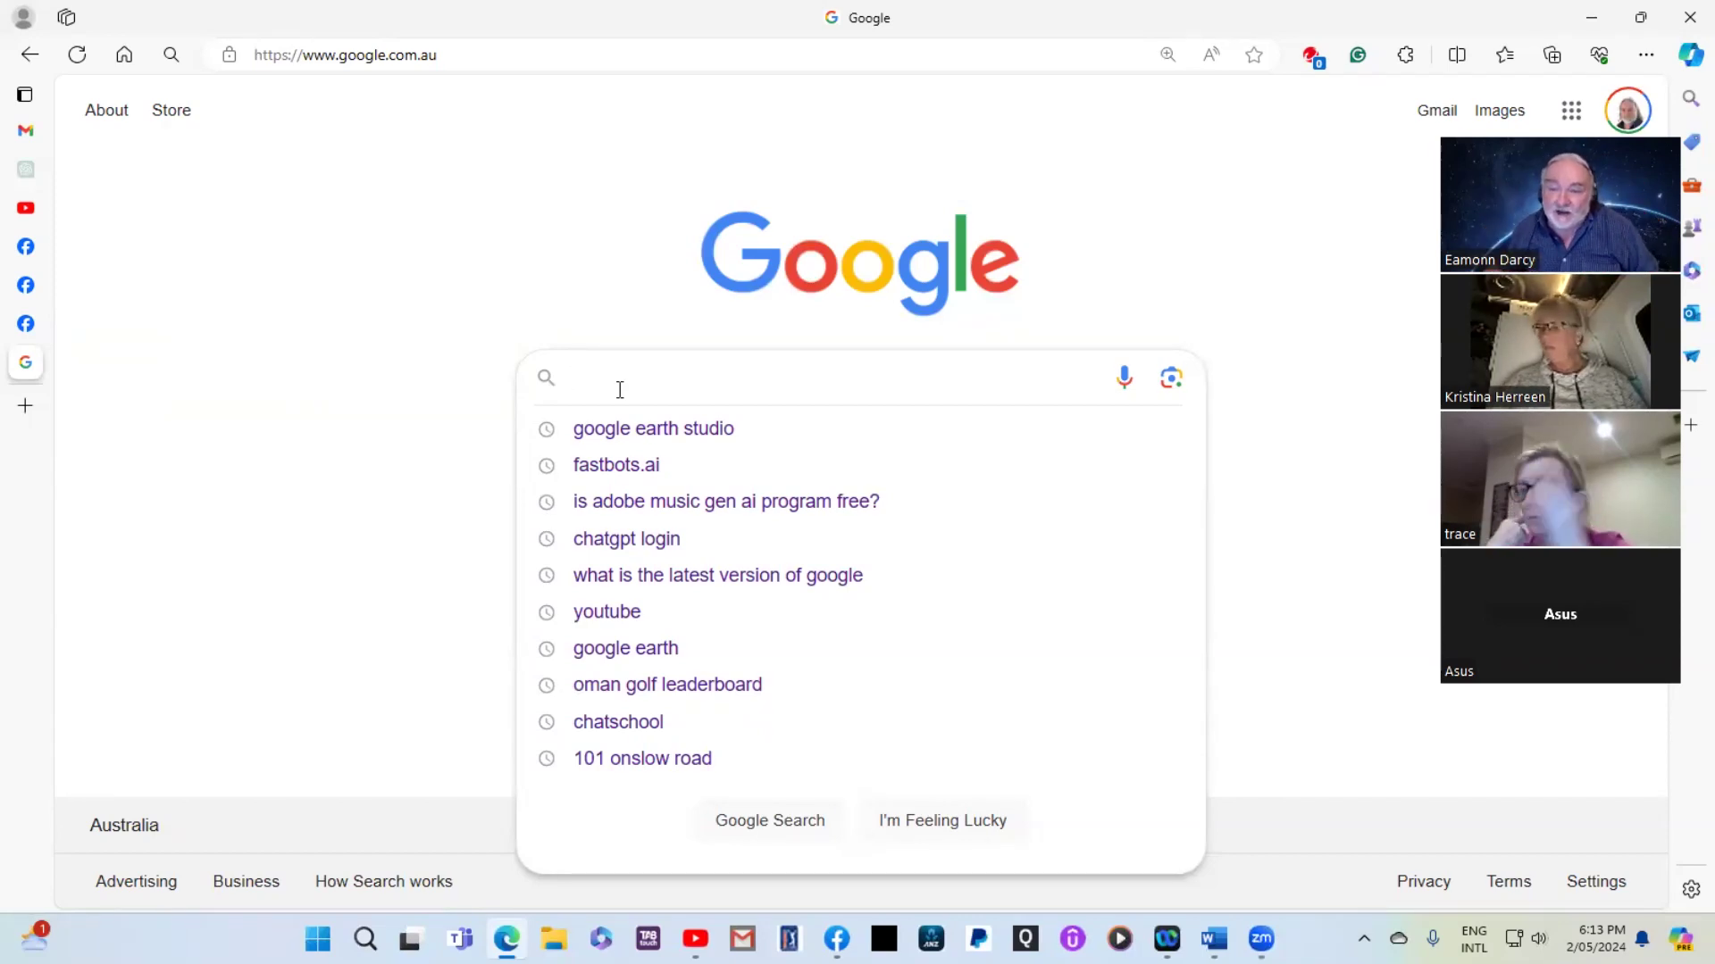
Search Google for fastbots.ai, open the FastBots AI site and log in with the first listed Google account
left_click(666, 469)
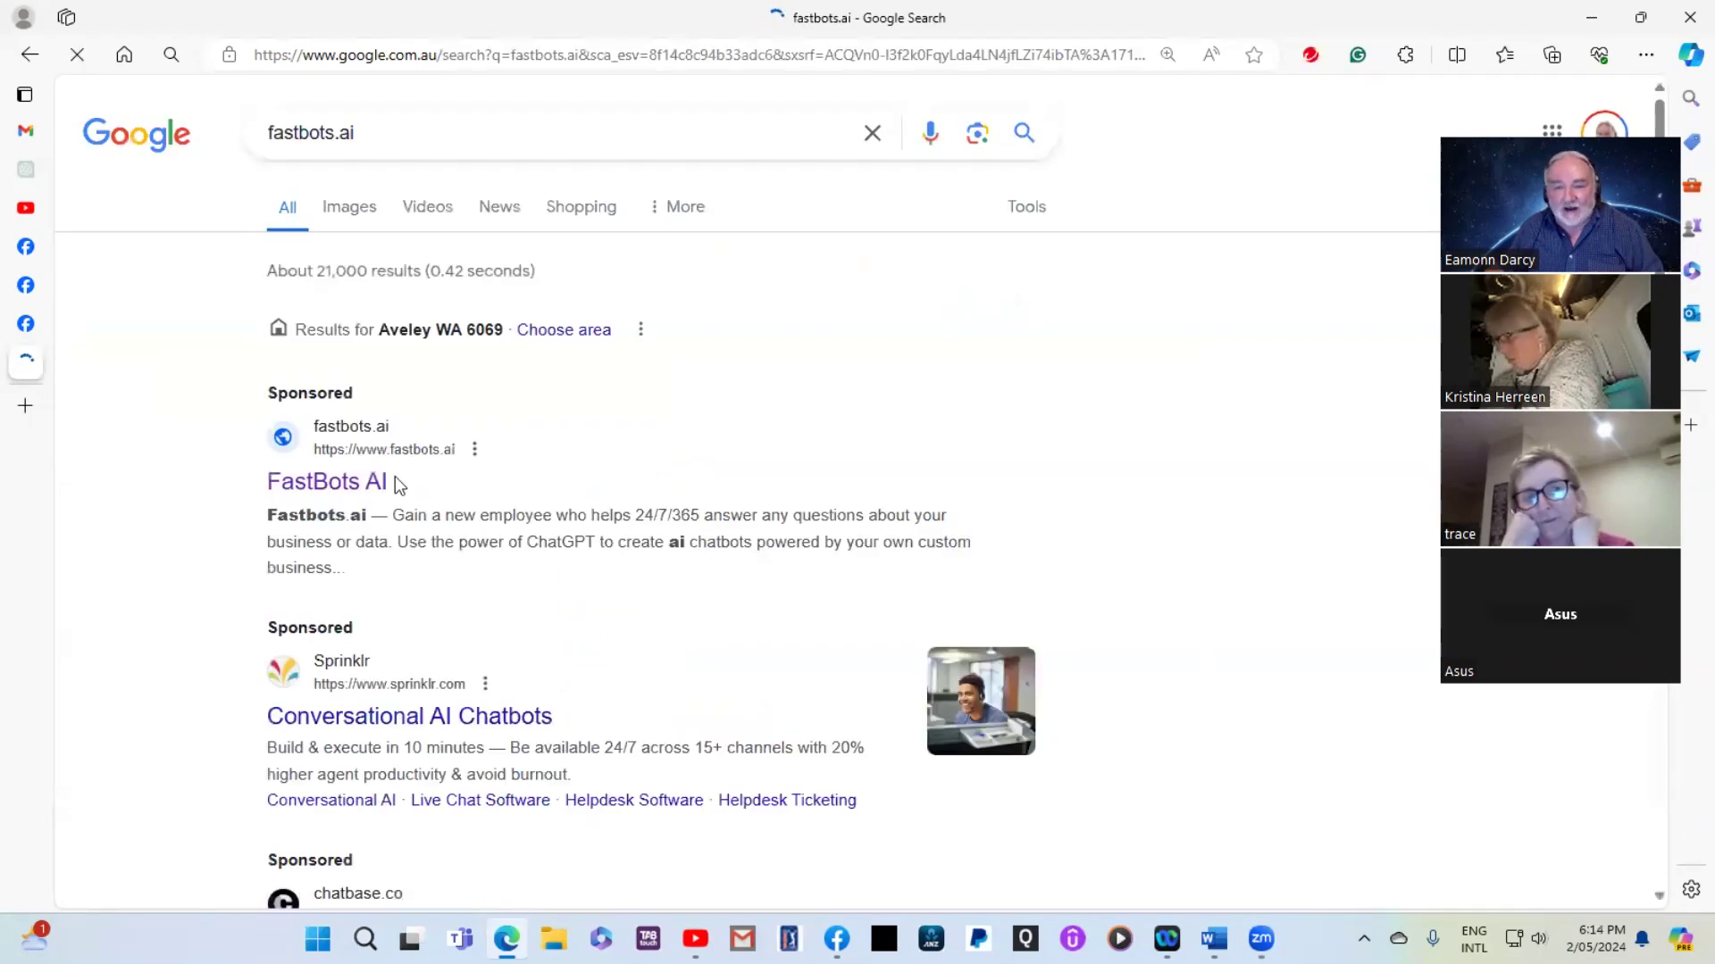
left_click(338, 485)
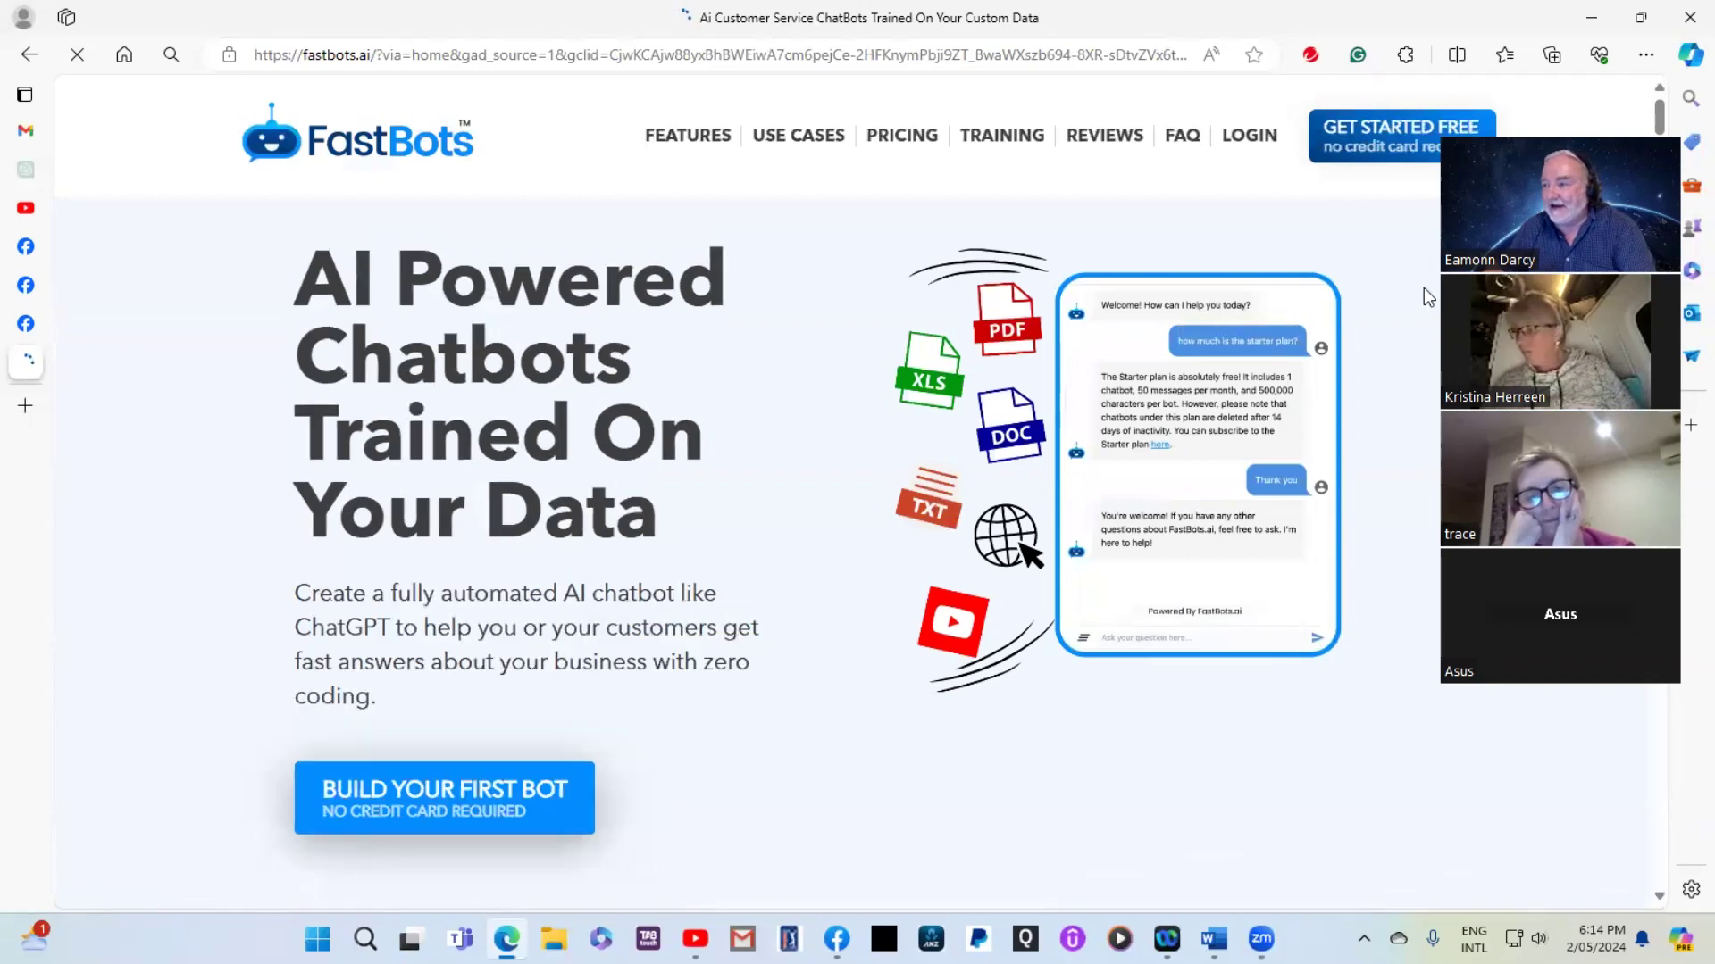
left_click(1251, 135)
left_click(891, 634)
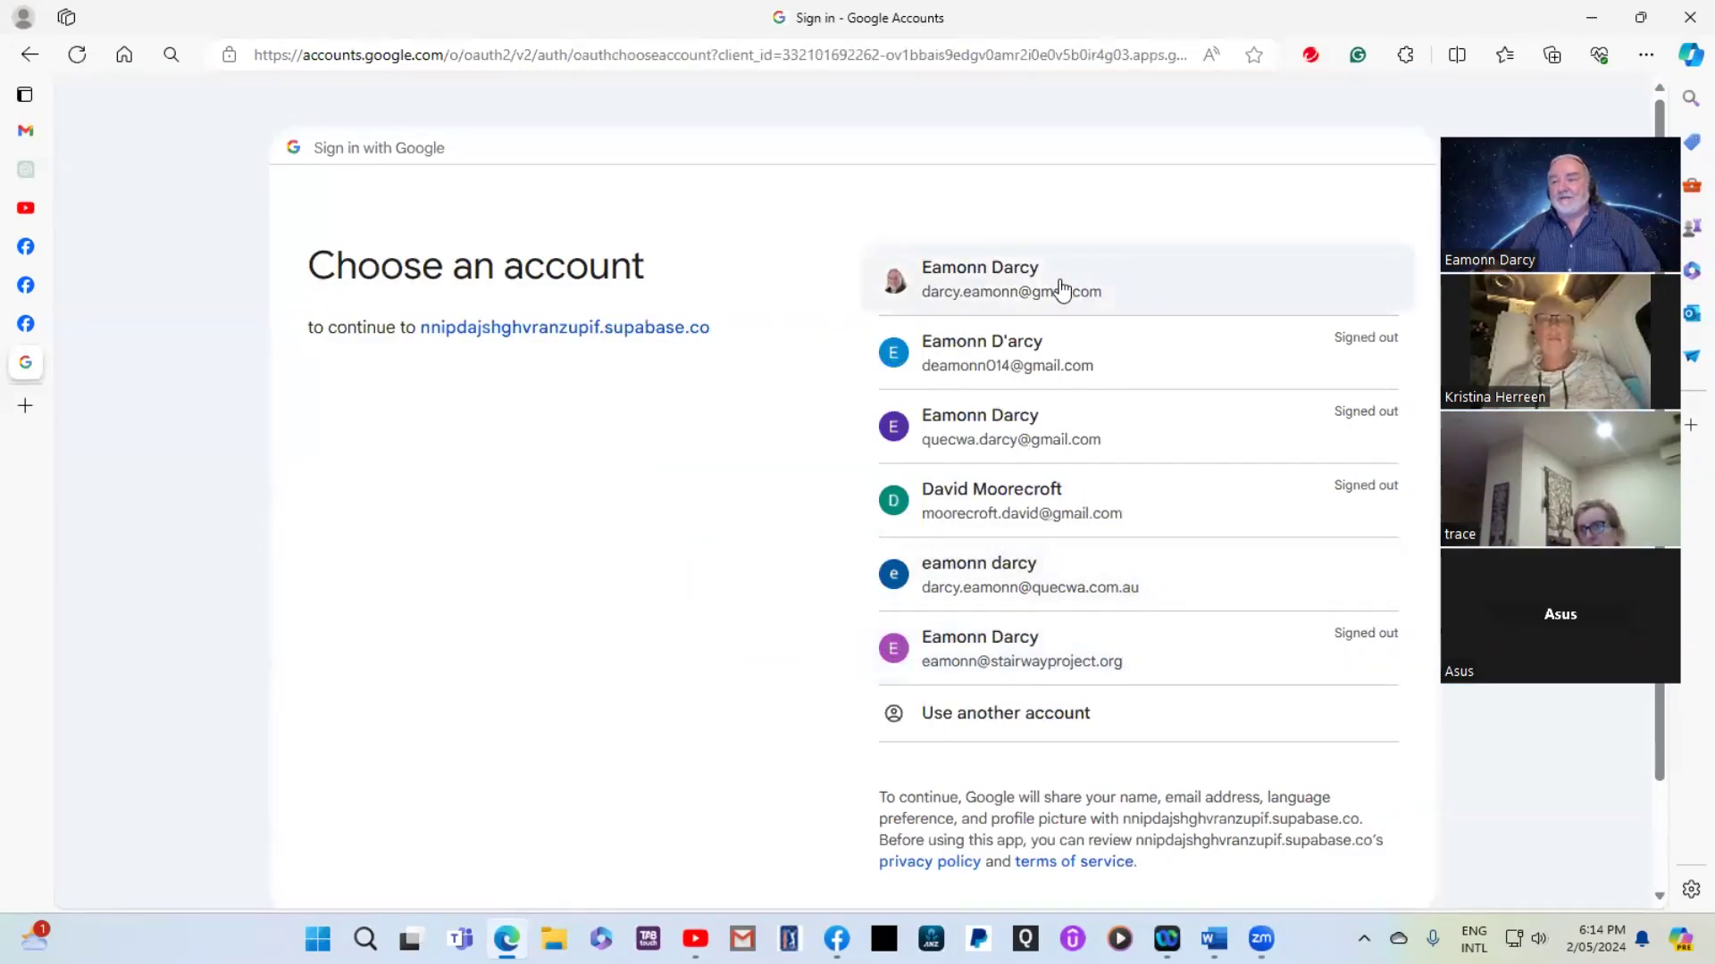
left_click(1061, 287)
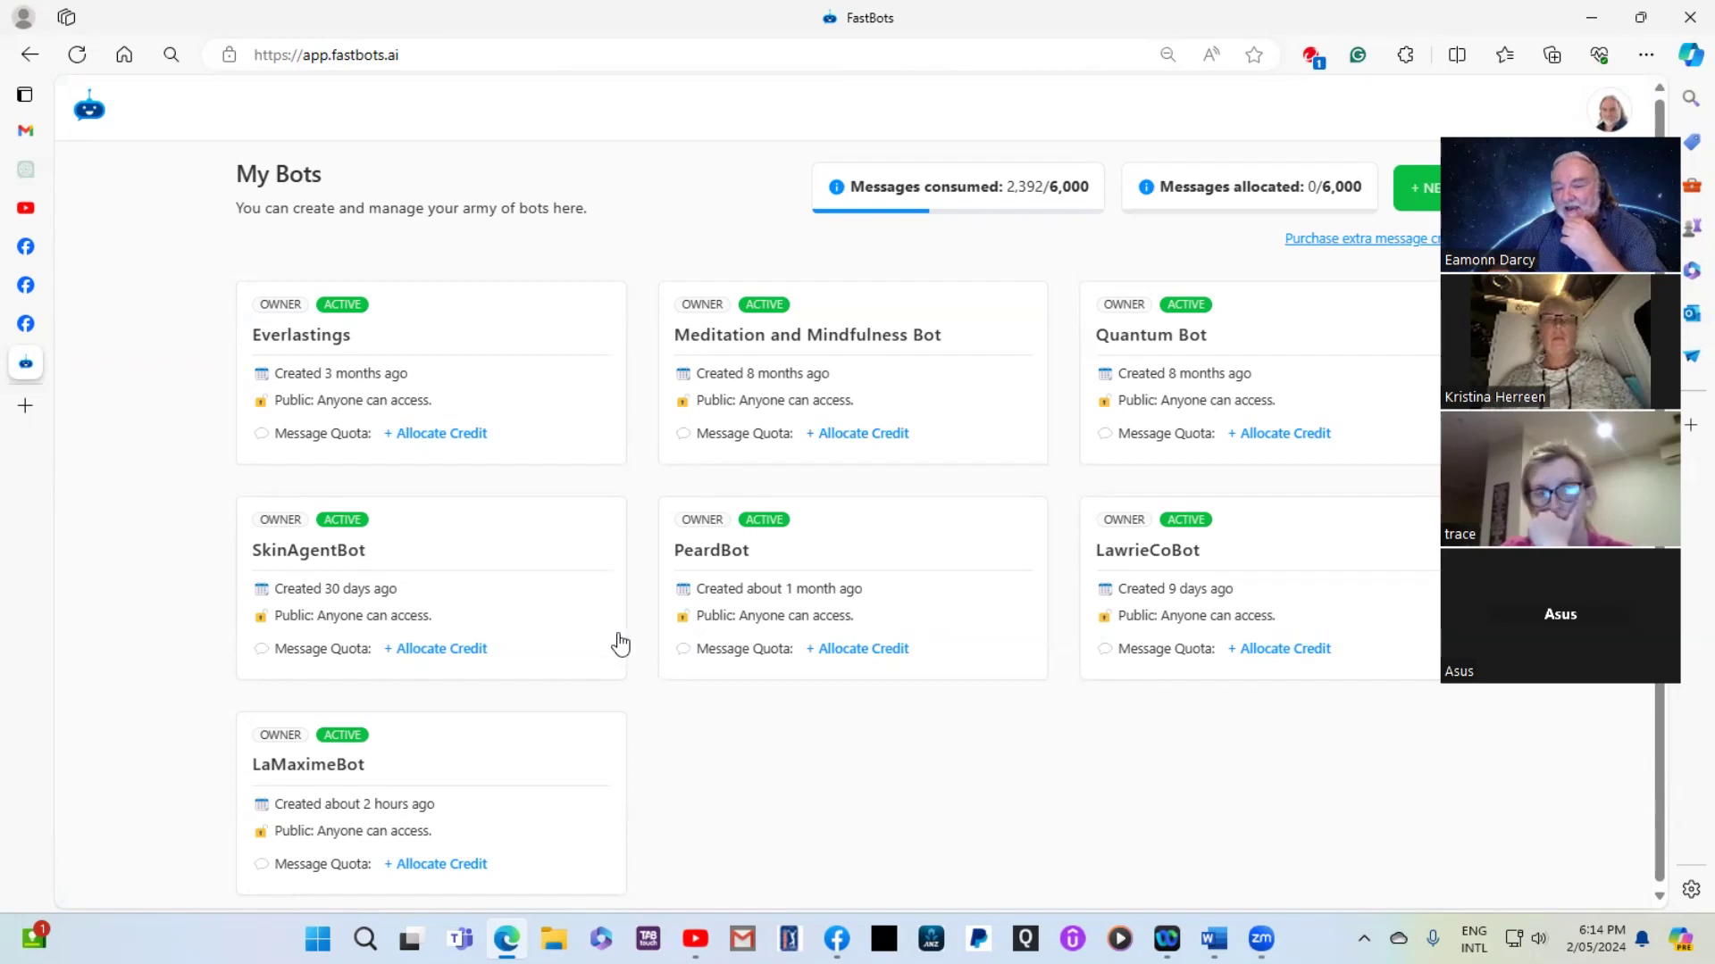
Open the overview of LaMaximeBot from the bots list
left_click(364, 776)
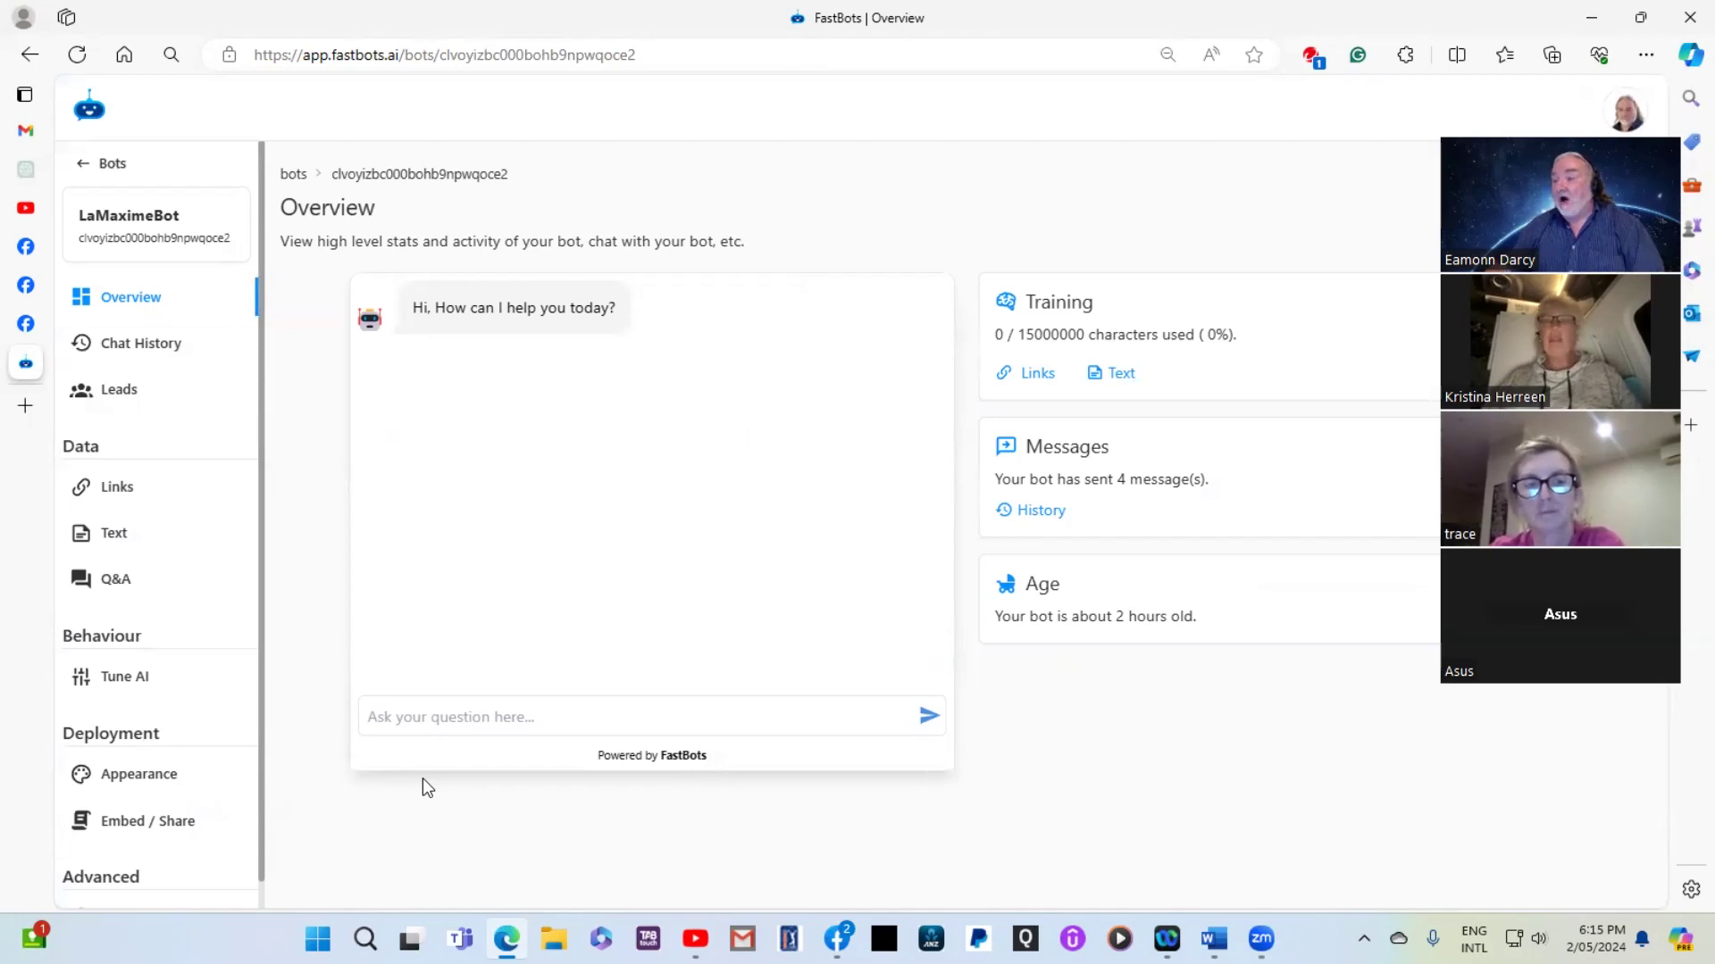
left_click(30, 57)
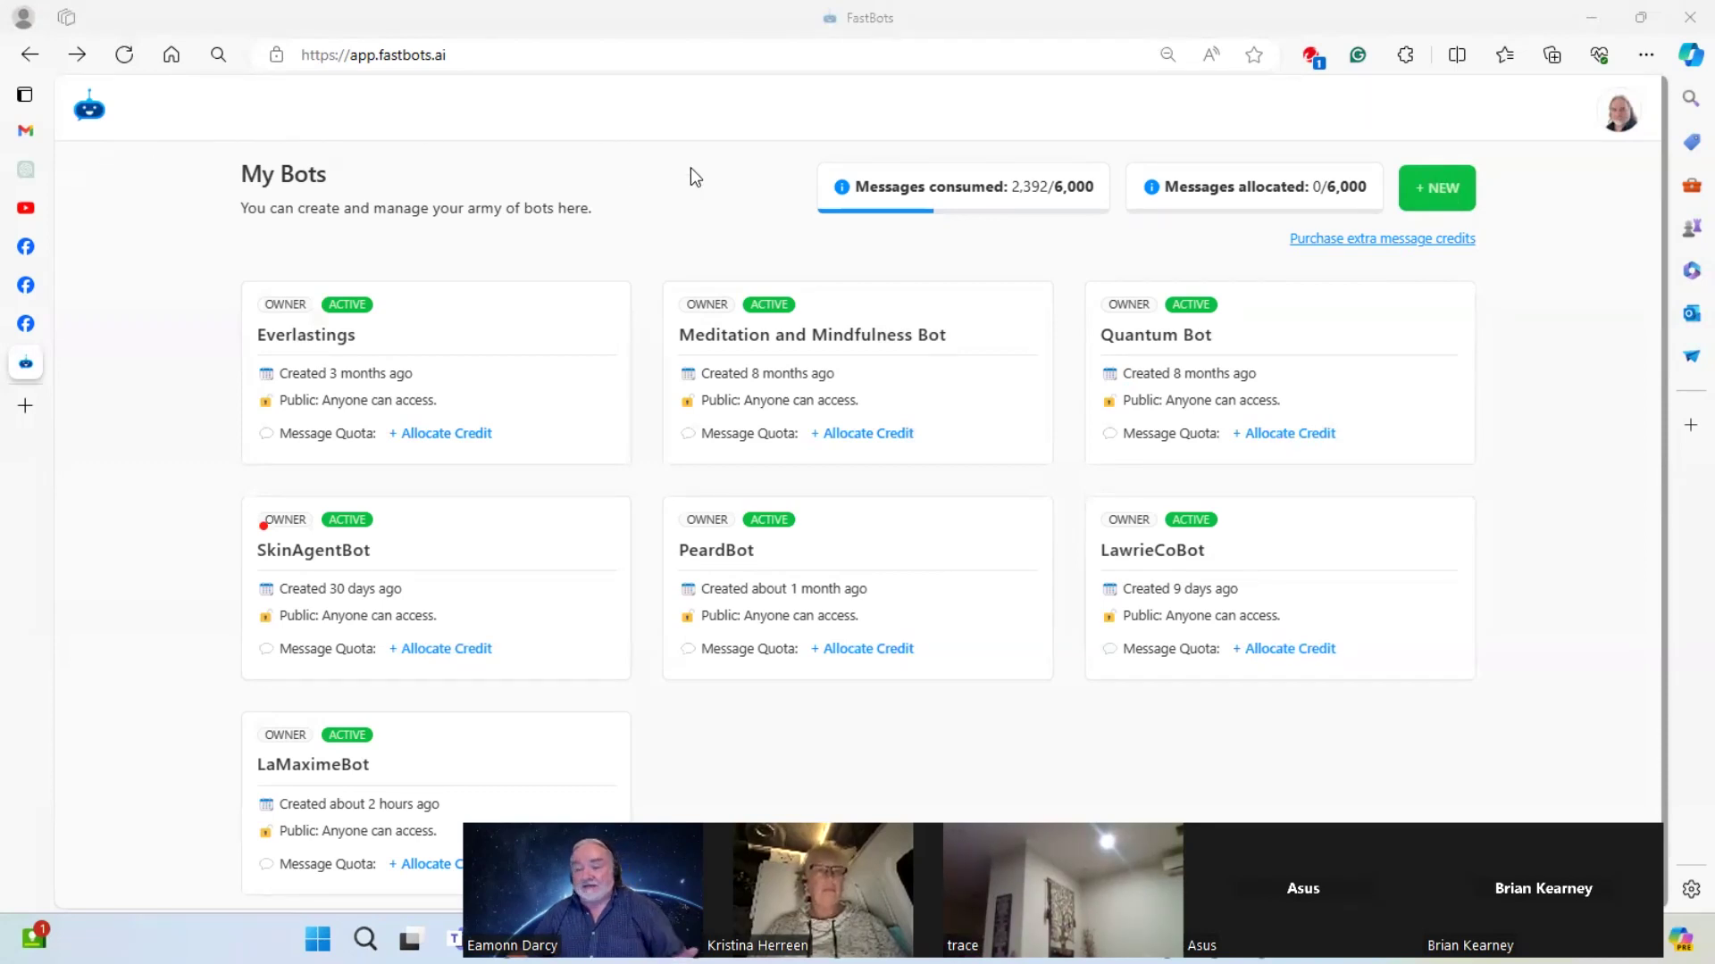
left_click(425, 788)
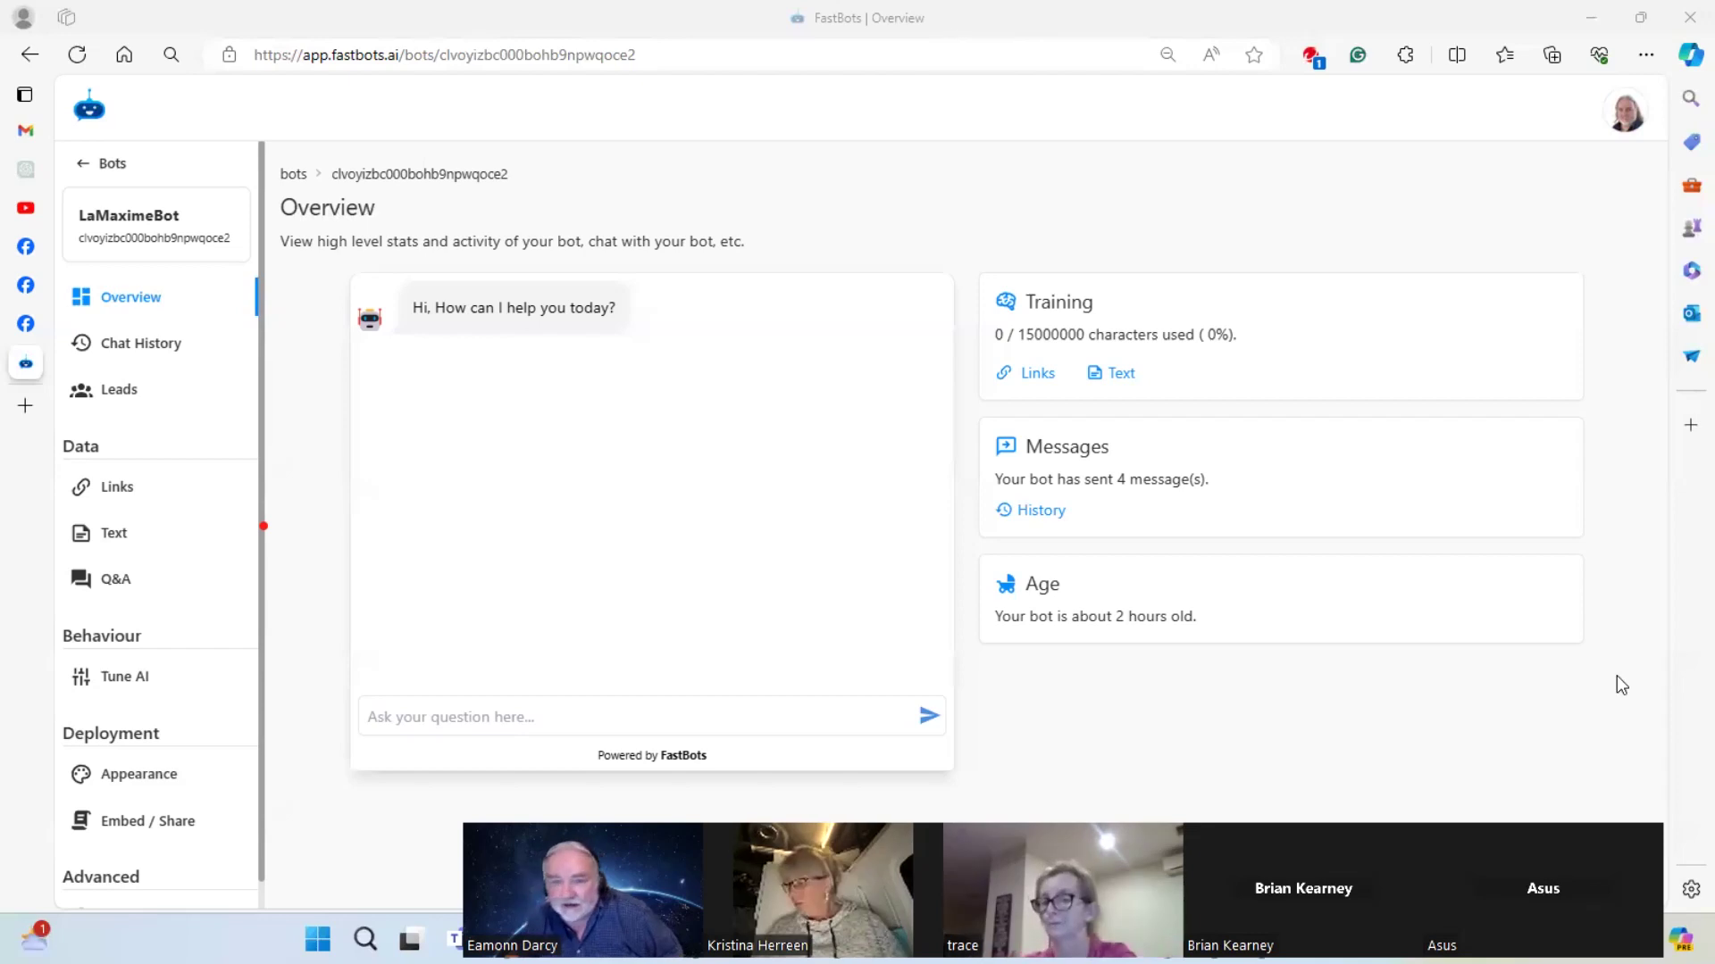
left_click_drag(367, 365, 532, 366)
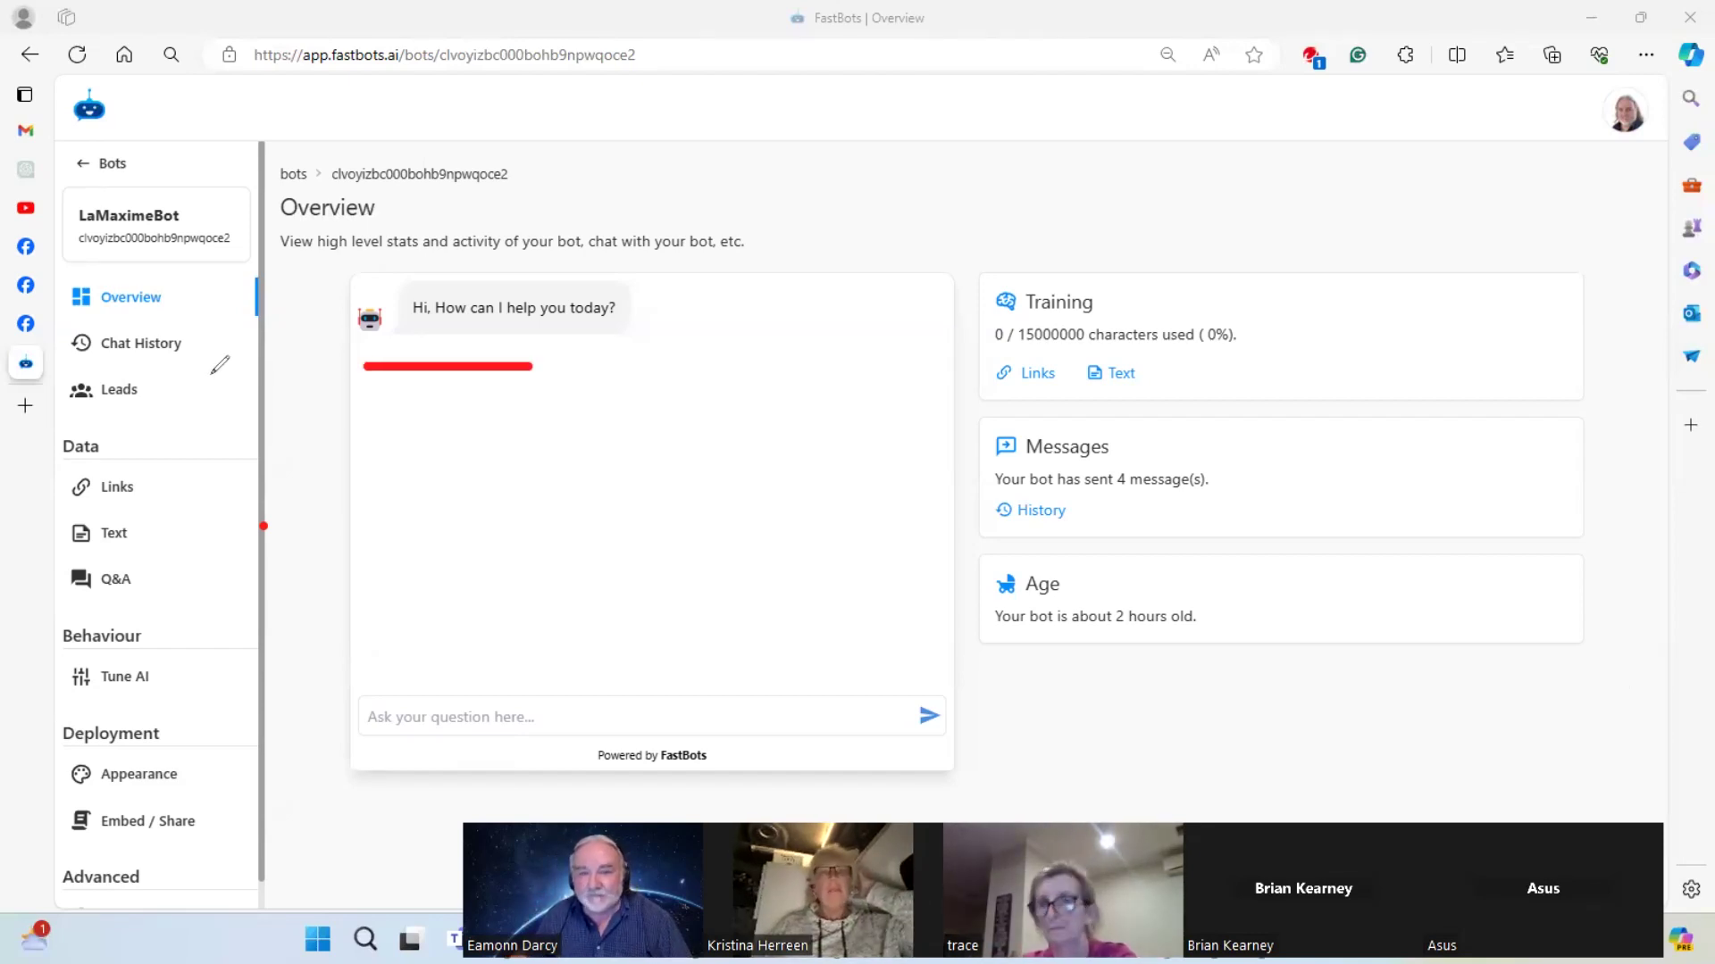
mouse_move(59, 122)
left_mouse_down()
mouse_move(25, 410)
mouse_move(49, 893)
mouse_move(155, 915)
mouse_move(317, 835)
mouse_move(344, 380)
mouse_move(286, 152)
mouse_move(147, 82)
mouse_move(56, 118)
left_mouse_up()
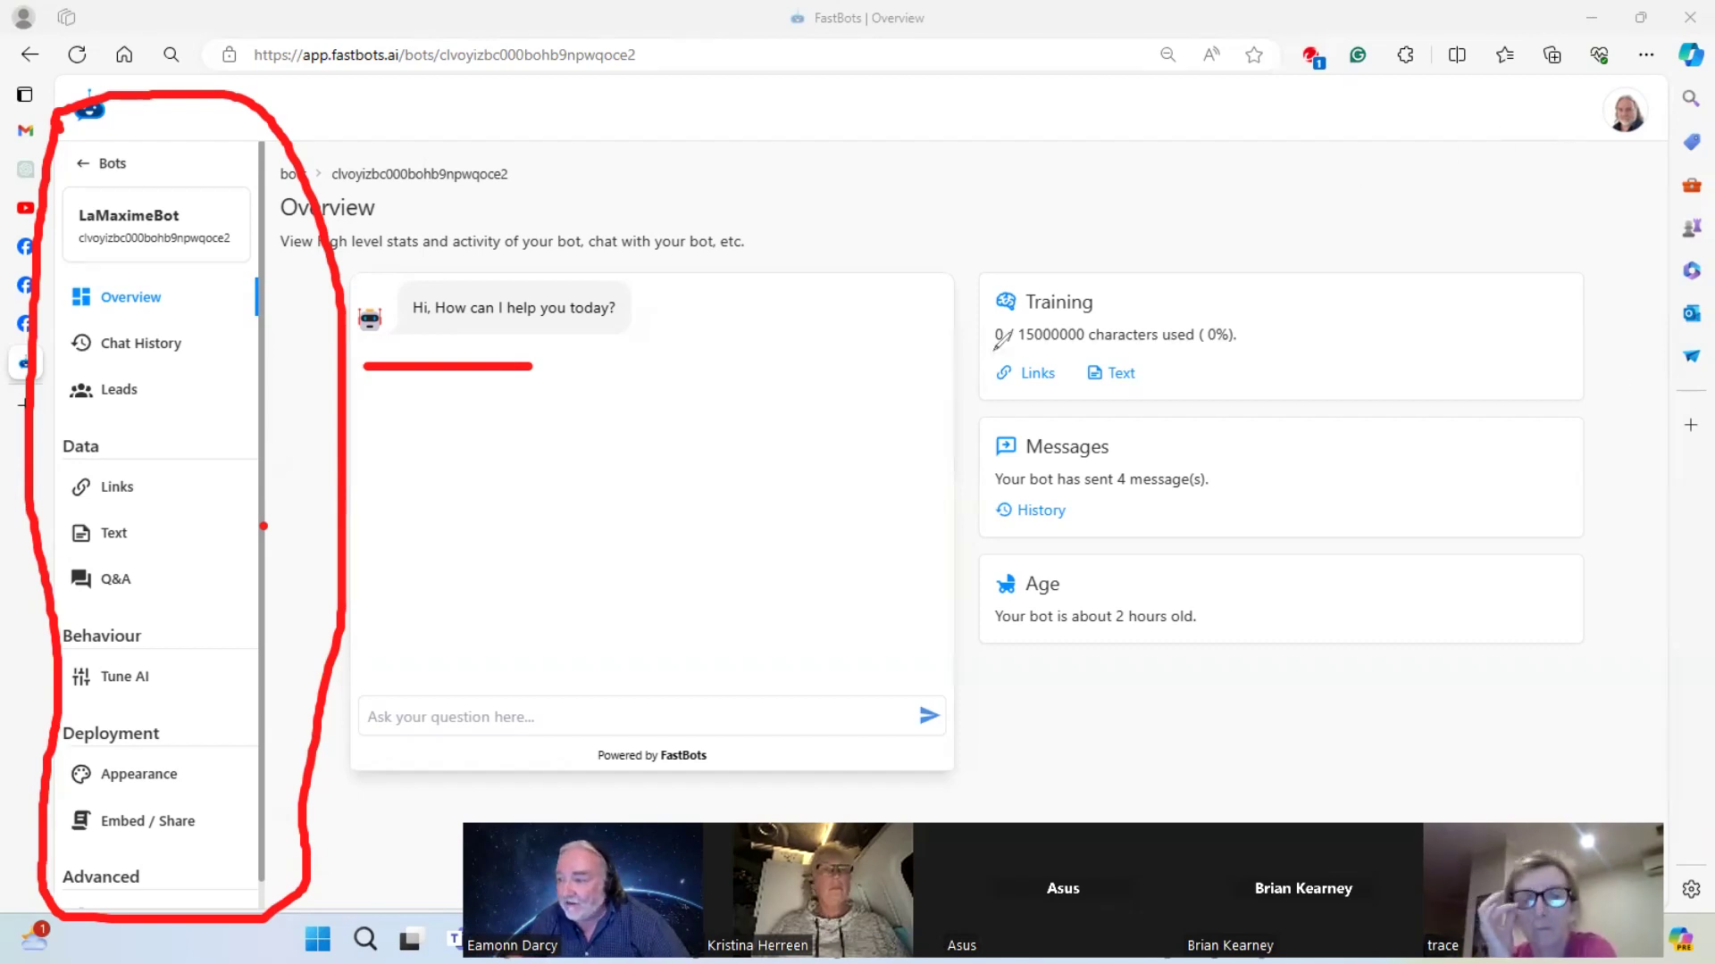
left_click_drag(975, 352, 1030, 356)
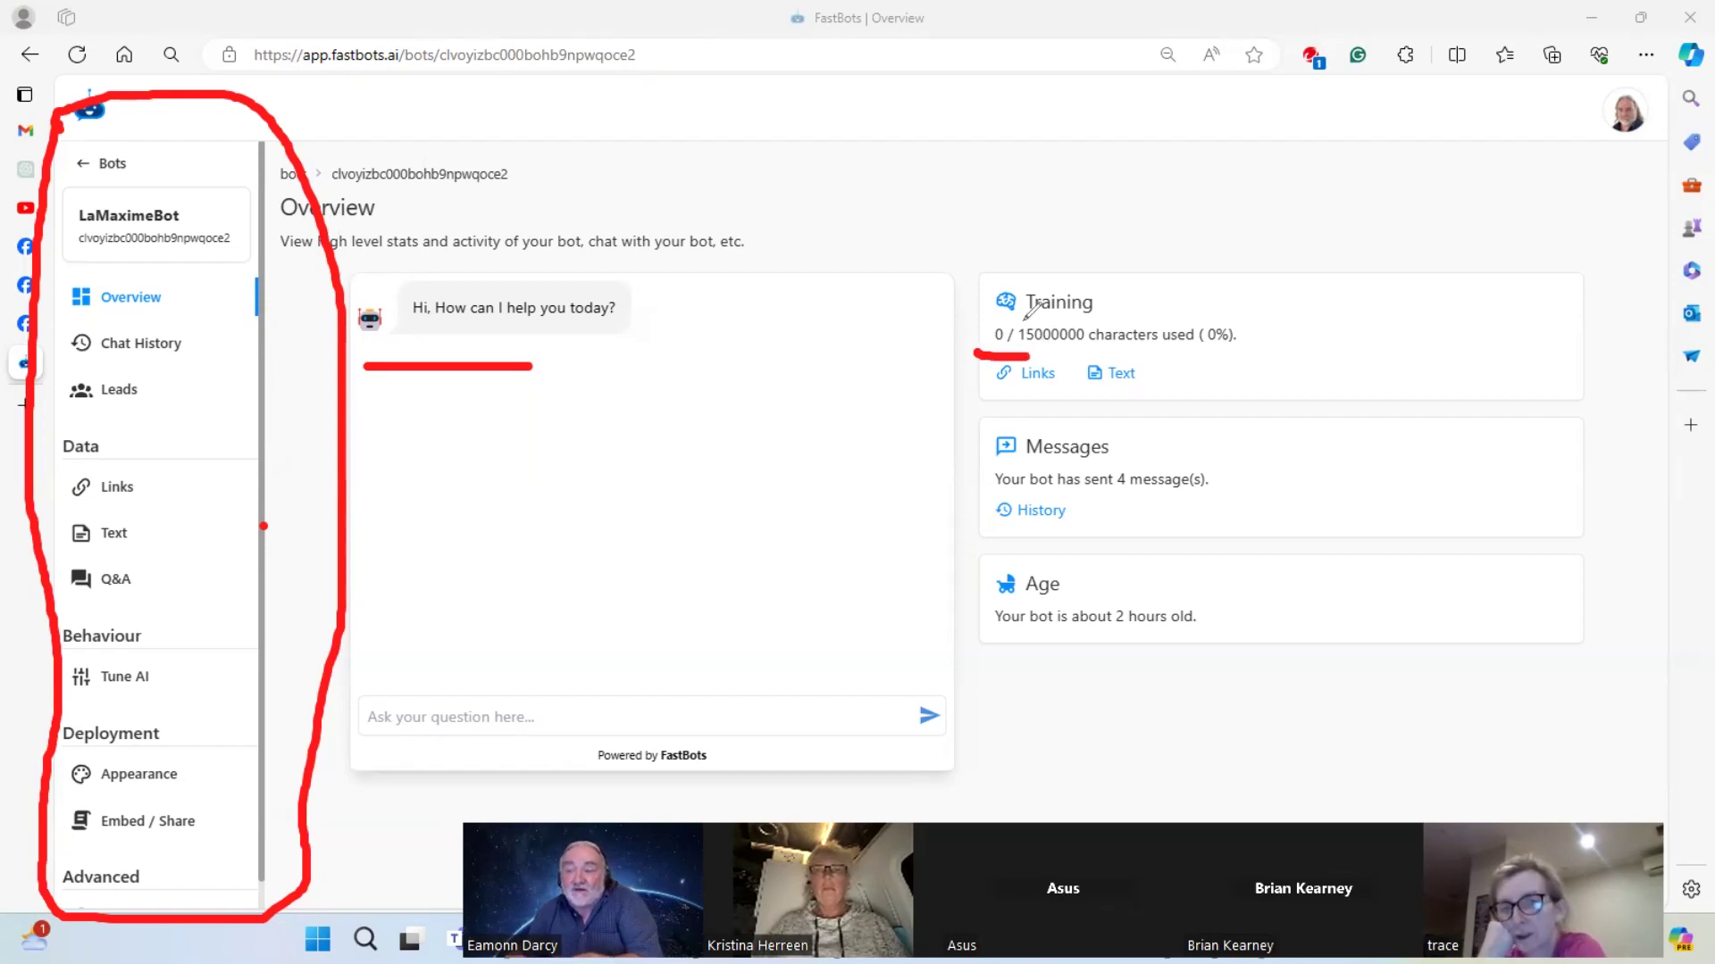
Open LaMaximeBot's training links and start adding a new link
left_click(1036, 372)
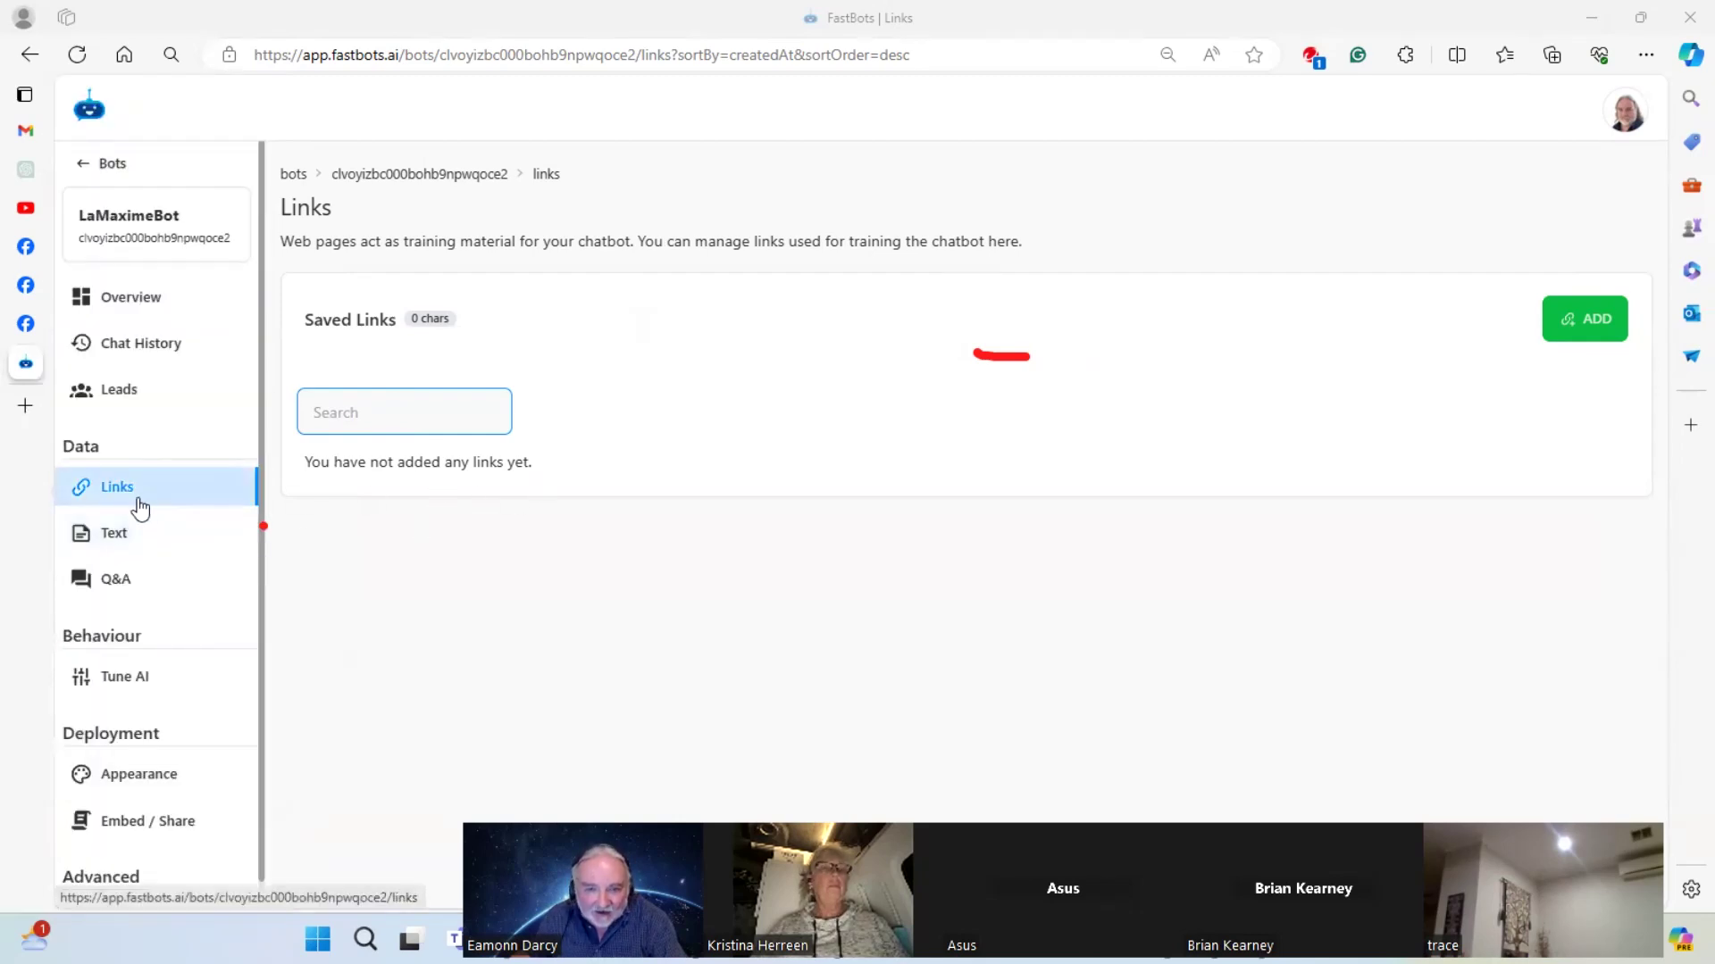
left_click(132, 505)
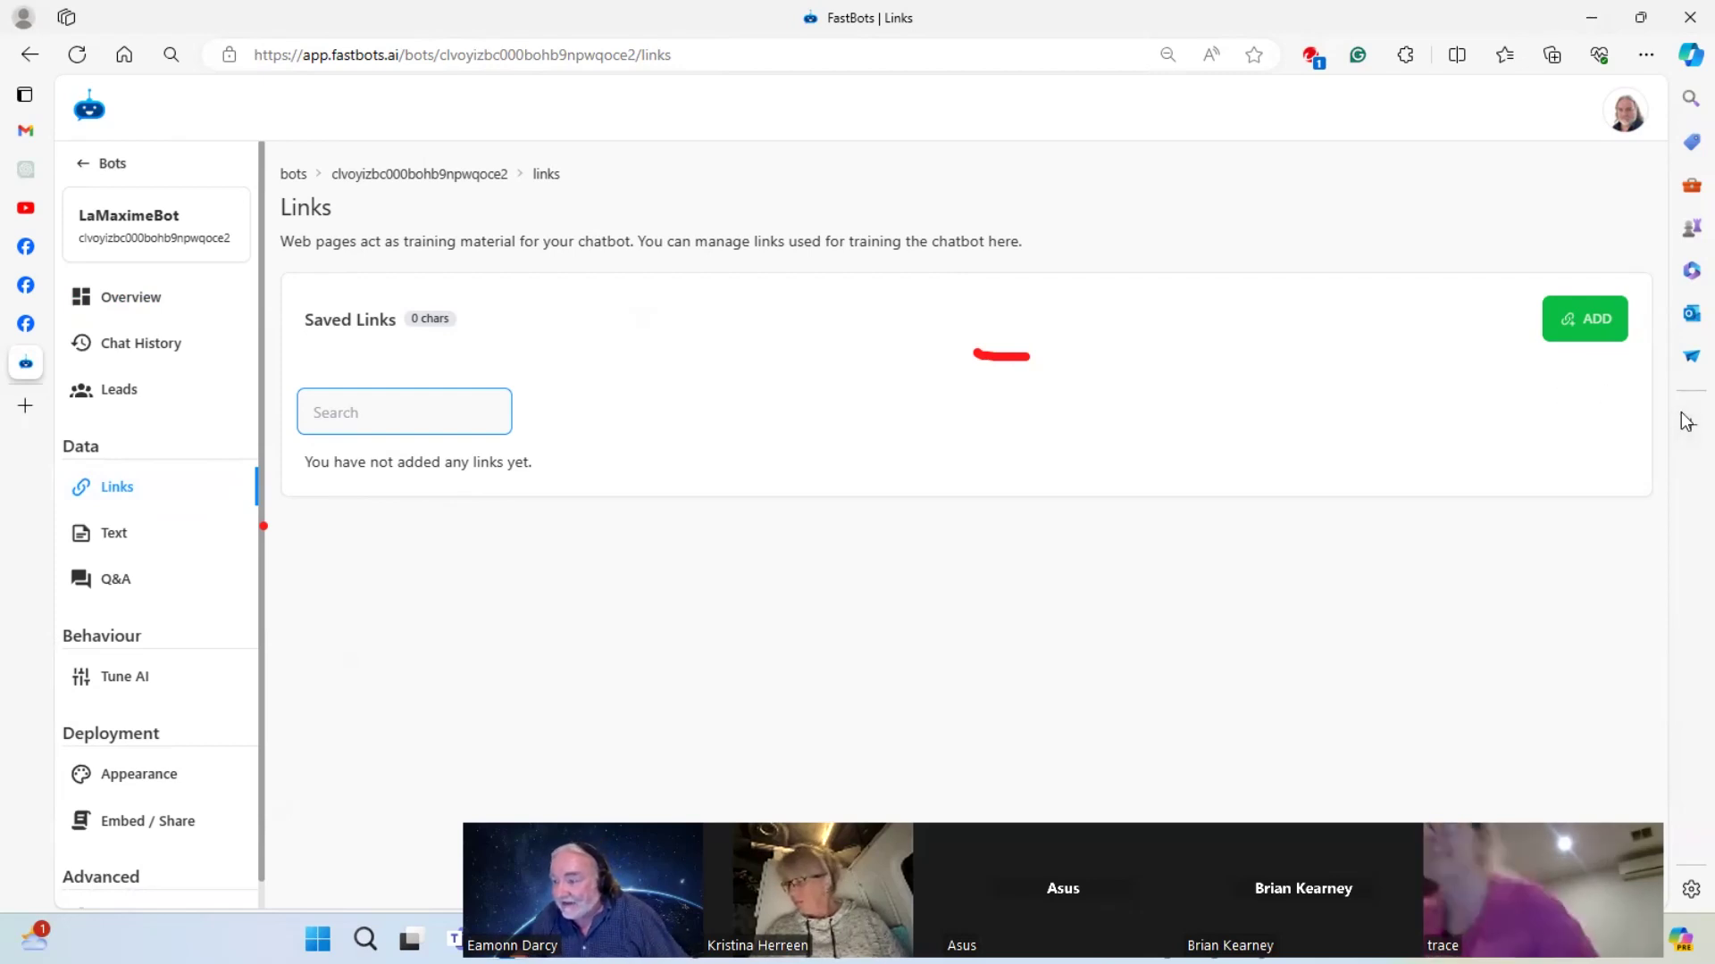
left_click_drag(976, 350, 1018, 352)
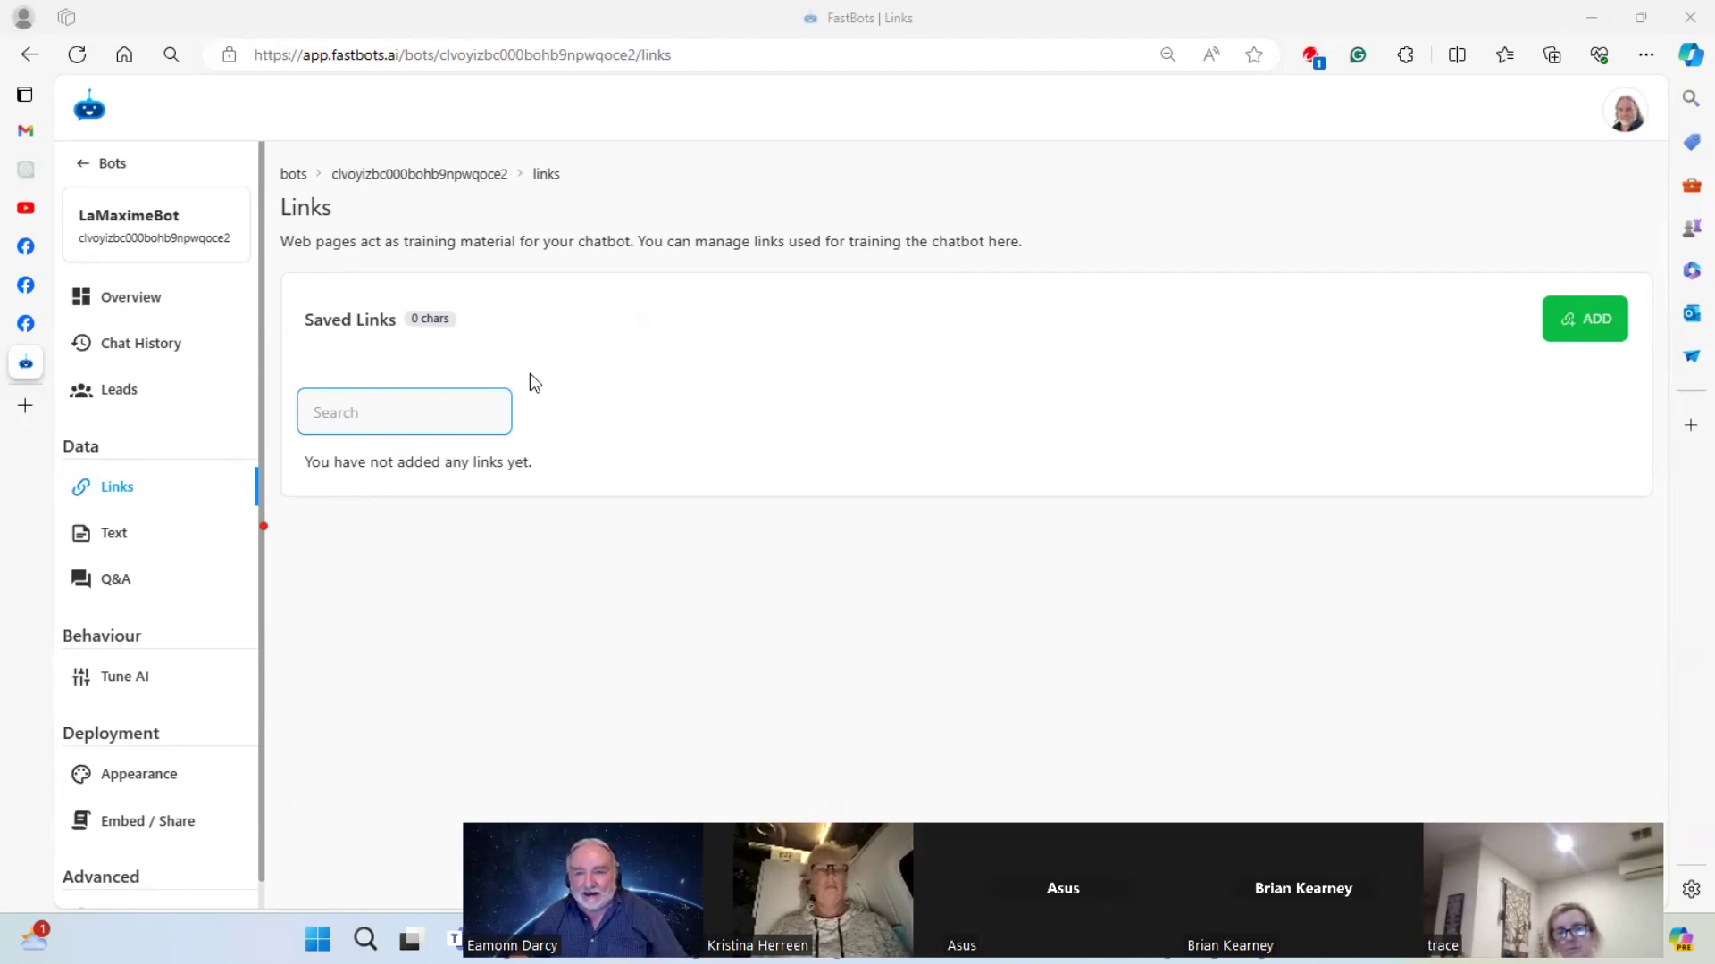
left_click(1597, 323)
left_click(427, 357)
type("http")
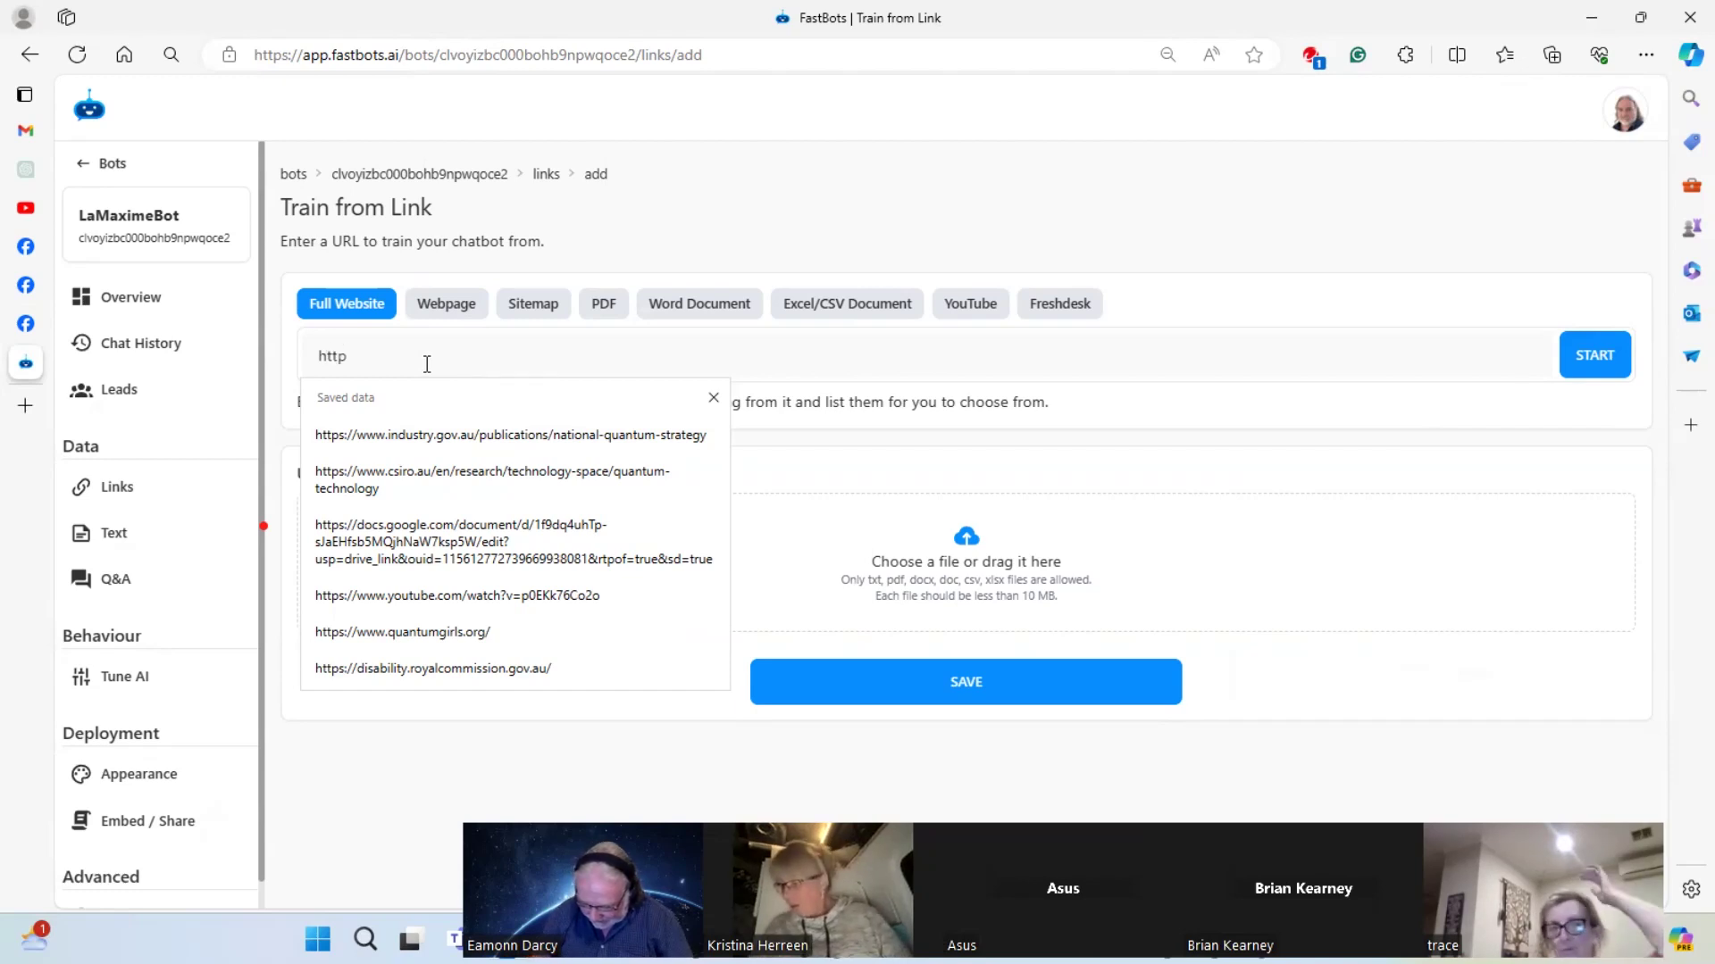
type(":/")
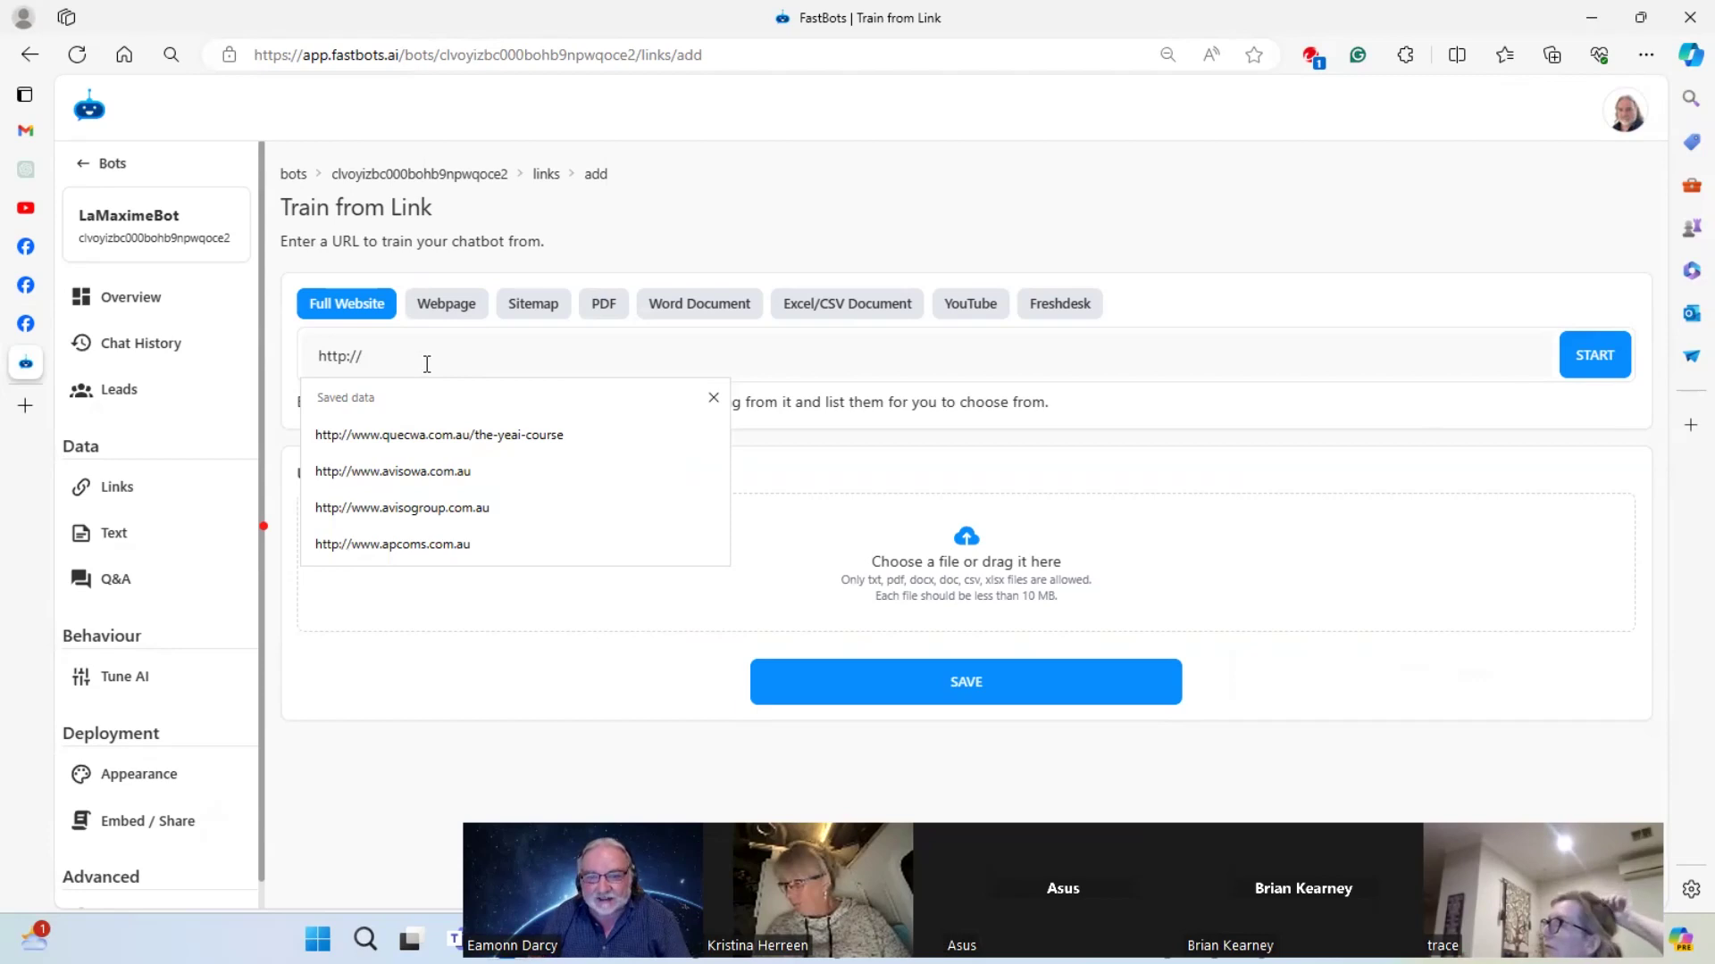
type("/lamaxime")
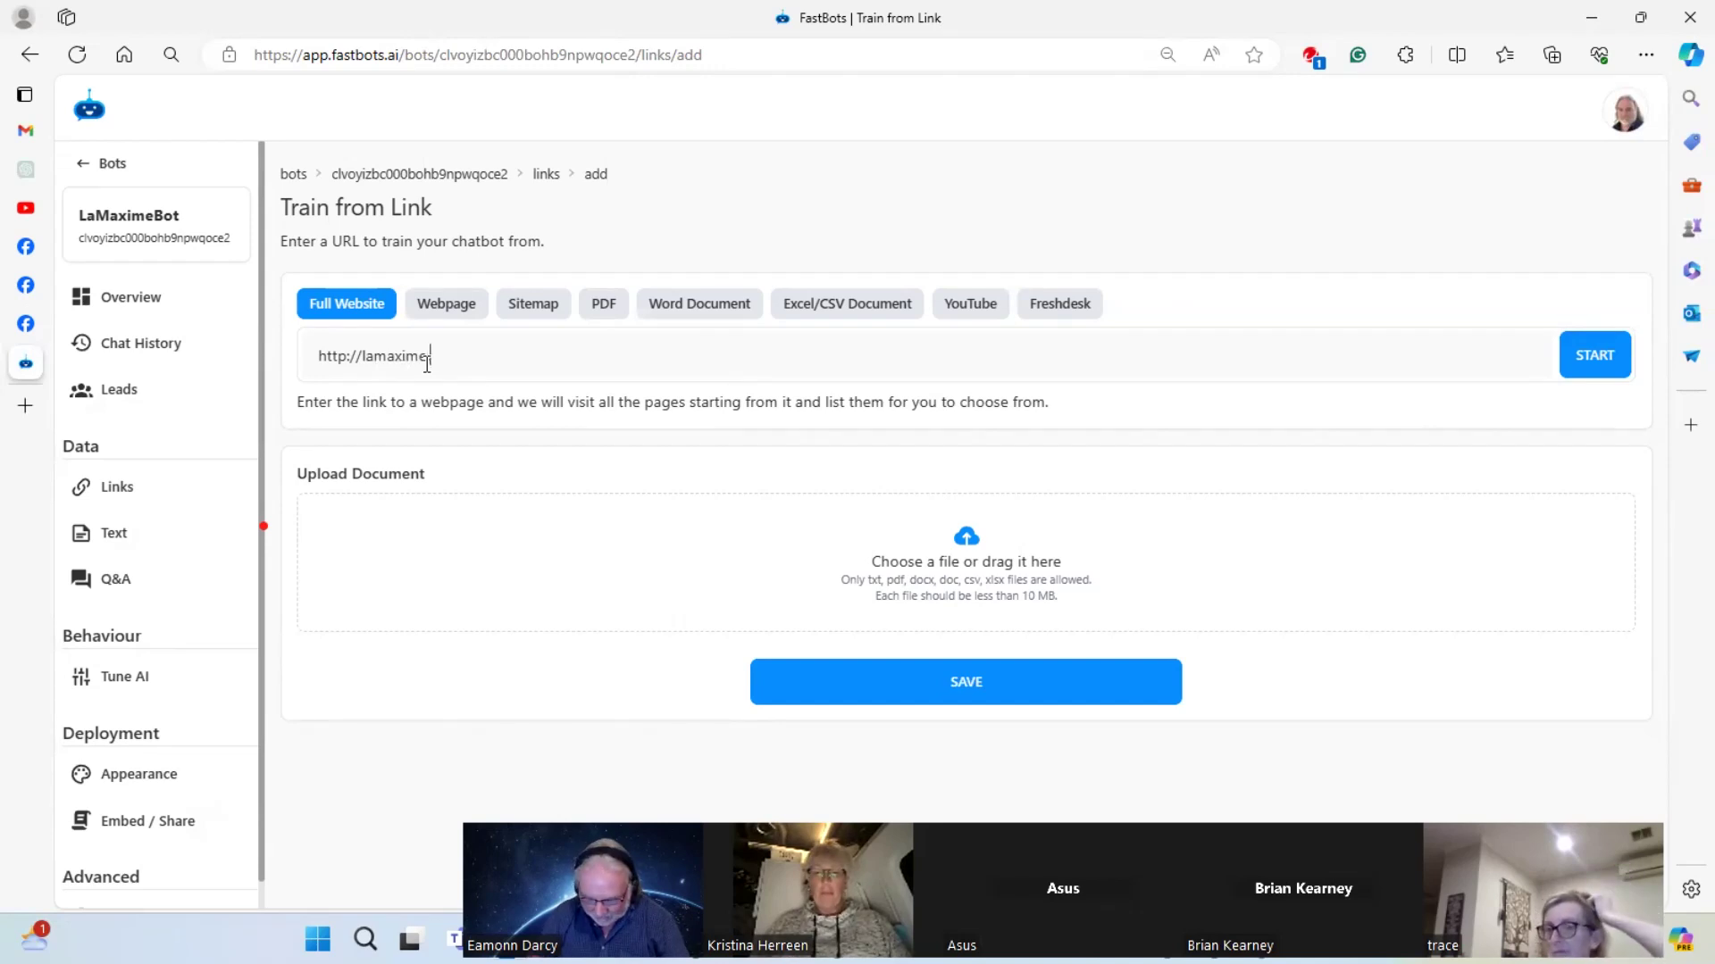
type(".com.au")
key("Return")
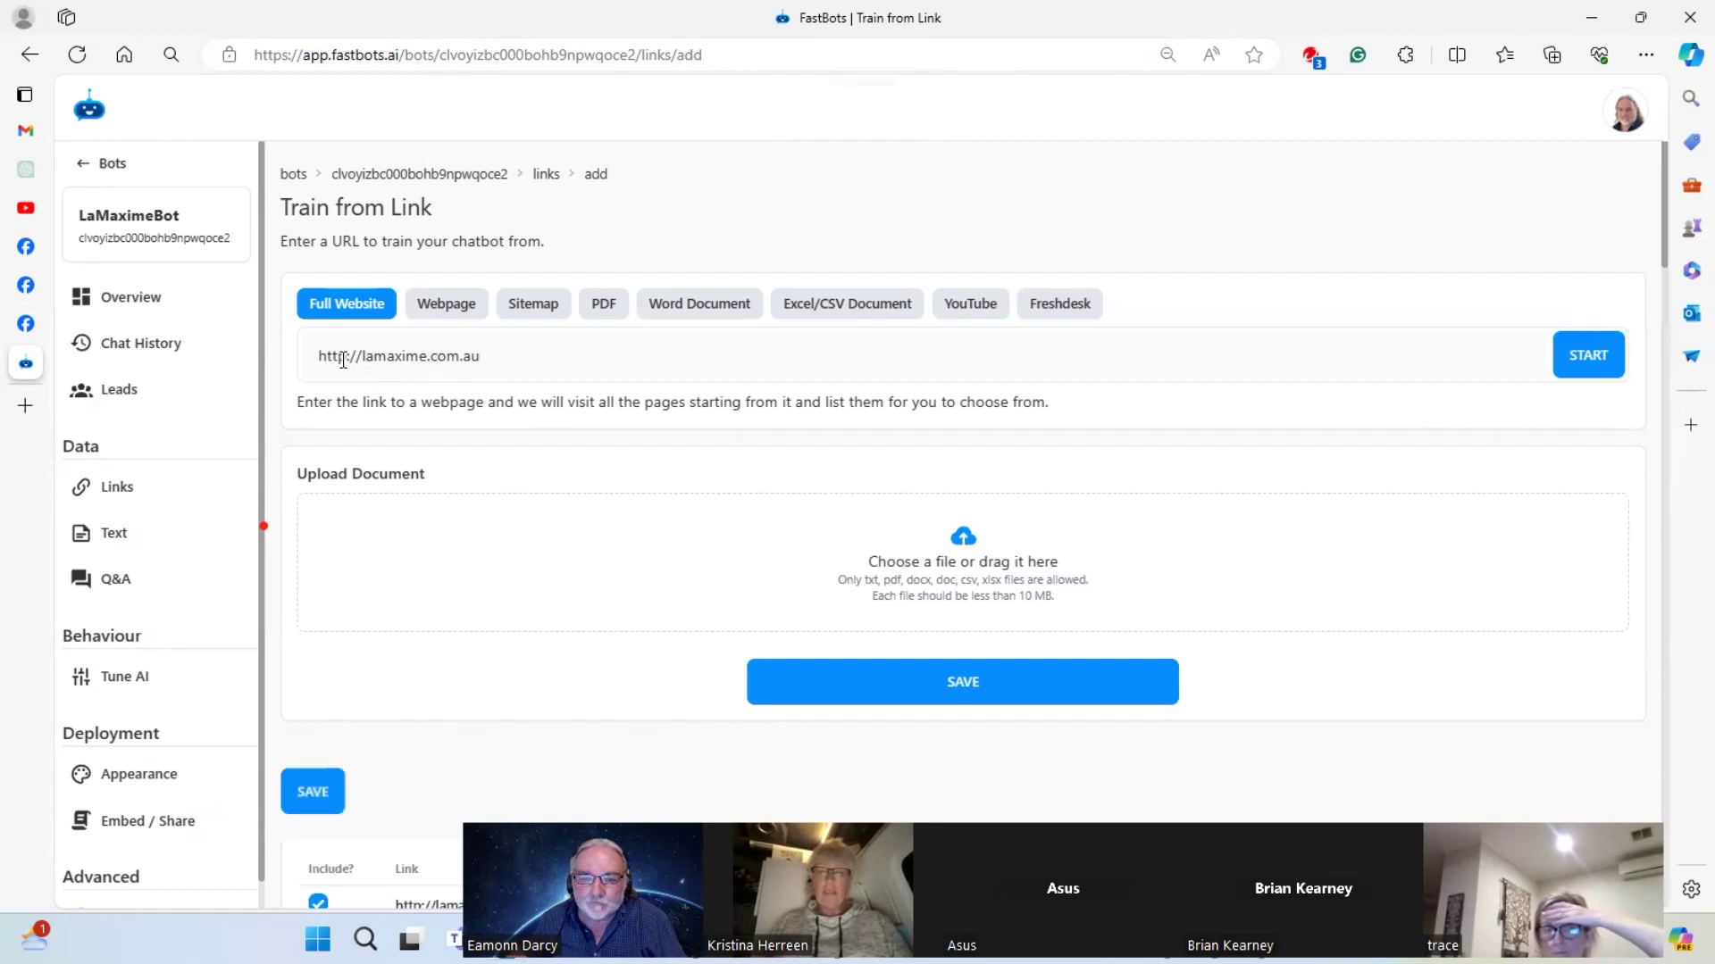
type("s")
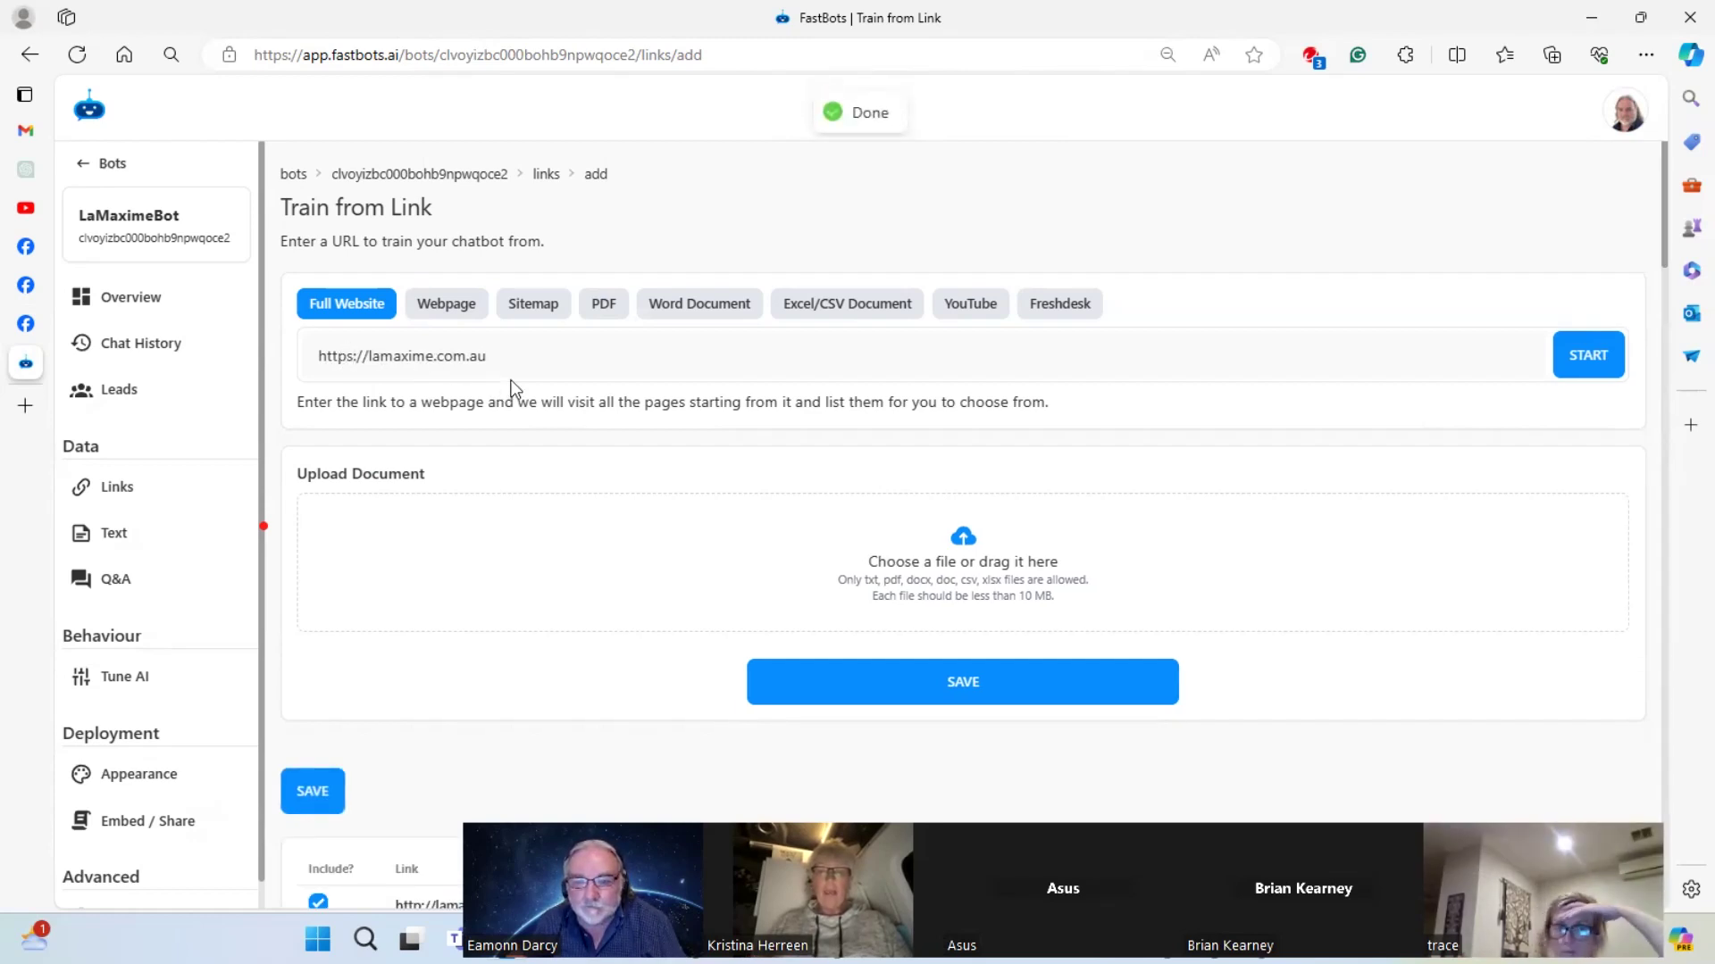
type(":")
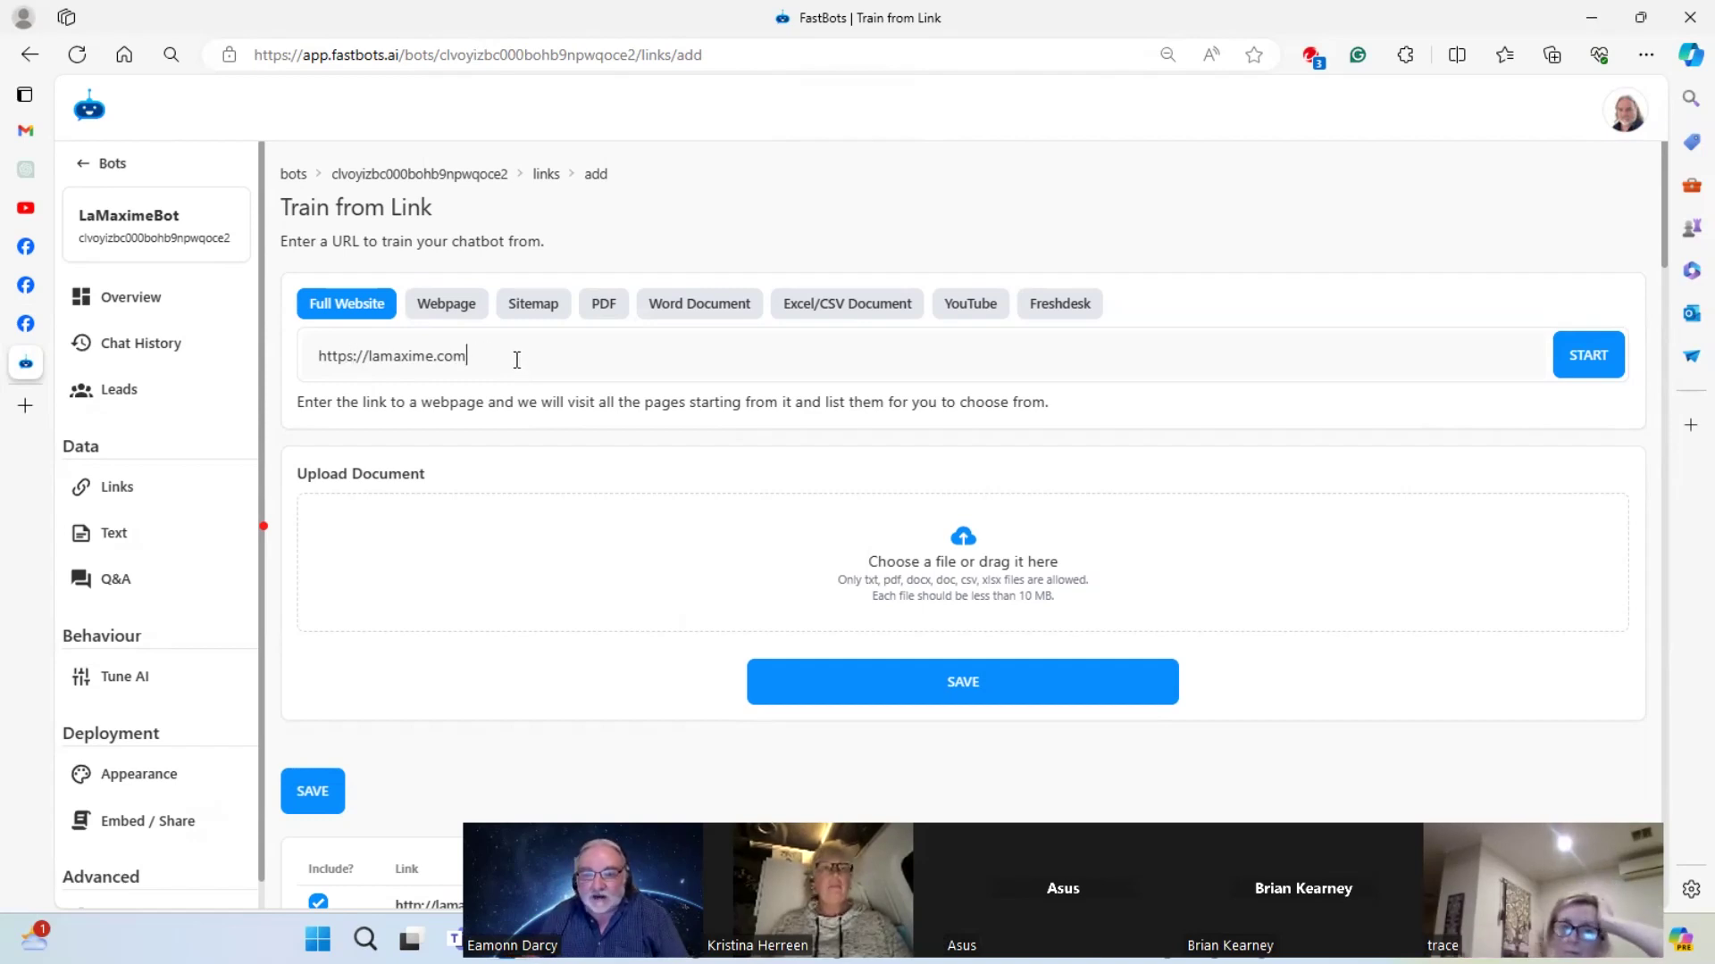
key("BackSpace")
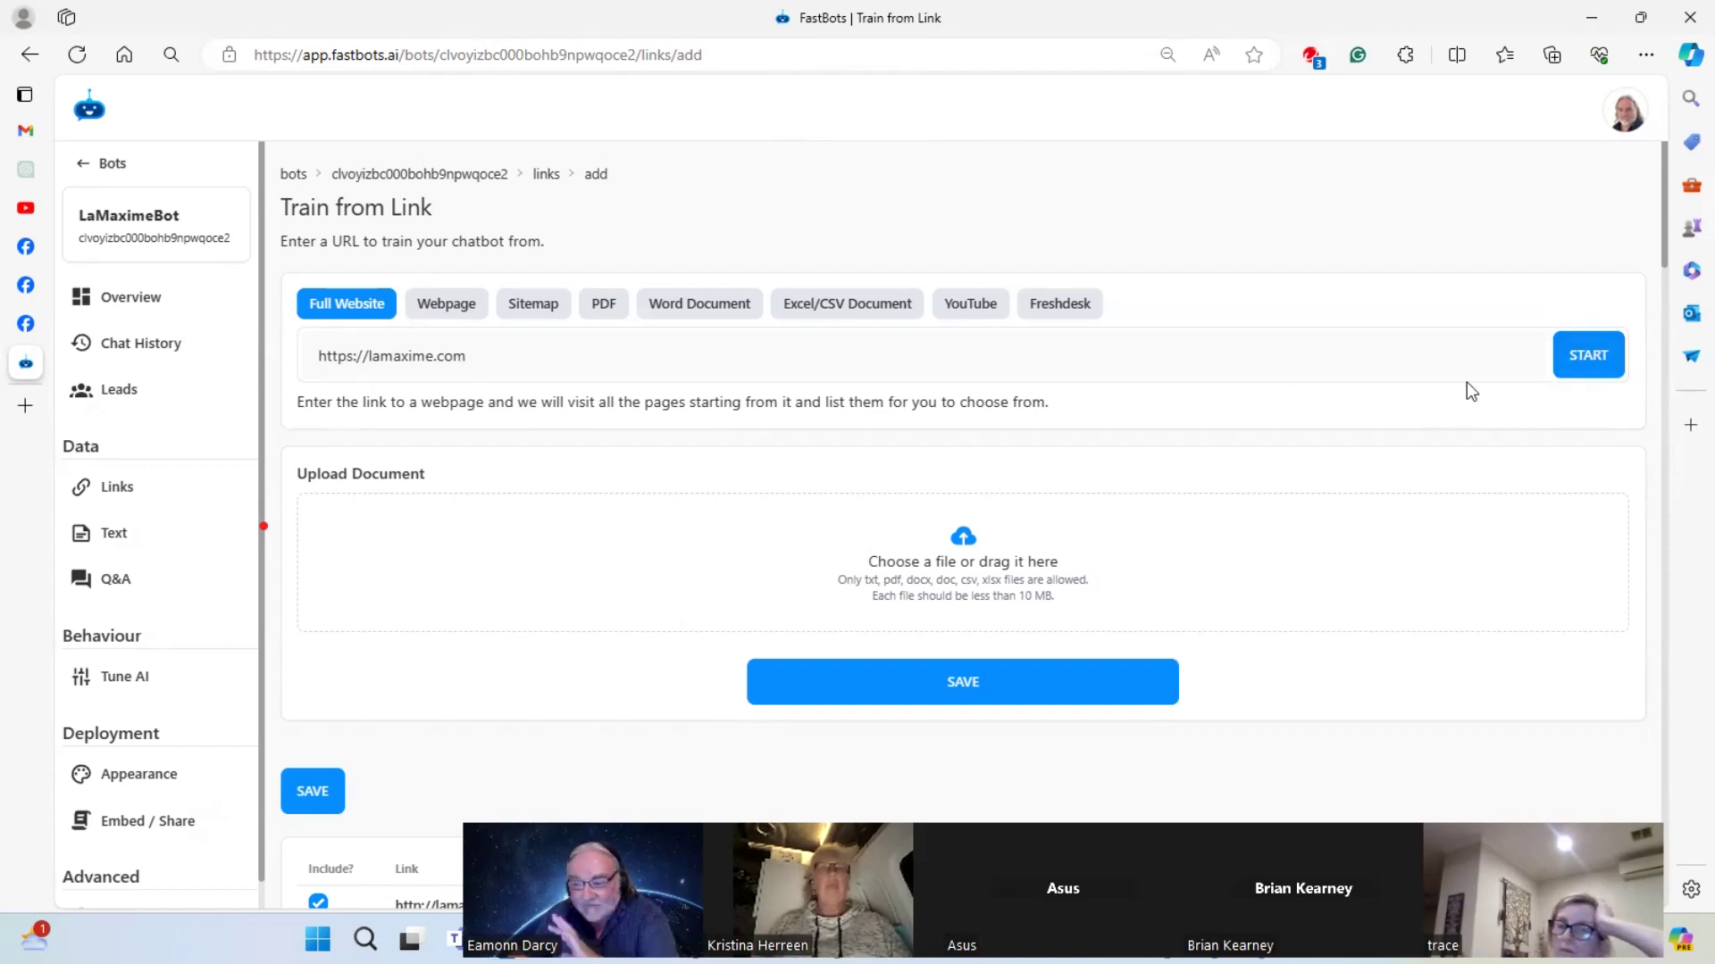
left_click(1592, 367)
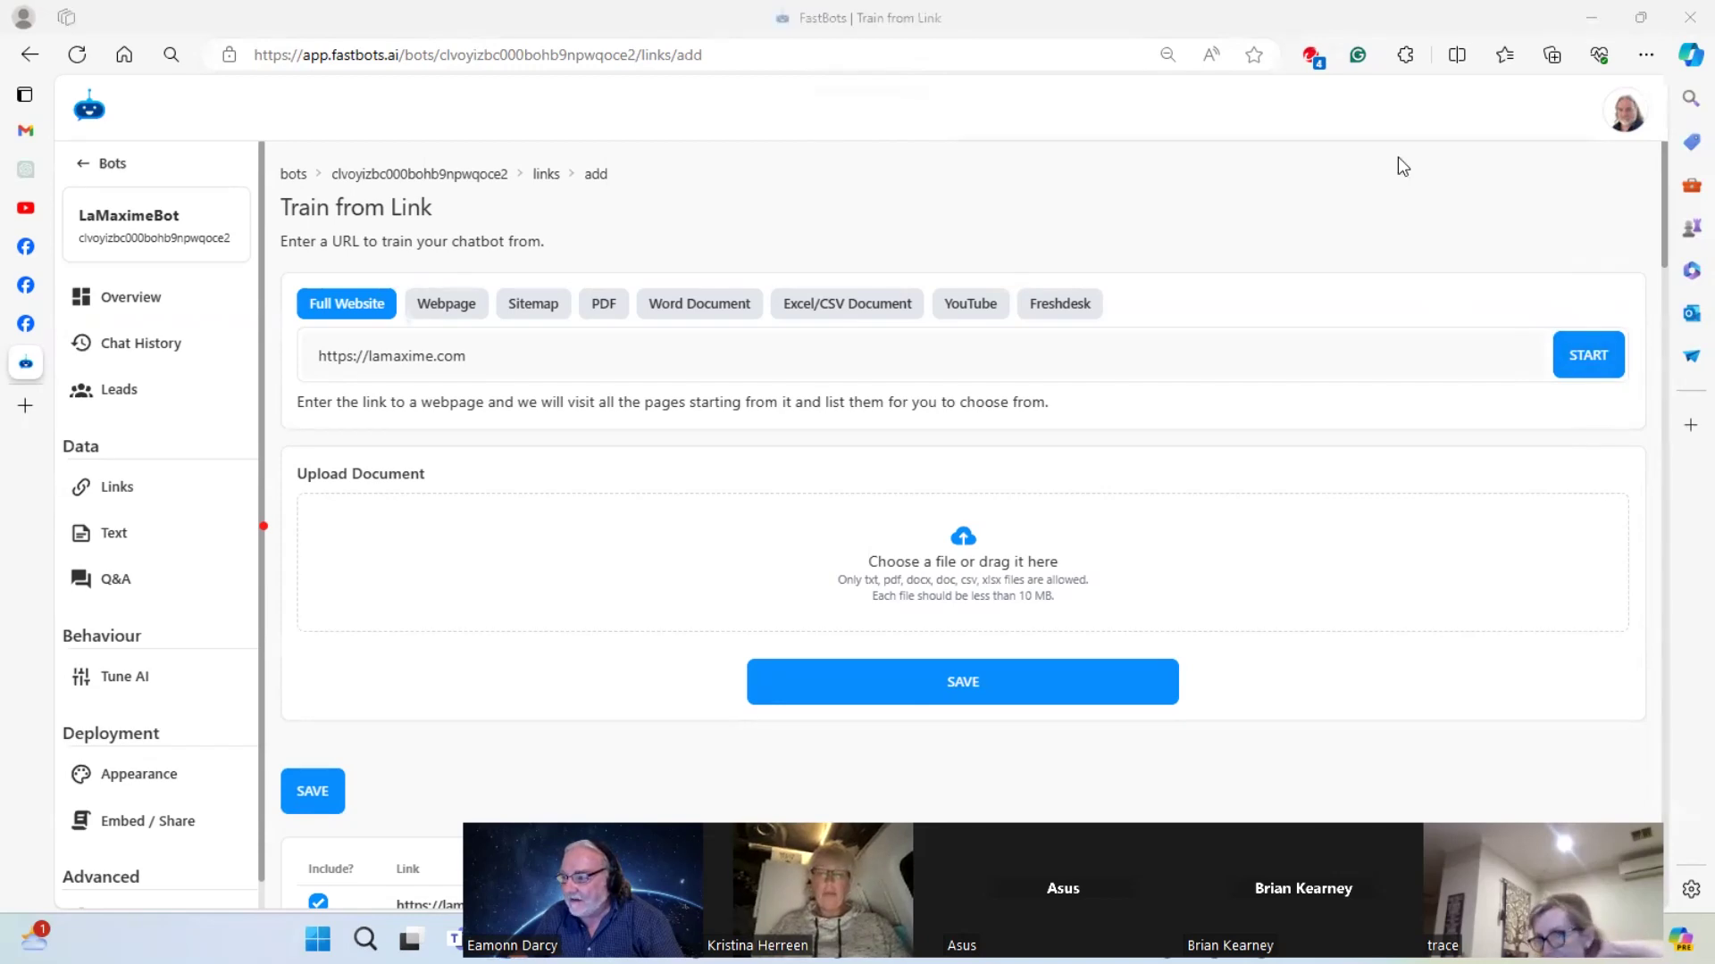
Review the listed lamaxime.com pages, save them all as training links and return to the bot's overview
left_click_drag(1664, 229, 1661, 311)
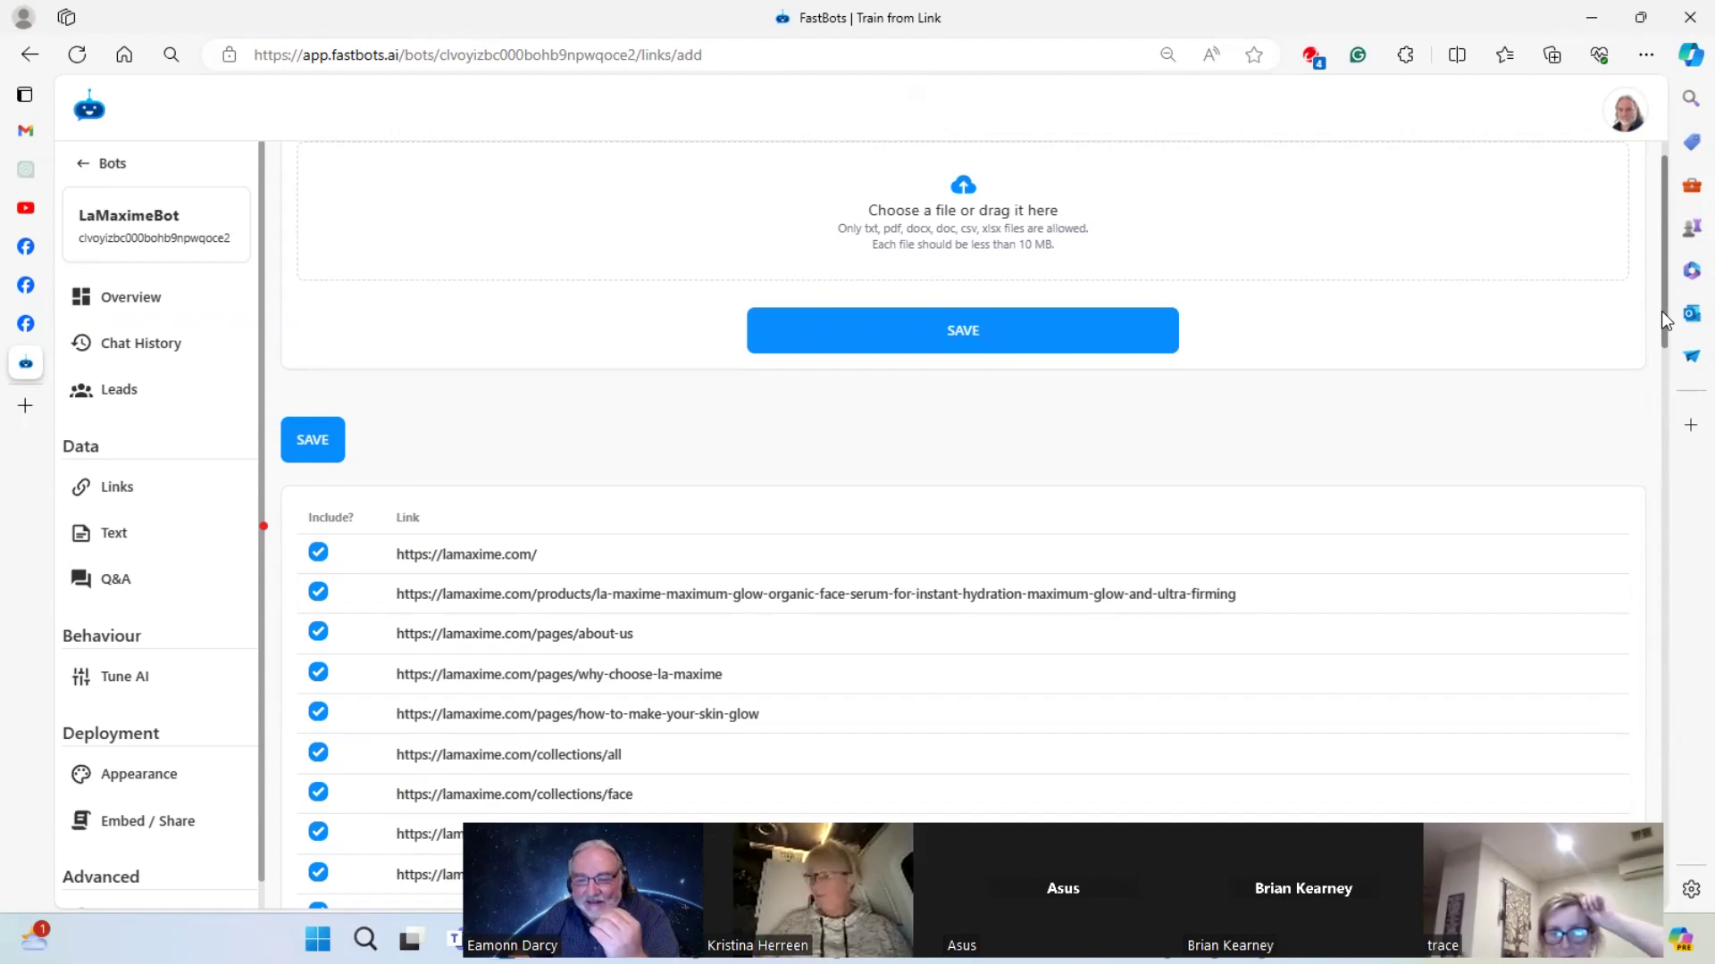
left_click_drag(1662, 313, 1667, 362)
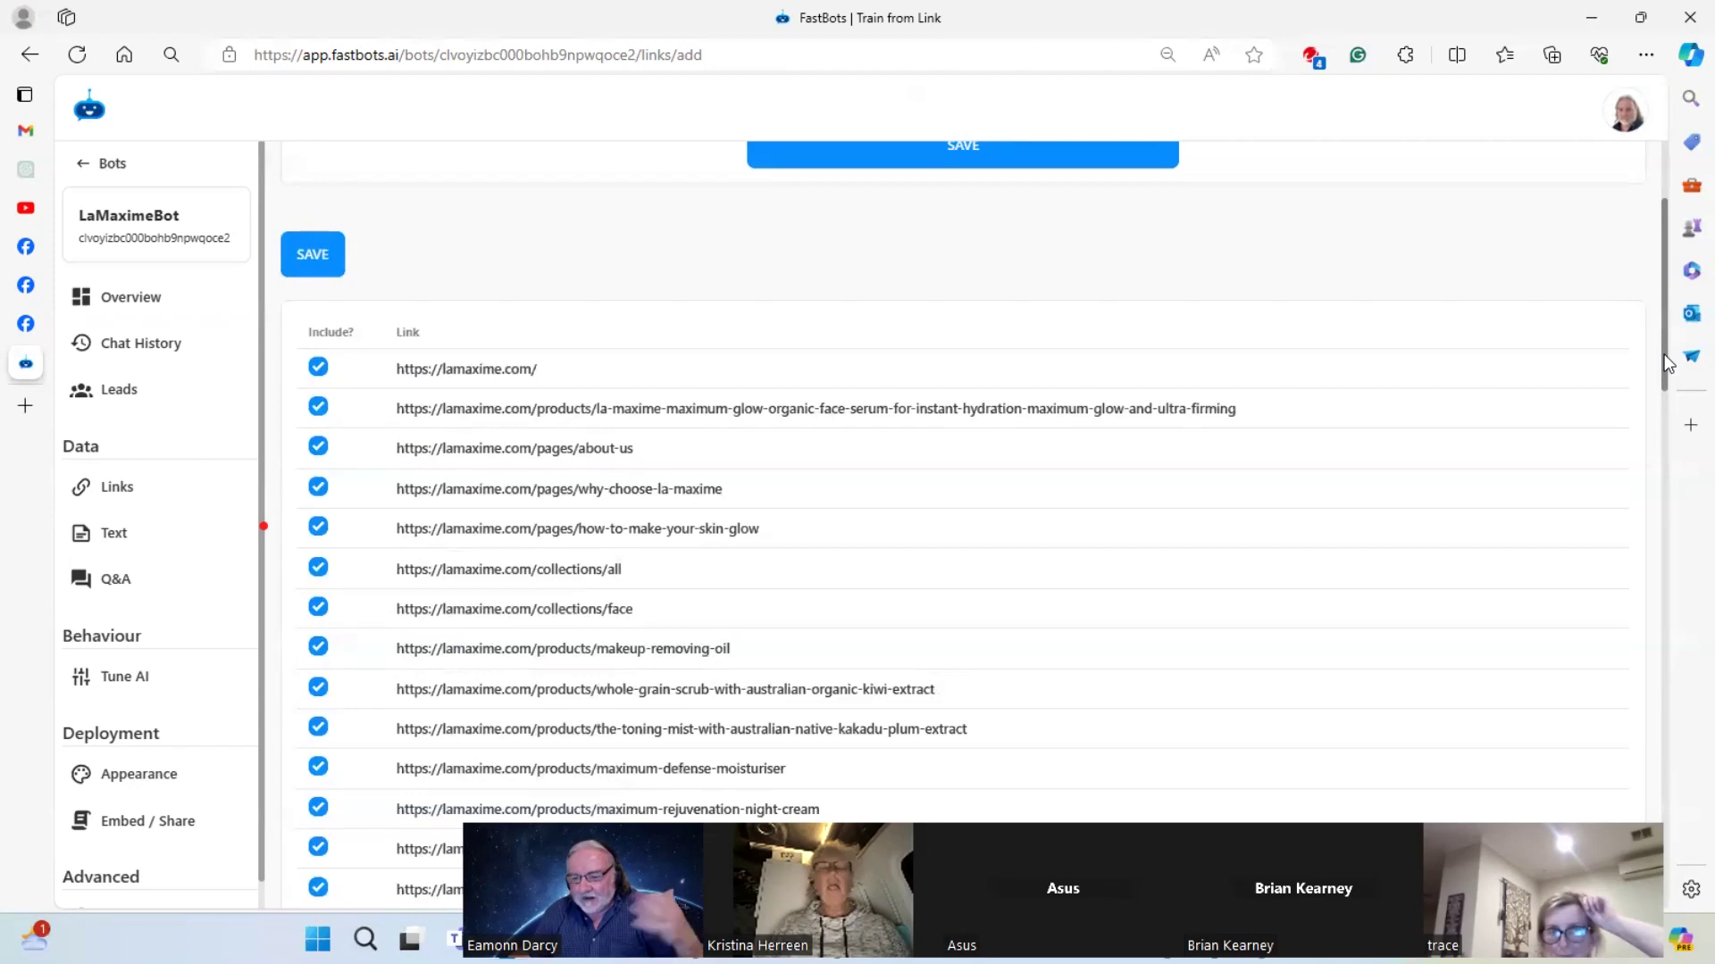
left_click_drag(1667, 362, 1668, 186)
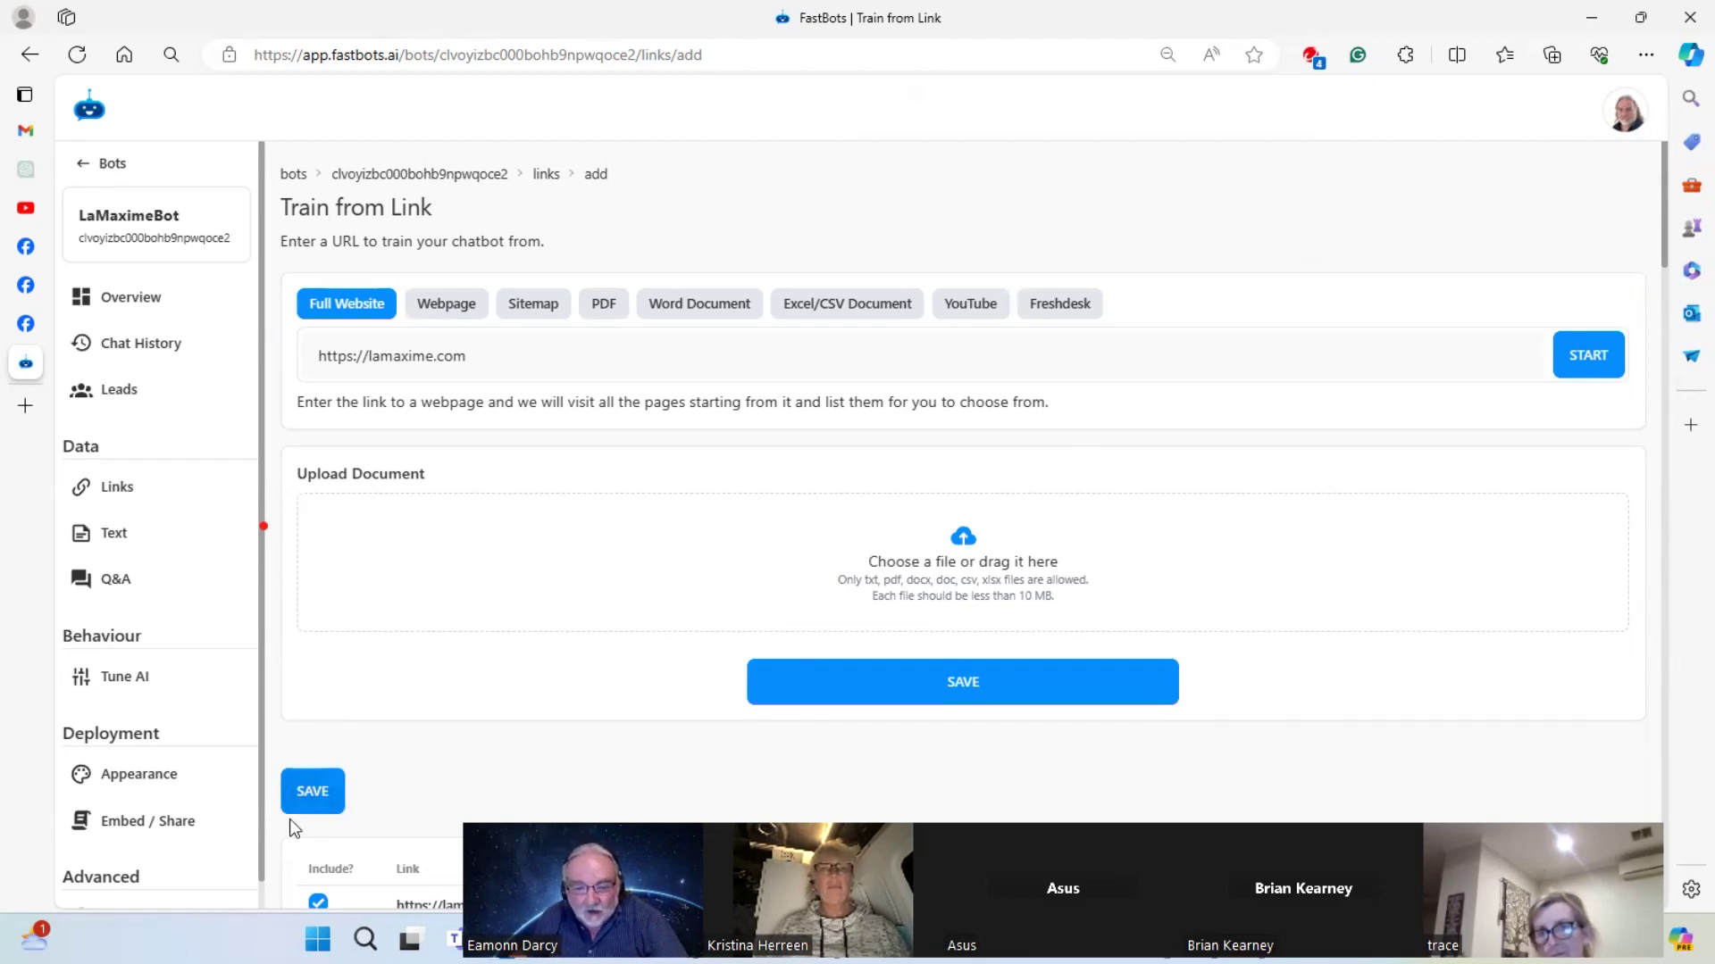
left_click(313, 794)
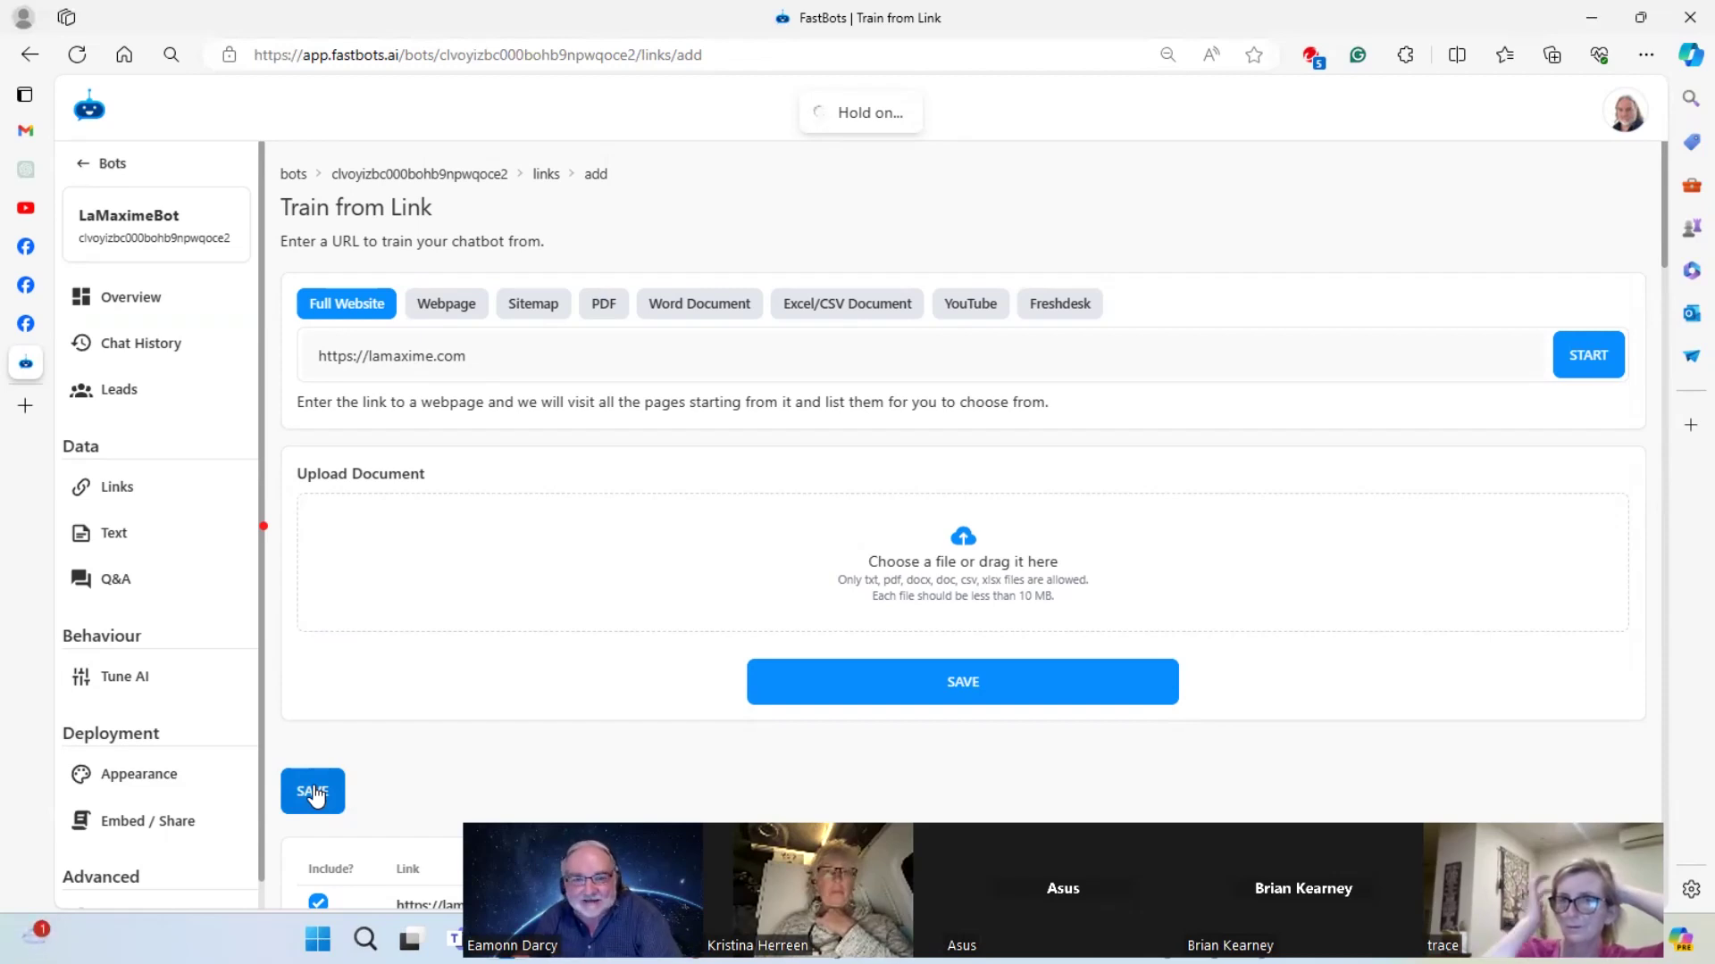
left_click(148, 308)
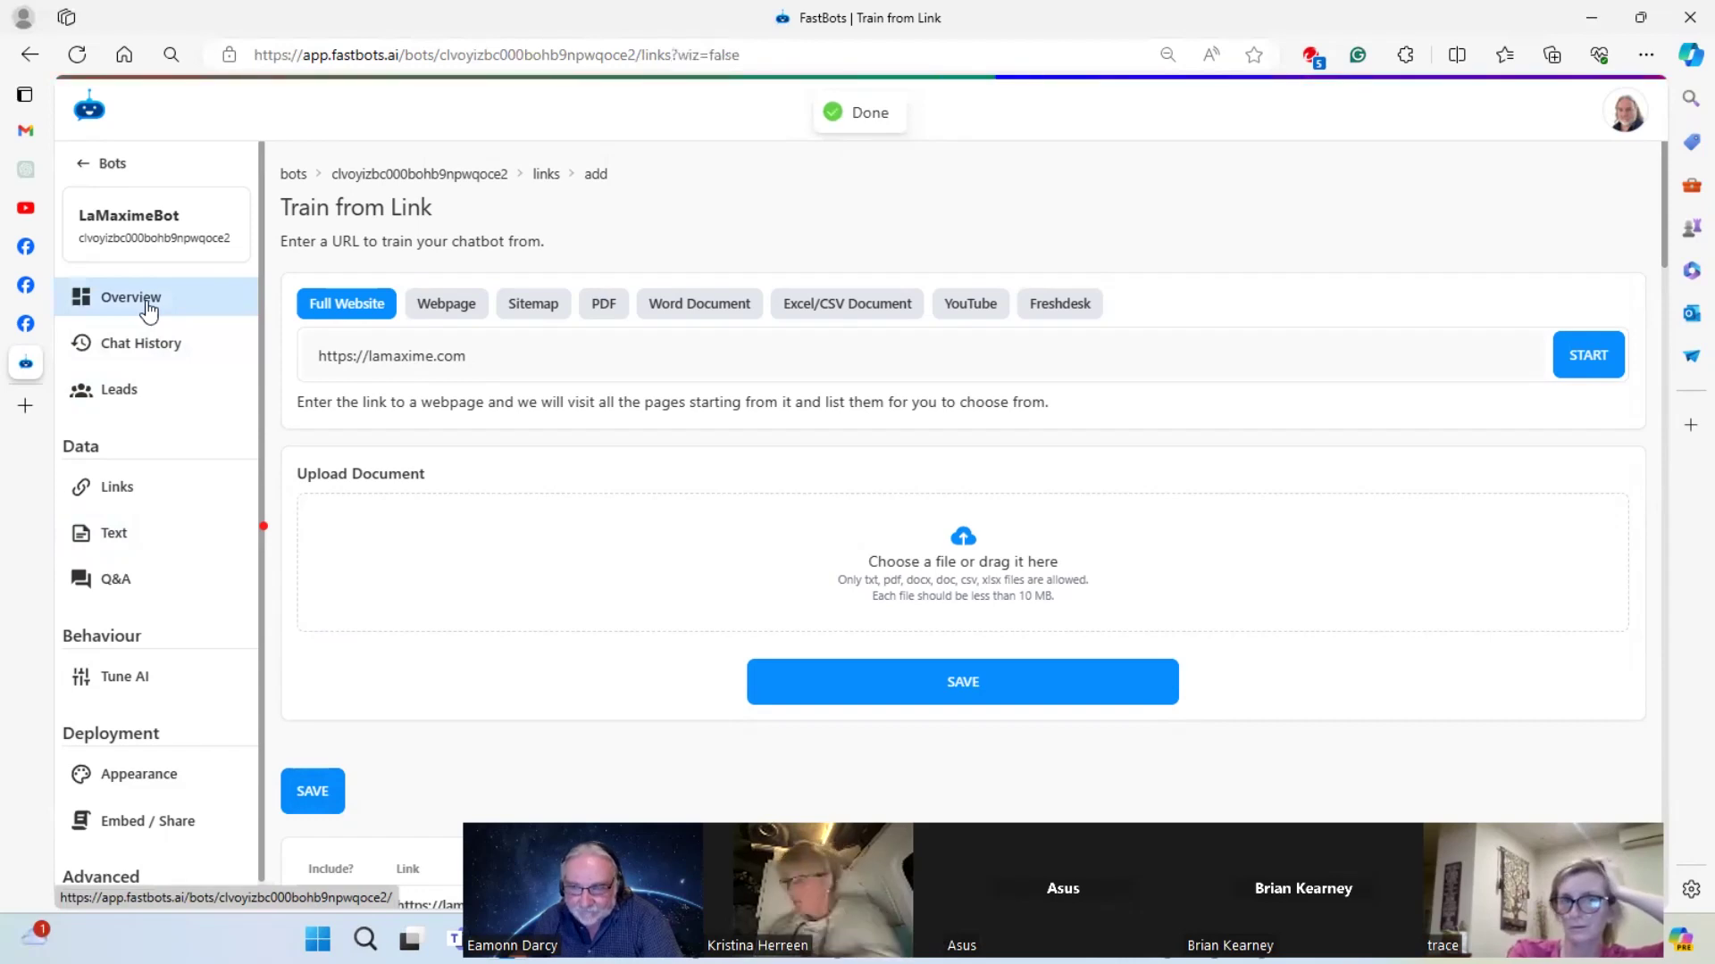
Copy the heading "Ethylhexyl Palmitate" from the Ingredients We Avoid page of the La Maxime website
mouse_move(436, 234)
left_mouse_down()
mouse_move(284, 685)
mouse_move(370, 797)
mouse_move(644, 814)
mouse_move(1062, 769)
mouse_move(1053, 411)
mouse_move(913, 189)
mouse_move(397, 239)
left_mouse_up()
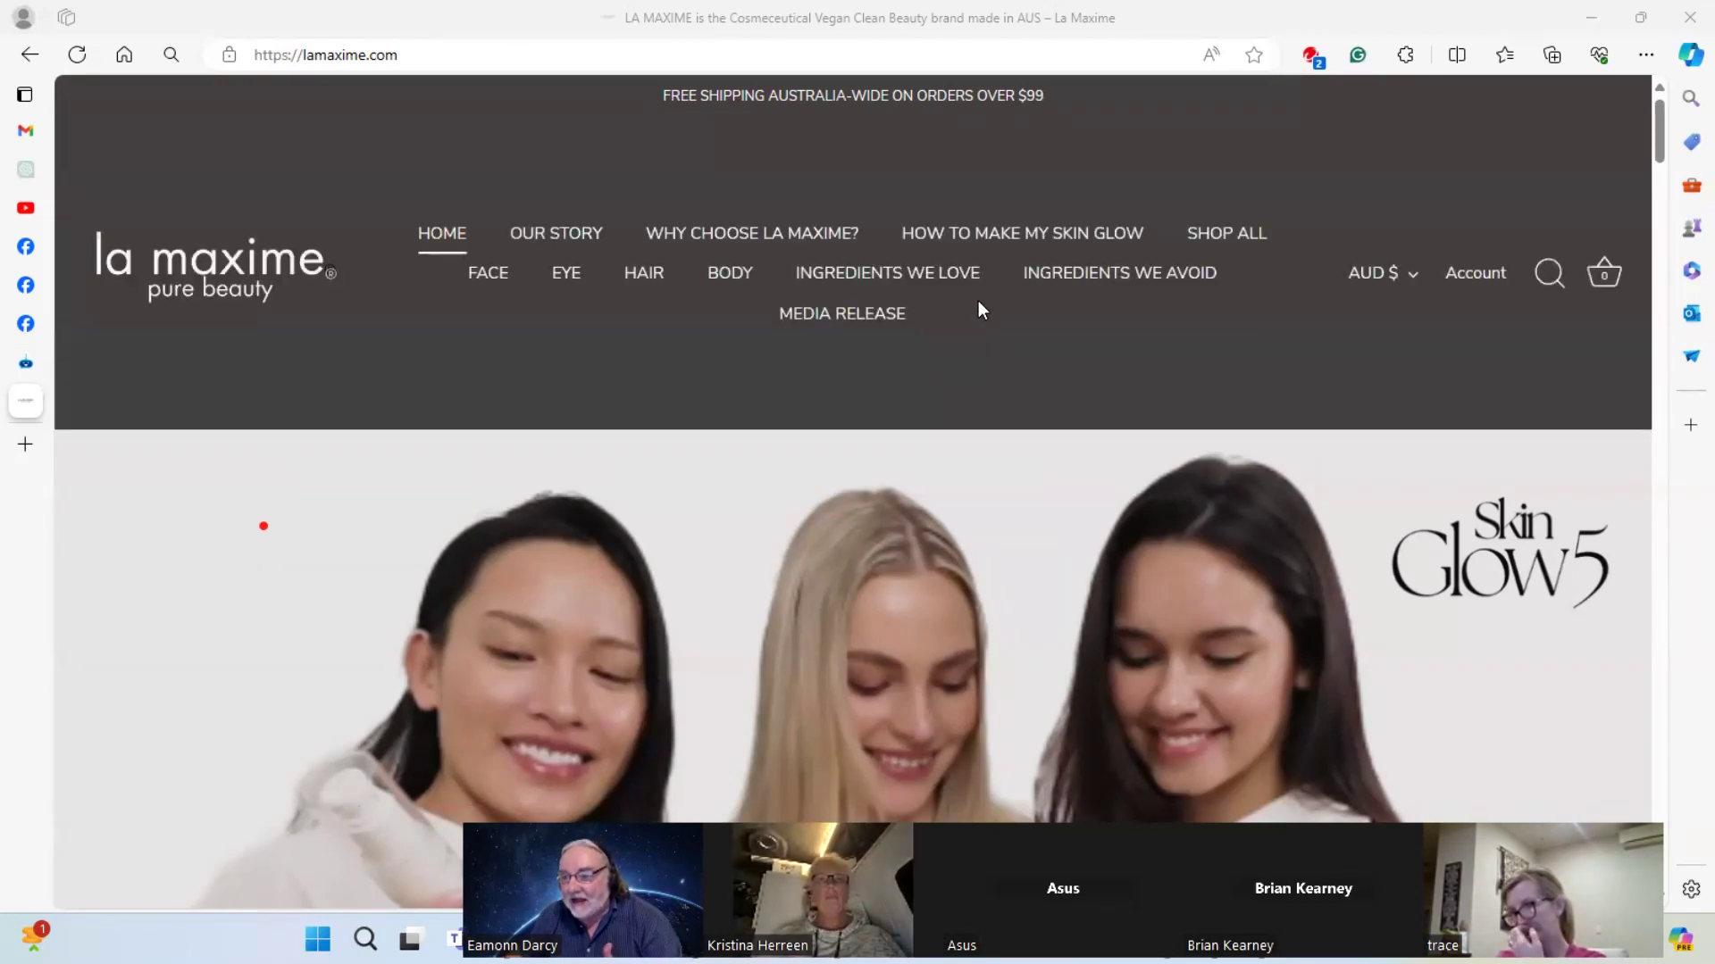
left_click(1040, 277)
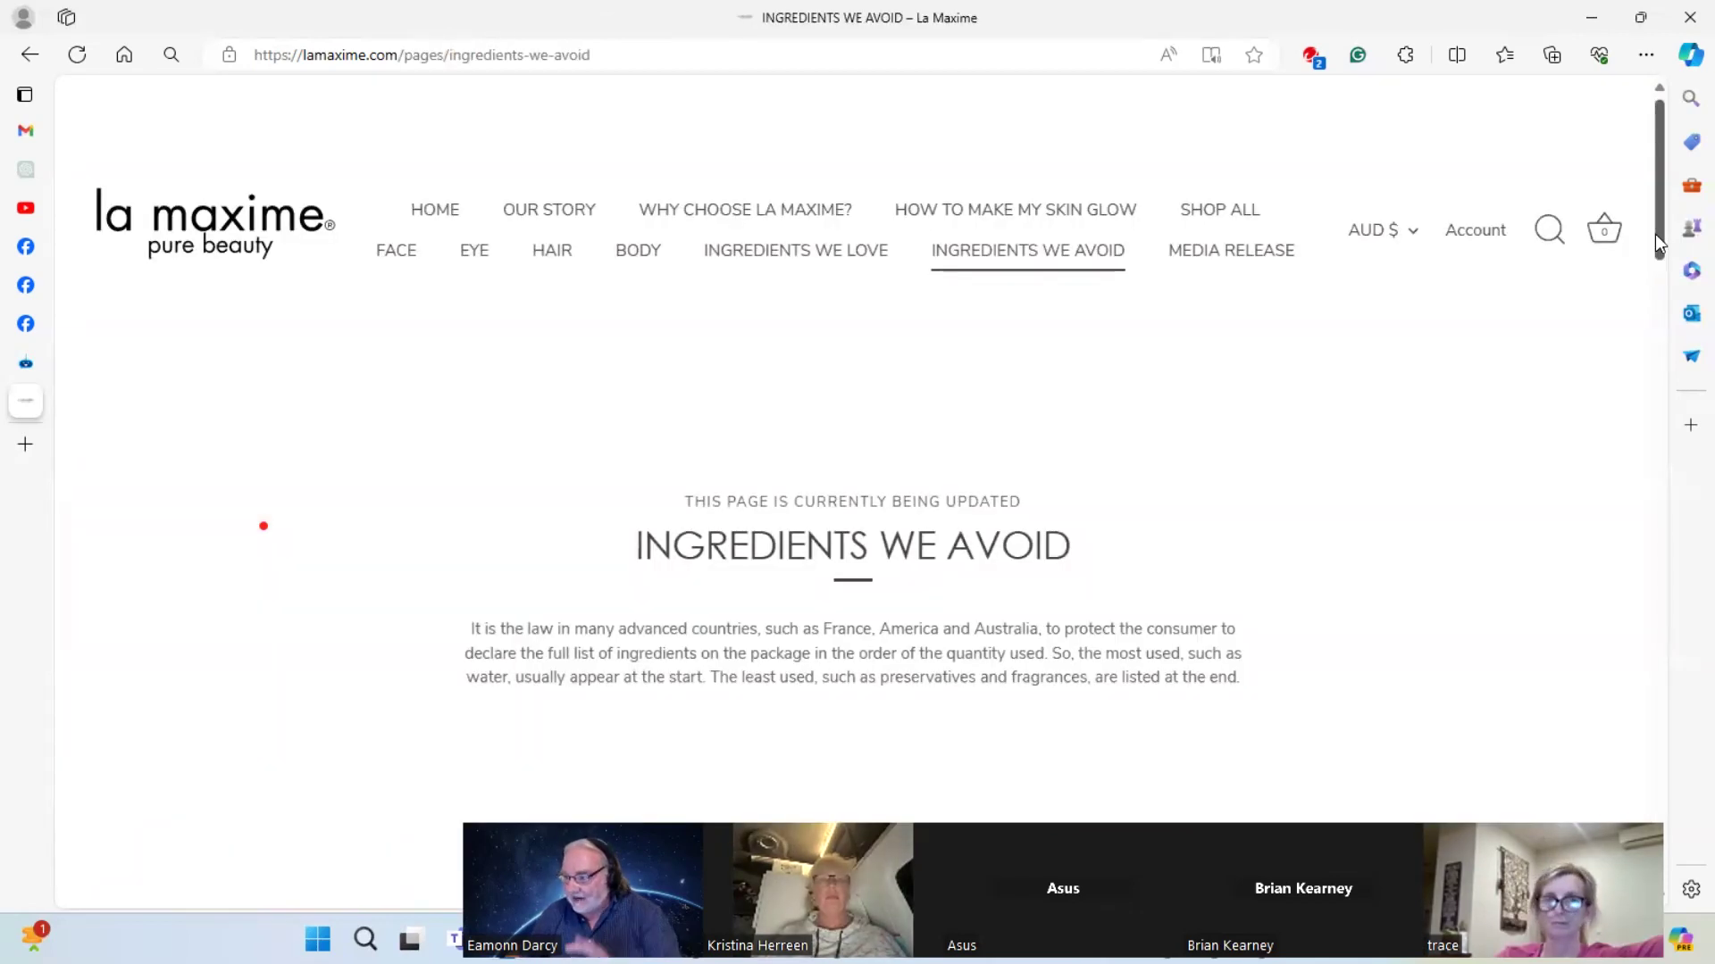
scroll(1663, 247, "down", 1)
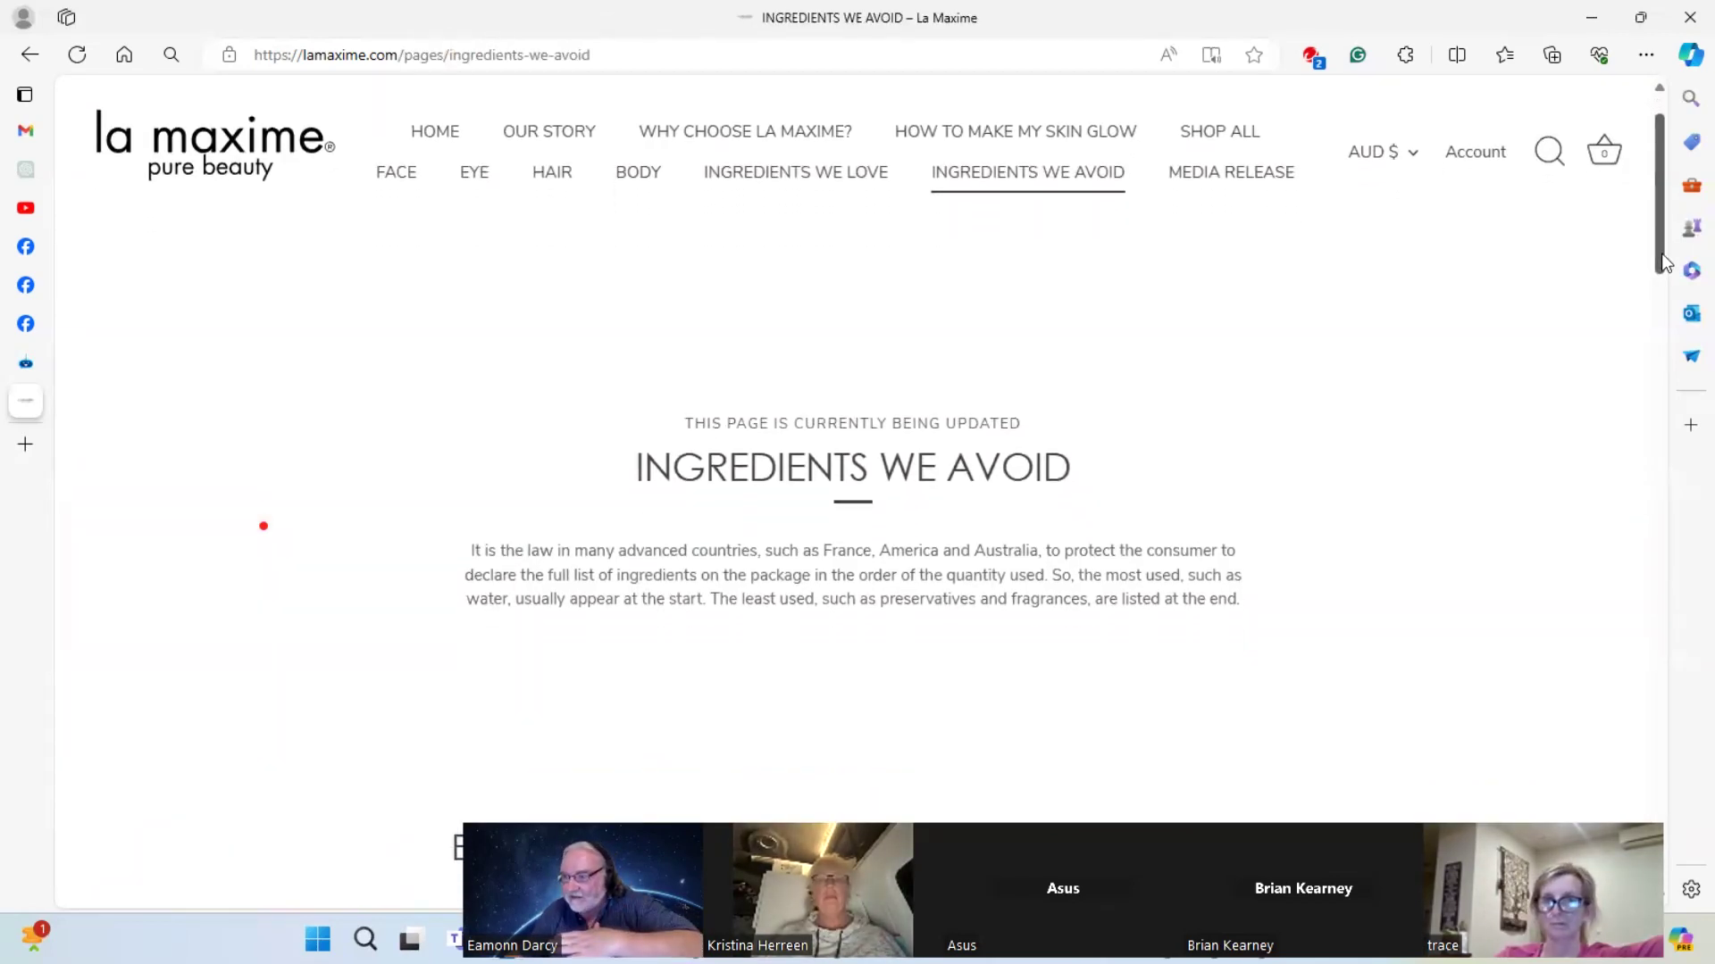
scroll(1663, 264, "down", 5)
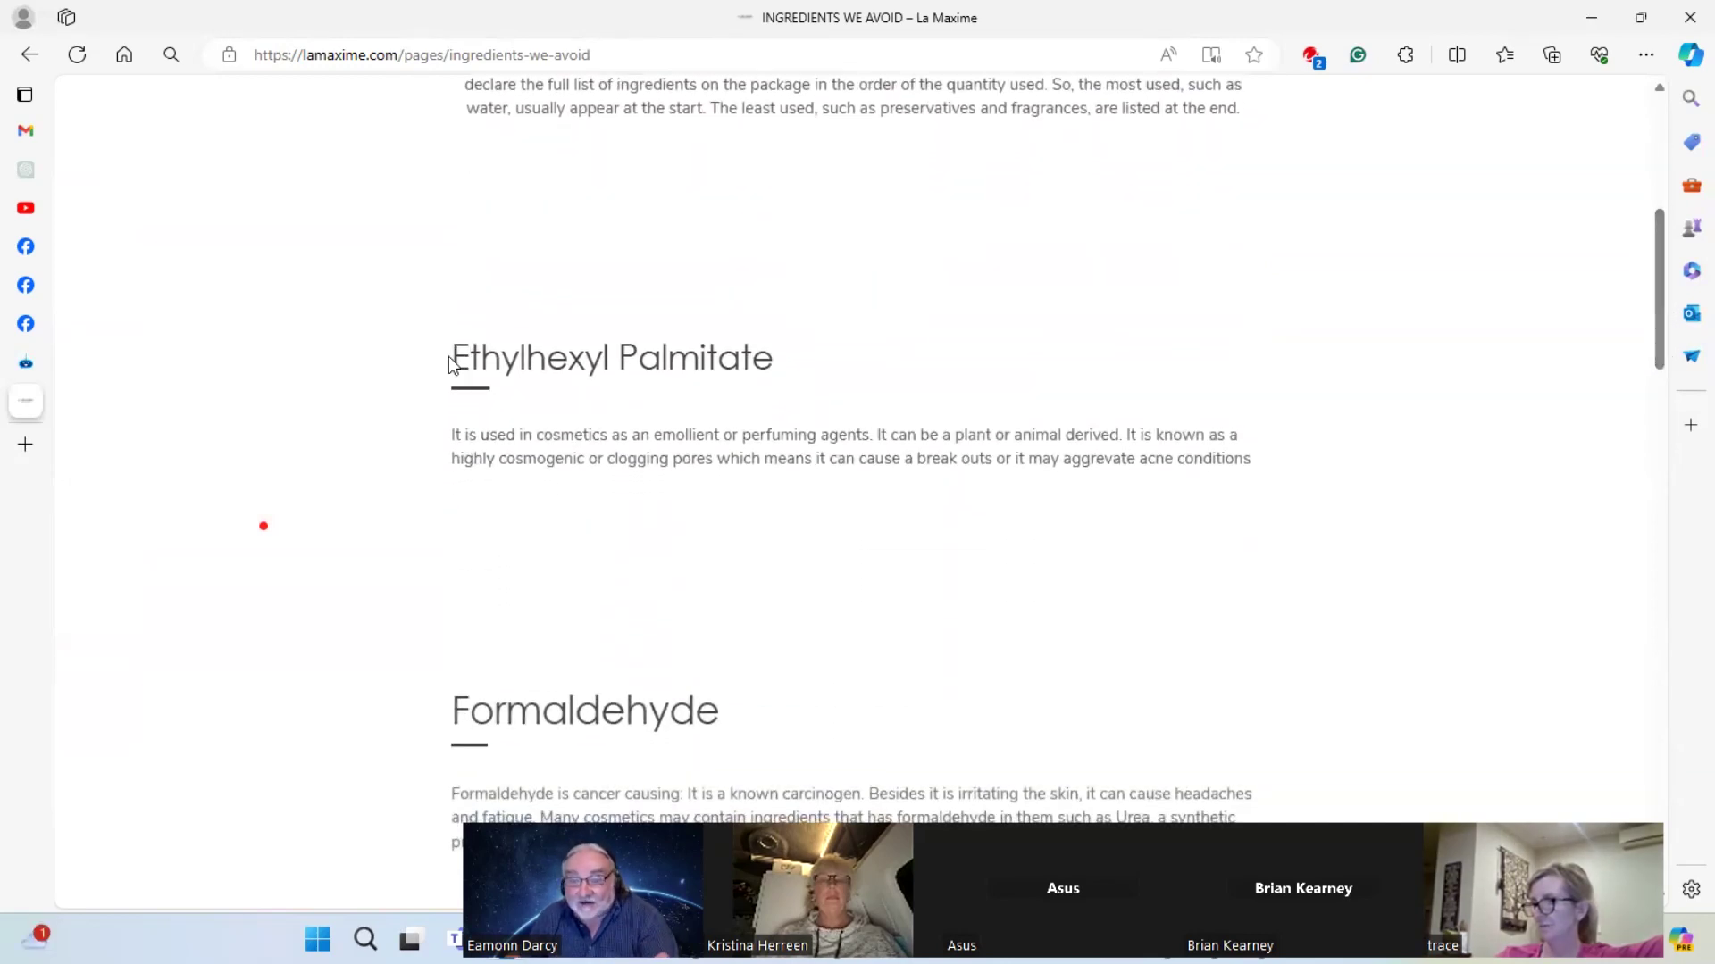
left_click_drag(457, 362, 781, 363)
key("ctrl+c")
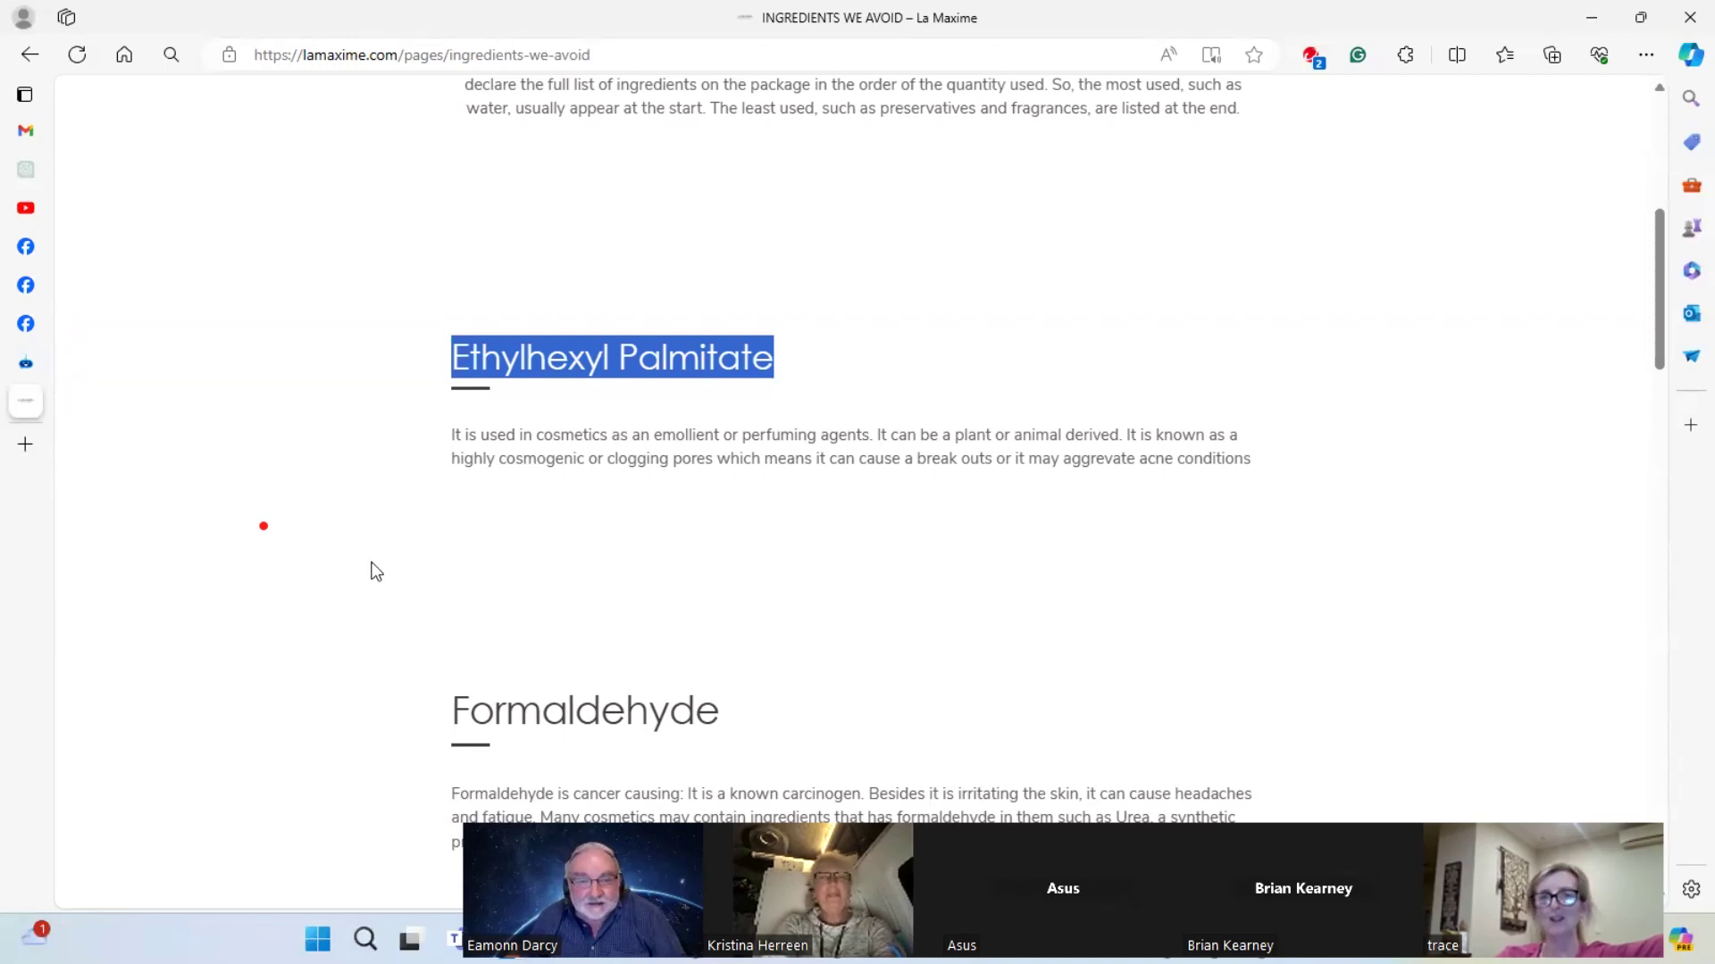
Switch back to the FastBots overview and ask the bot "What is Ethylhexyl Palmitate?"
mouse_move(50, 361)
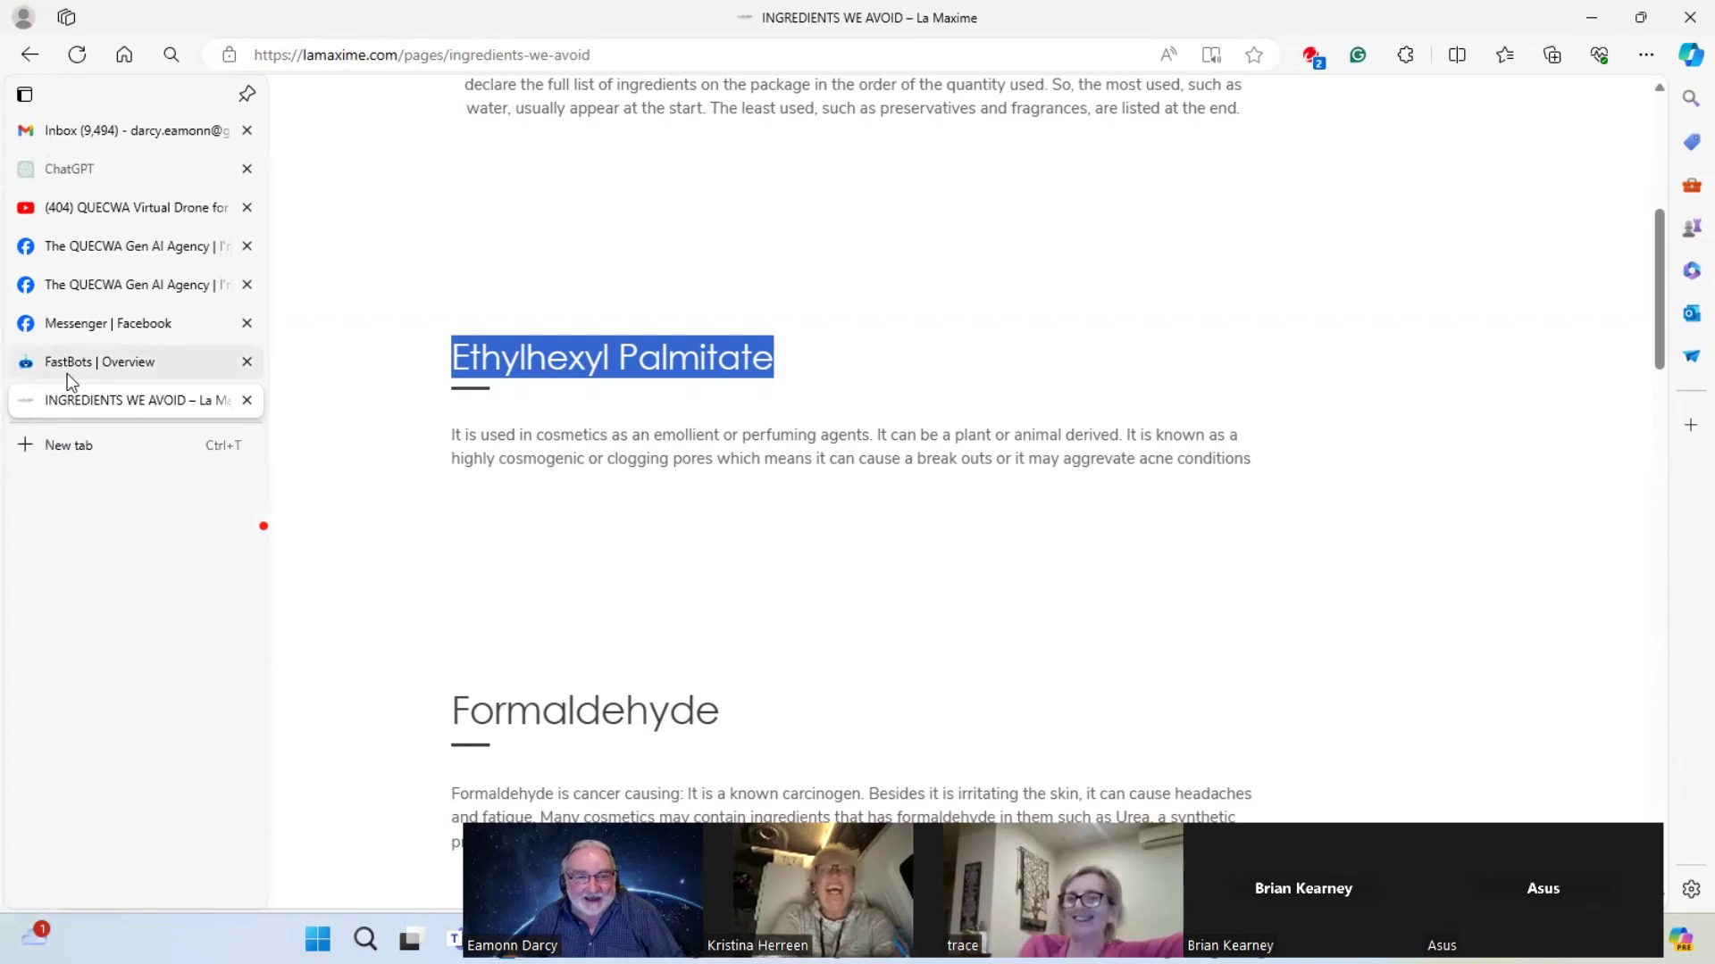
left_click(86, 368)
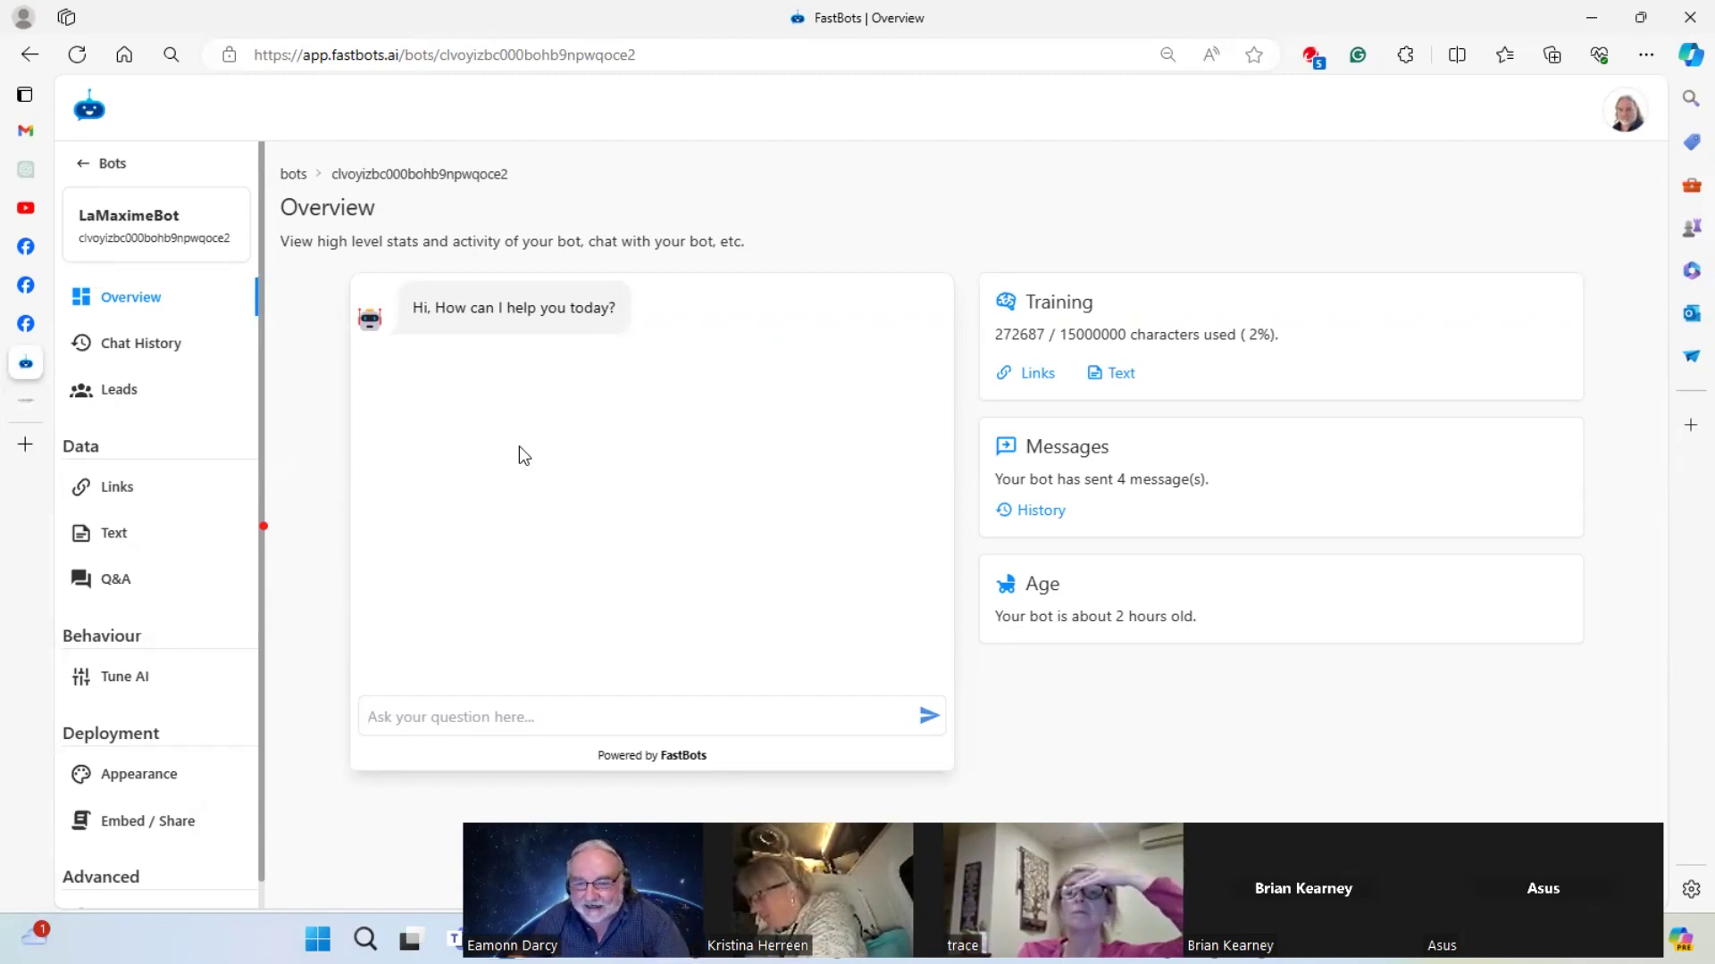
type("w")
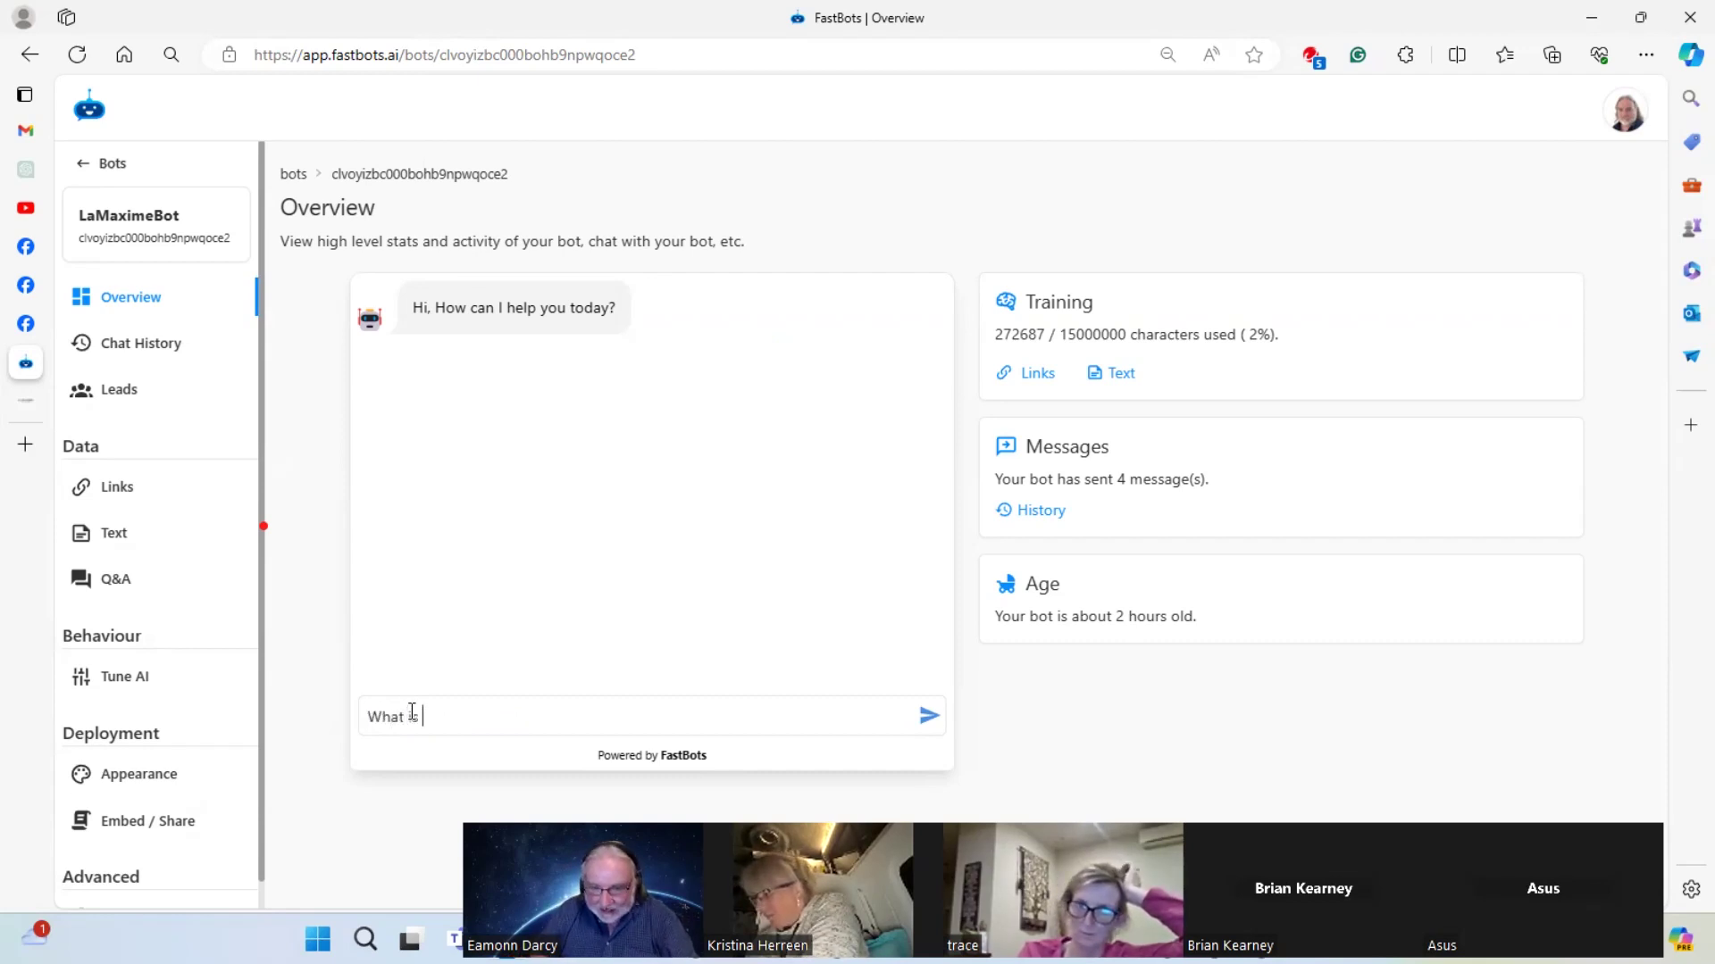
type("hat is Ethylhexyl Palmitate")
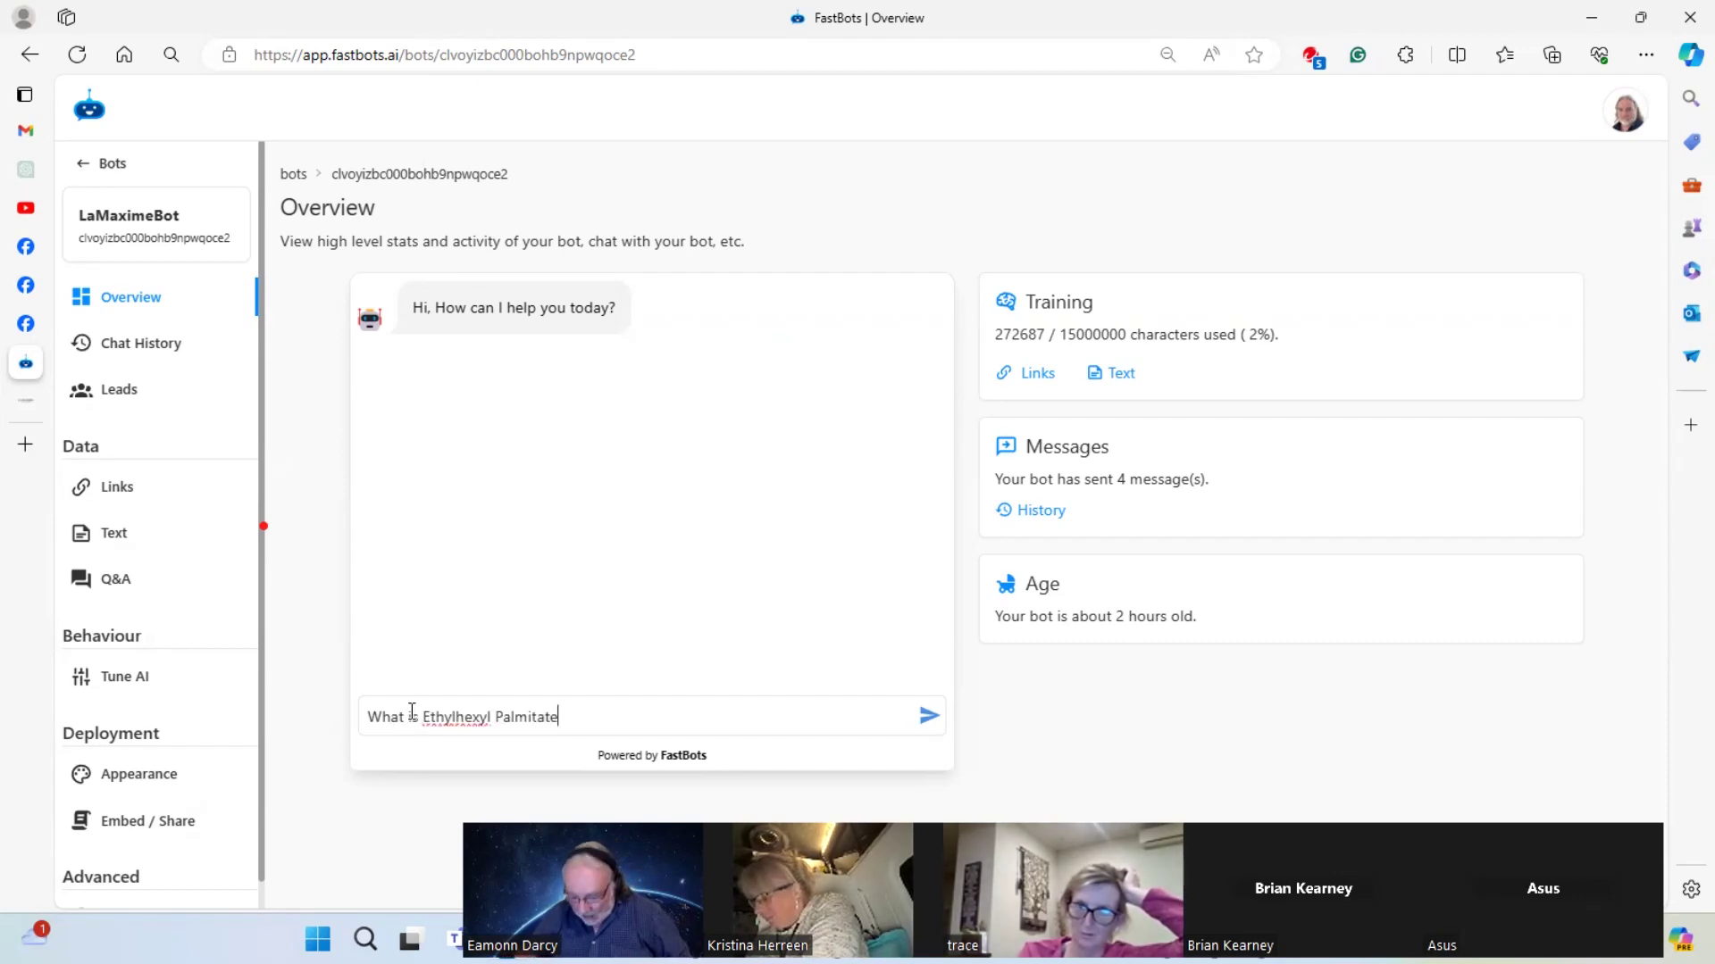
type("?")
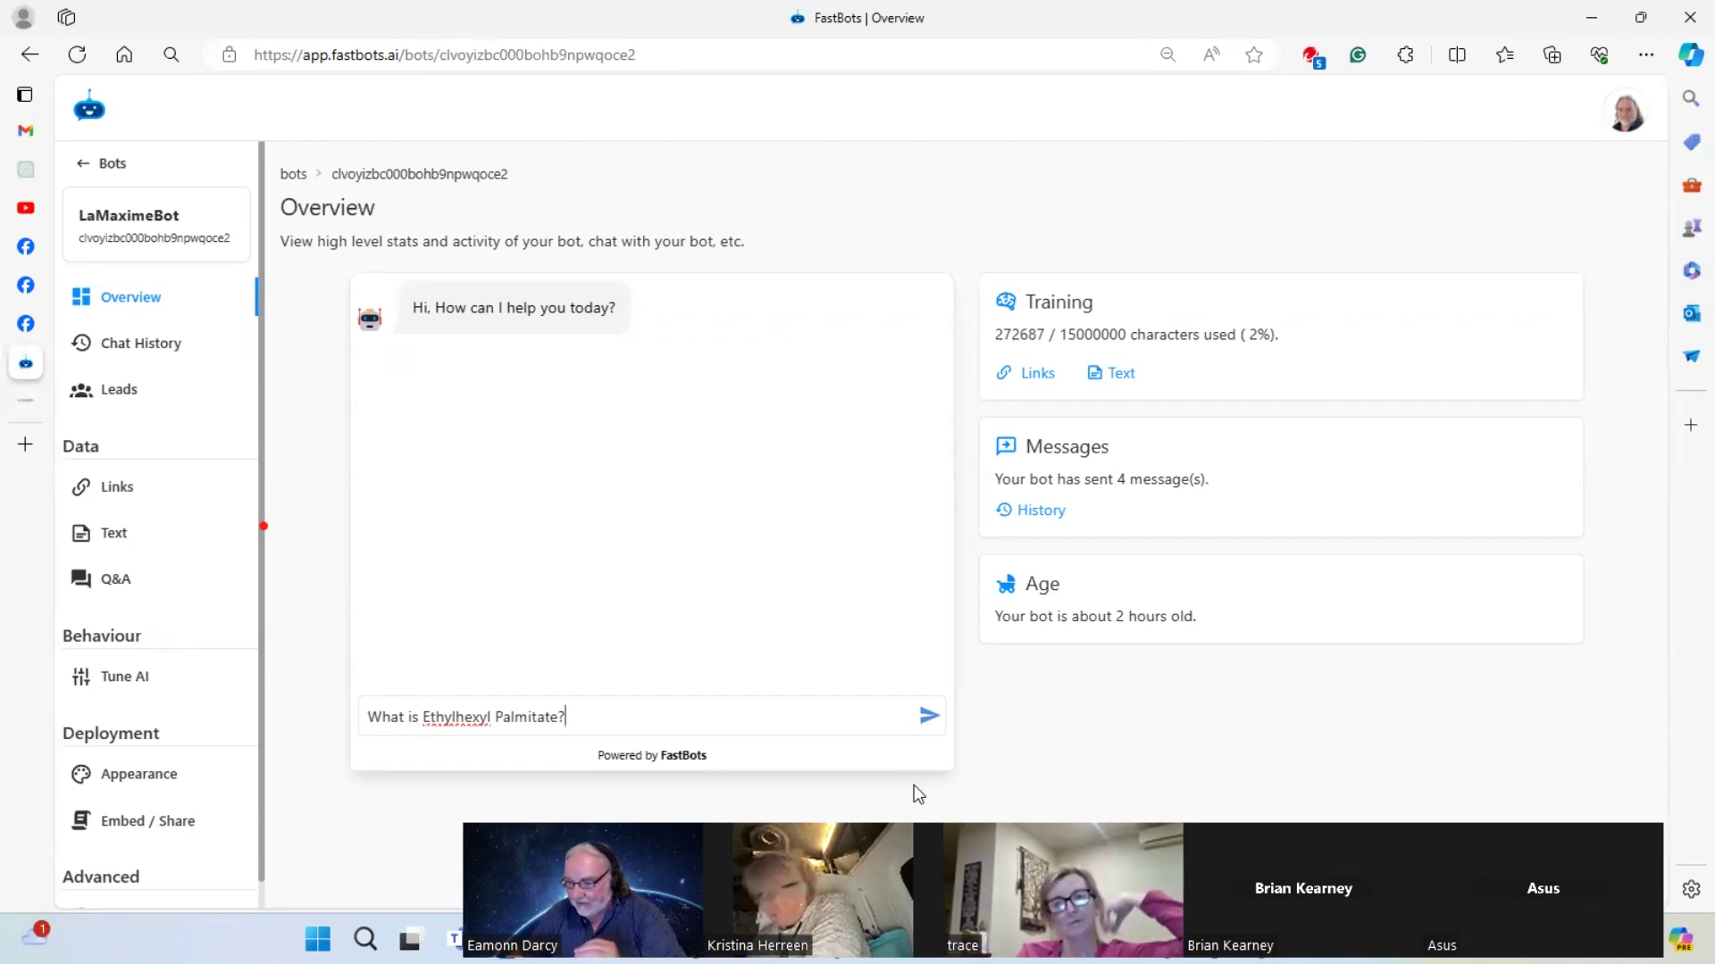
left_click(929, 719)
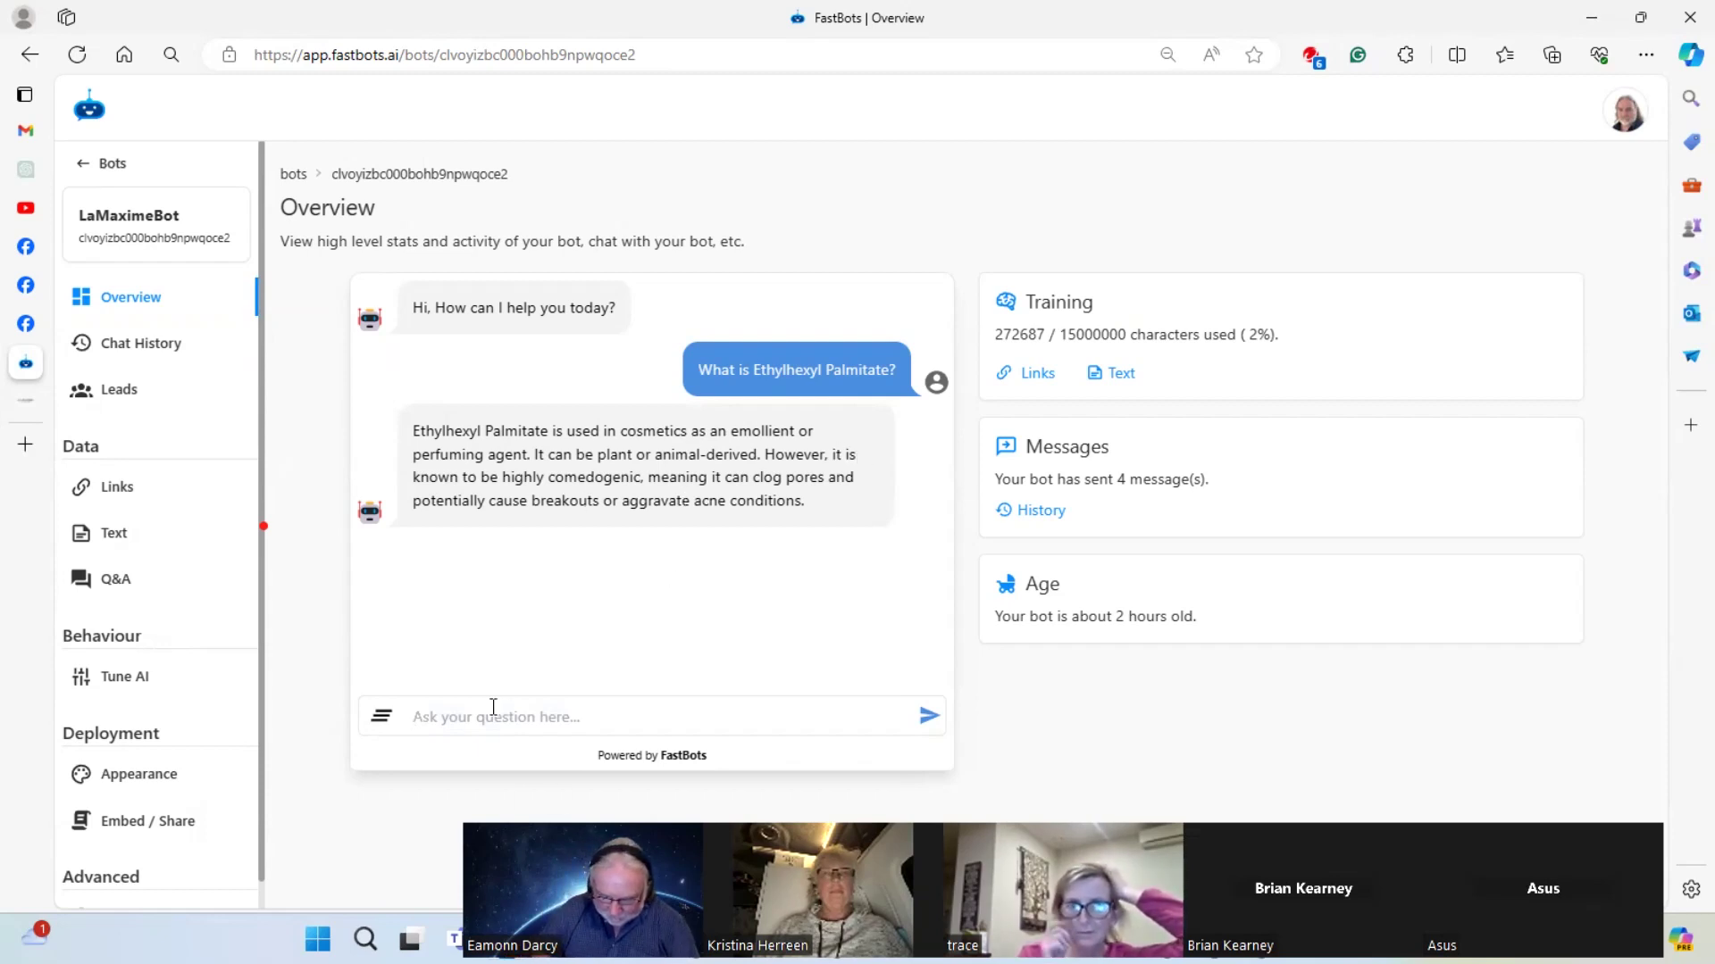
Ask the bot the follow-up "Provide more detail on Ethylhexyl Palmitate"
type("Provide ")
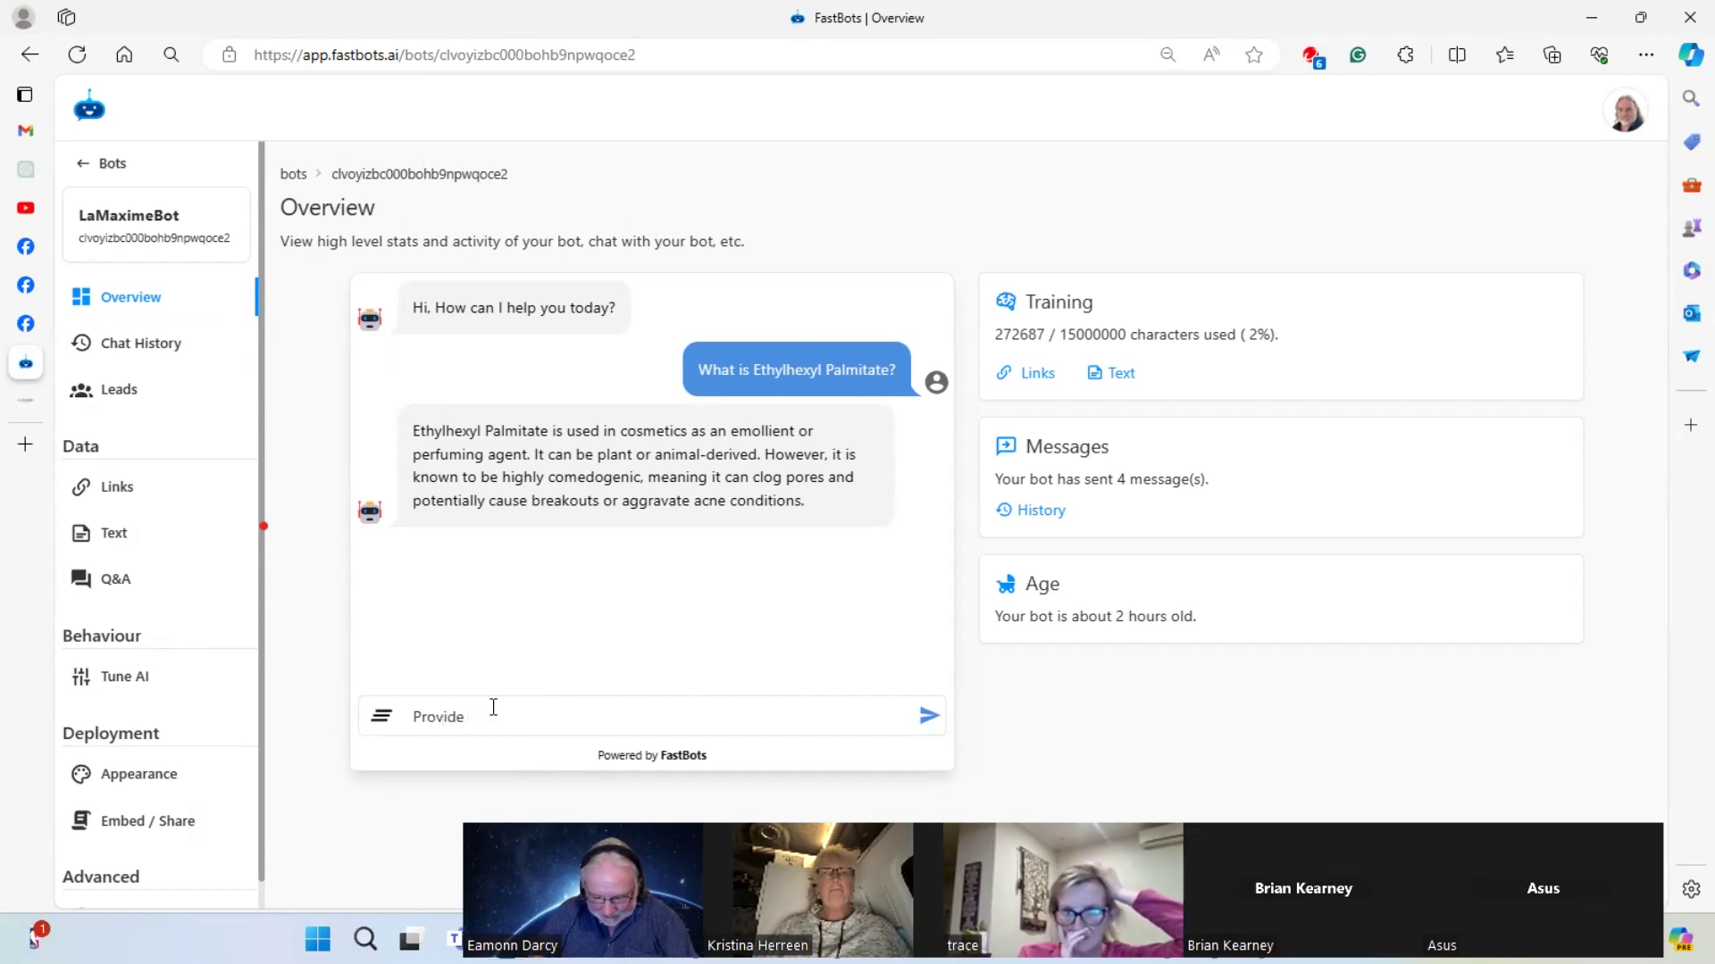
type("more detail")
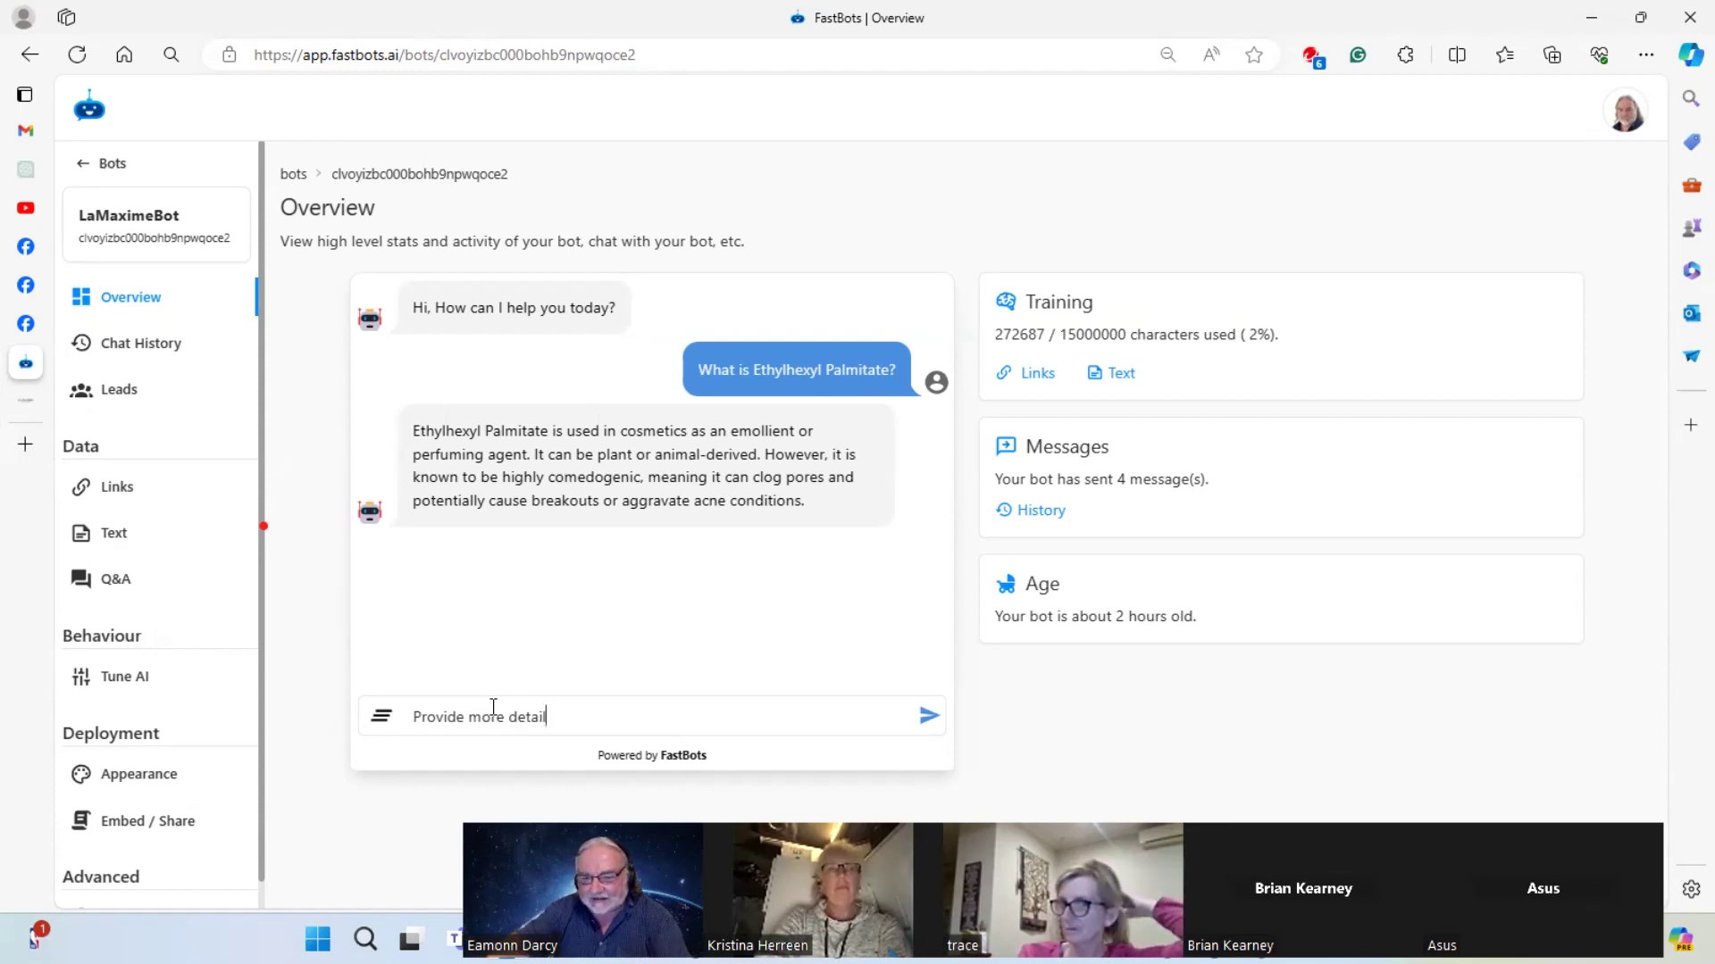
type("on")
key("ctrl+v")
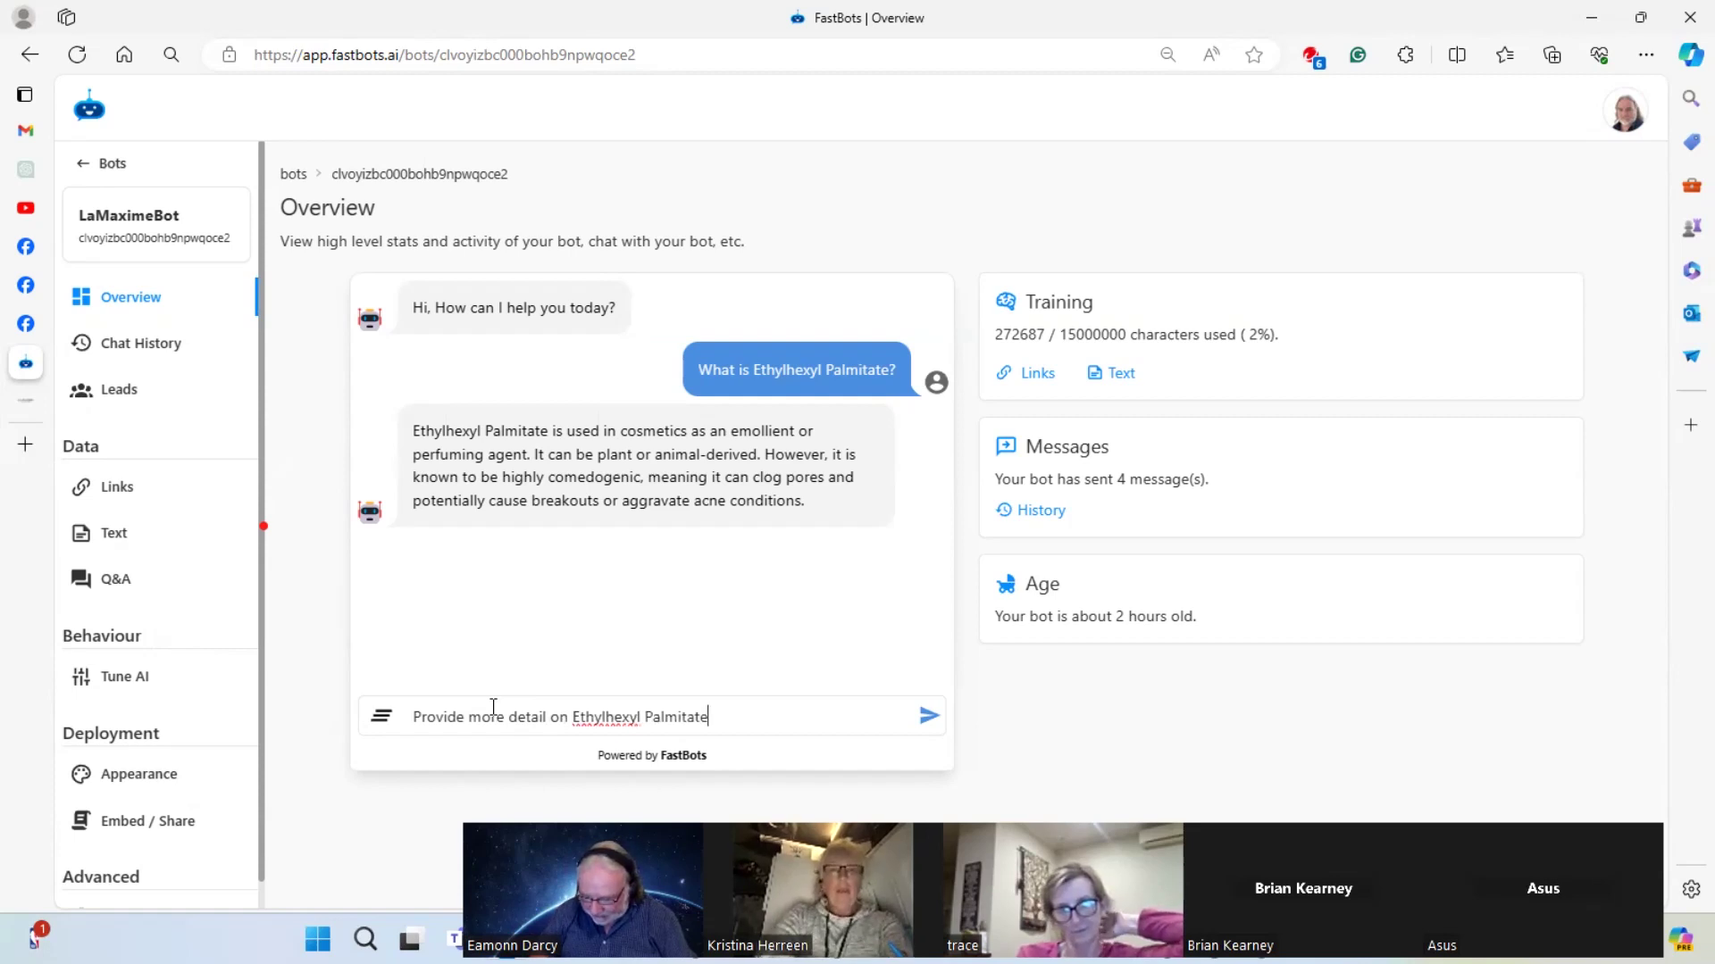
key("Return")
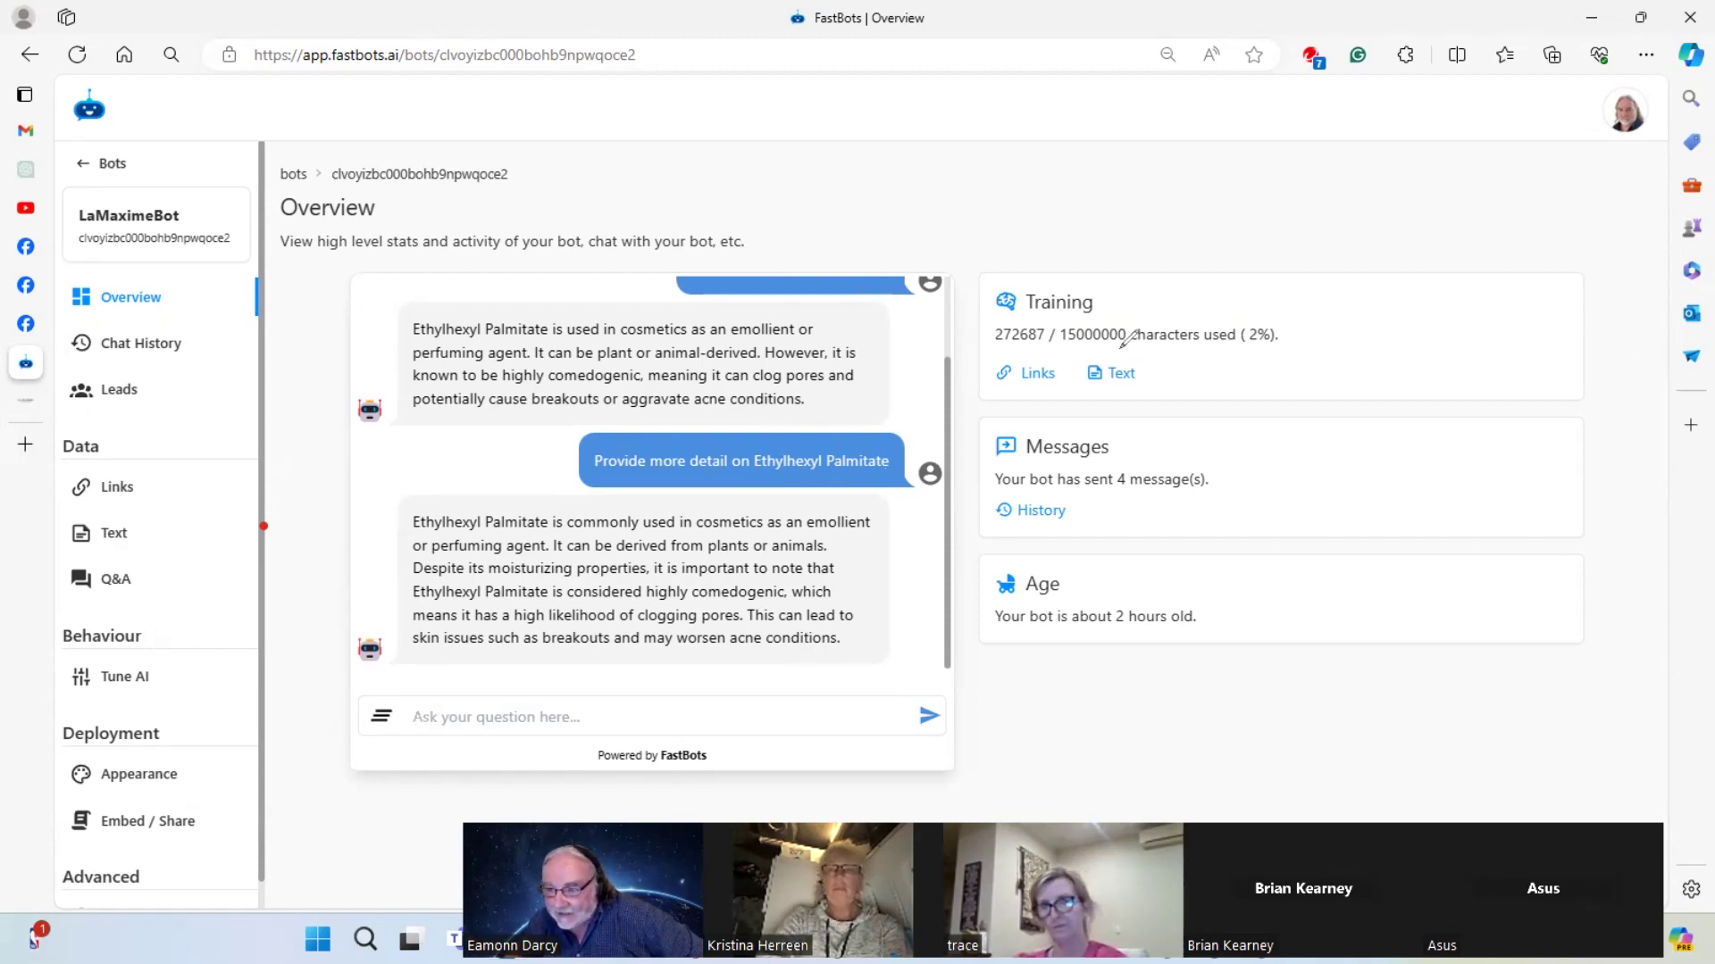
left_click_drag(981, 342, 1063, 339)
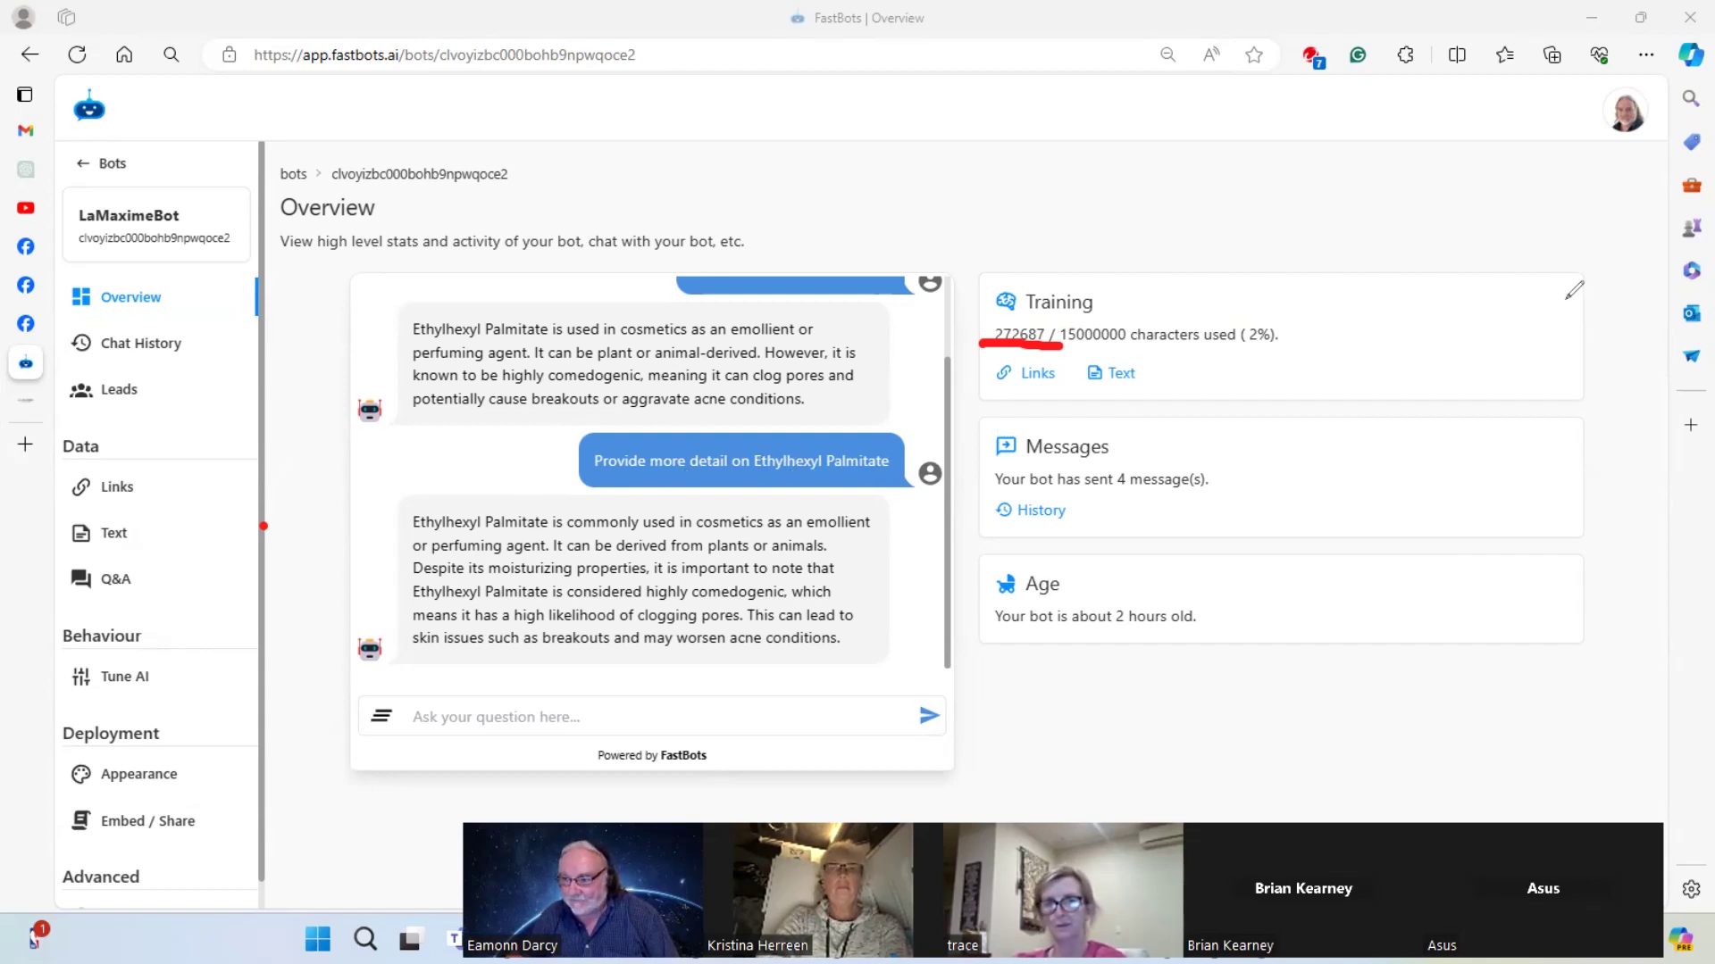
left_click(989, 347)
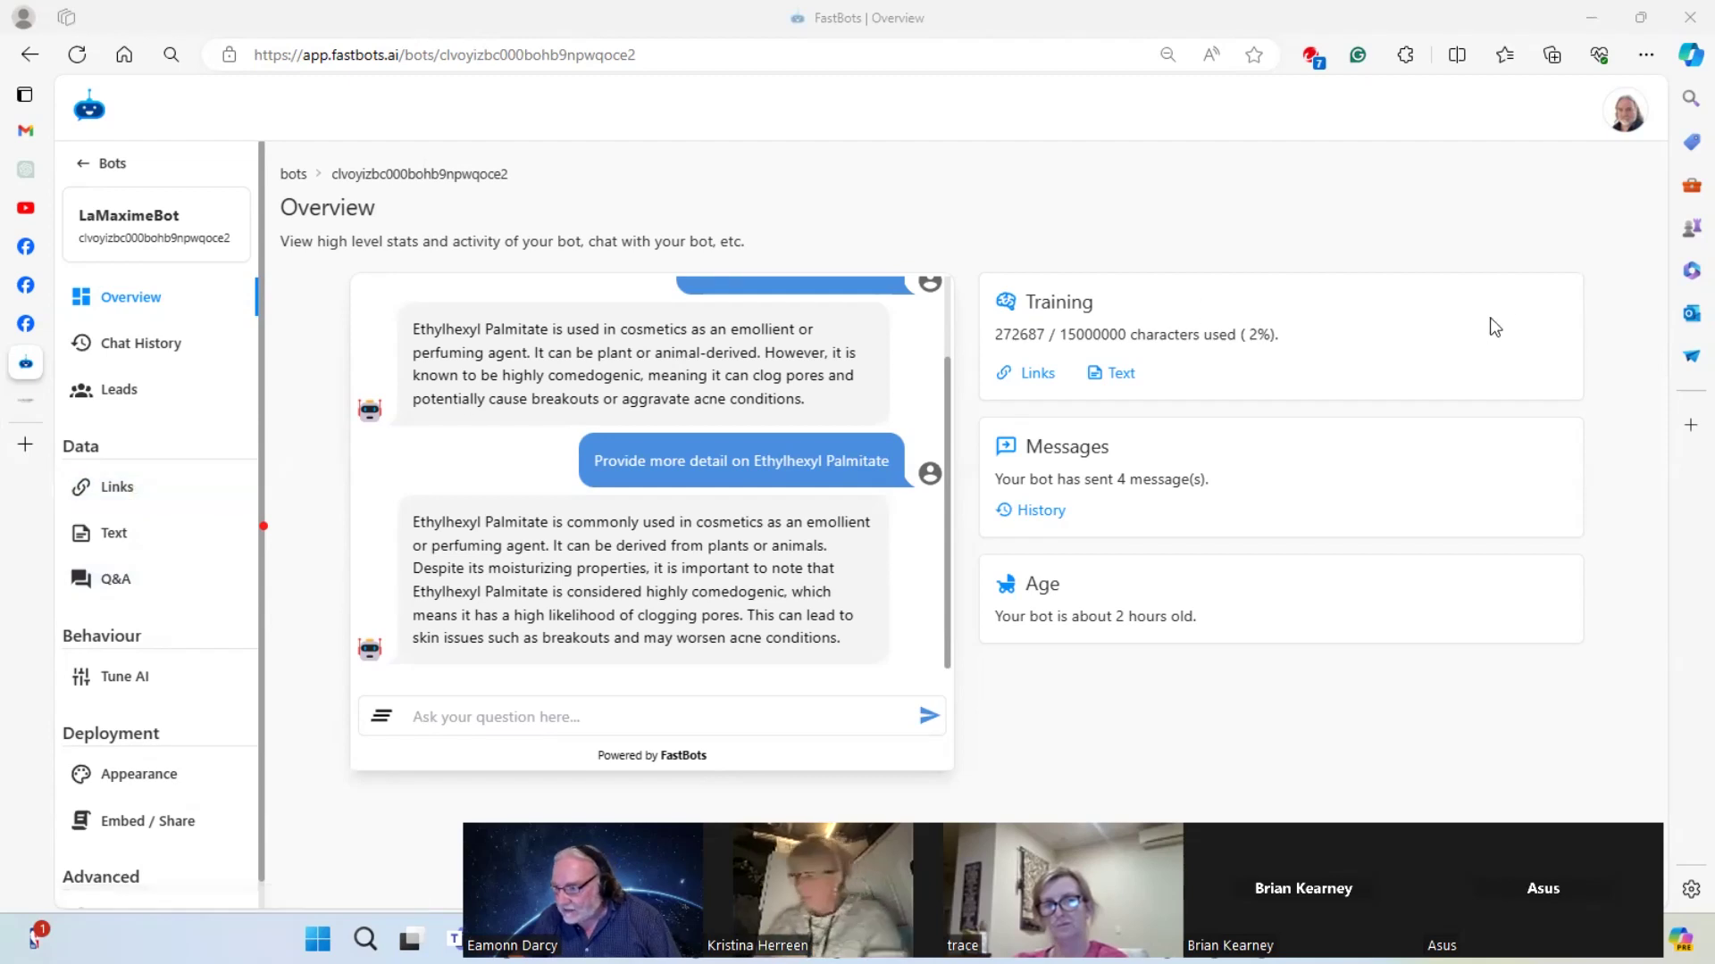
left_click_drag(64, 508, 195, 508)
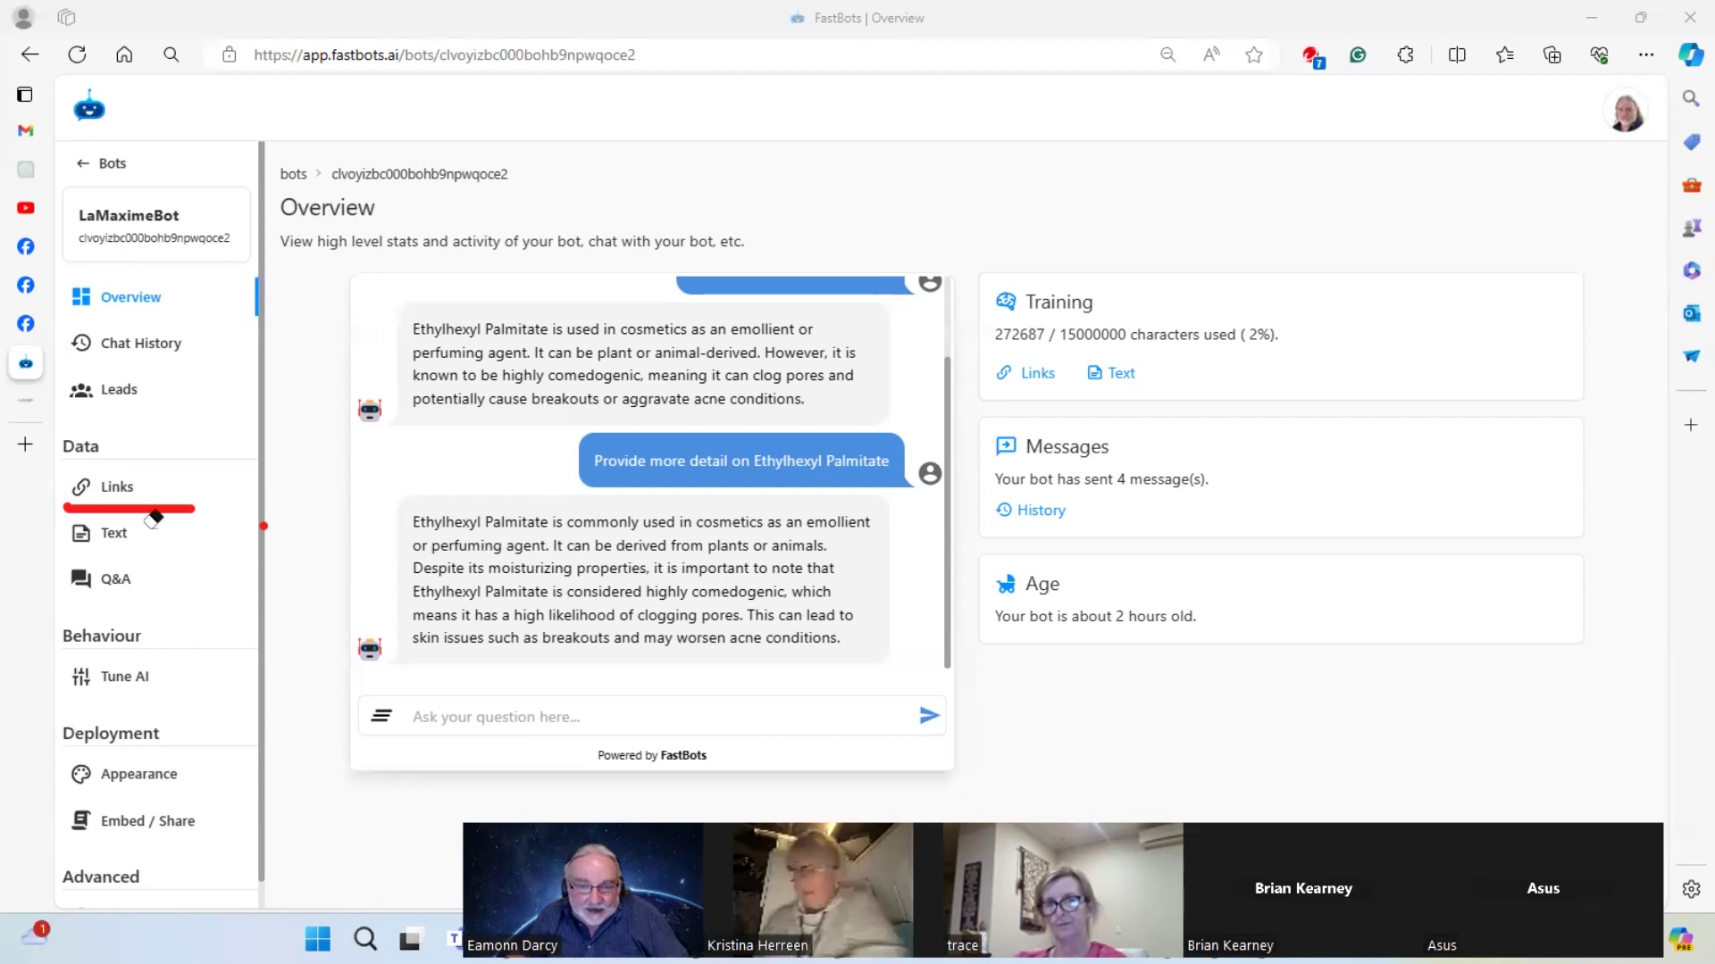
left_click(165, 507)
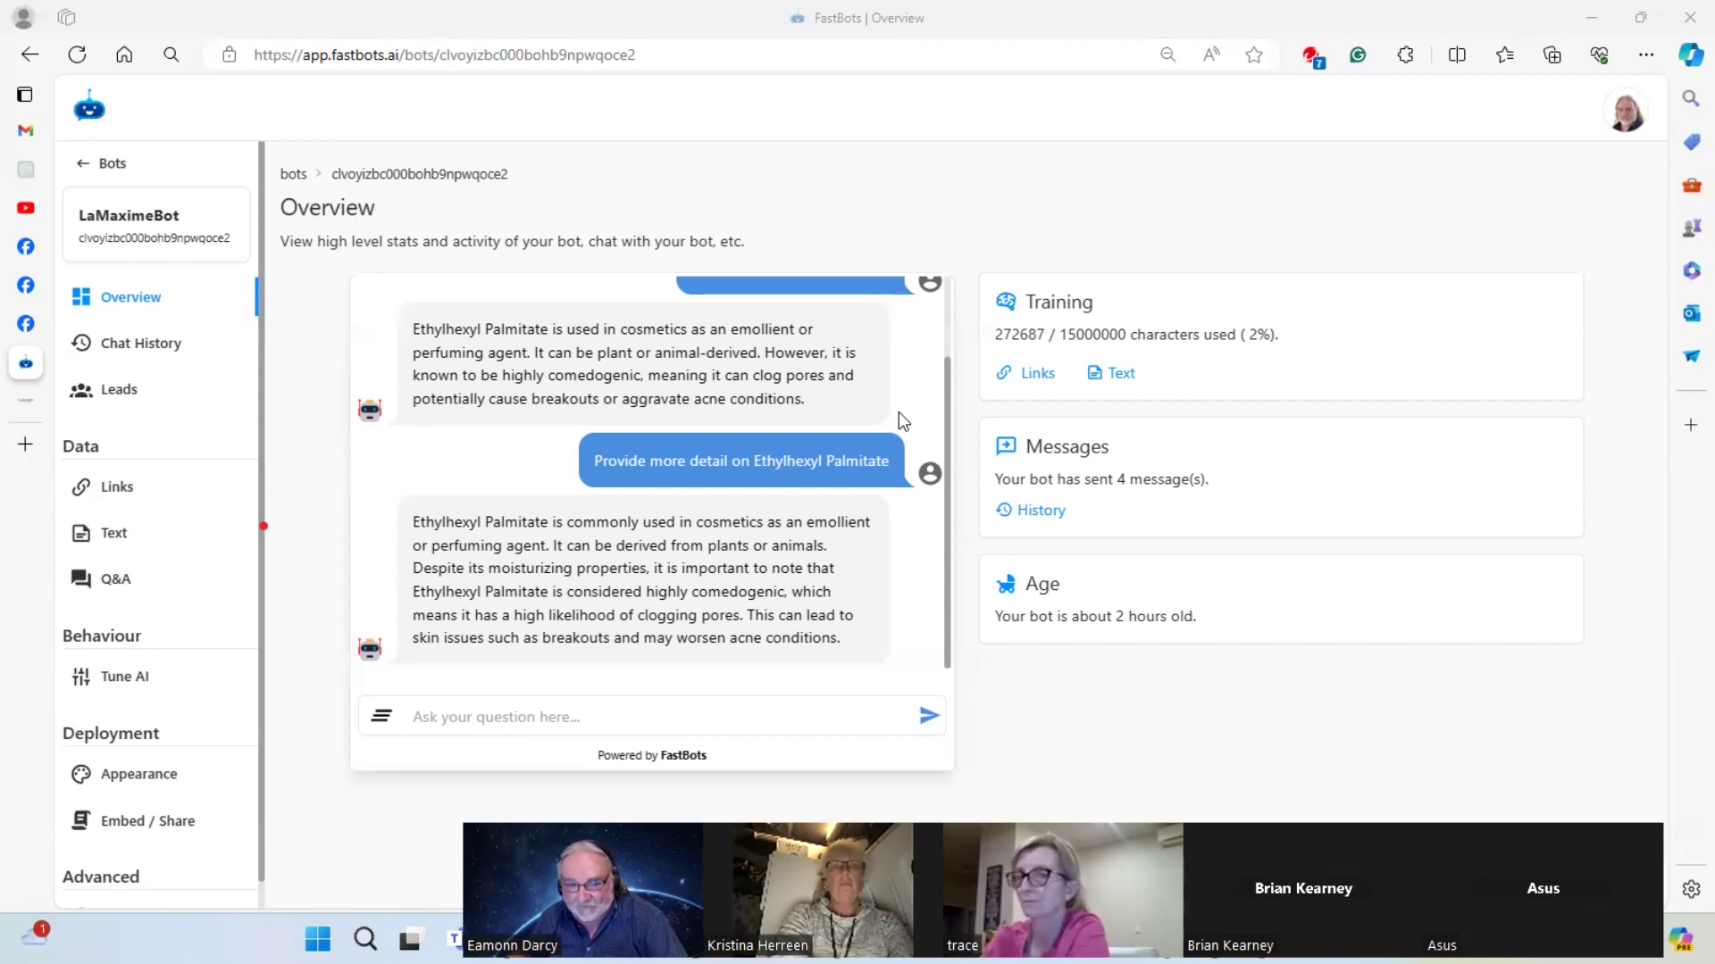
Open LaMaximeBot's saved training links and start adding a new link
left_click(130, 494)
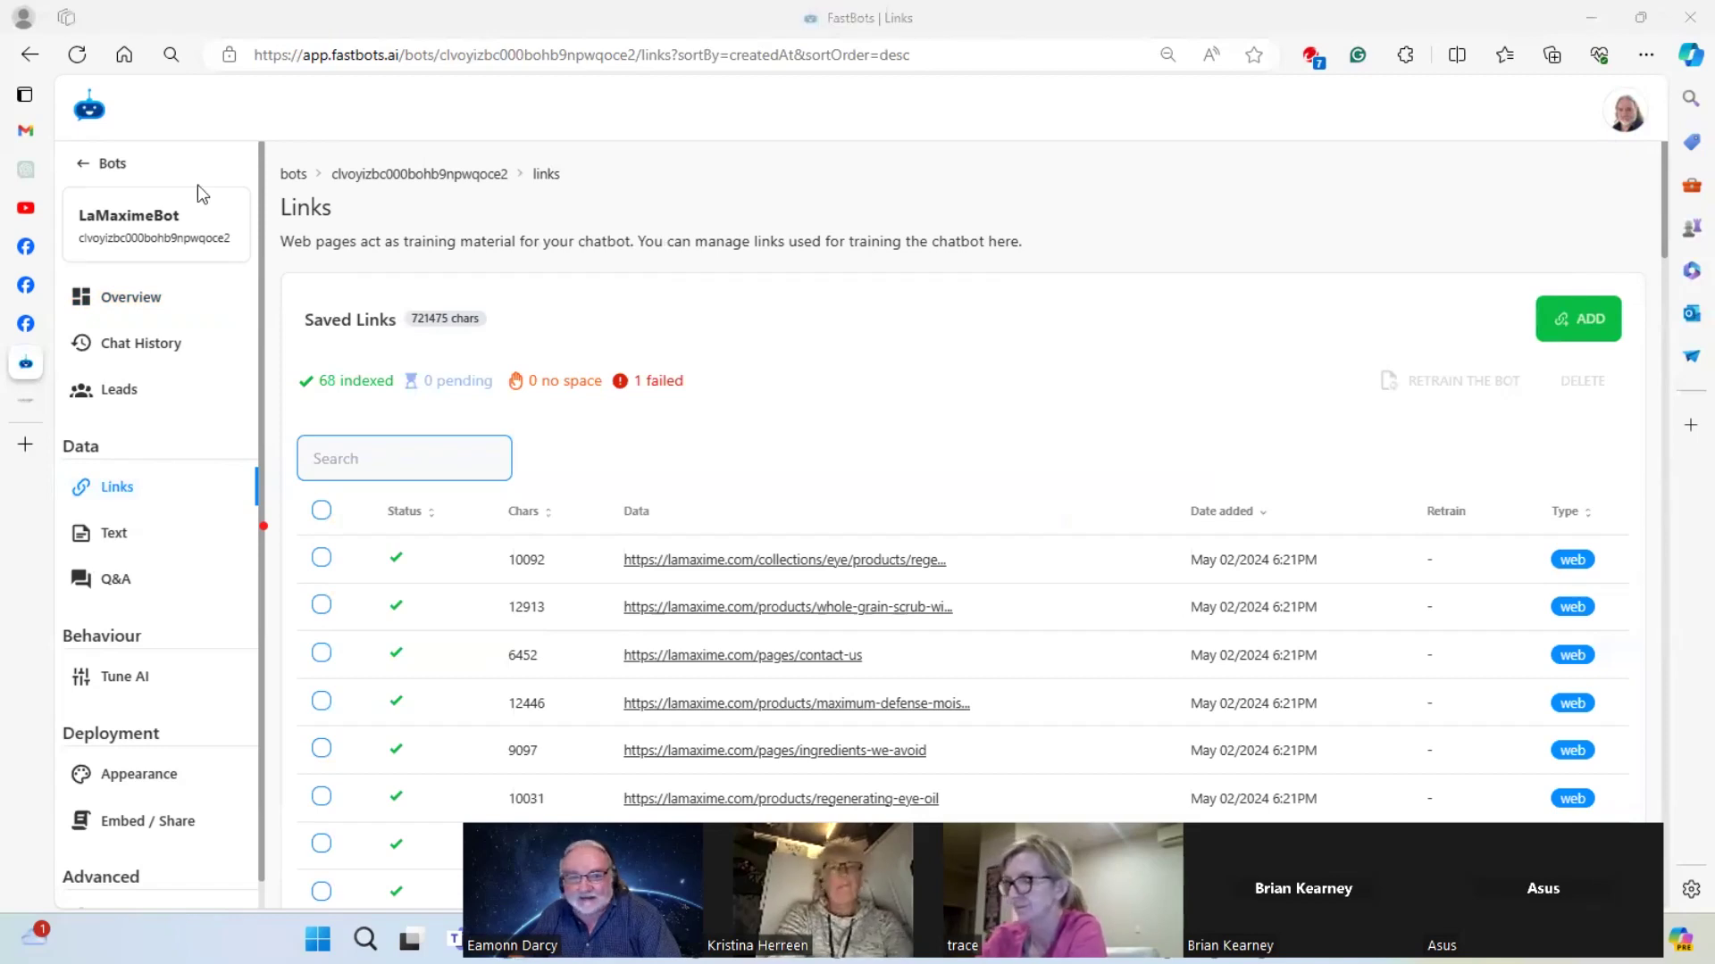
left_click(1597, 332)
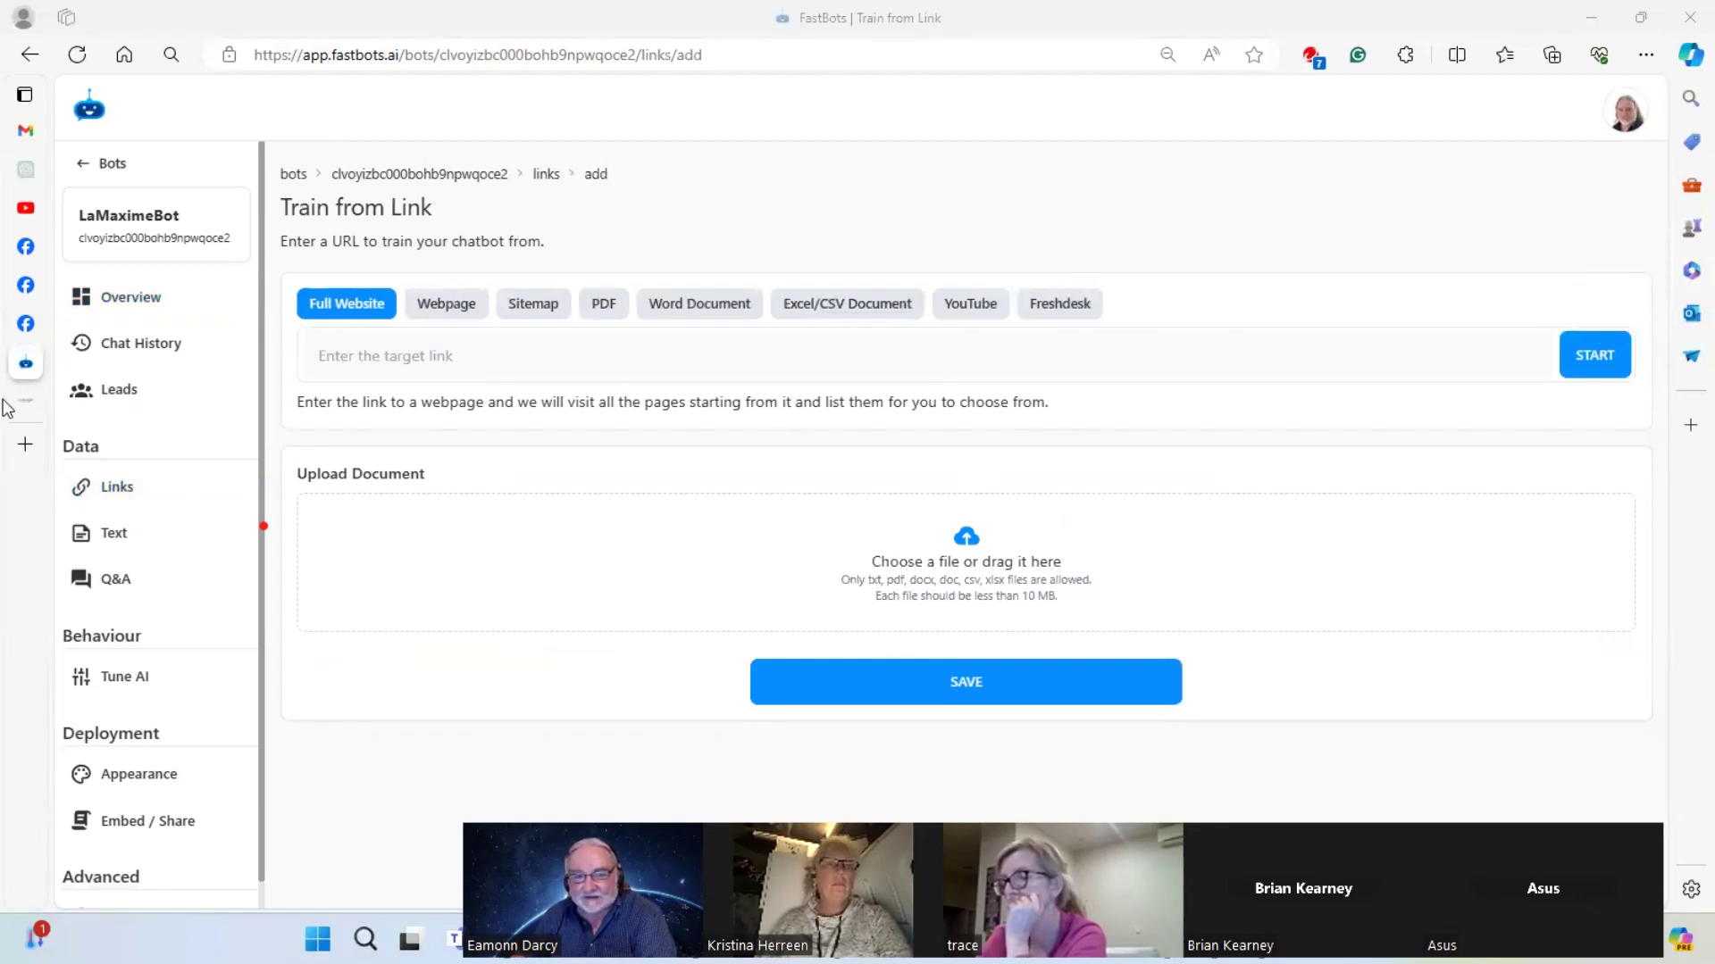
Search the web for "wikipedia skin care" in a new browser tab and open the Wikipedia article on skin care
mouse_move(35, 447)
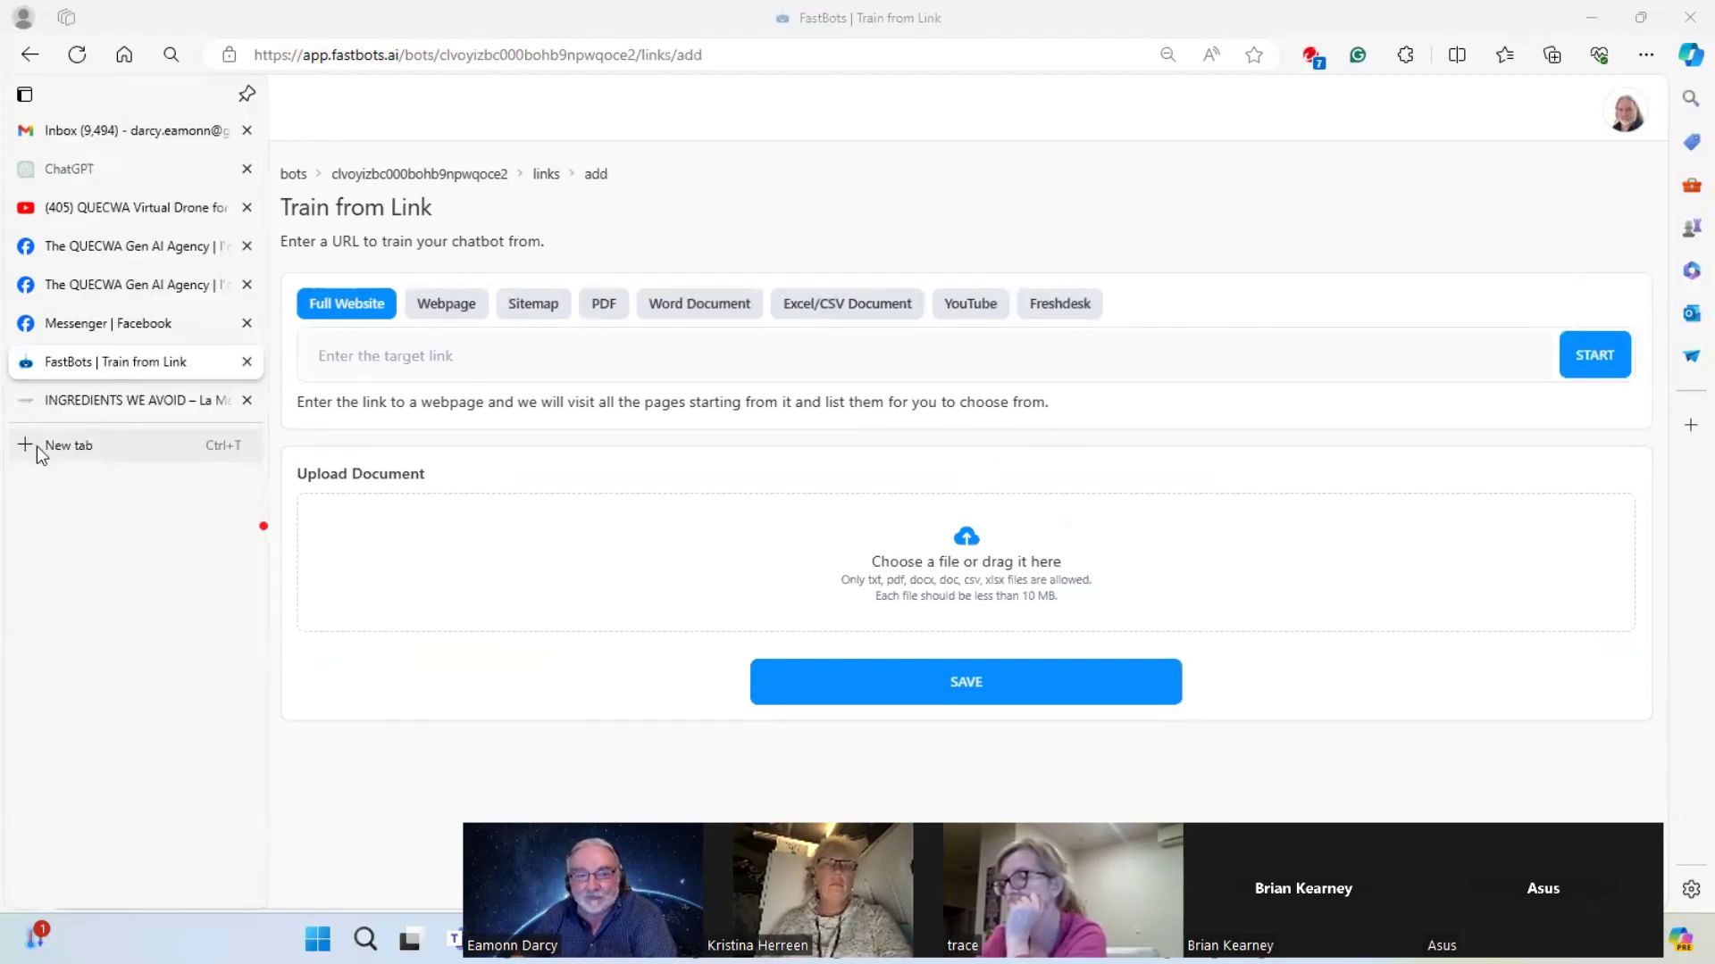
left_click(89, 448)
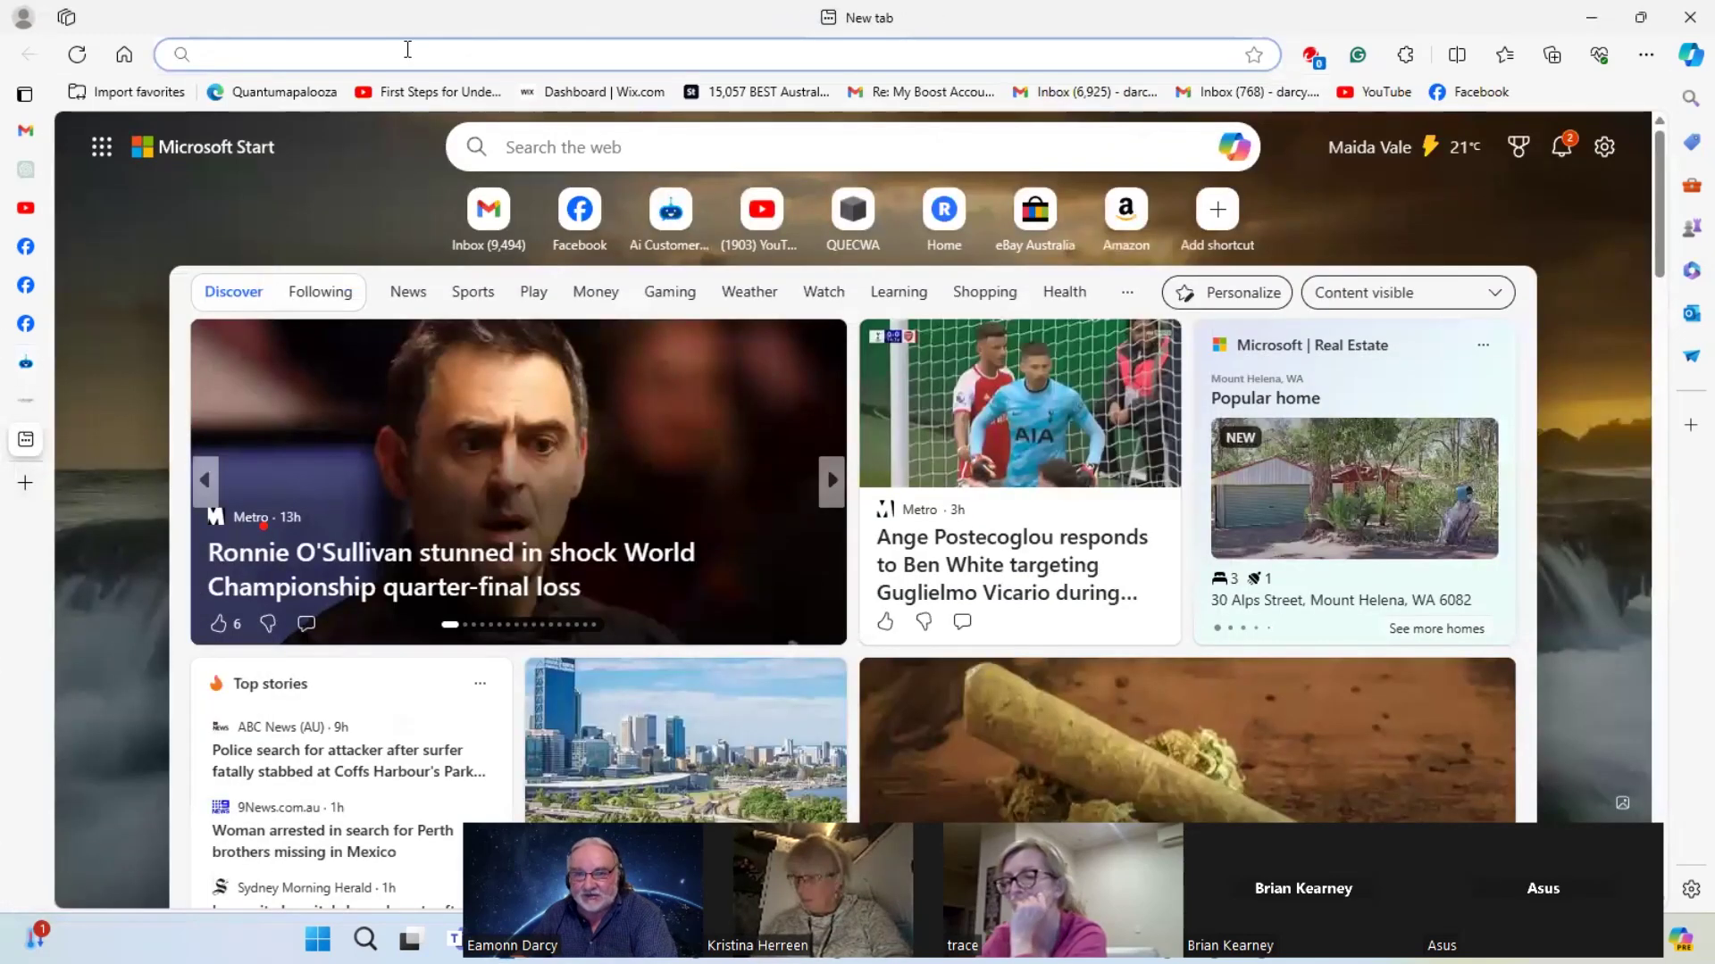
left_click(407, 48)
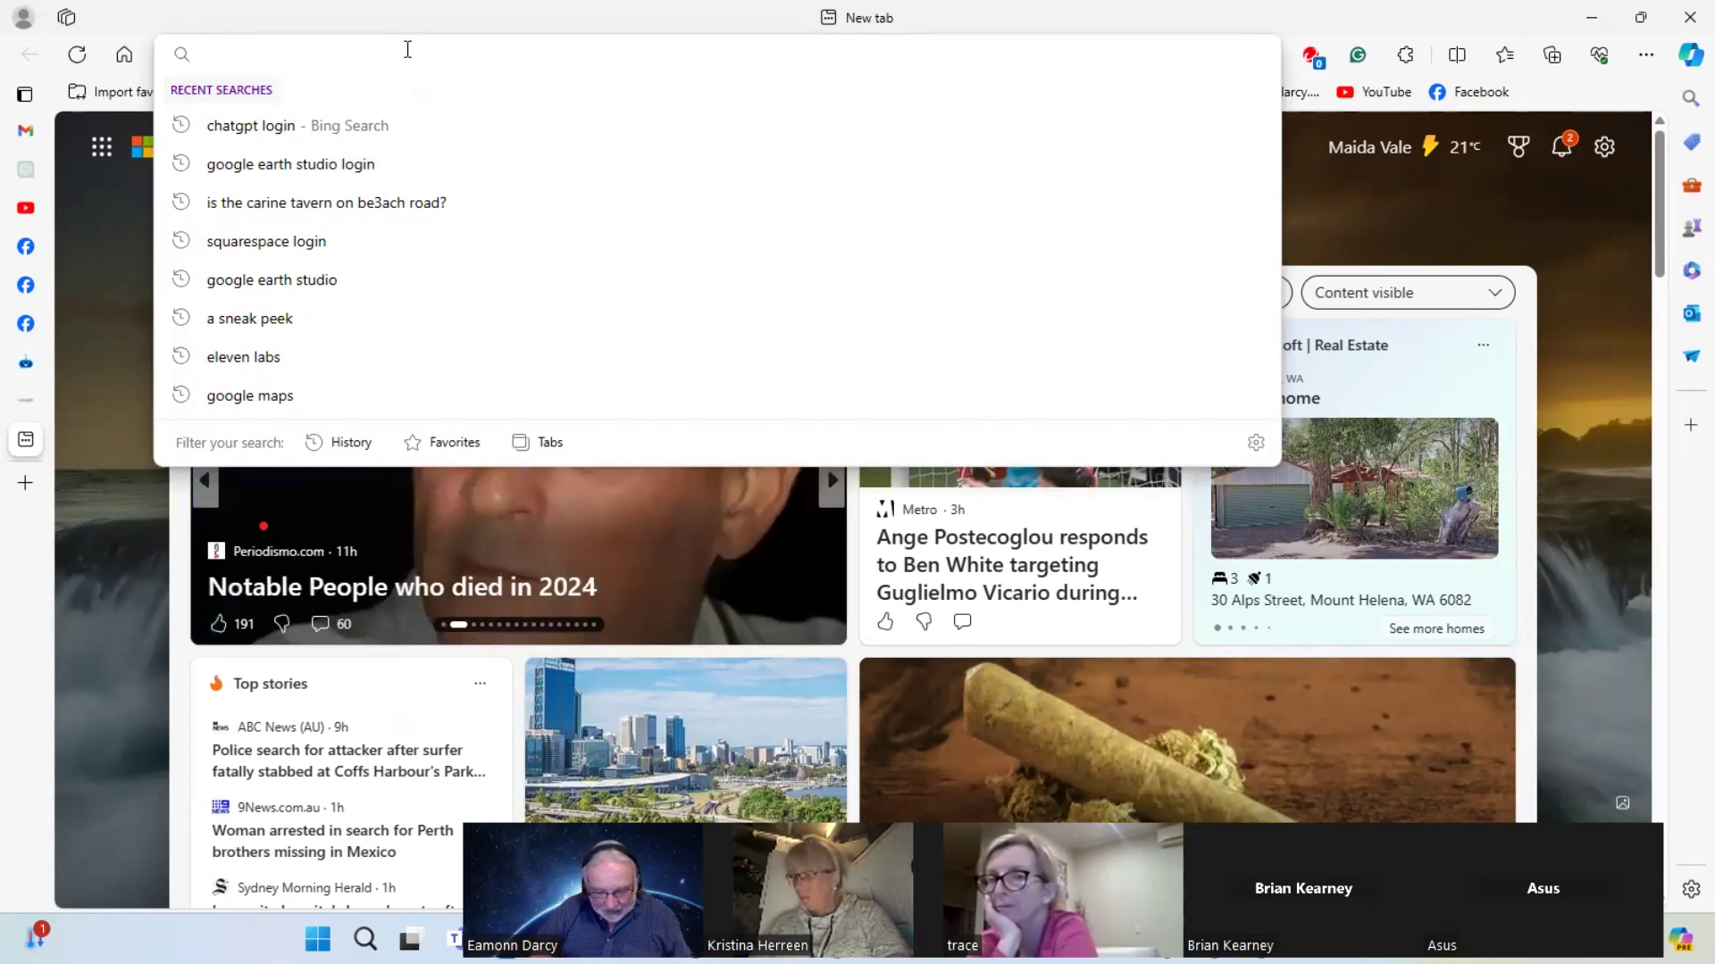
type("wi")
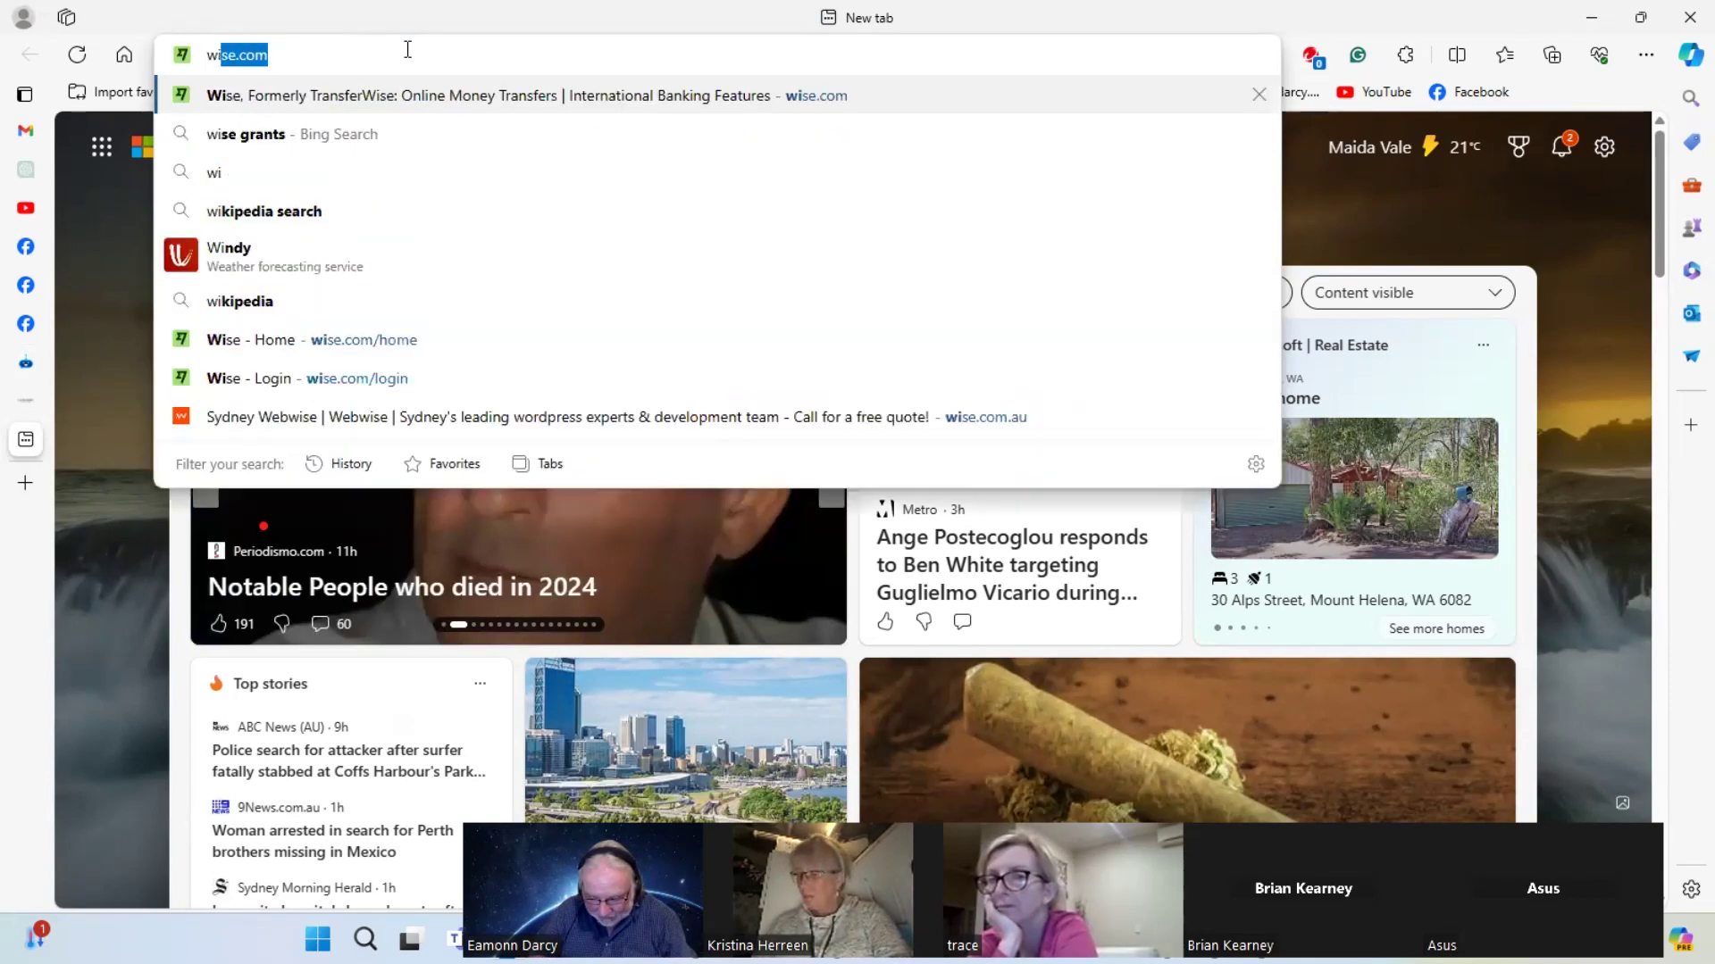
type("kipedia")
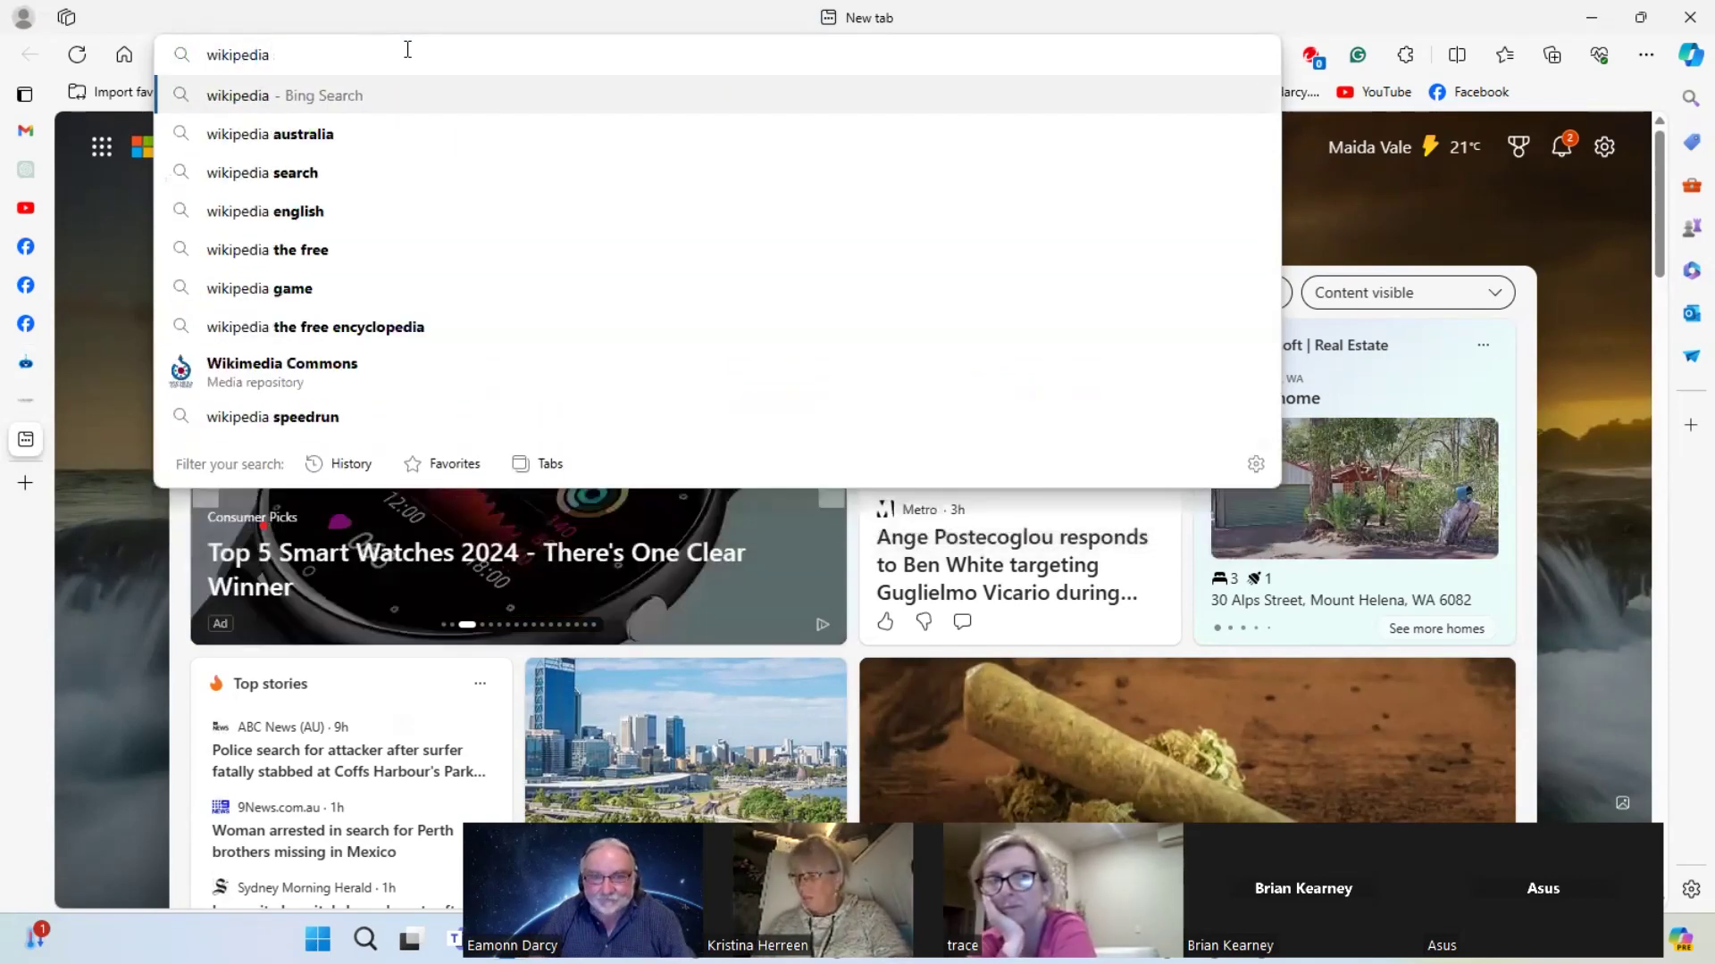
type(" ski")
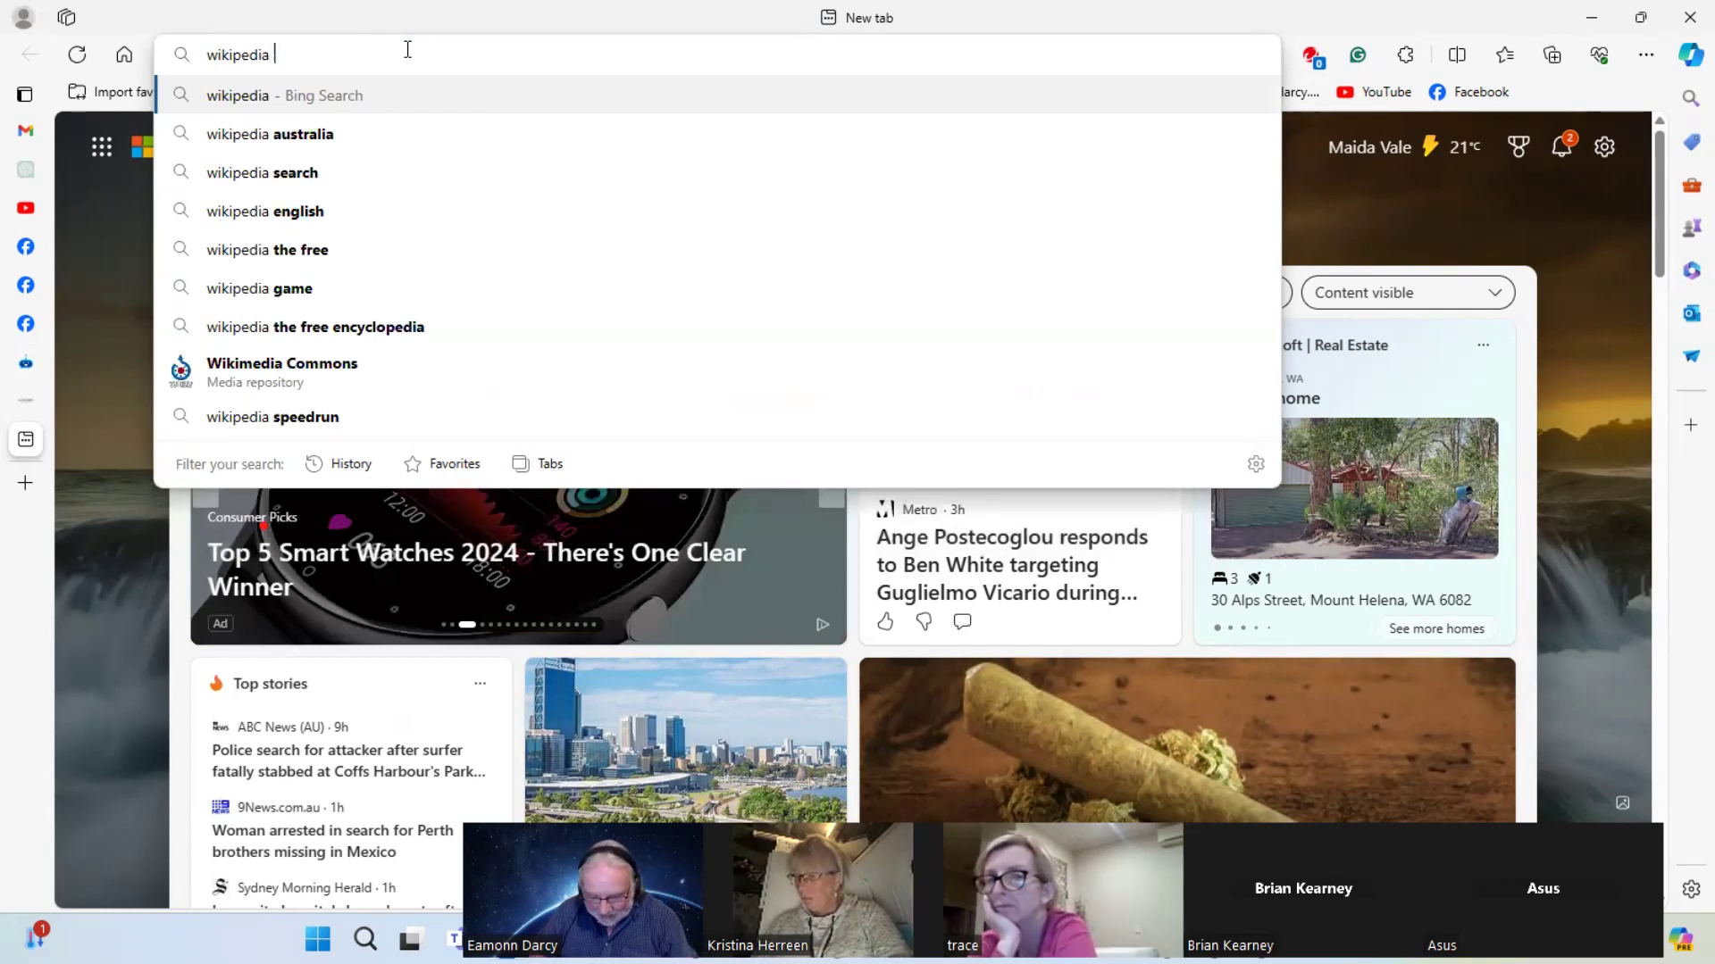
type("n care")
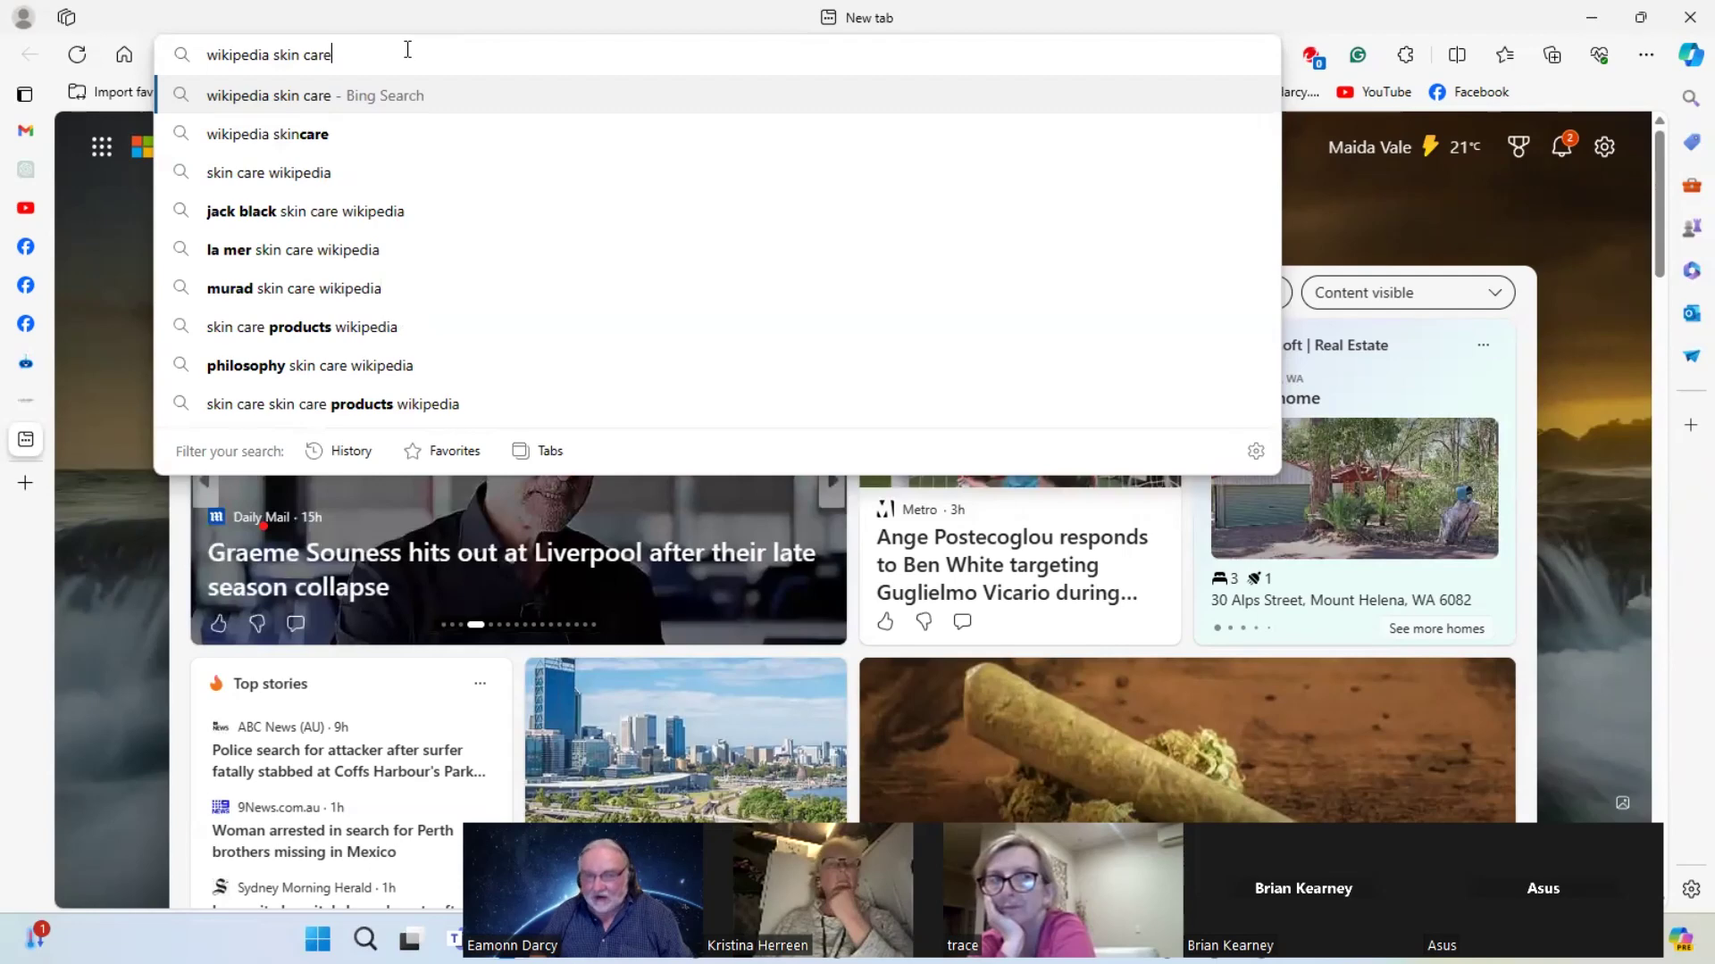
key("Return")
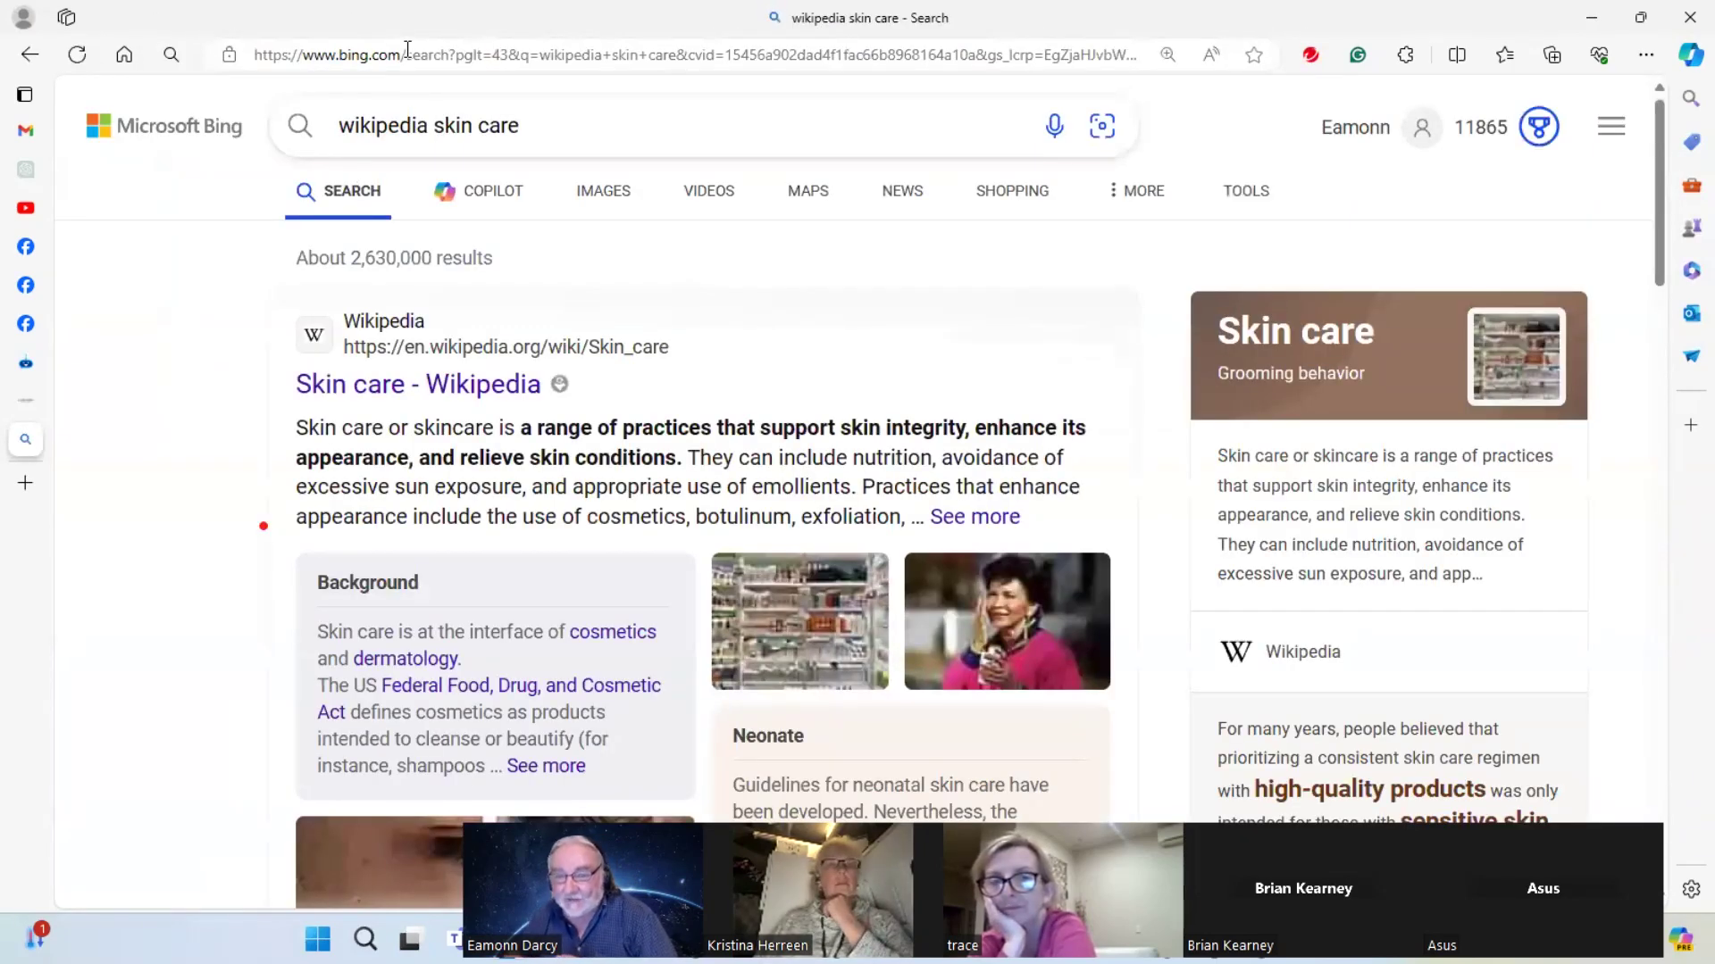
left_click(478, 389)
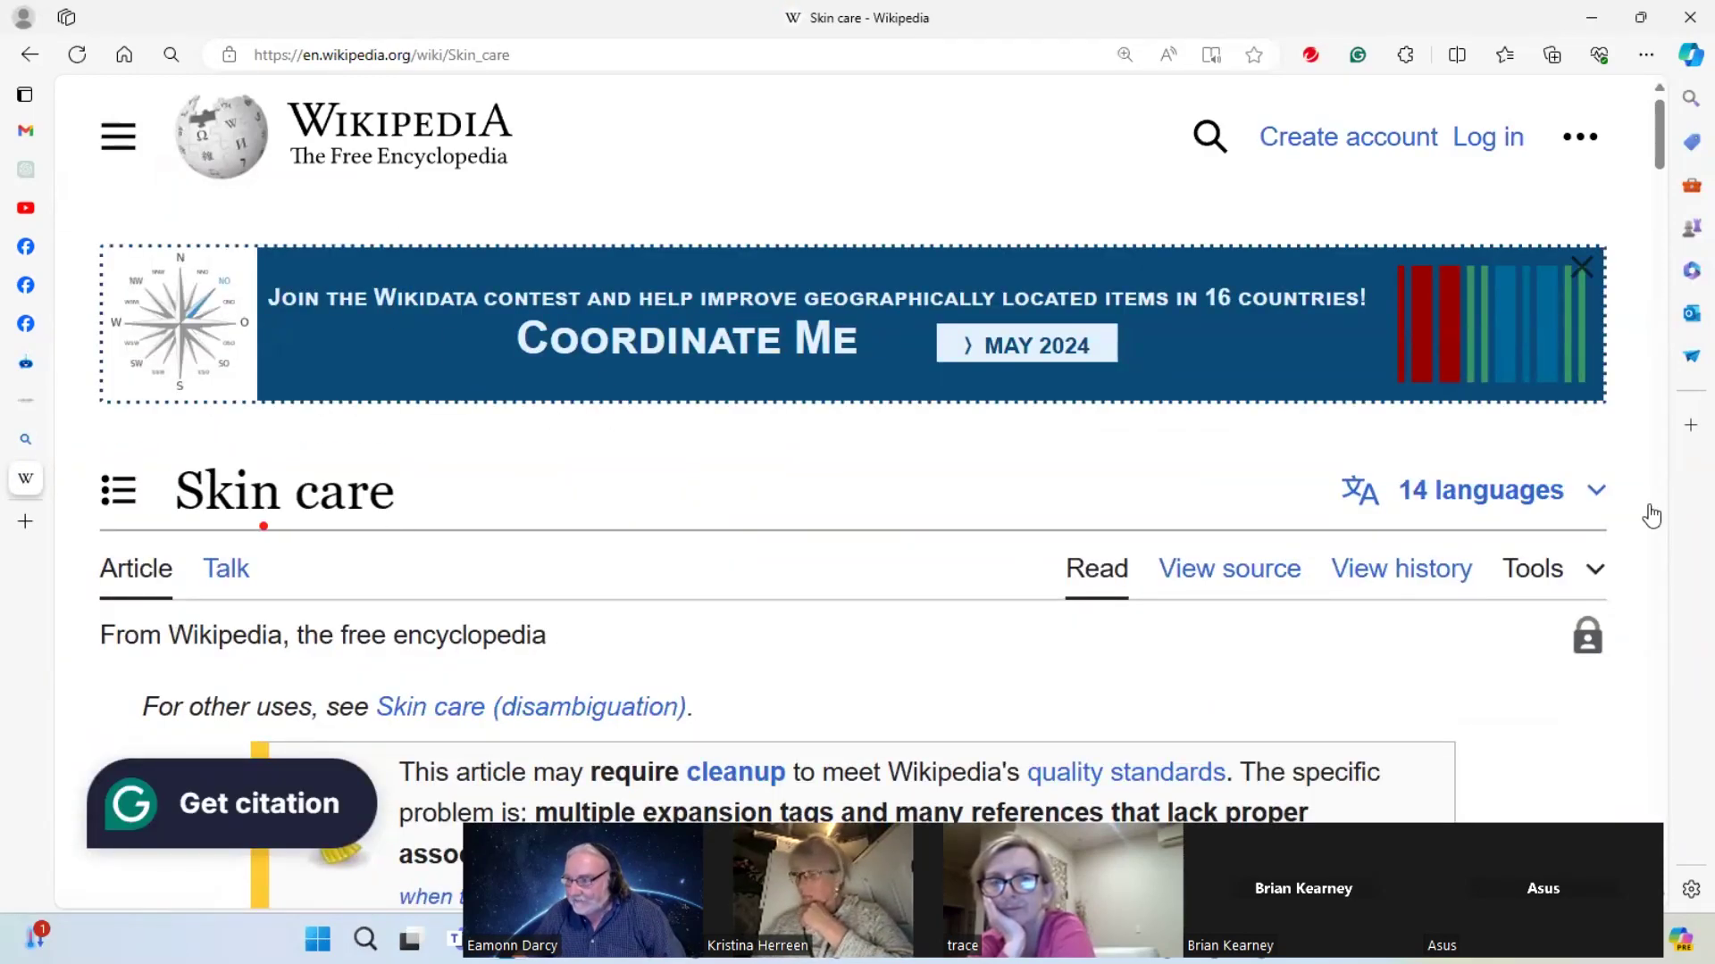
left_click(530, 54)
key("ctrl+c")
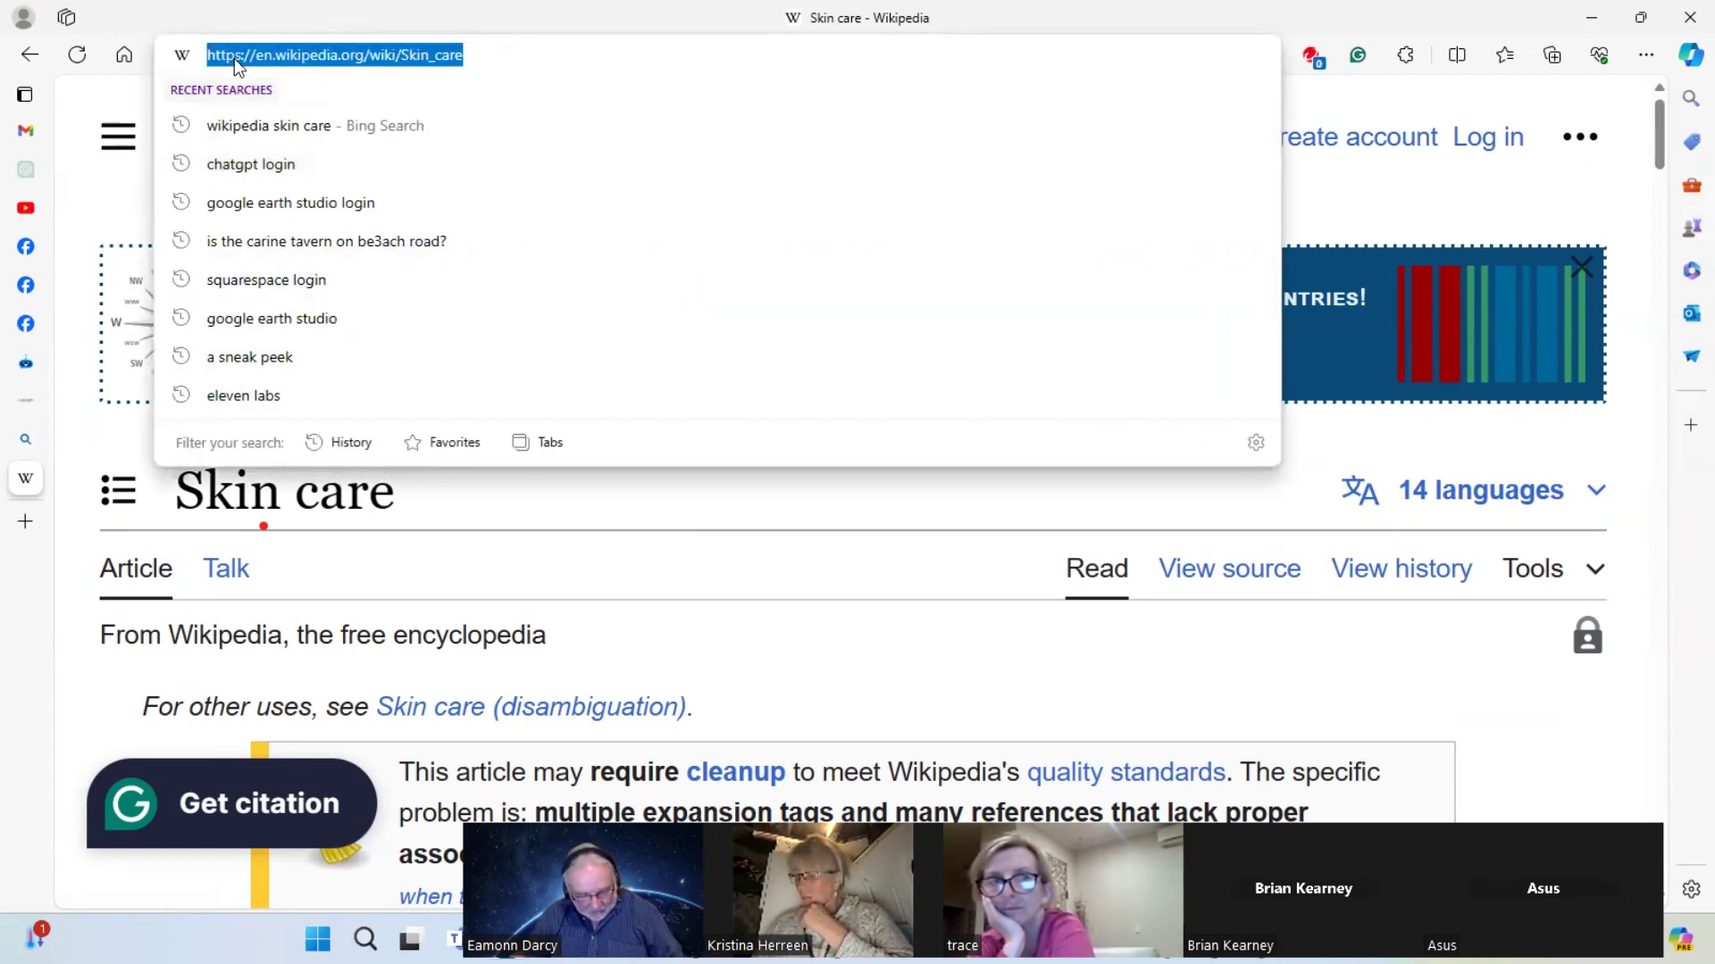
mouse_move(19, 422)
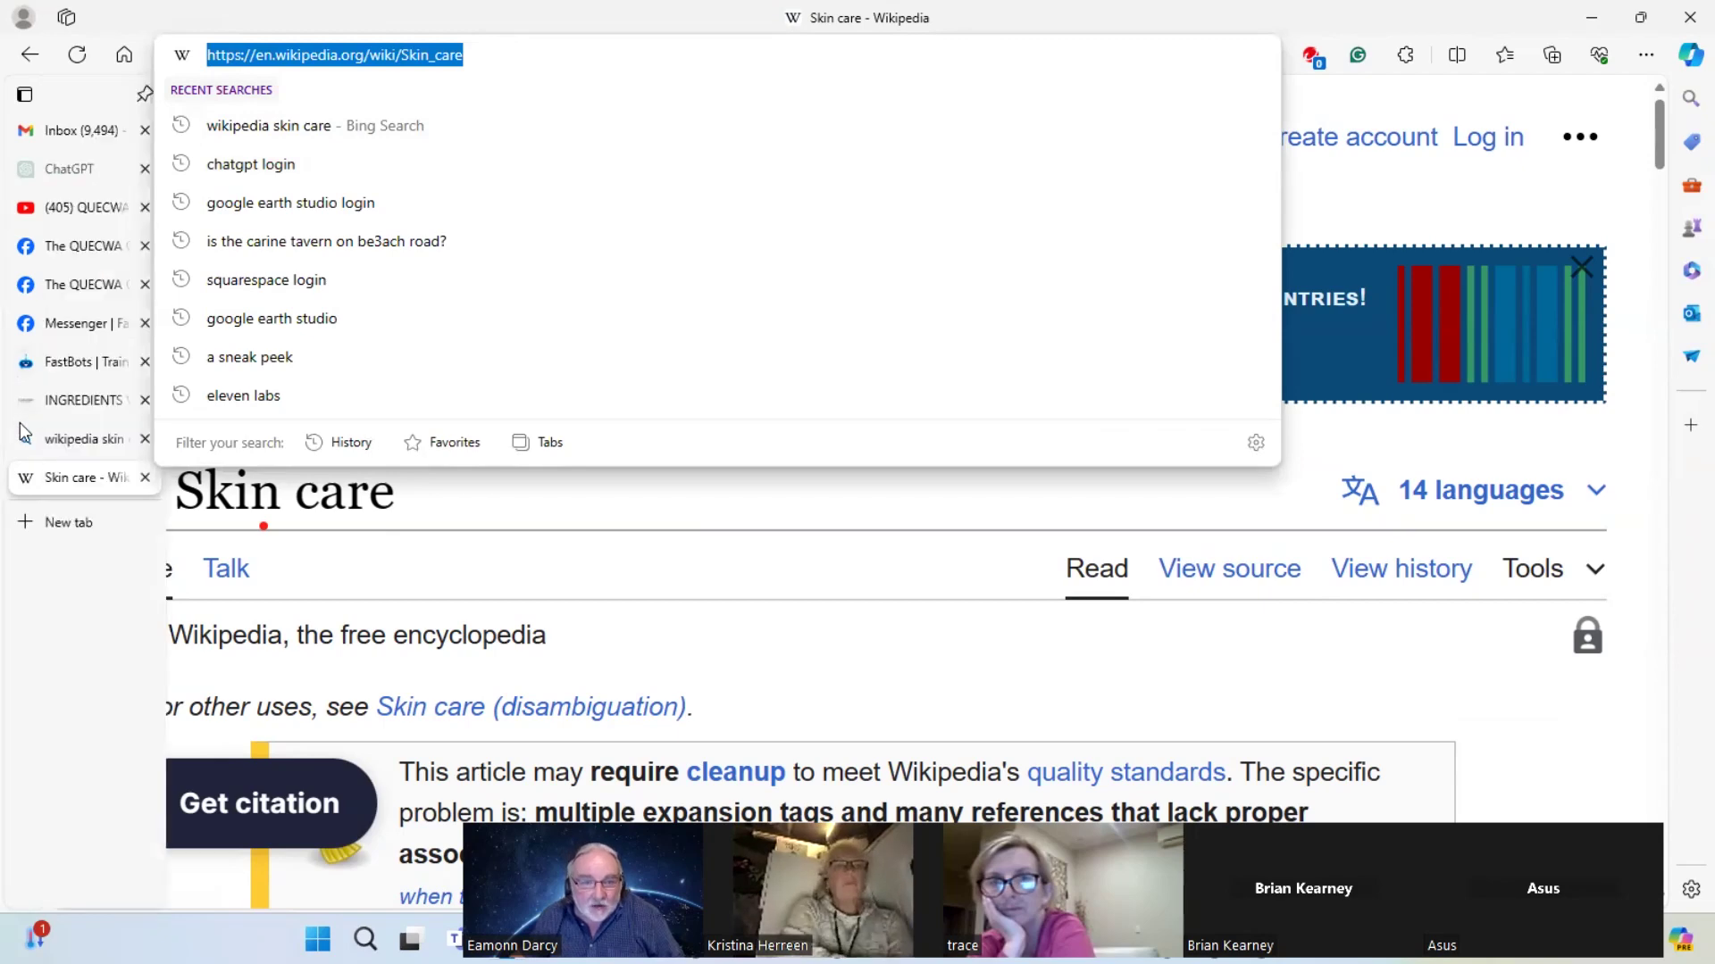
left_click(70, 365)
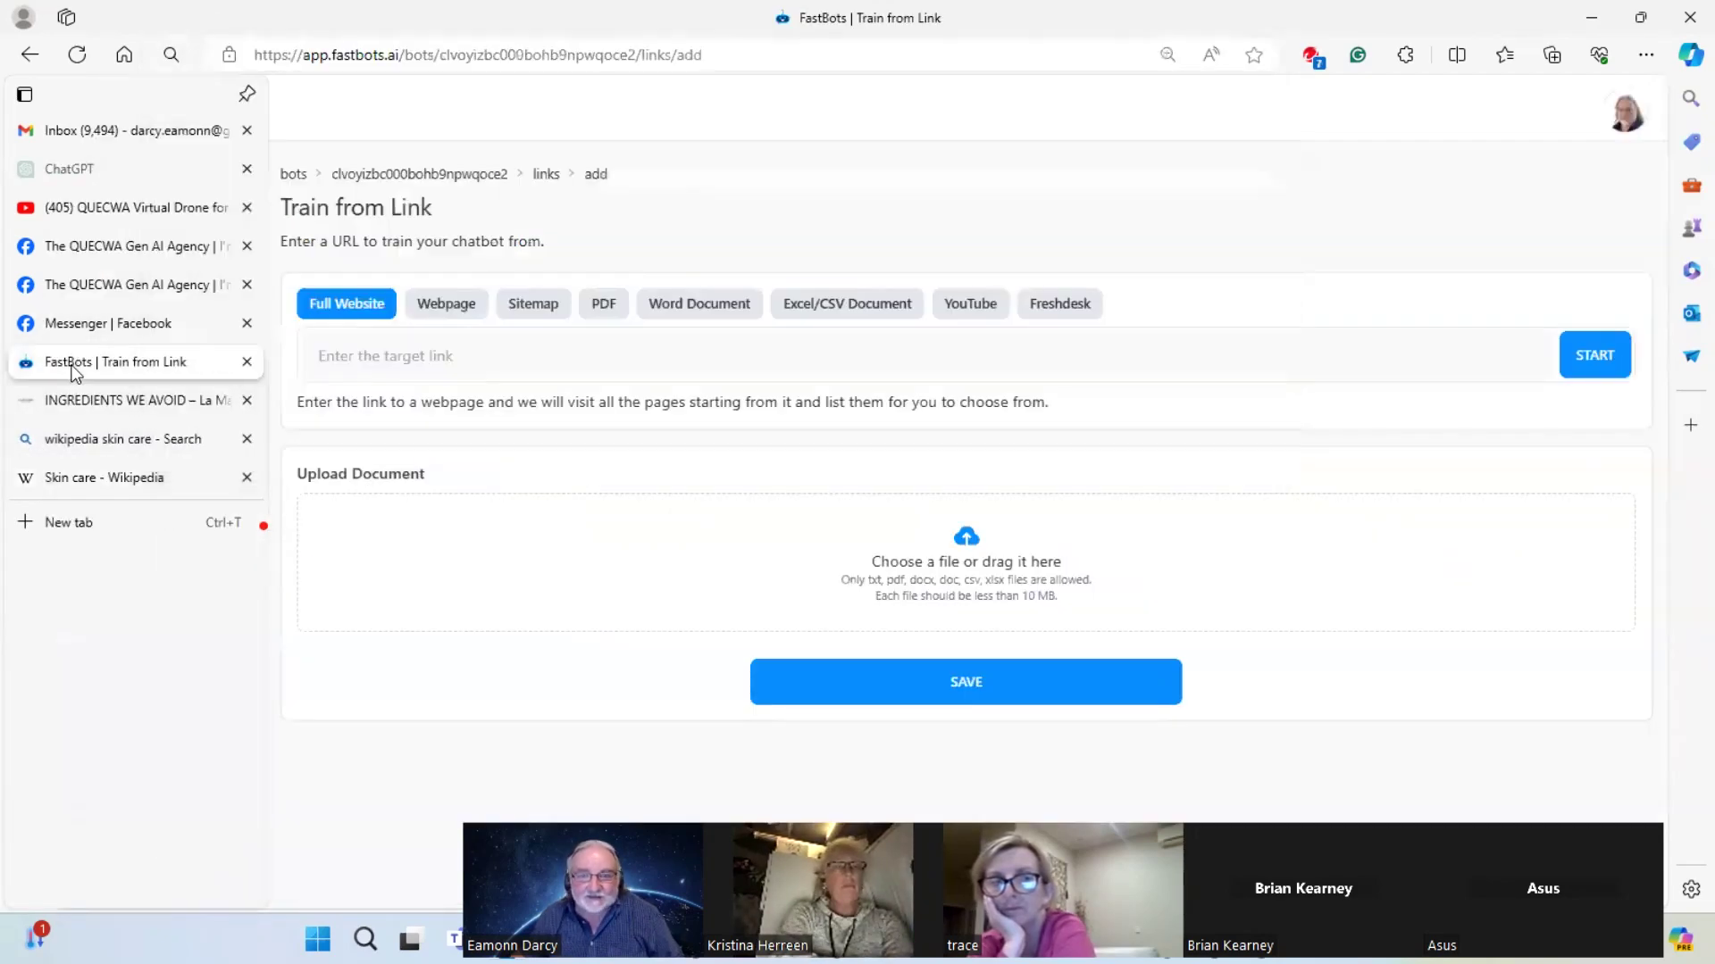
left_click(352, 350)
key("ctrl+v")
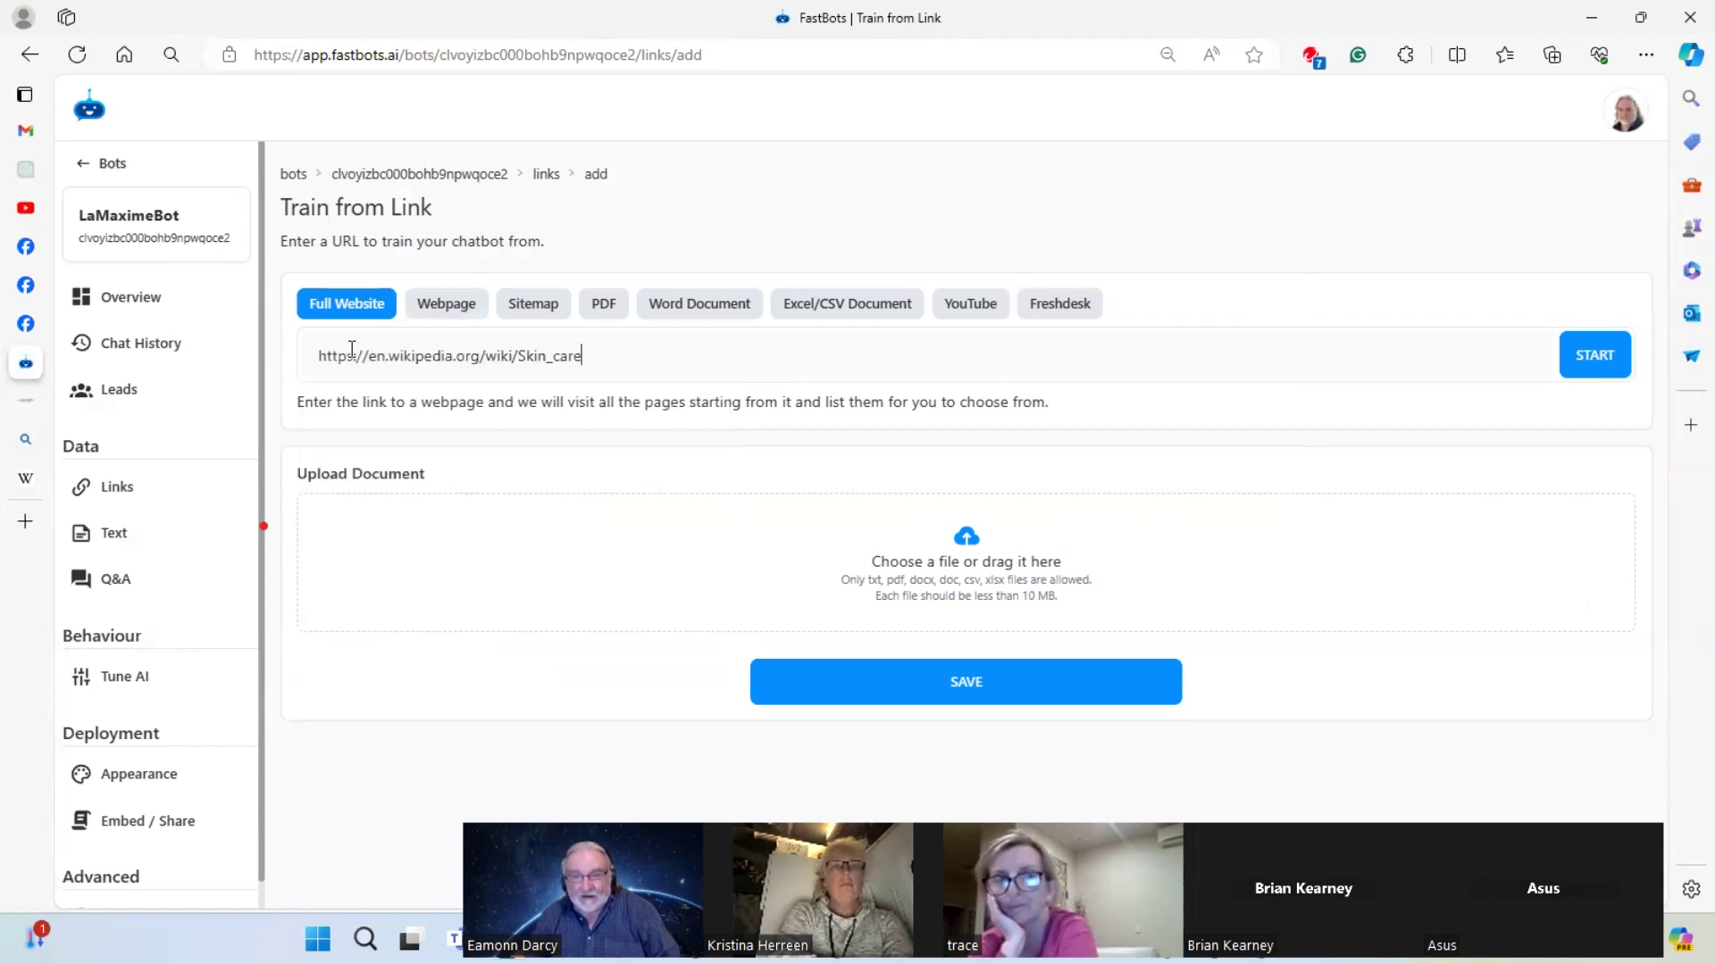
List the pages found from the Wikipedia skin care link and save them all as training links
left_click(1605, 360)
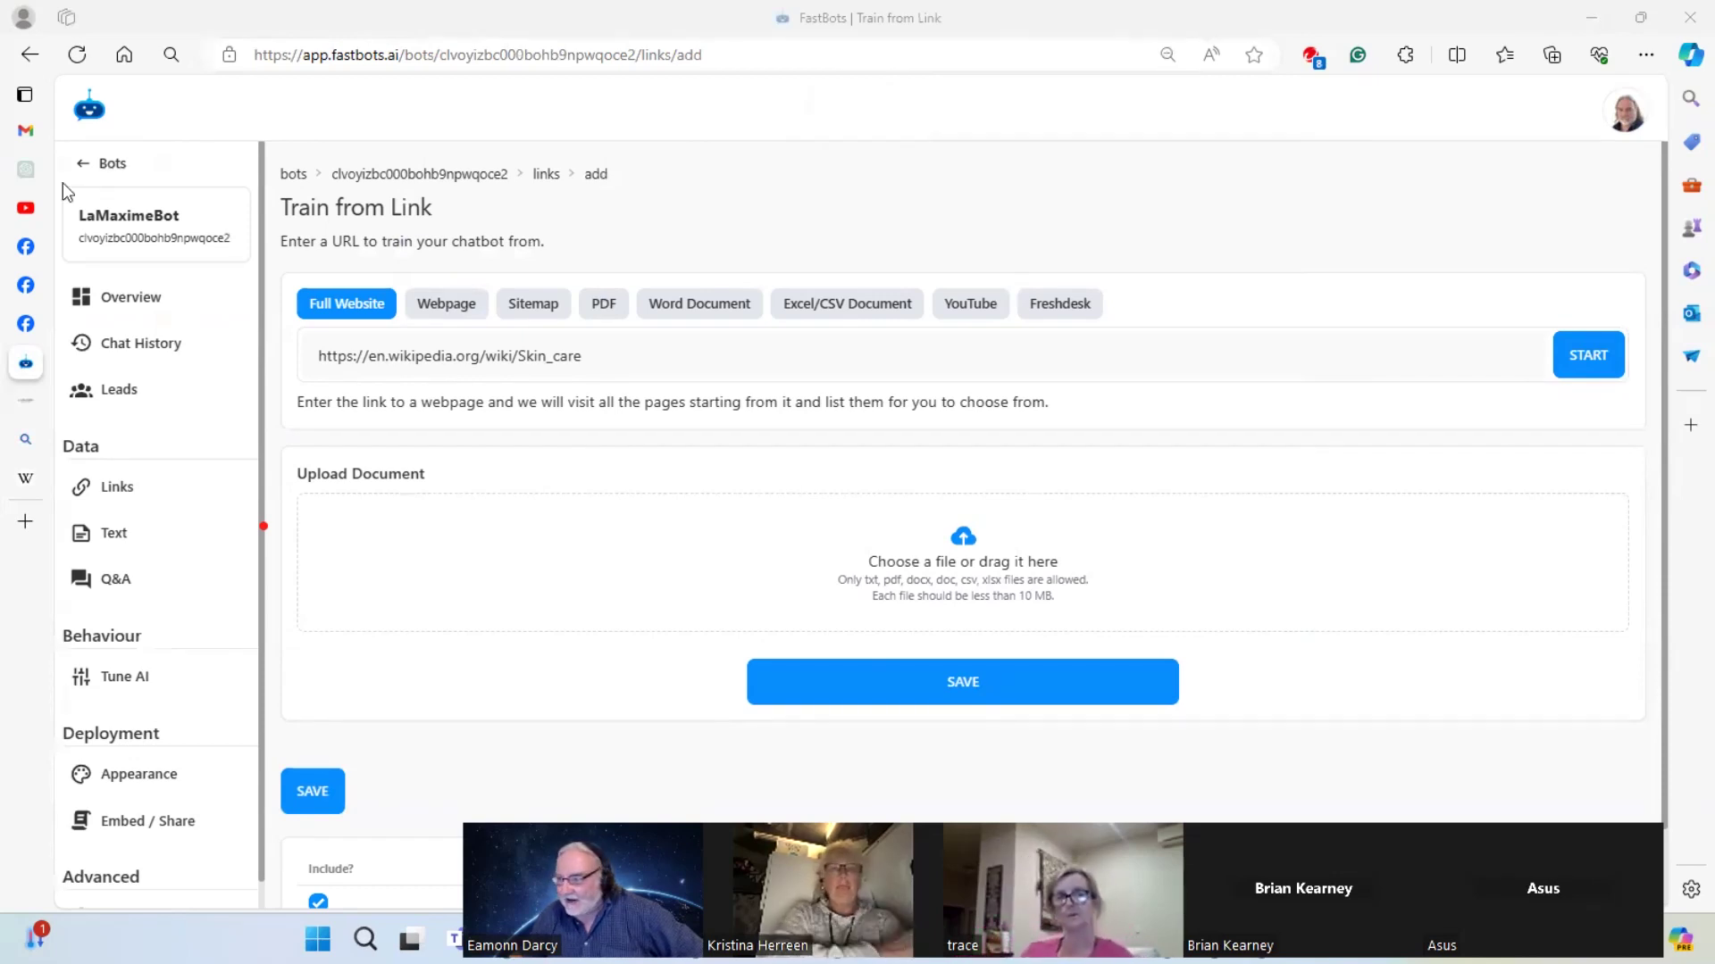
left_click_drag(1665, 375, 1651, 457)
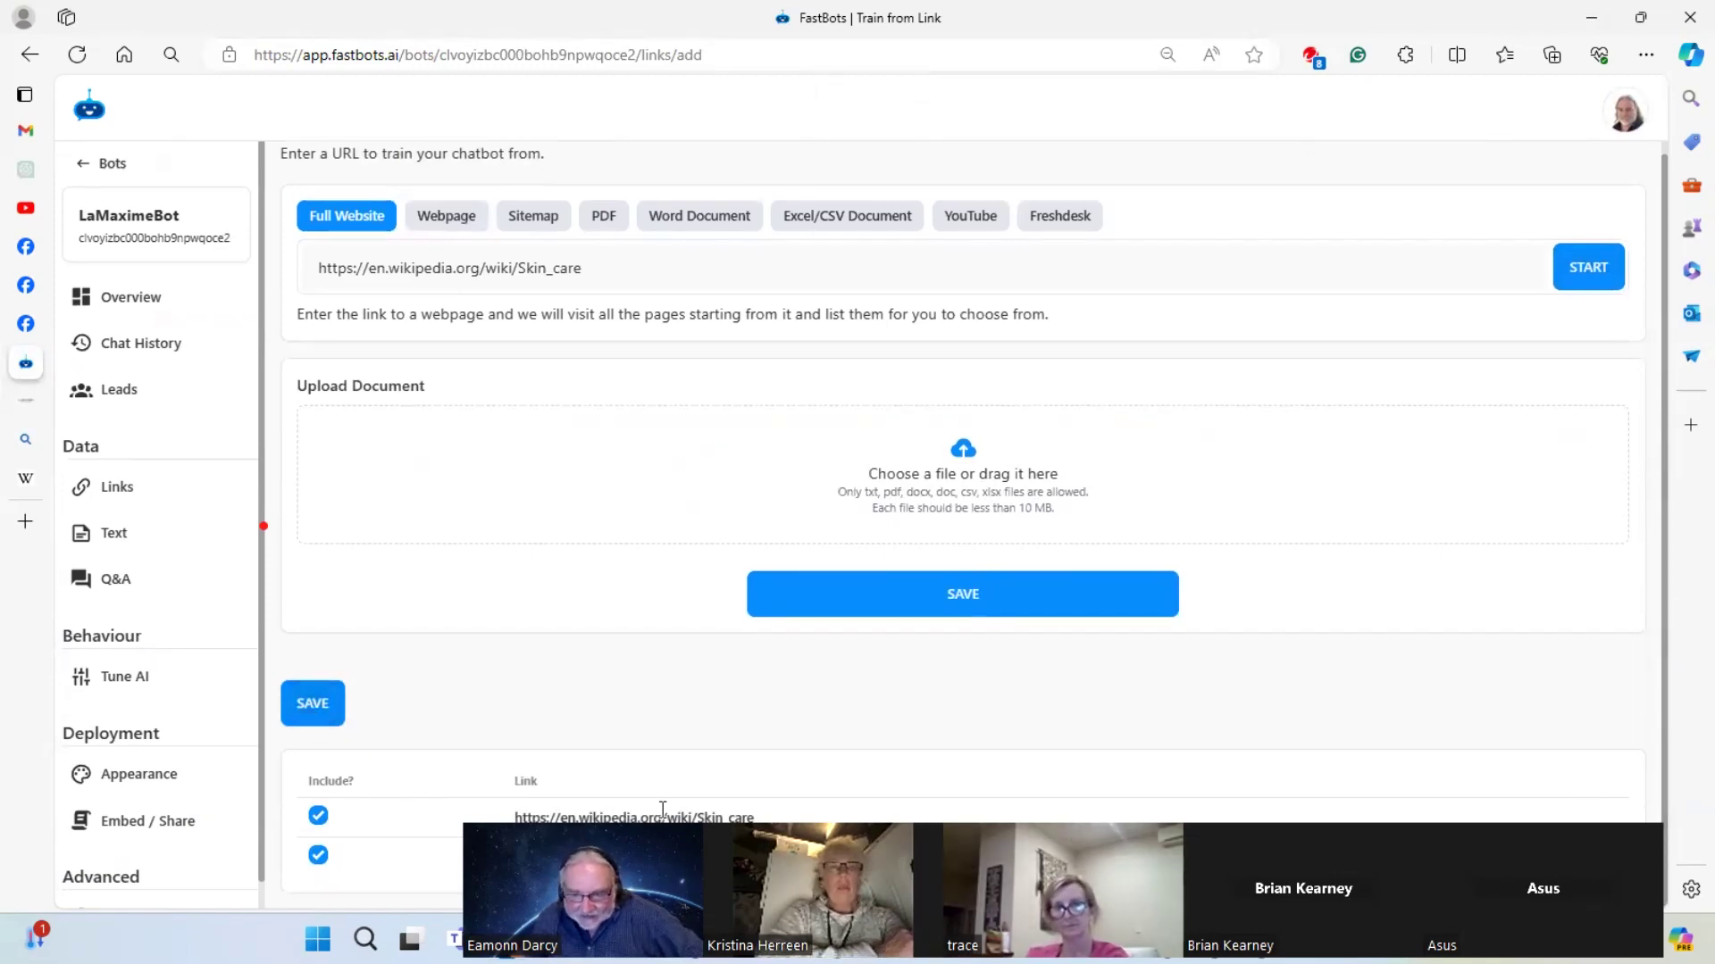
left_click(308, 706)
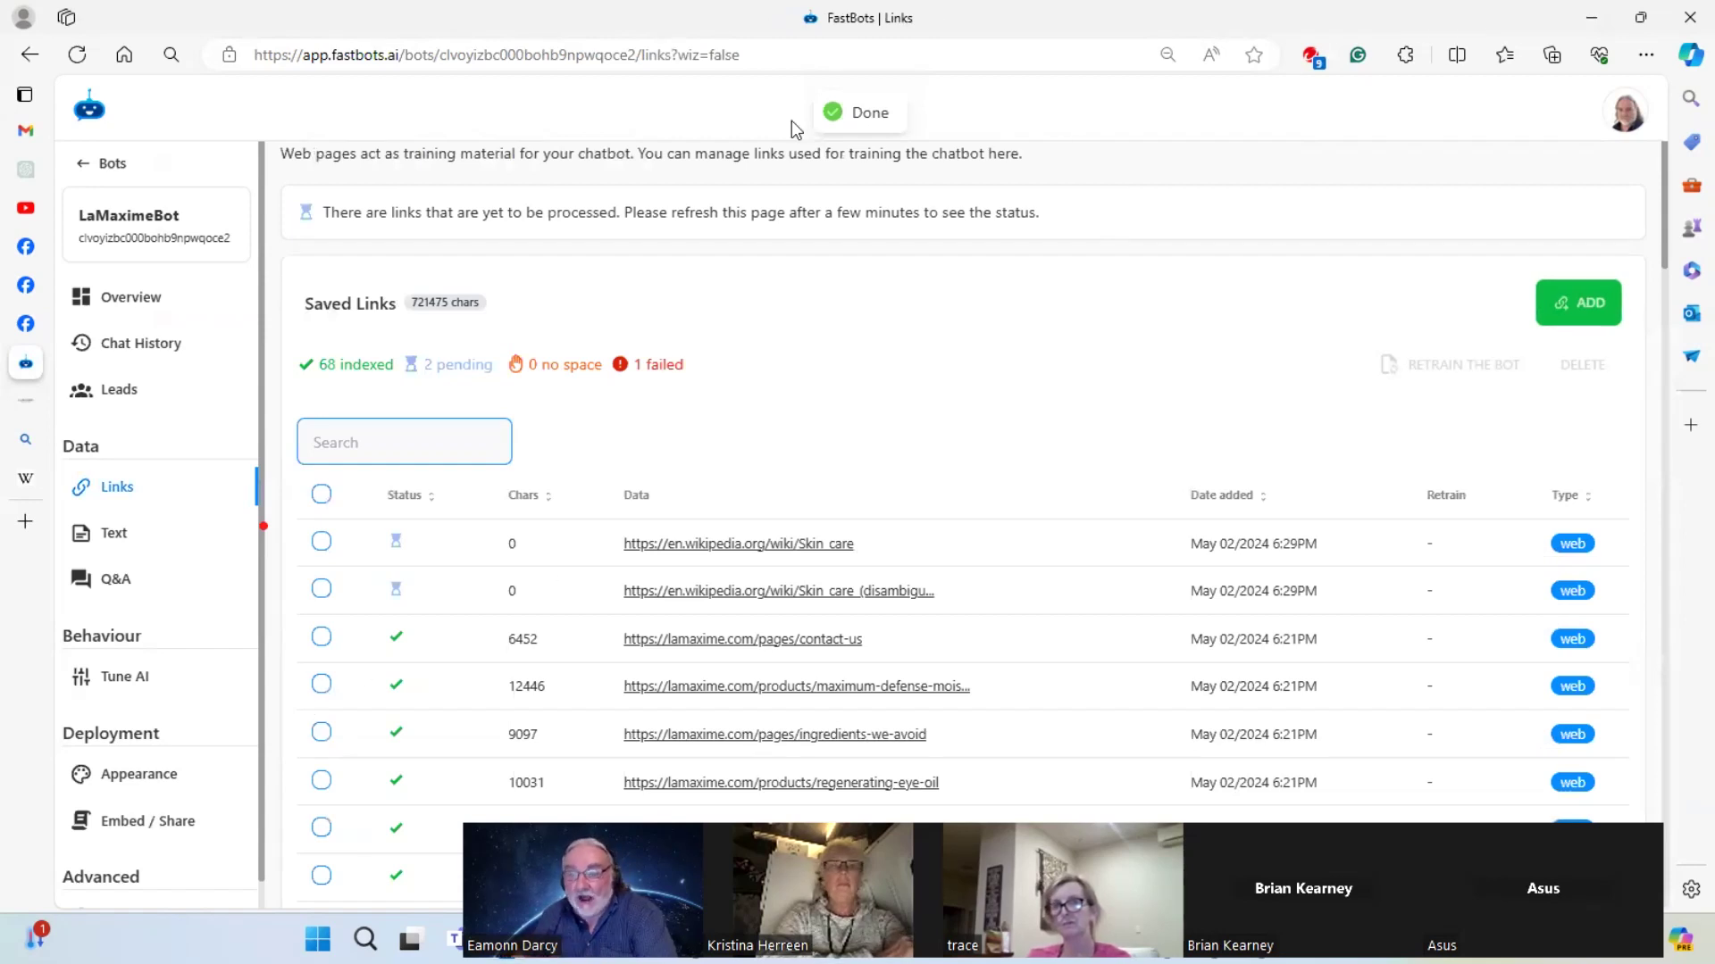
Return to the bot's overview and ask it "Give me advice on general skin care"
left_click(123, 304)
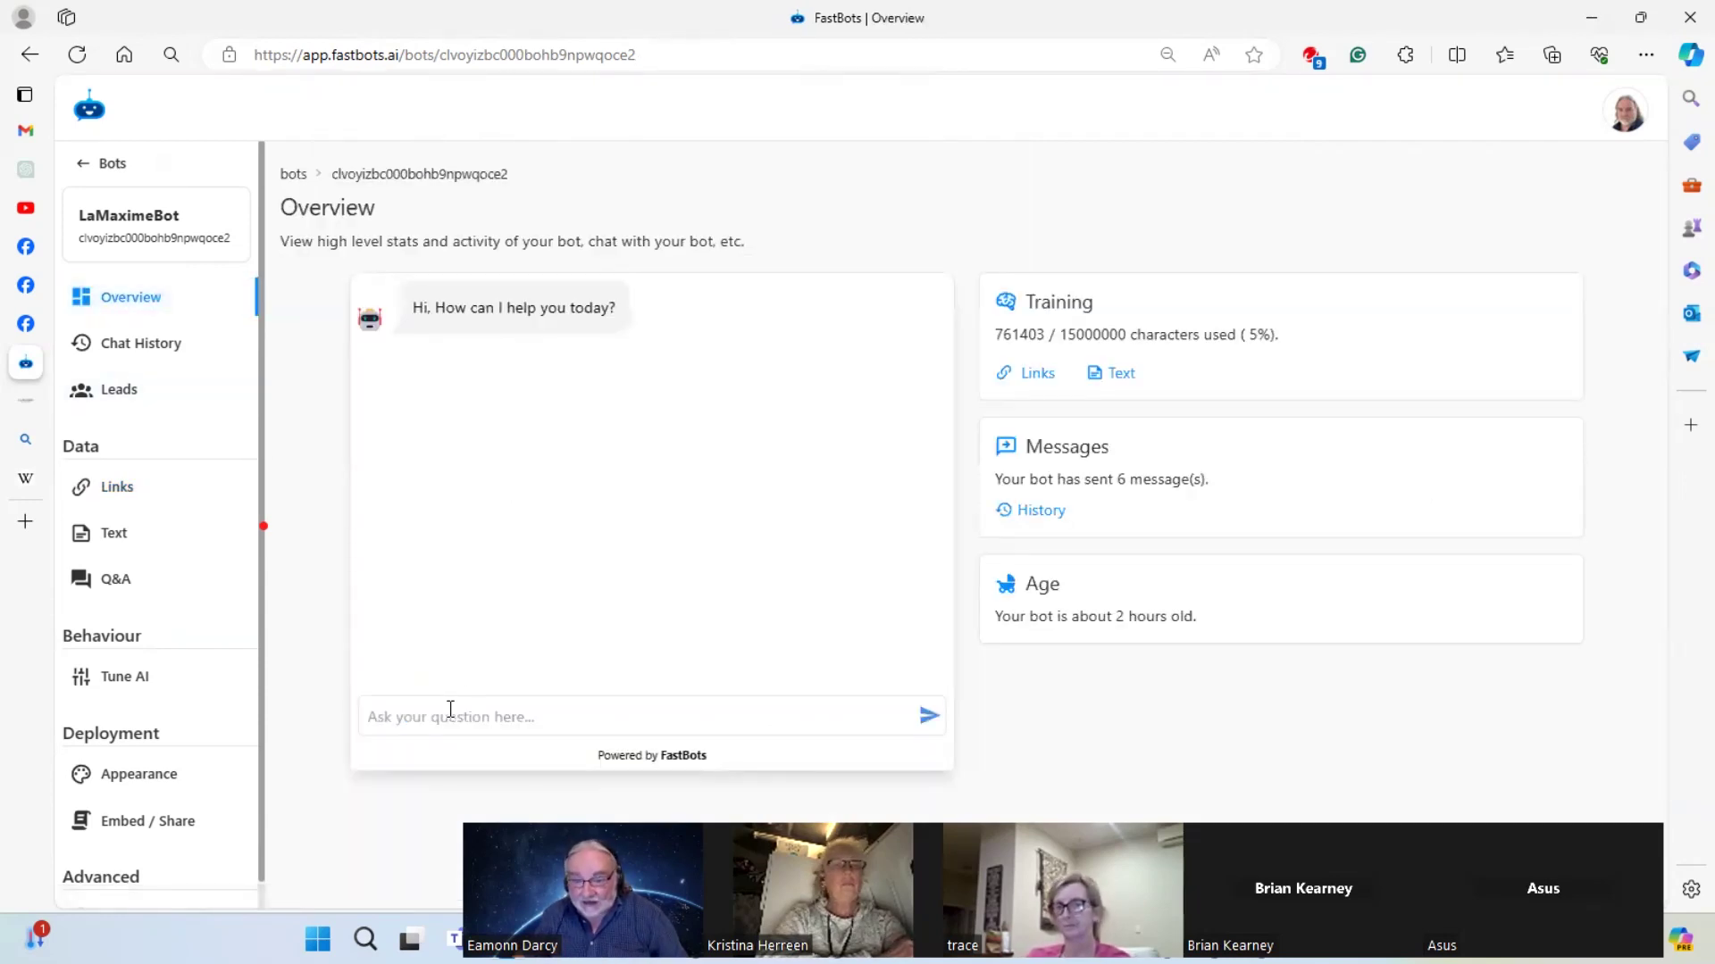
left_click(454, 714)
type("G")
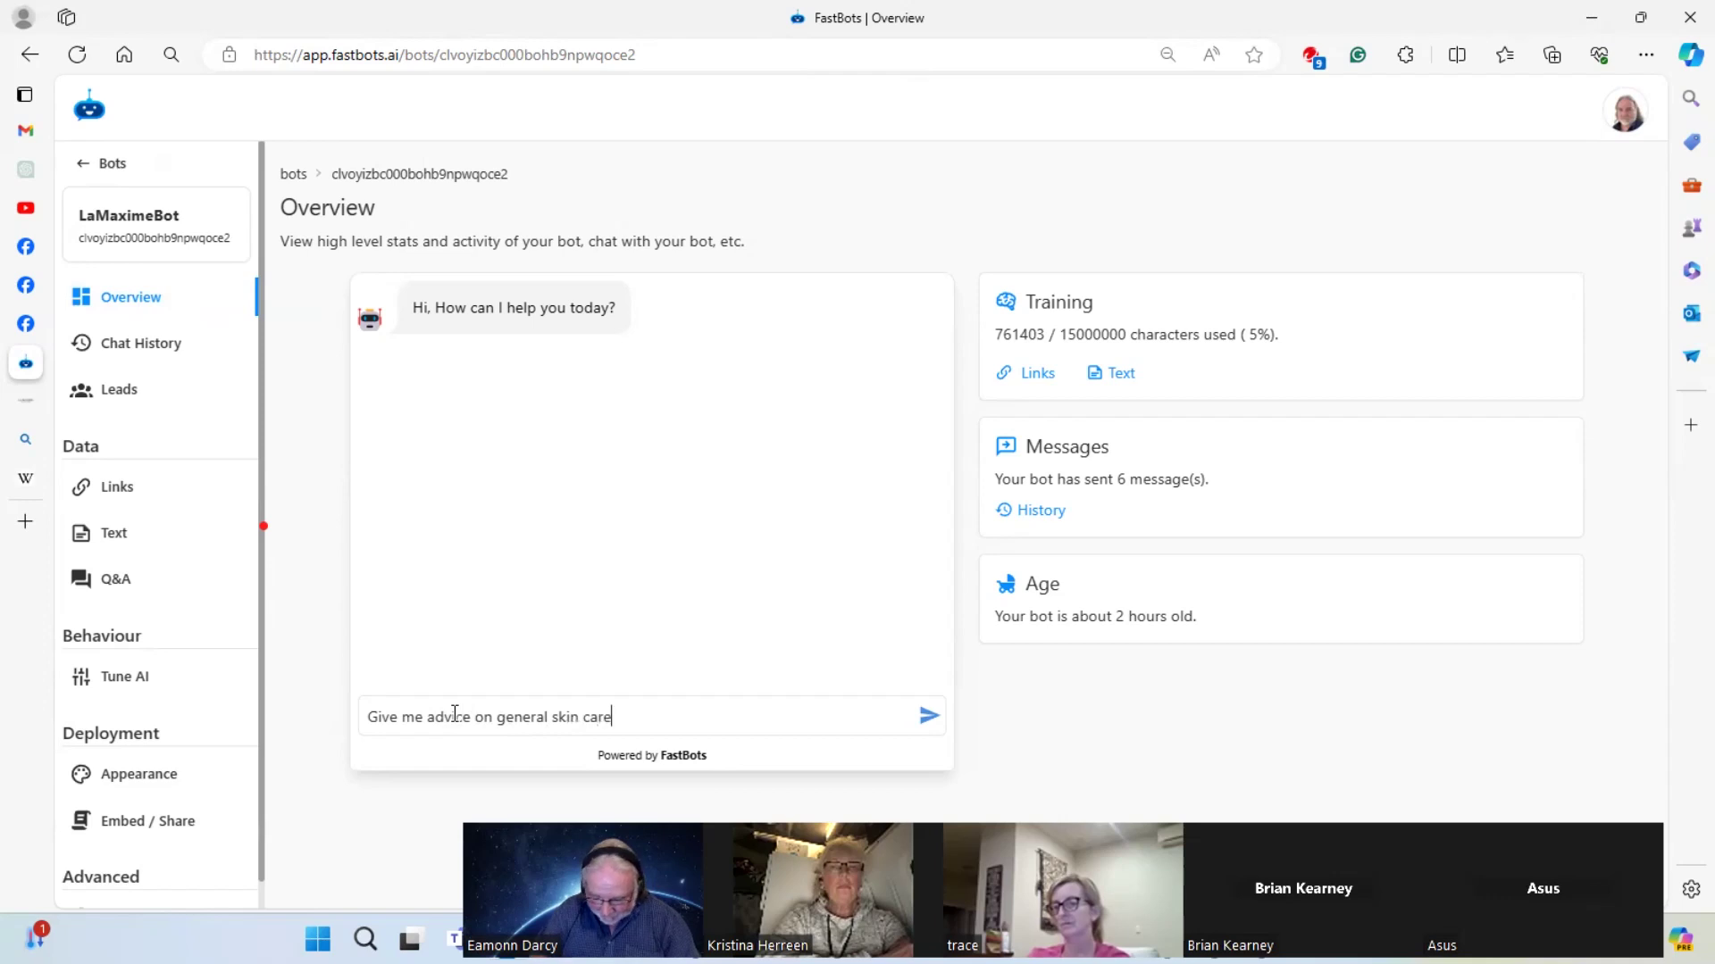
key("Return")
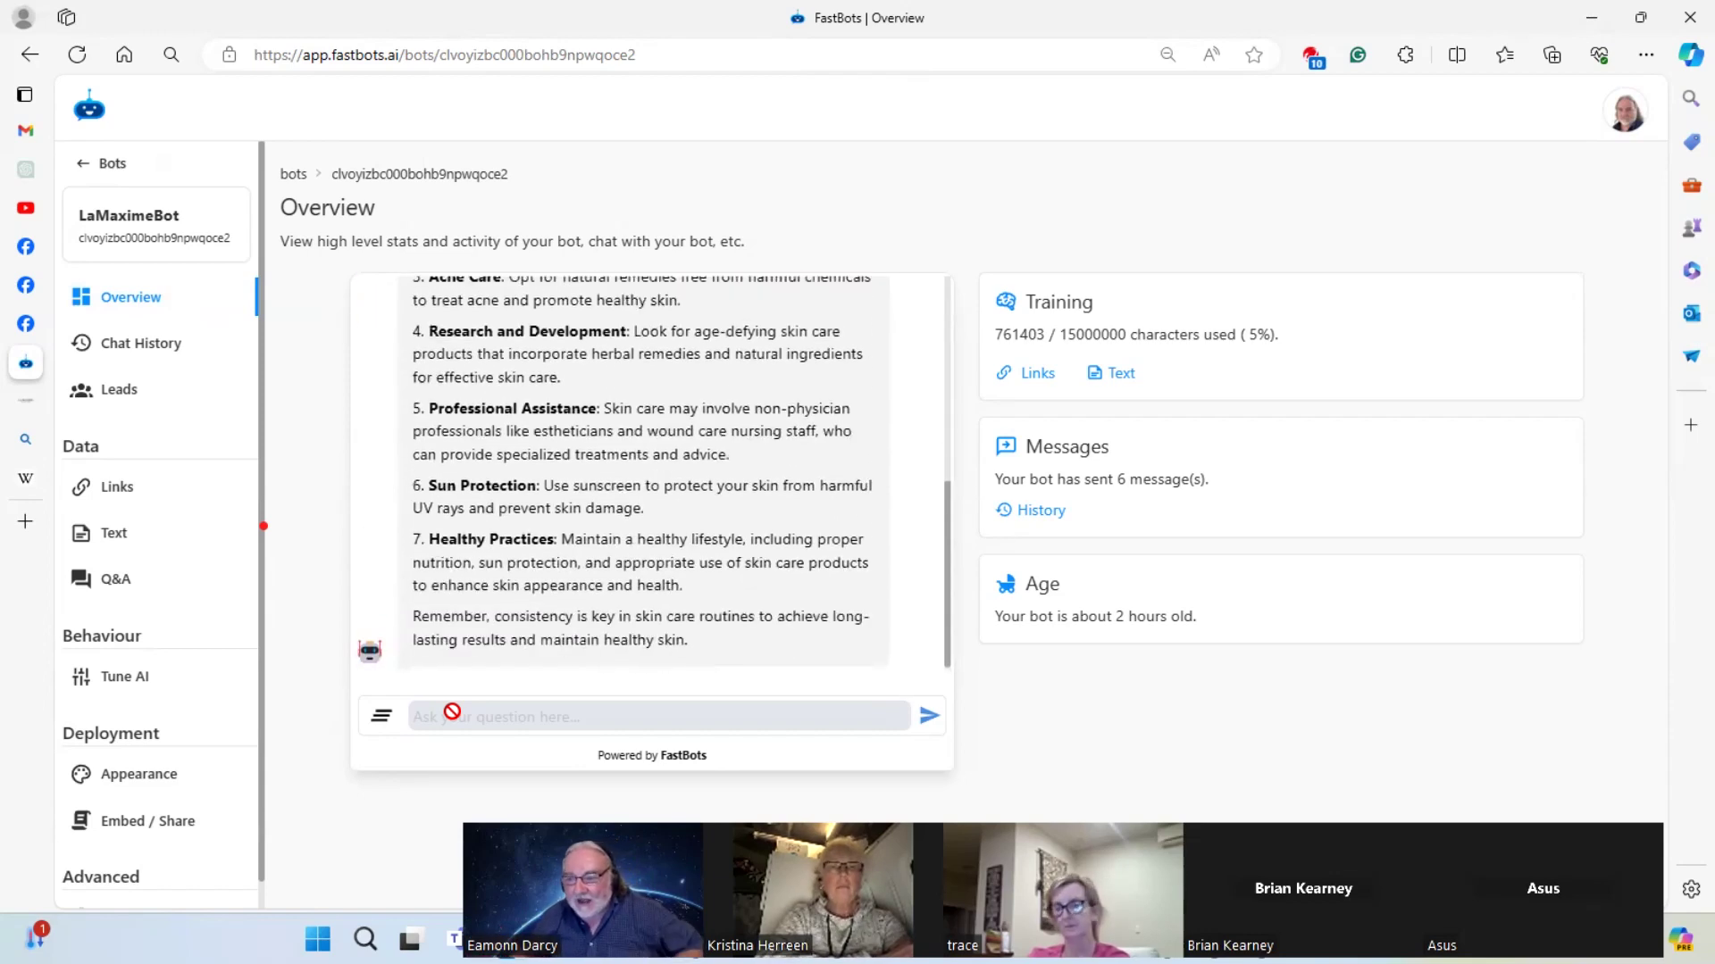
Review the bot's general skin care advice and ask it to "Prepare a 500 word document on Sun Protection"
left_click_drag(945, 646, 956, 459)
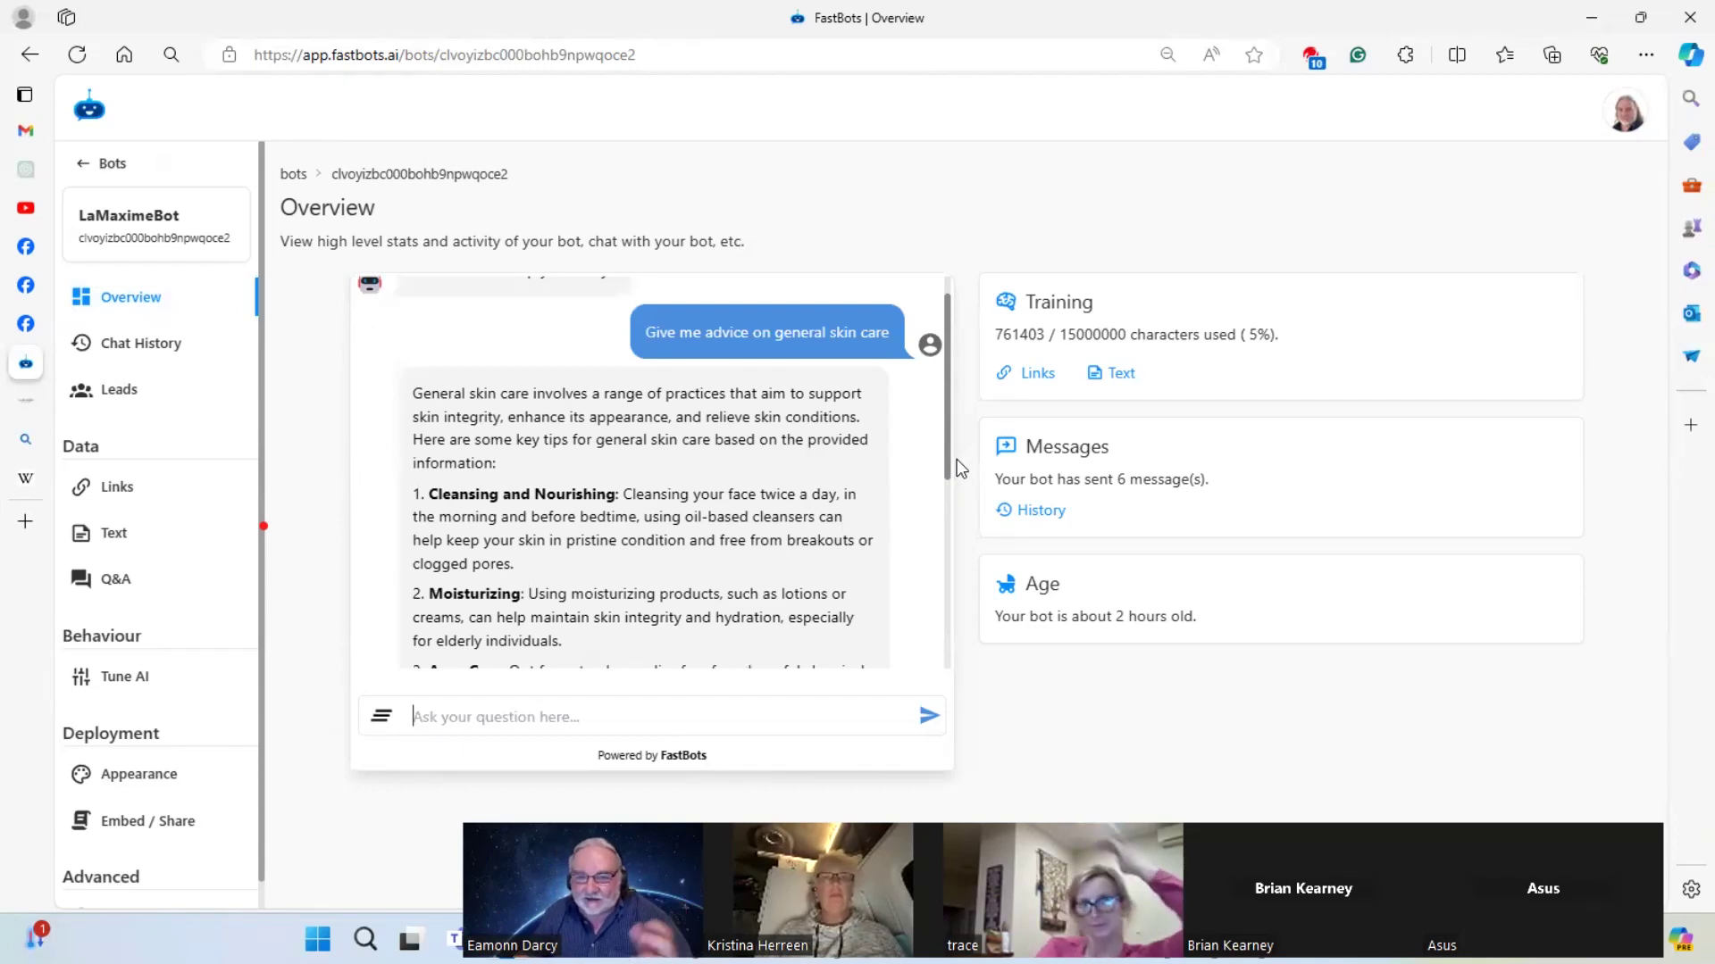
scroll(950, 473, "down", 1)
scroll(952, 489, "down", 2)
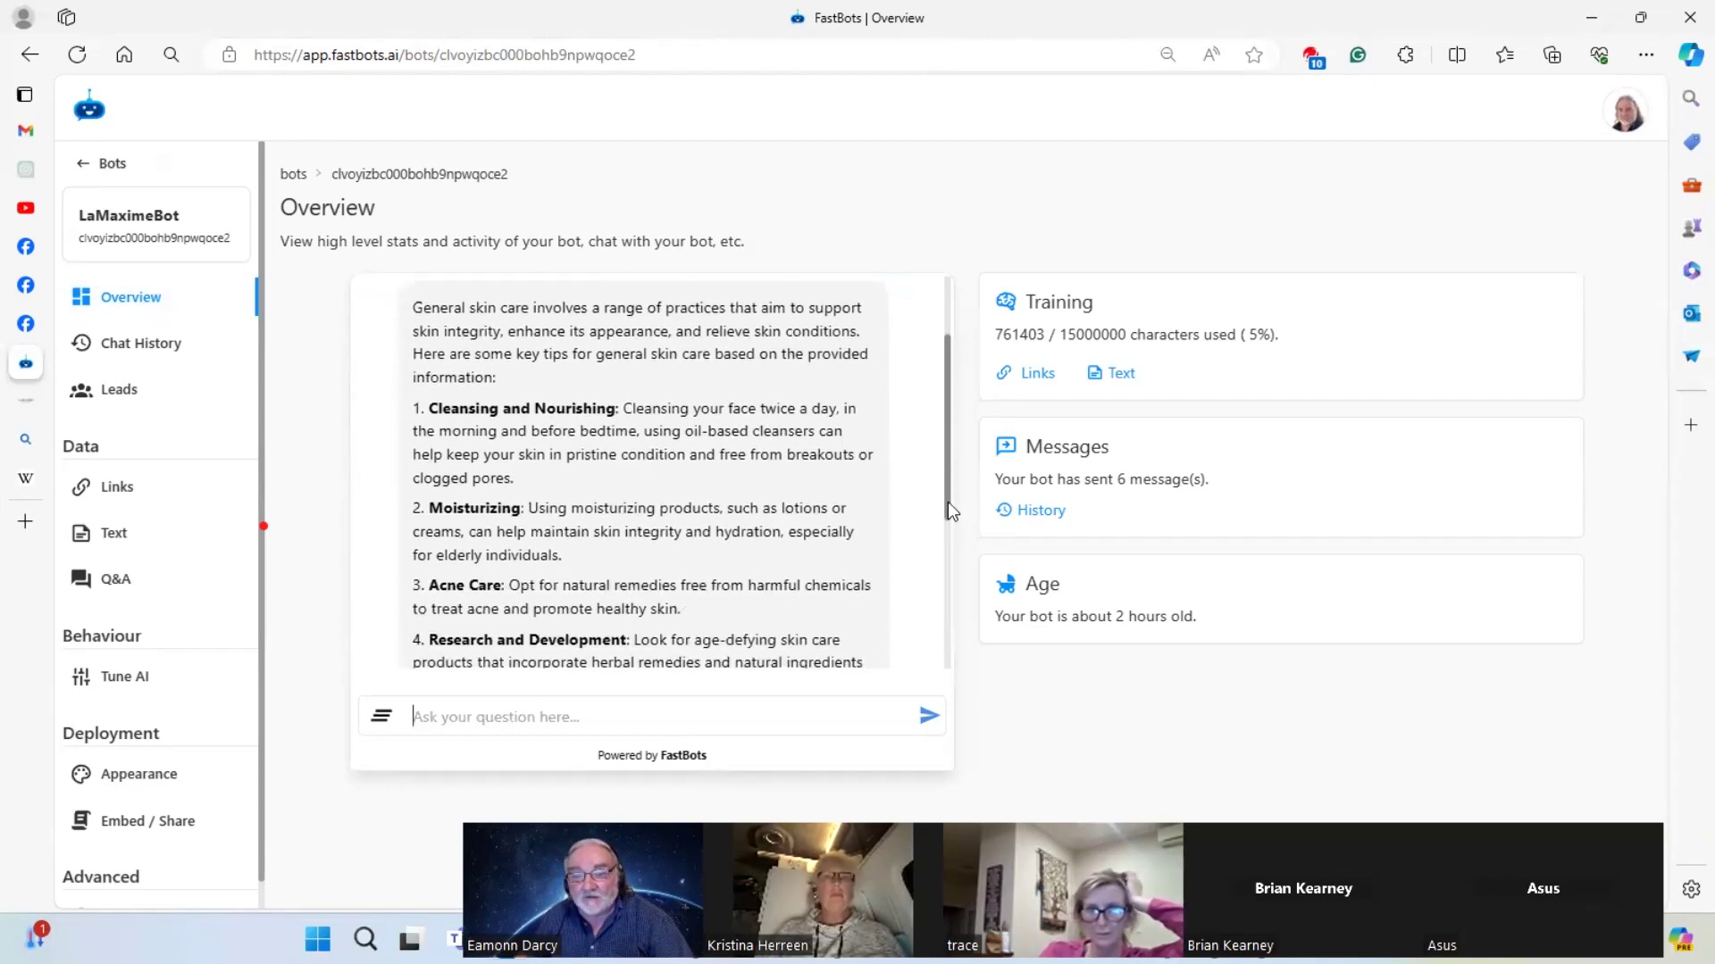
scroll(947, 502, "down", 4)
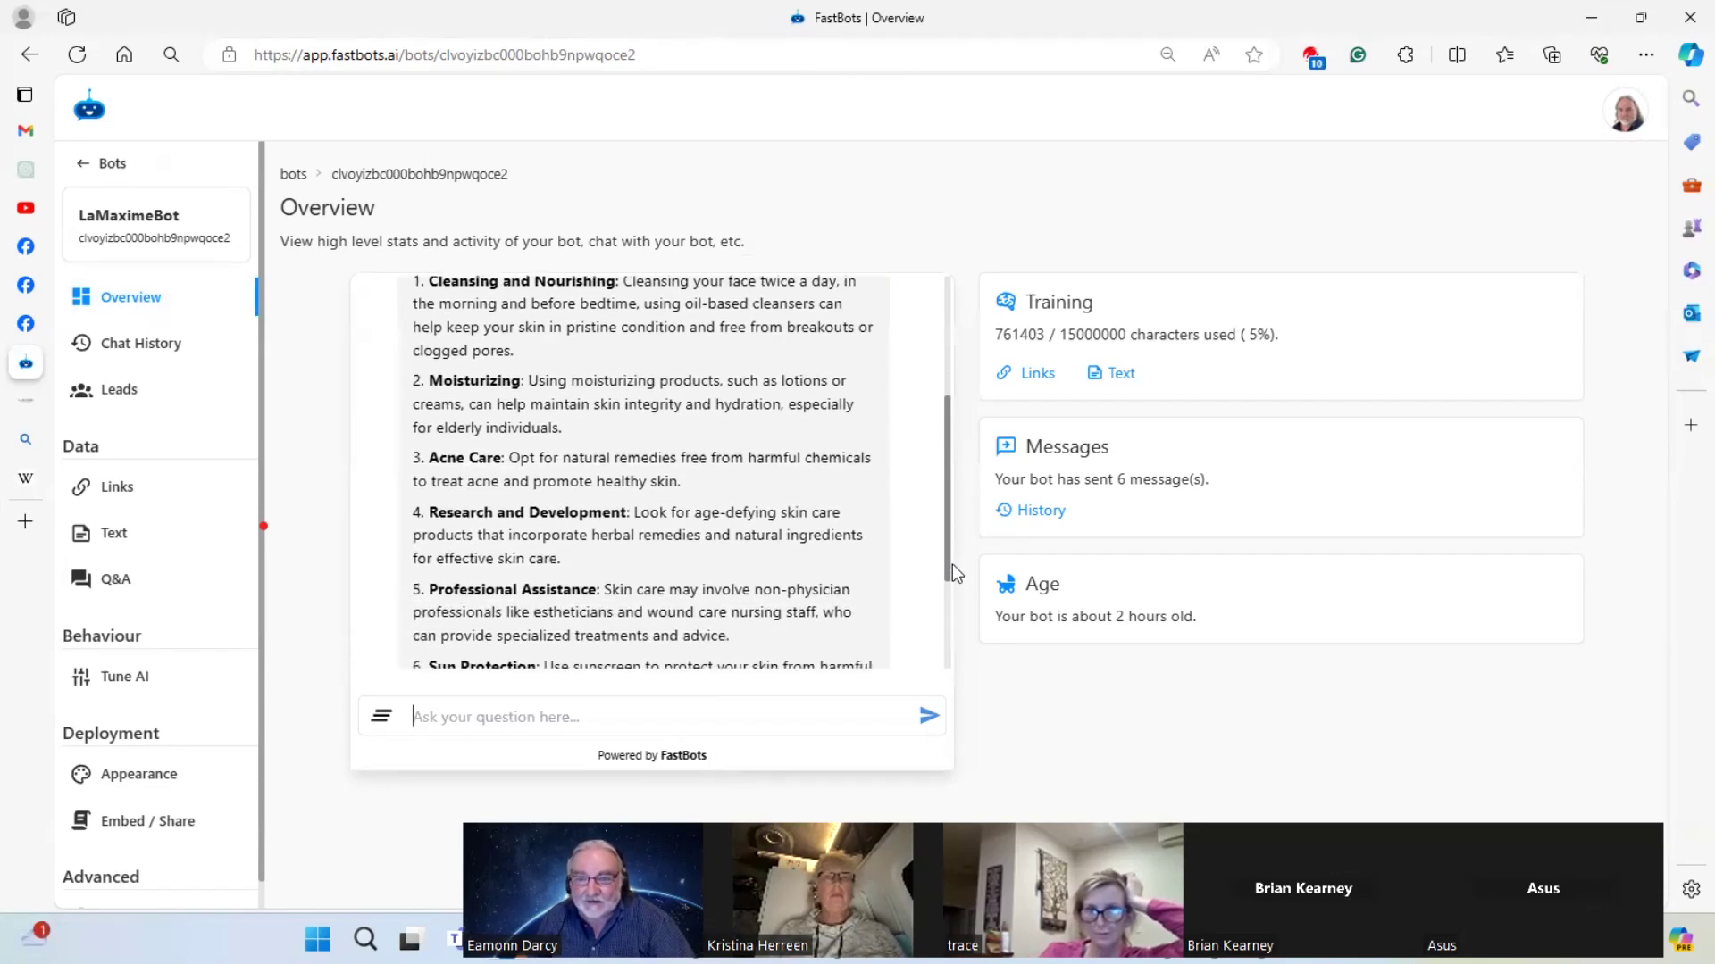
left_click_drag(952, 564, 962, 671)
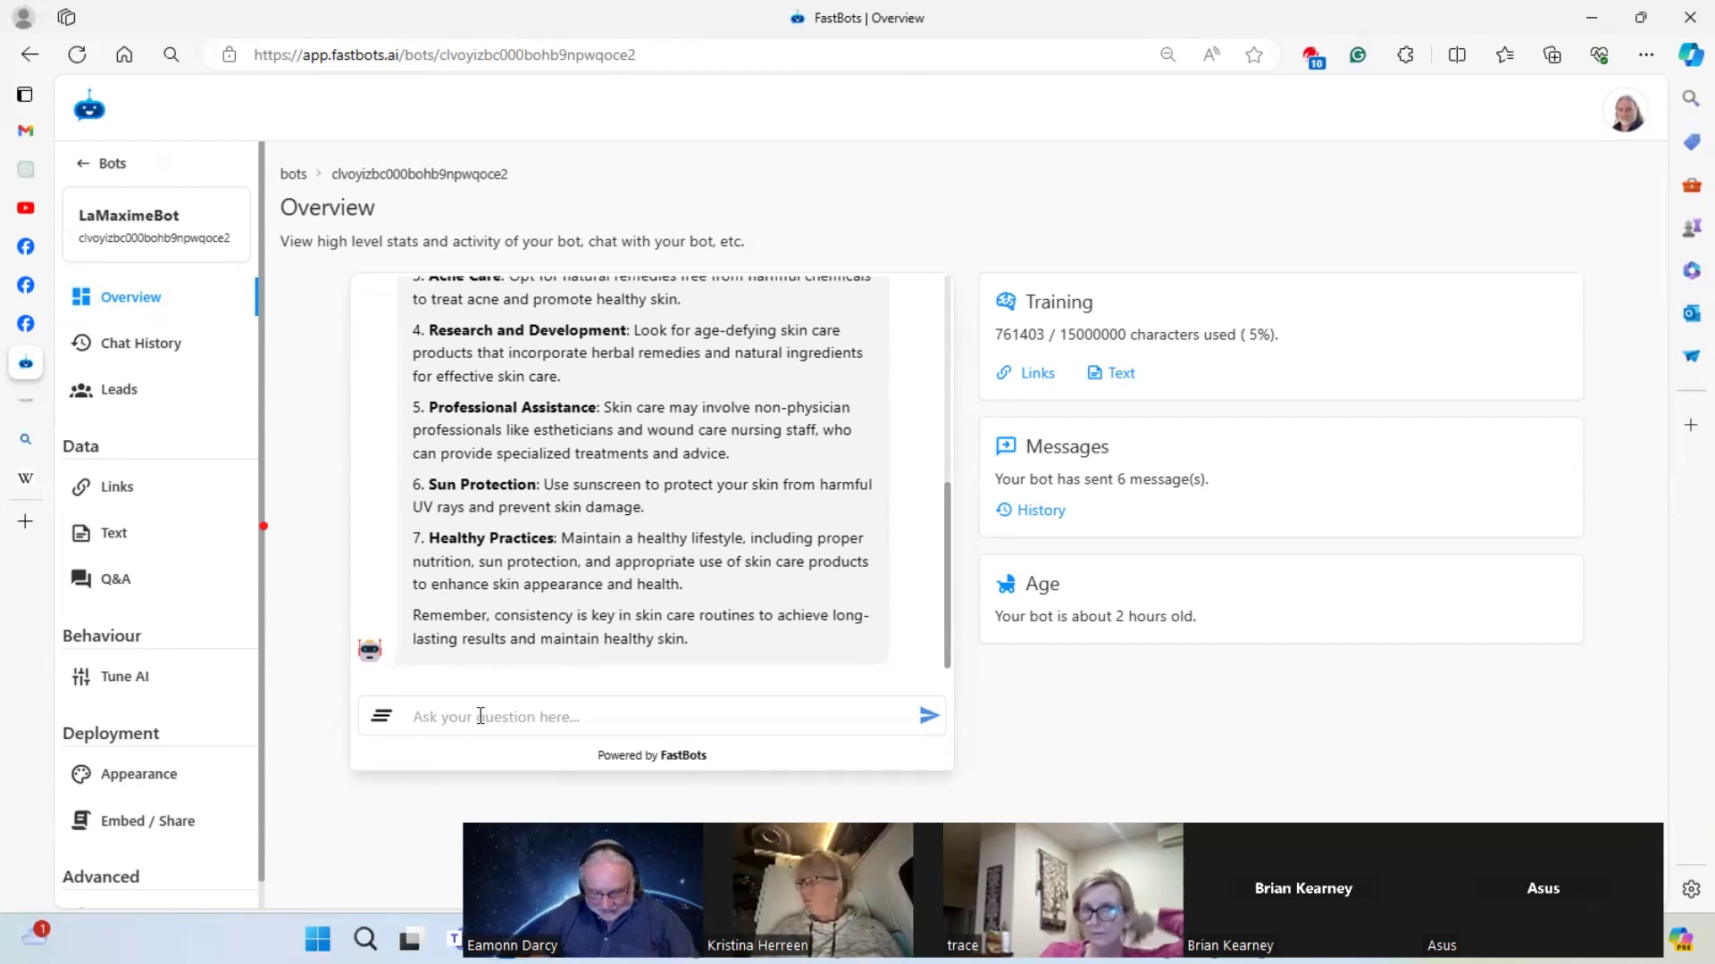
type("Pre")
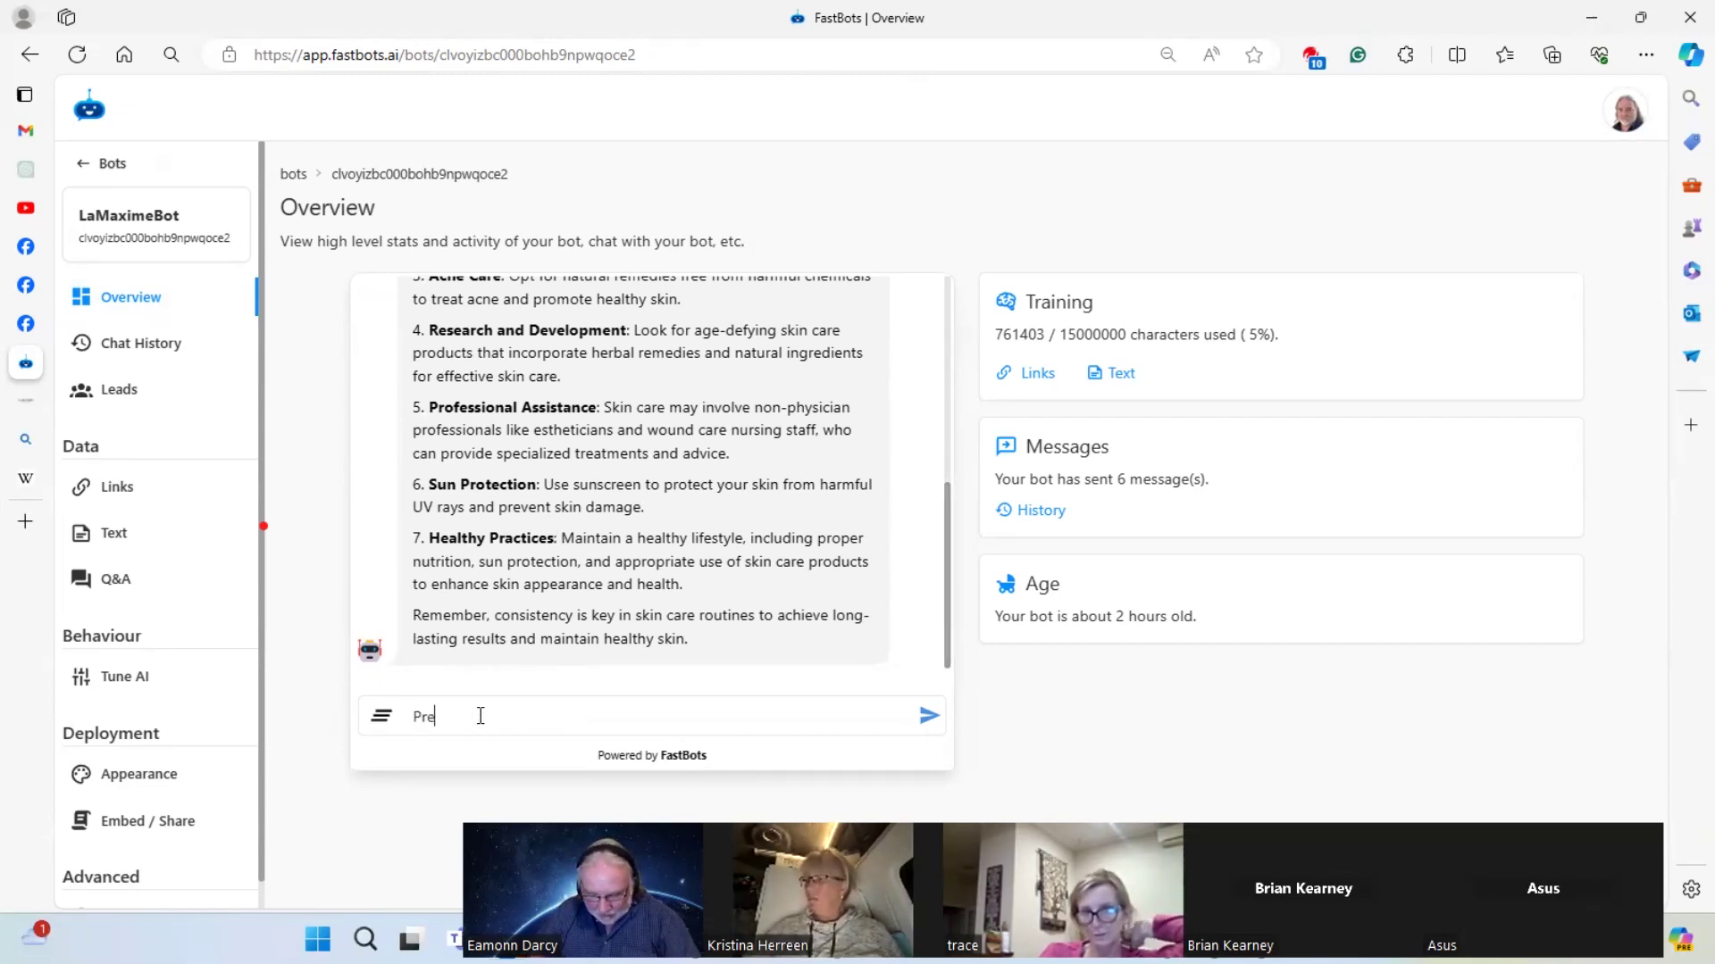
type("pare a 5")
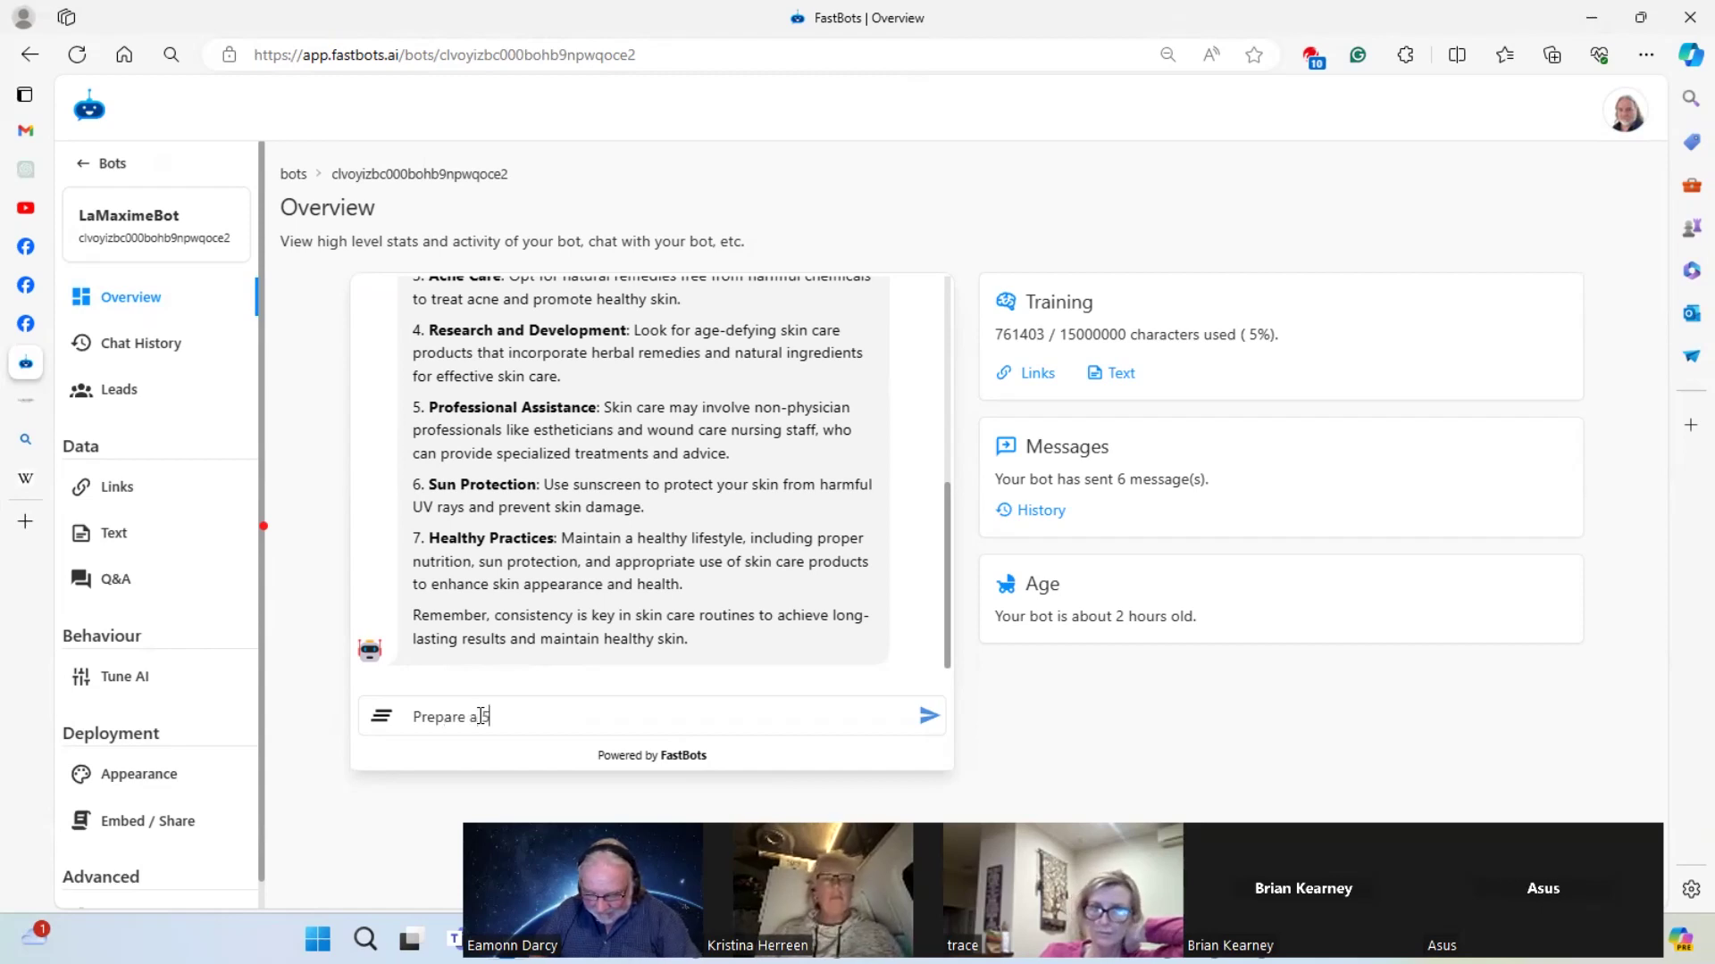
type("00 word d")
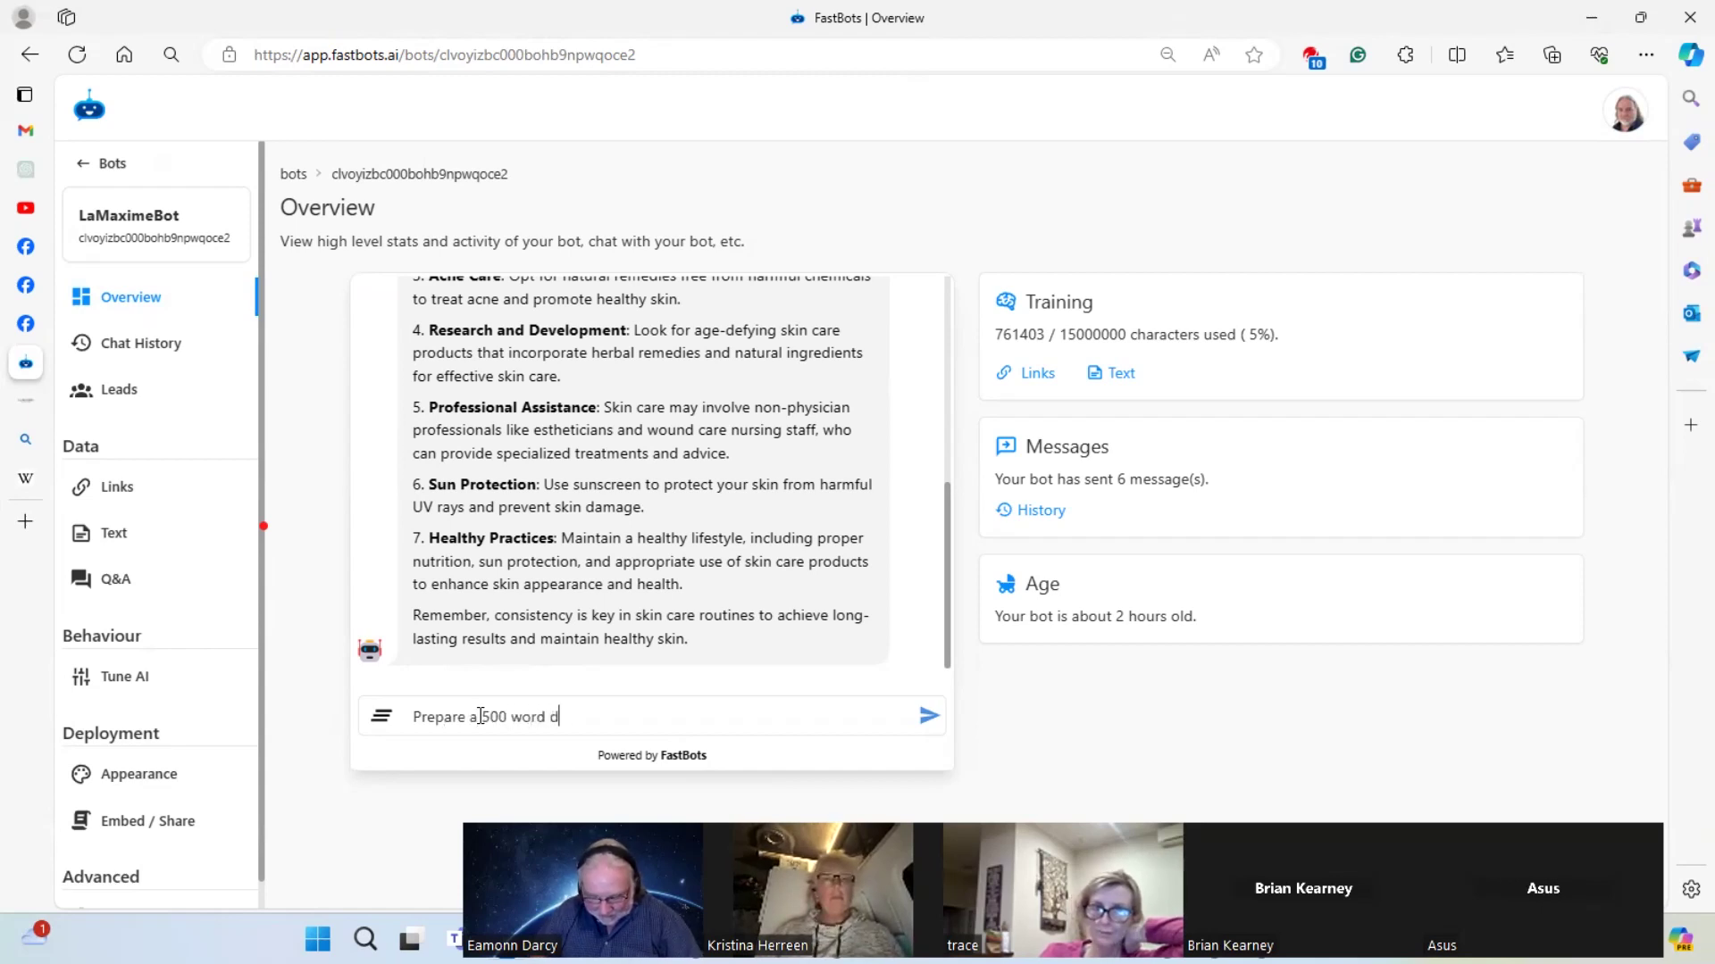
type("ocument on")
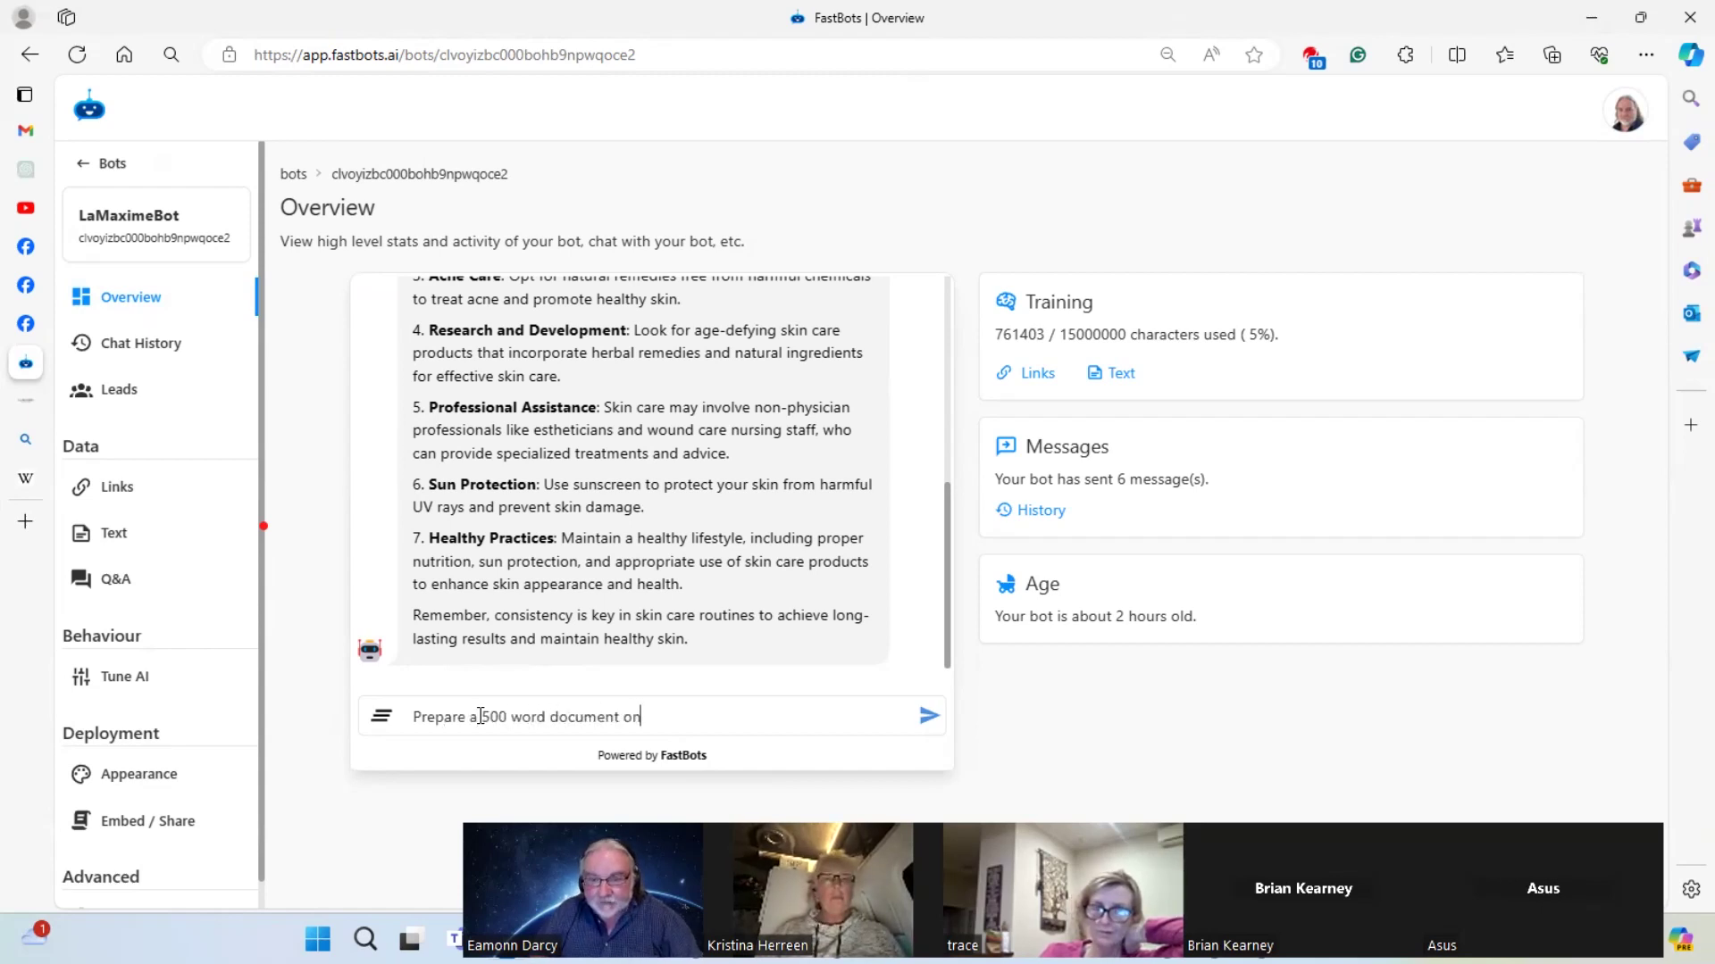
type(" Sun Prote")
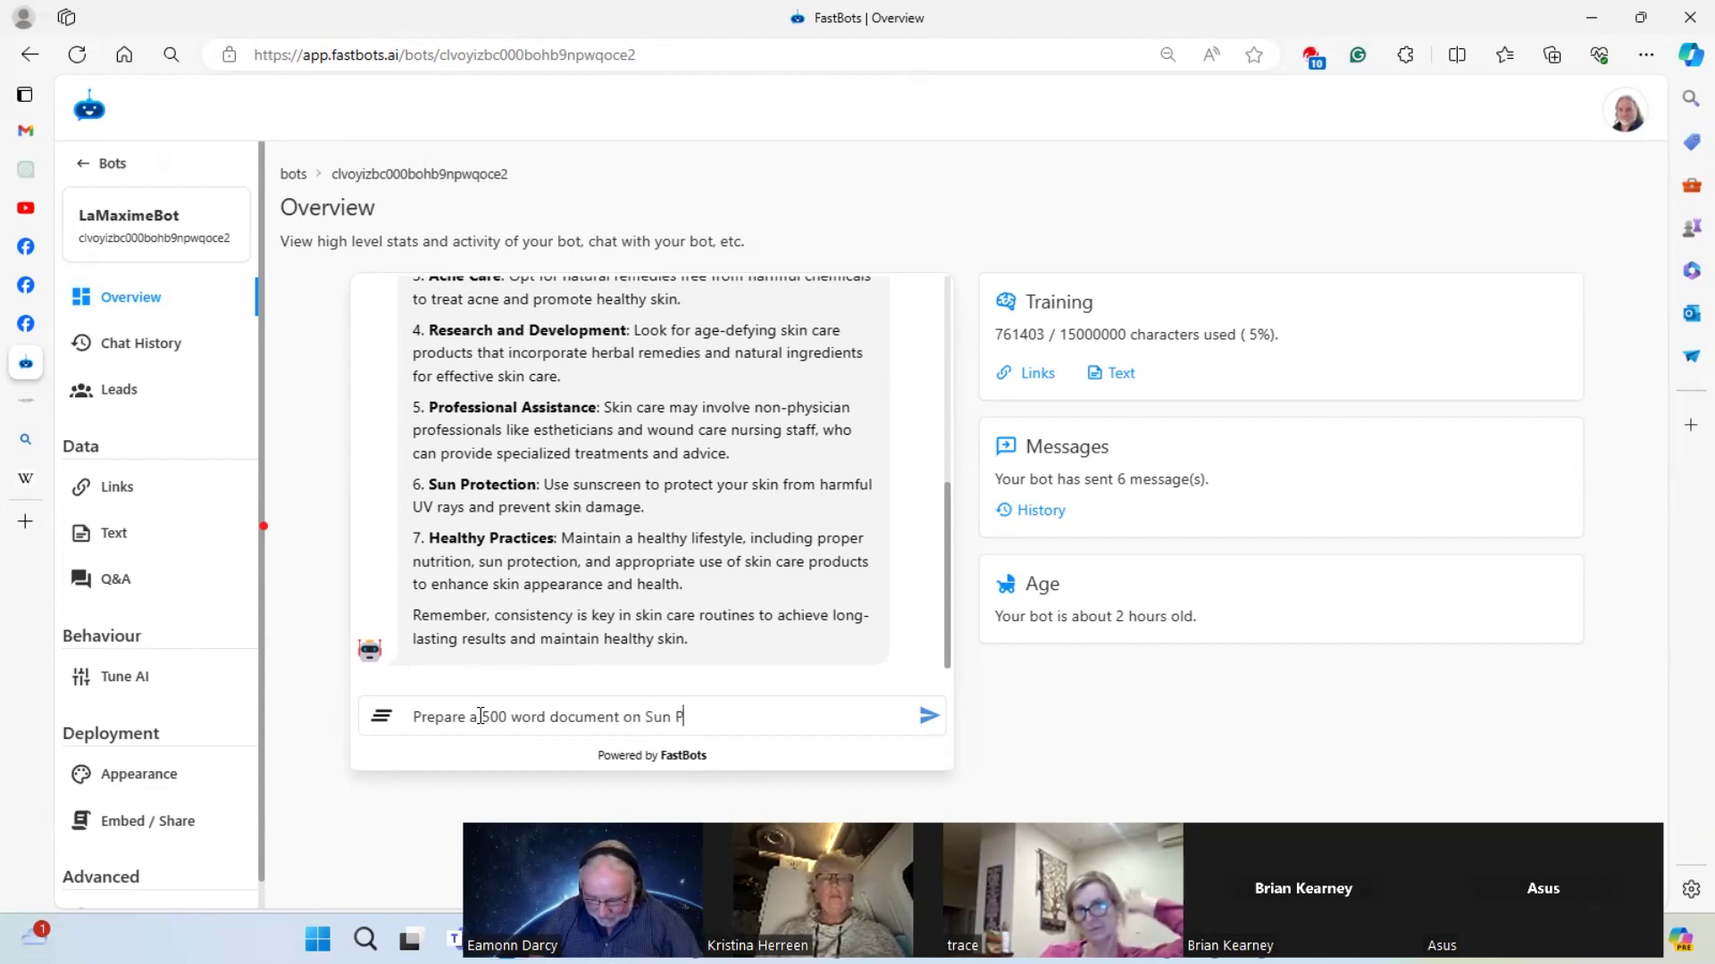
type("ction")
key("Return")
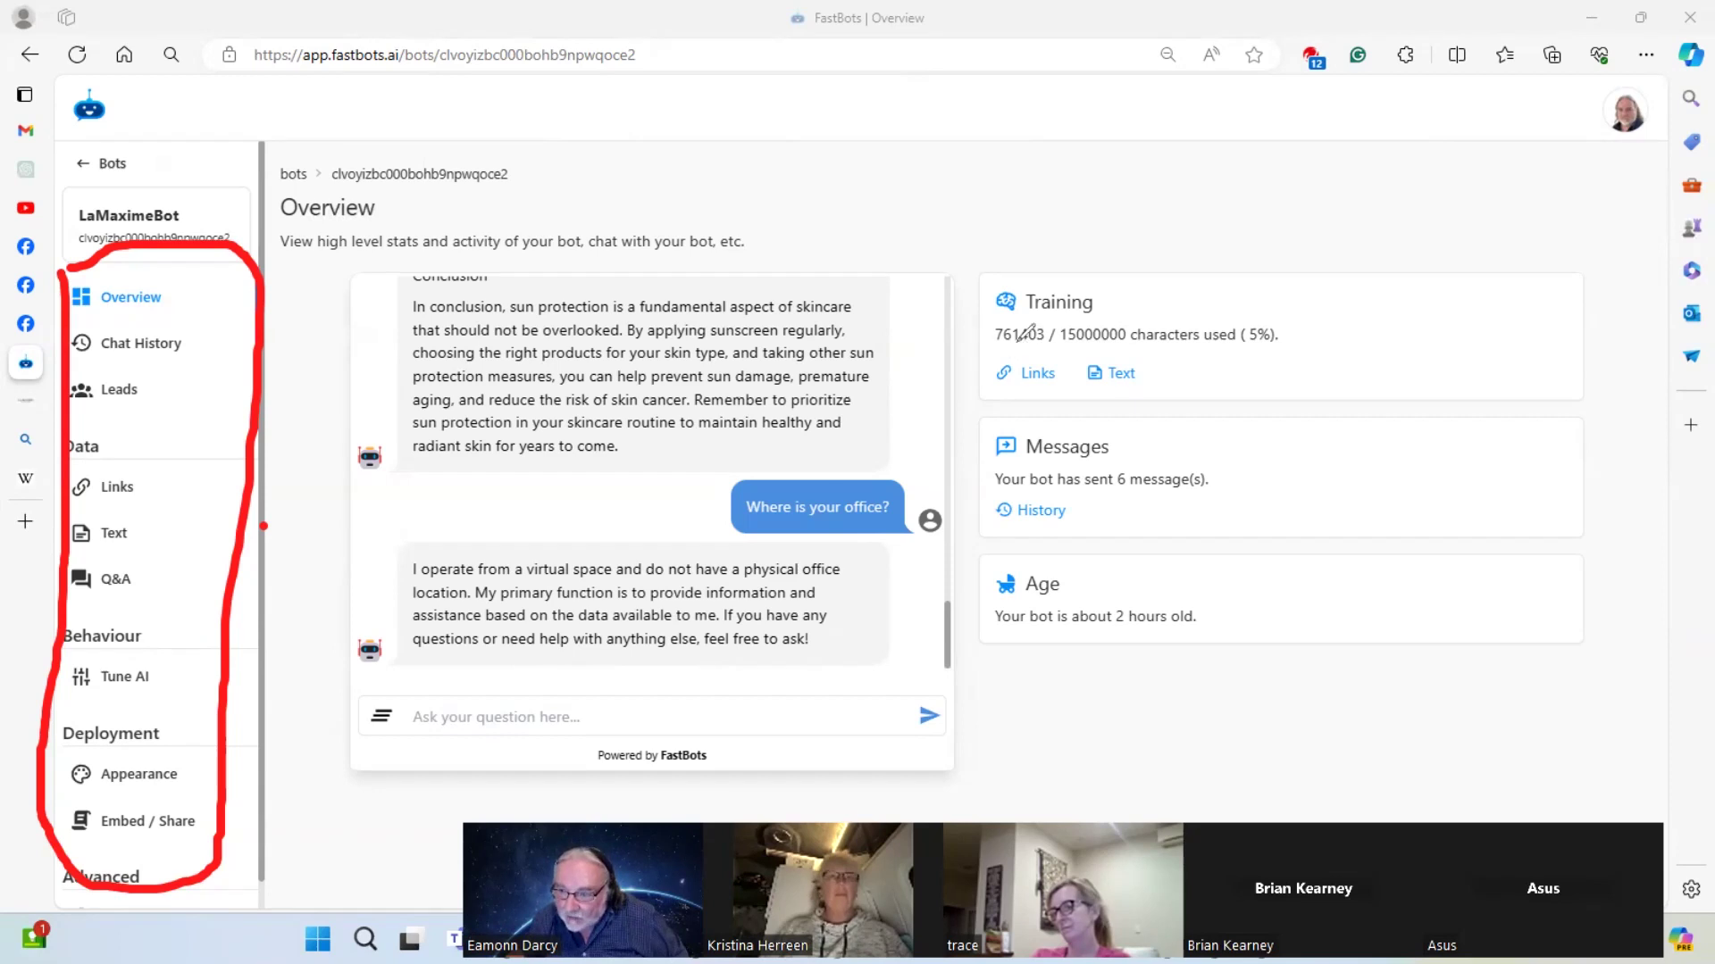
Review the bot's training character usage and the training link options, and open its chat history
left_click_drag(994, 344, 1070, 339)
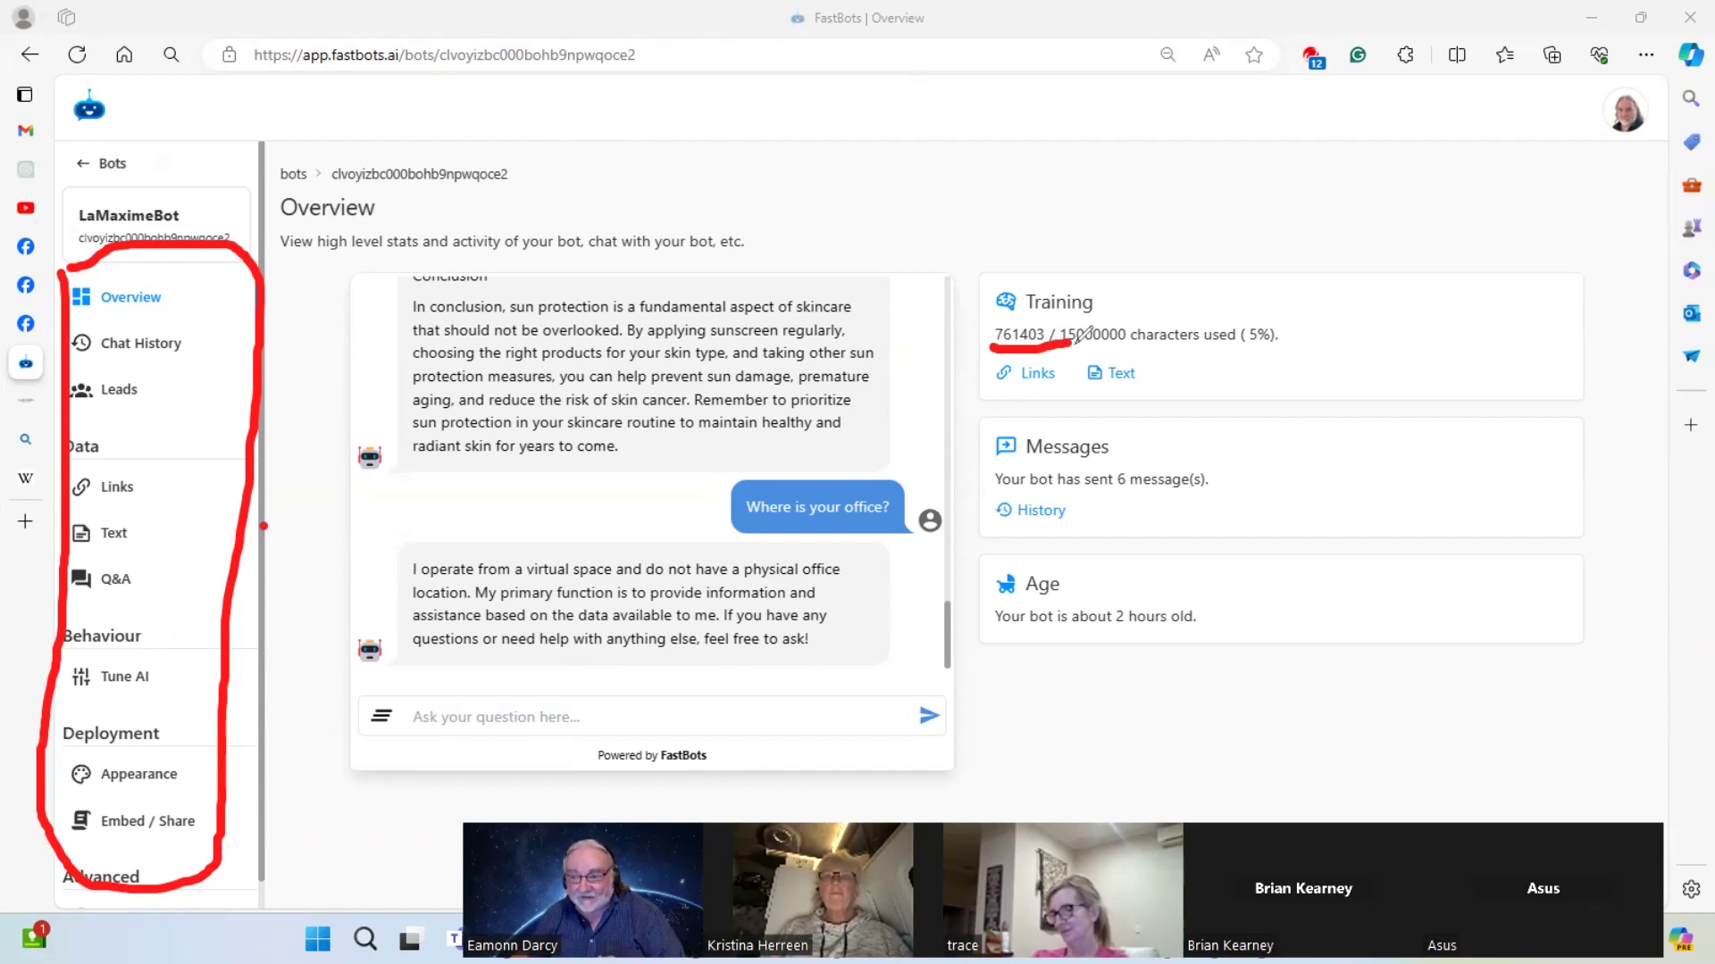
left_click(1036, 373)
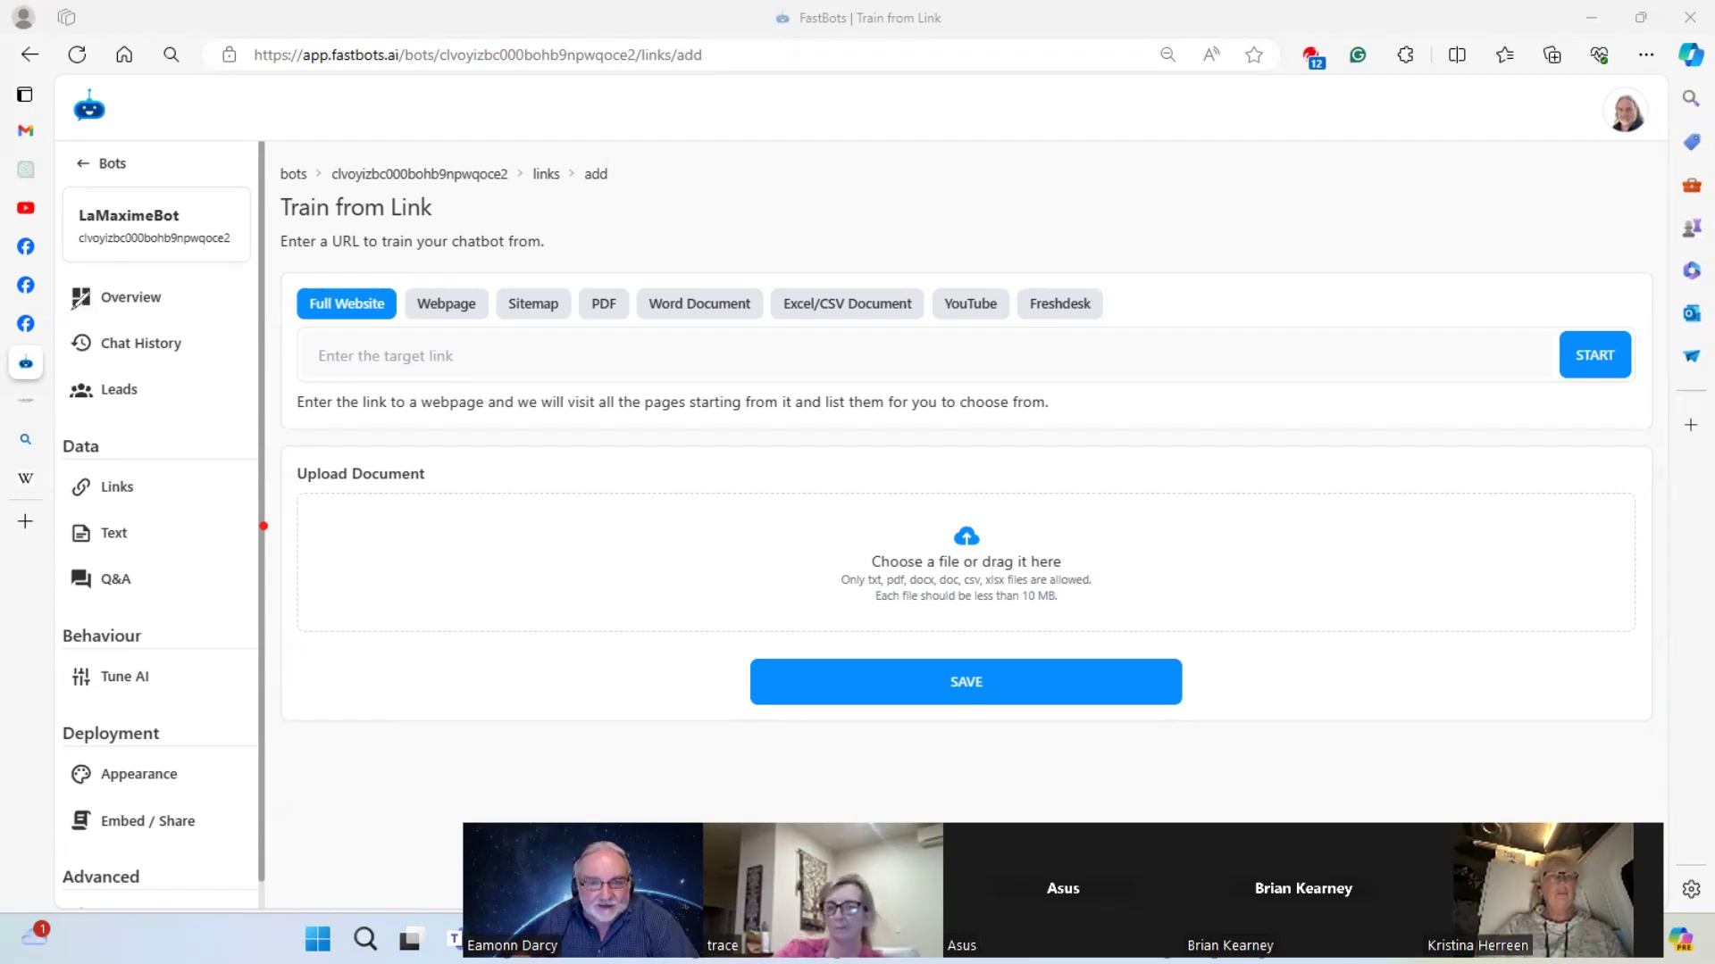
left_click_drag(69, 310, 197, 309)
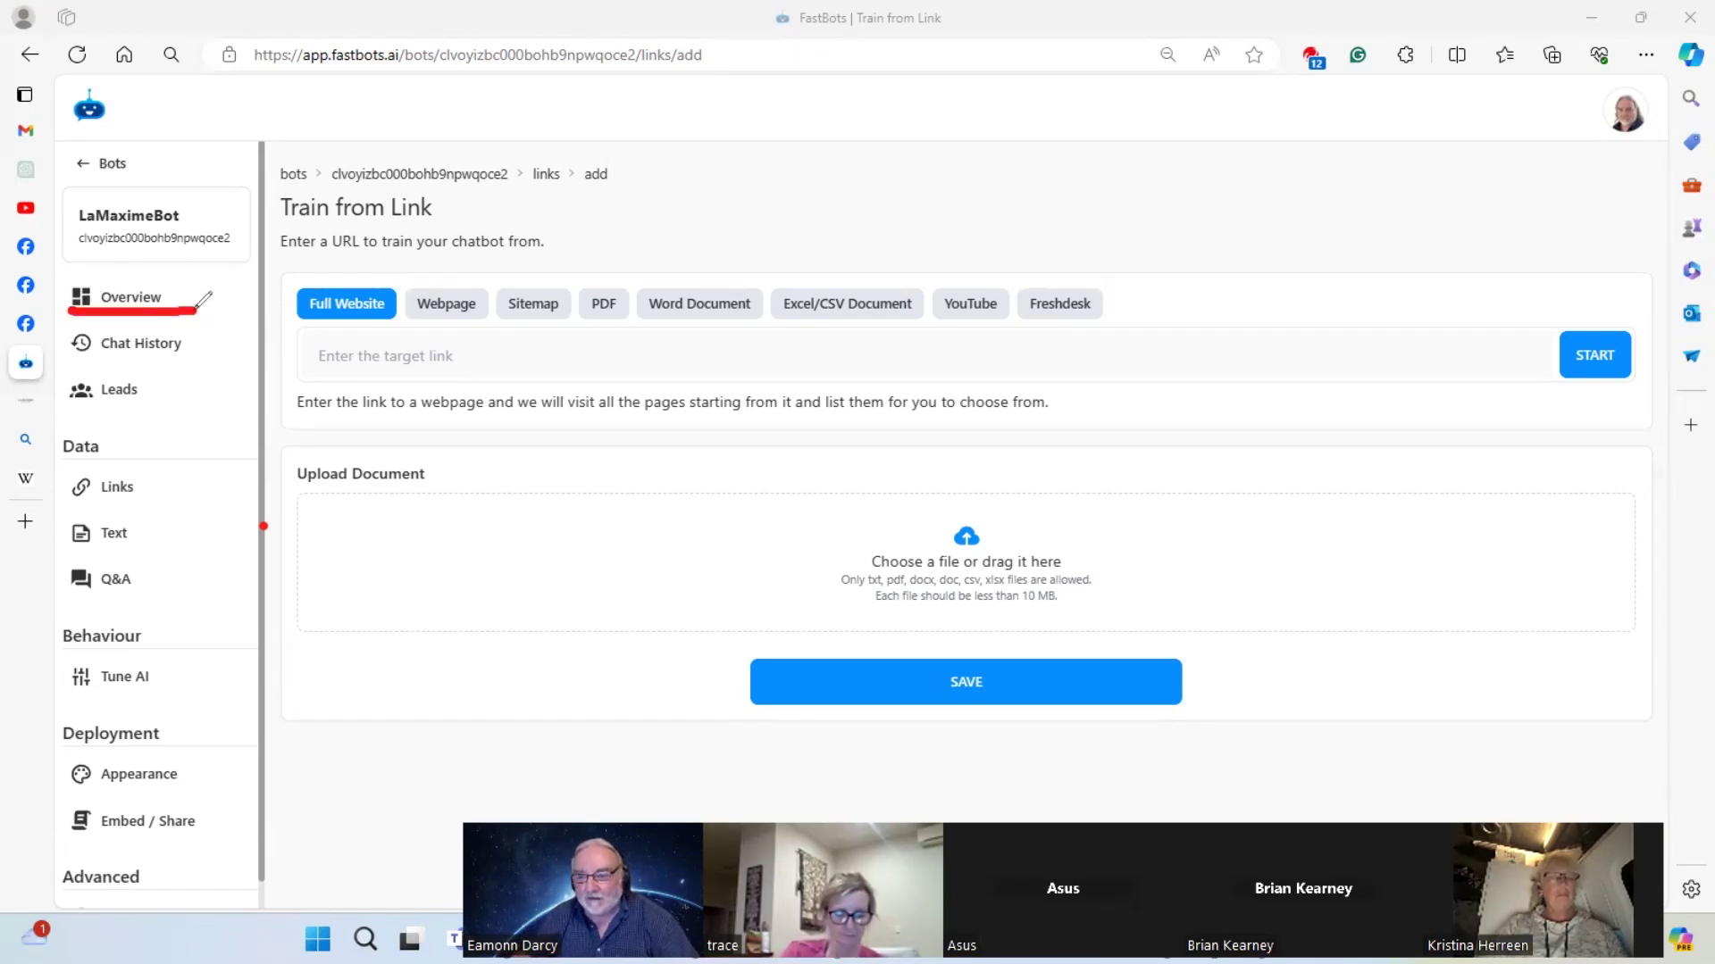
left_click_drag(68, 365, 202, 354)
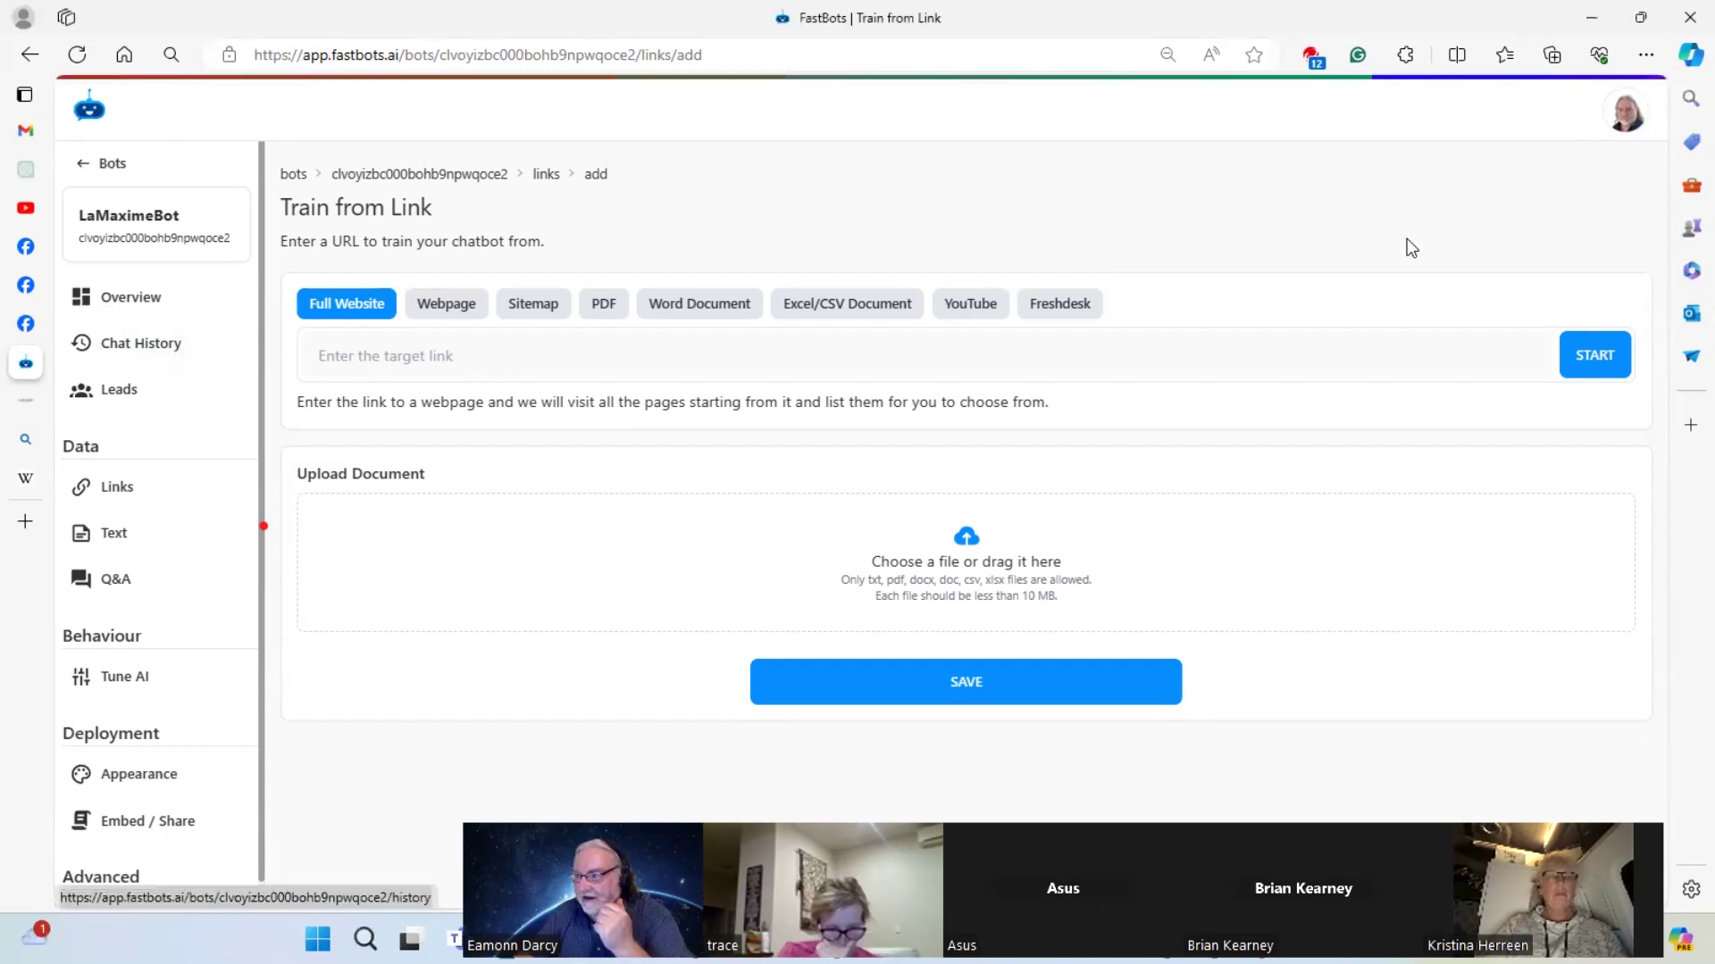
left_click(140, 342)
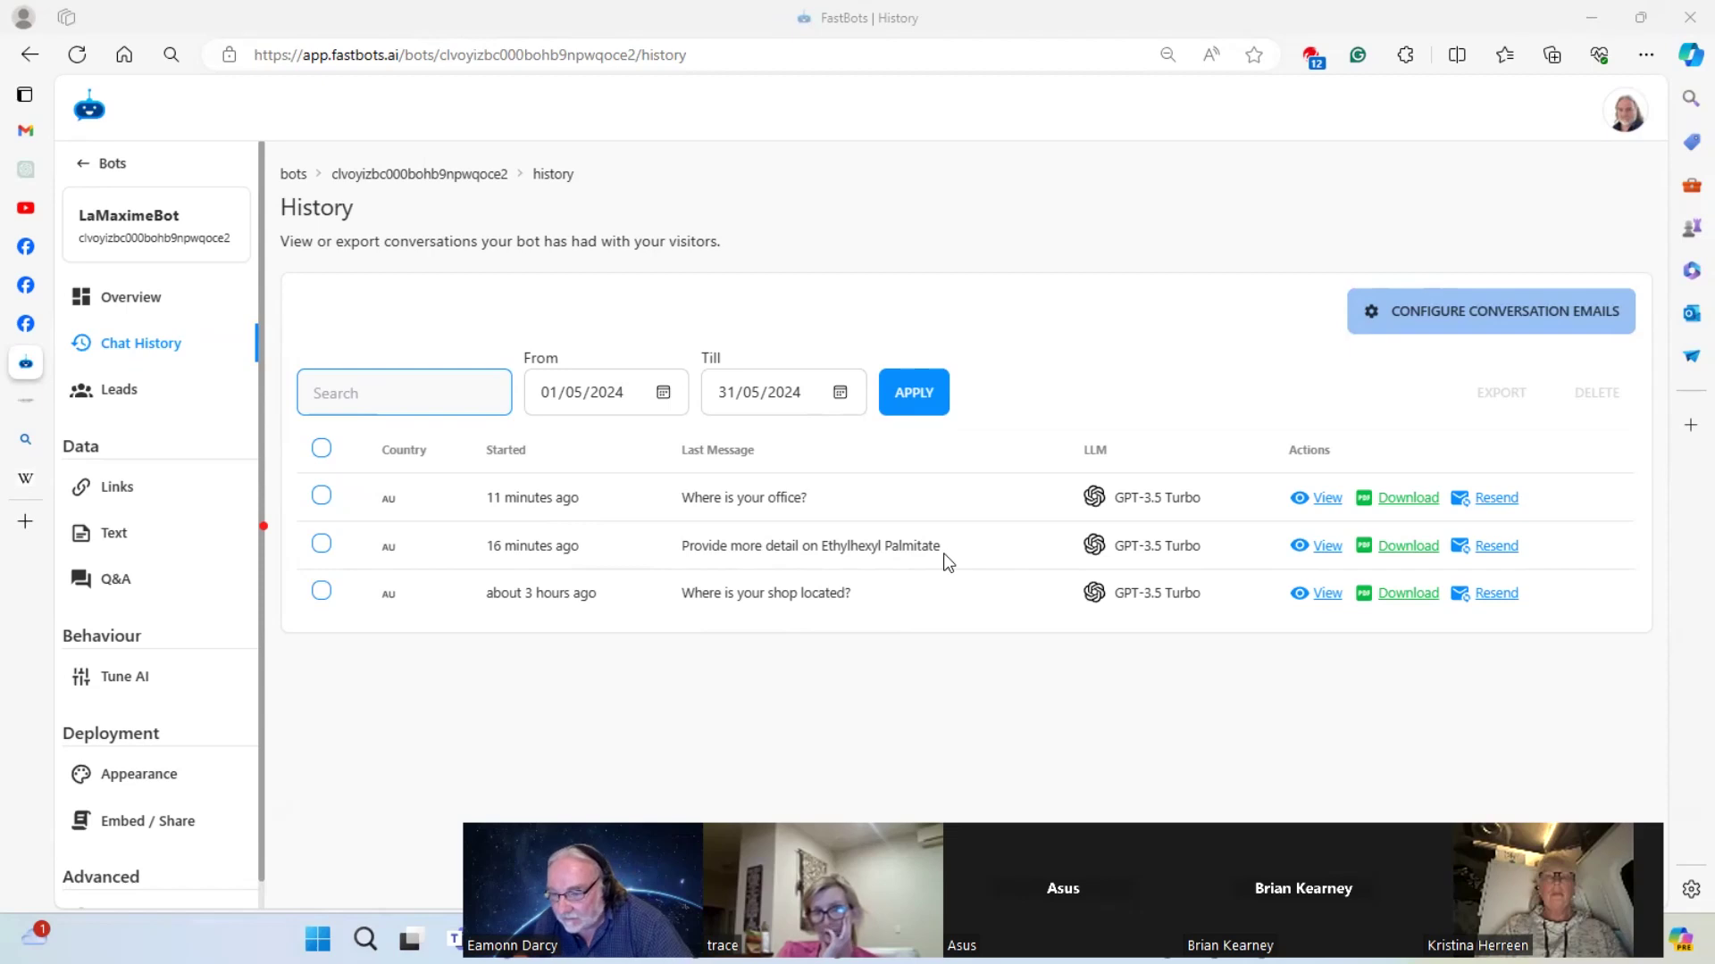
Underline the From and Till dates of the chat history in red and clear the markings
left_click_drag(536, 425, 659, 431)
left_click_drag(722, 430, 889, 436)
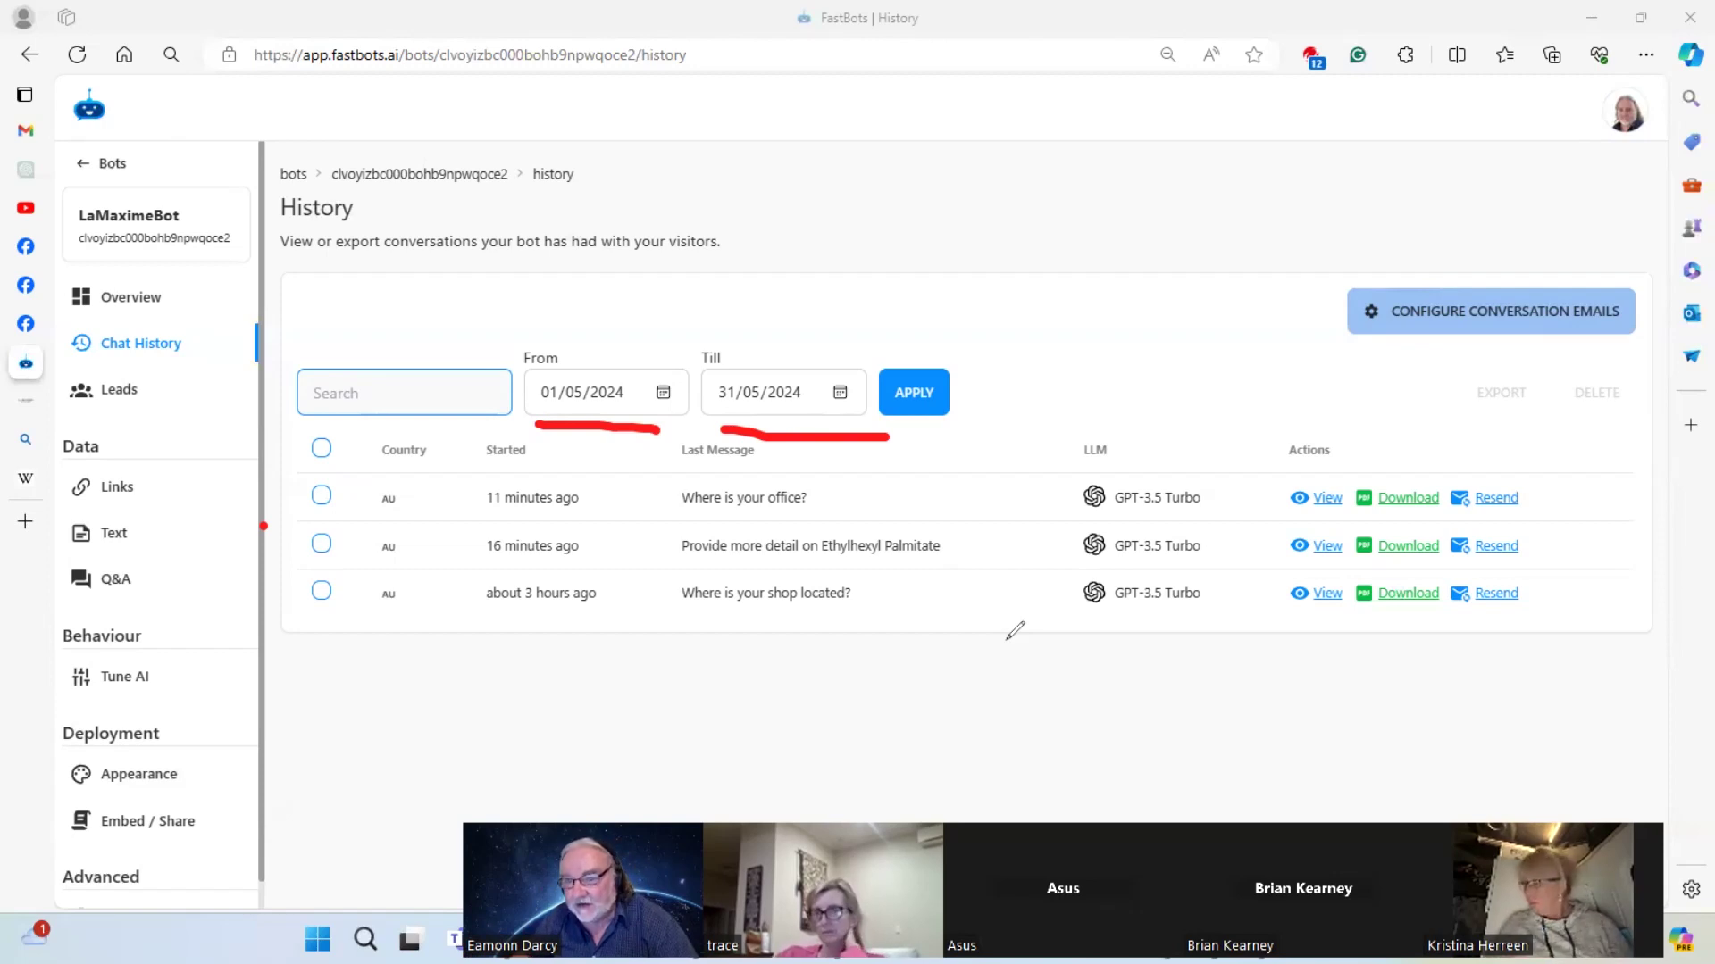
mouse_move(503, 313)
left_mouse_down()
mouse_move(502, 384)
mouse_move(600, 432)
mouse_move(983, 446)
mouse_move(988, 295)
mouse_move(503, 308)
left_mouse_up()
mouse_move(477, 467)
left_mouse_down()
mouse_move(471, 490)
mouse_move(553, 671)
mouse_move(956, 621)
mouse_move(745, 454)
mouse_move(523, 447)
left_mouse_up()
key("e")
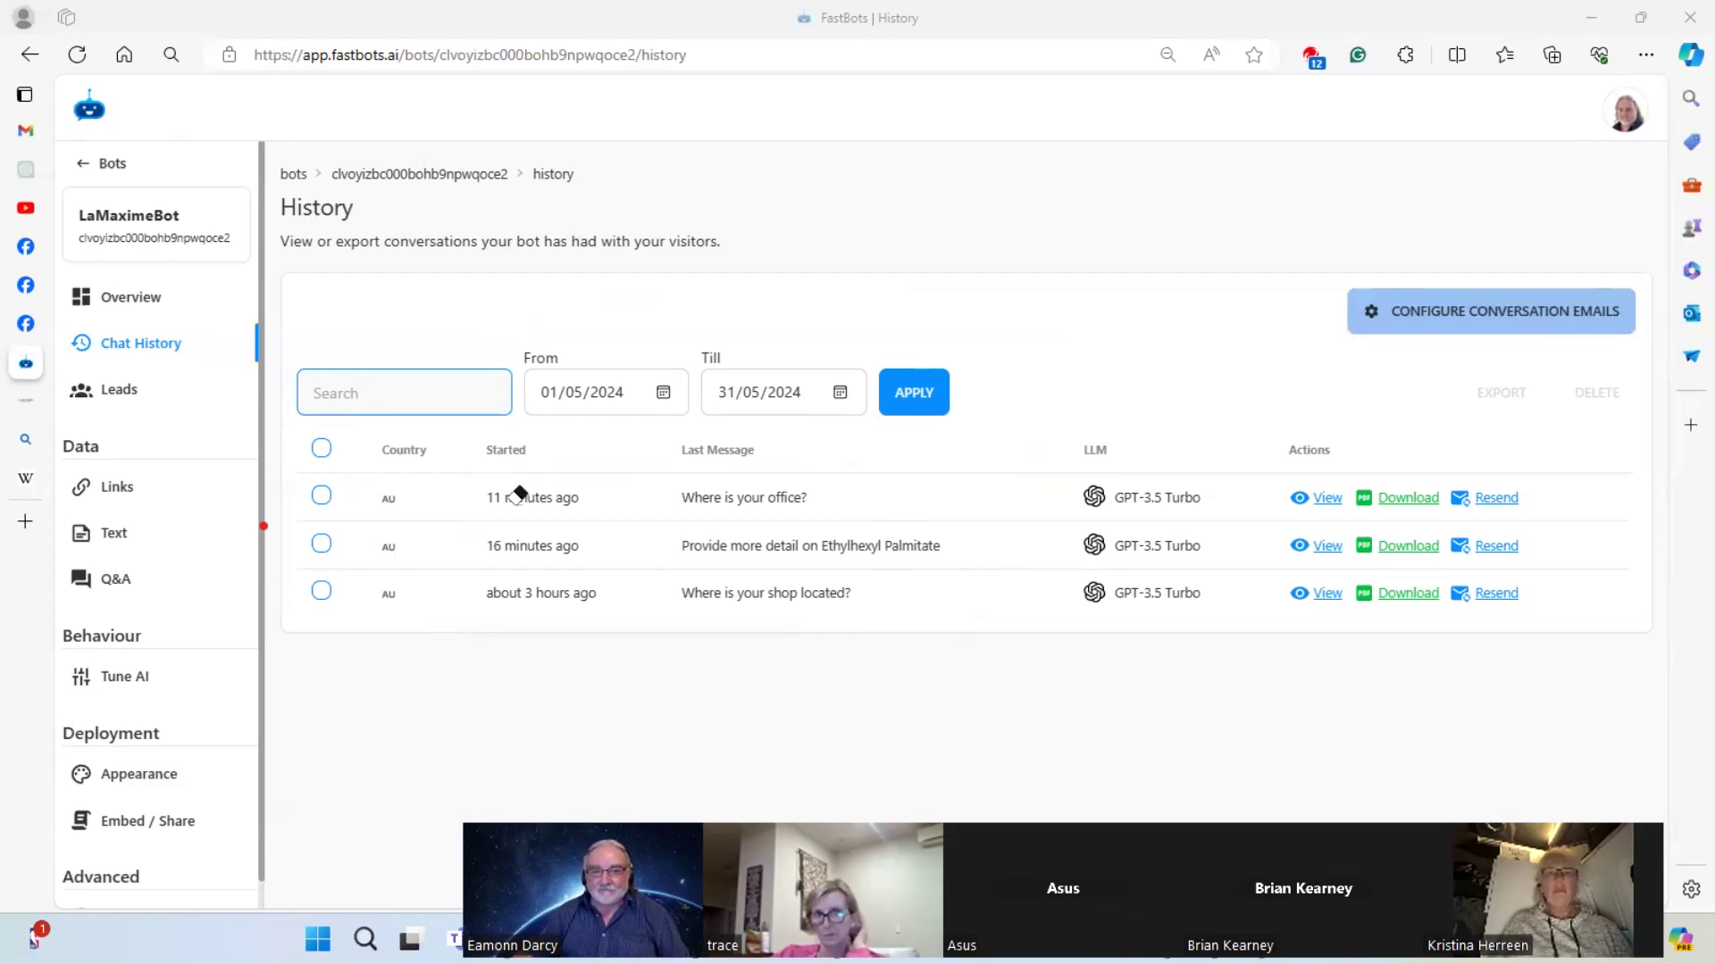
View the Text Training page, circle the Behaviour section in red and open the bot's Tune AI settings
left_click(113, 533)
left_click_drag(69, 700, 180, 706)
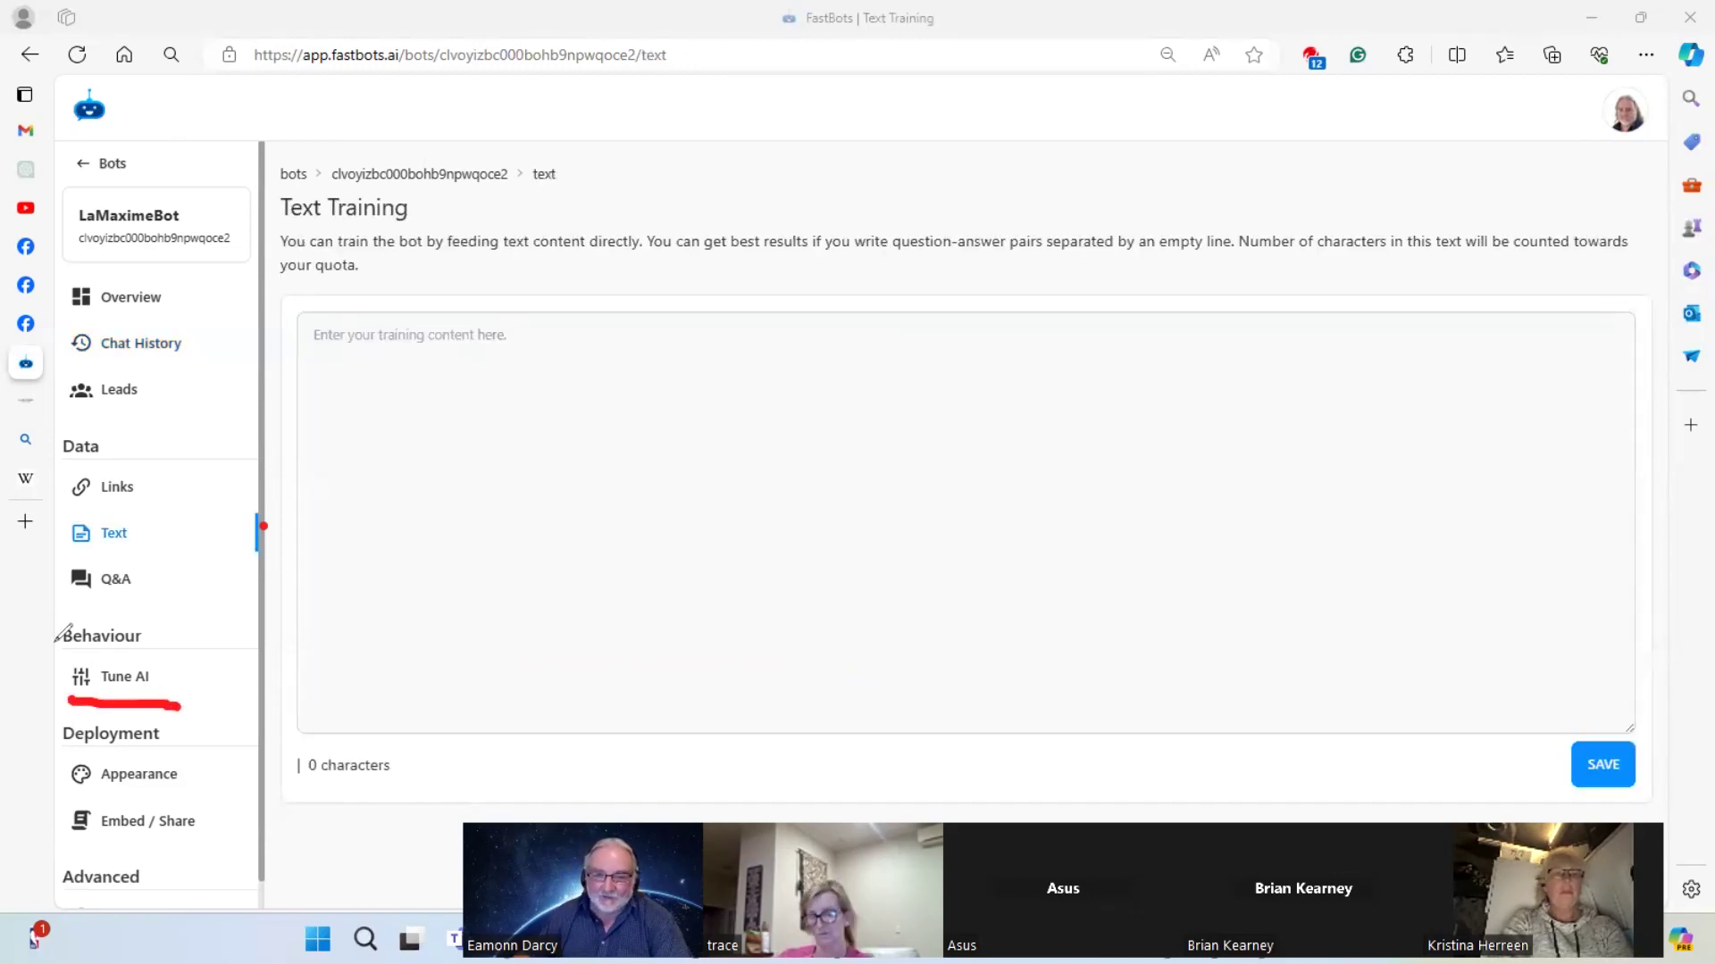
mouse_move(50, 612)
left_mouse_down()
mouse_move(189, 624)
mouse_move(217, 671)
mouse_move(183, 706)
left_mouse_up()
mouse_move(50, 614)
left_mouse_down()
mouse_move(46, 689)
mouse_move(99, 702)
left_mouse_up()
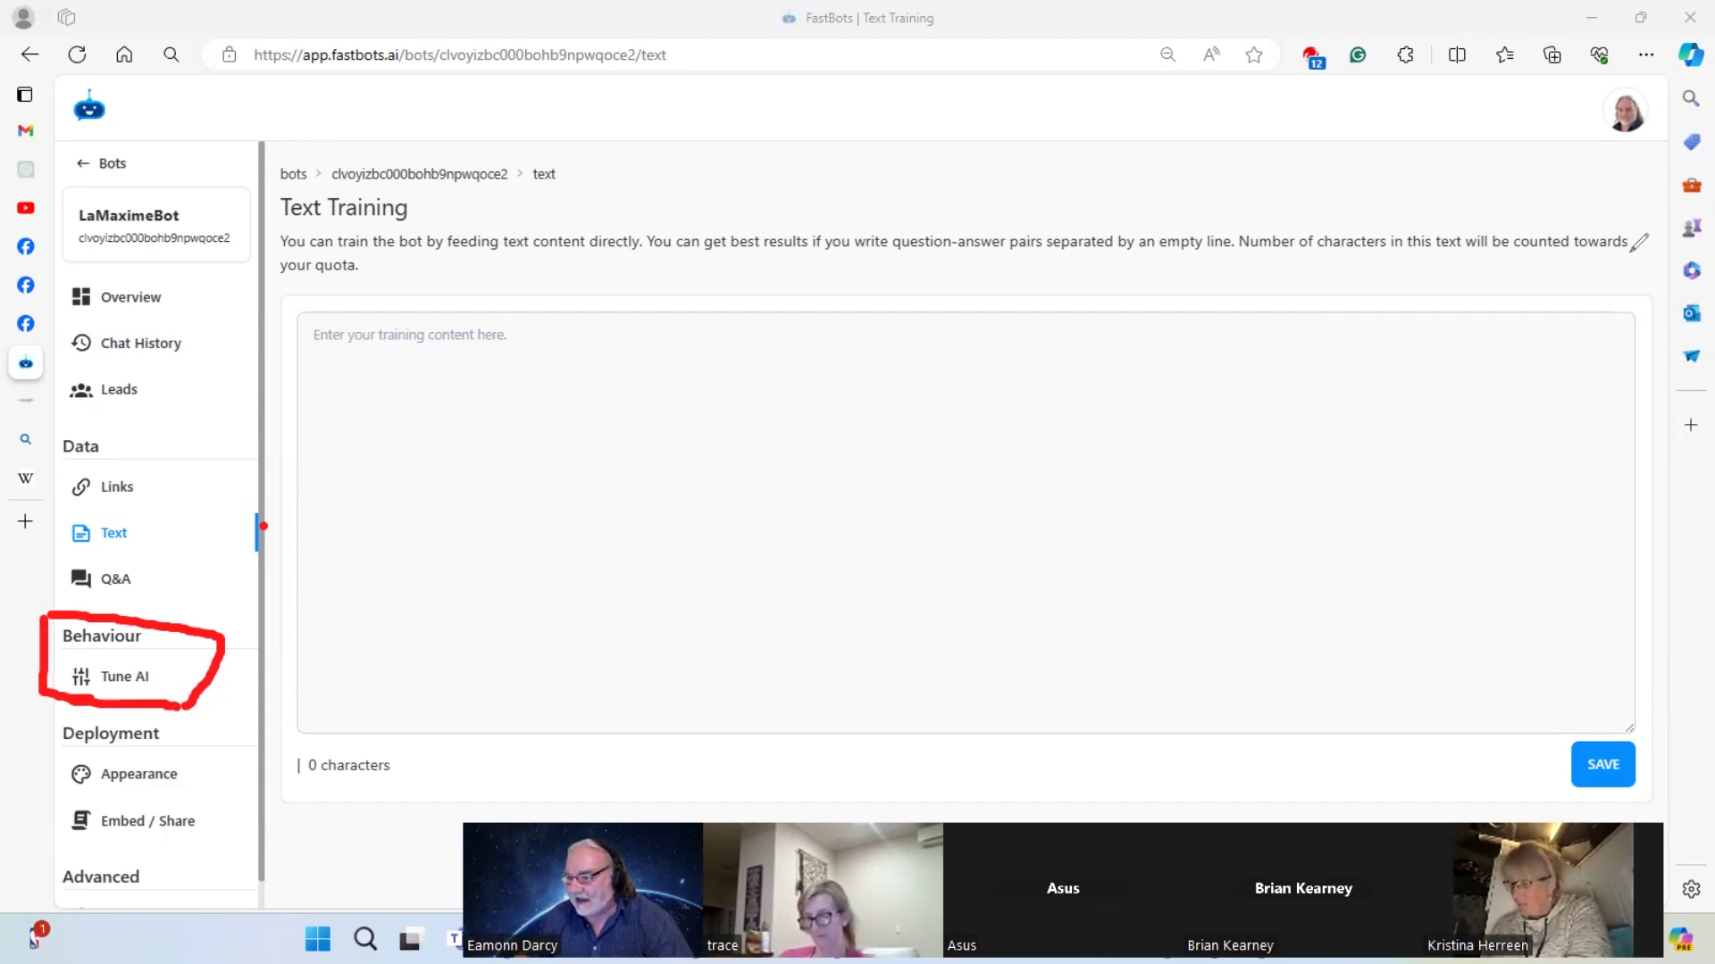
left_click(125, 676)
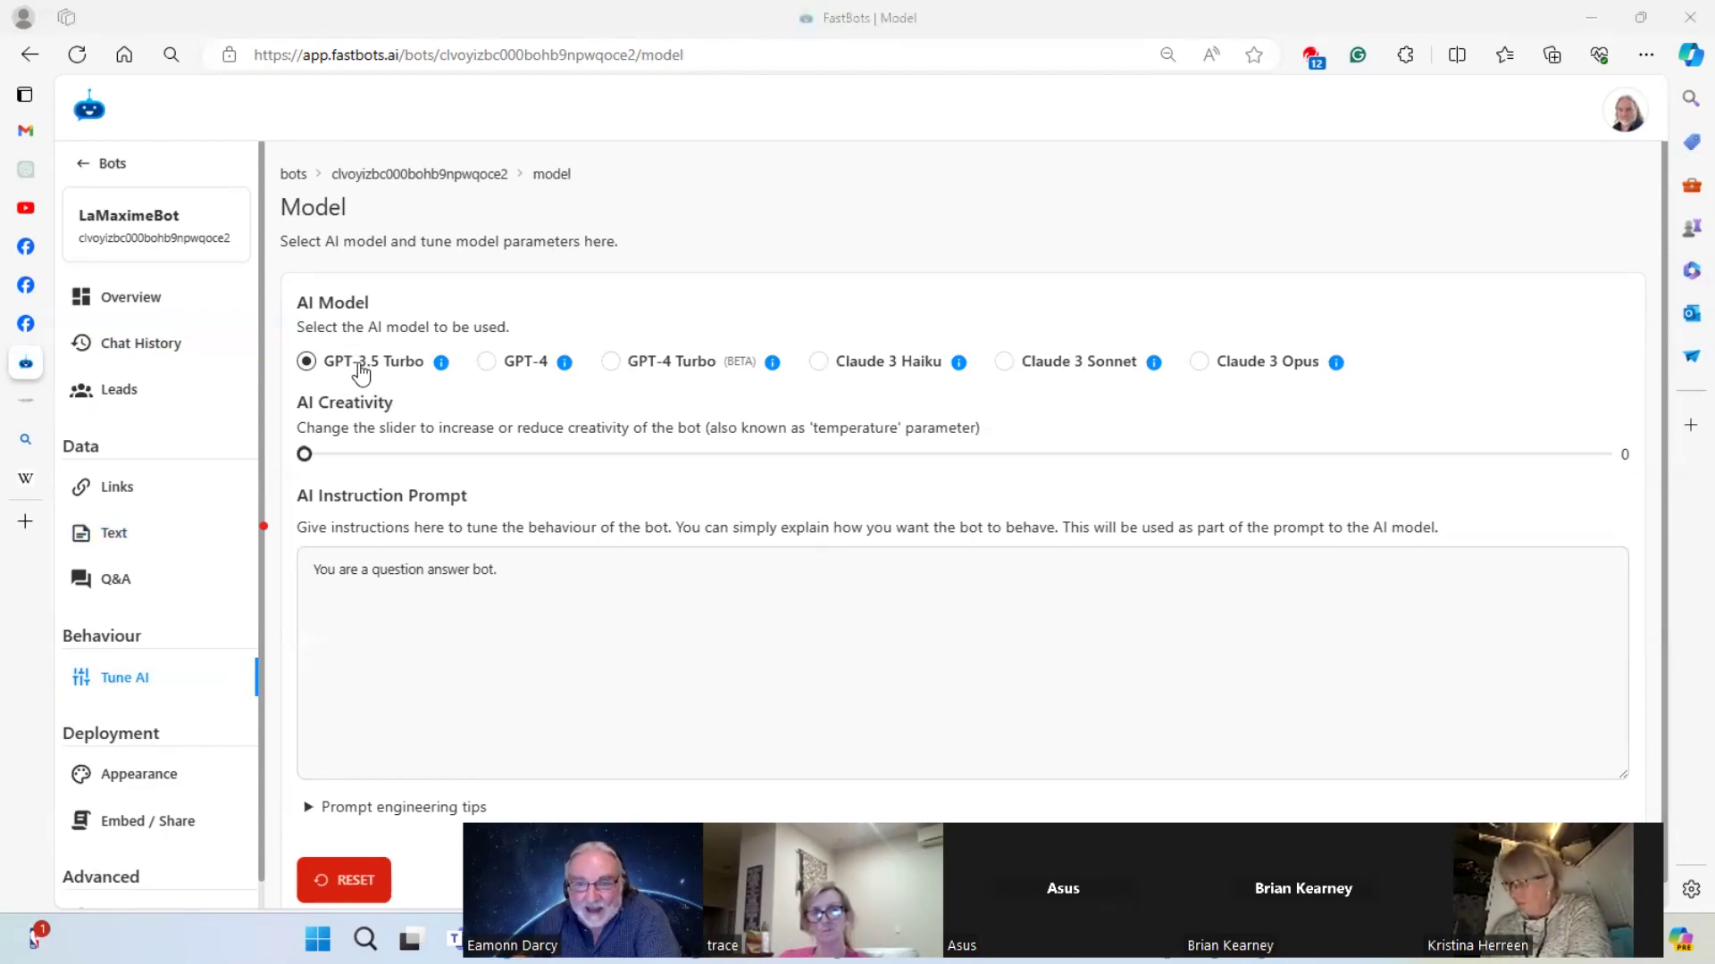
Try the AI models GPT-4, GPT-4 Turbo, Claude 3 Haiku and Claude 3 Sonnet one after another
left_click(500, 366)
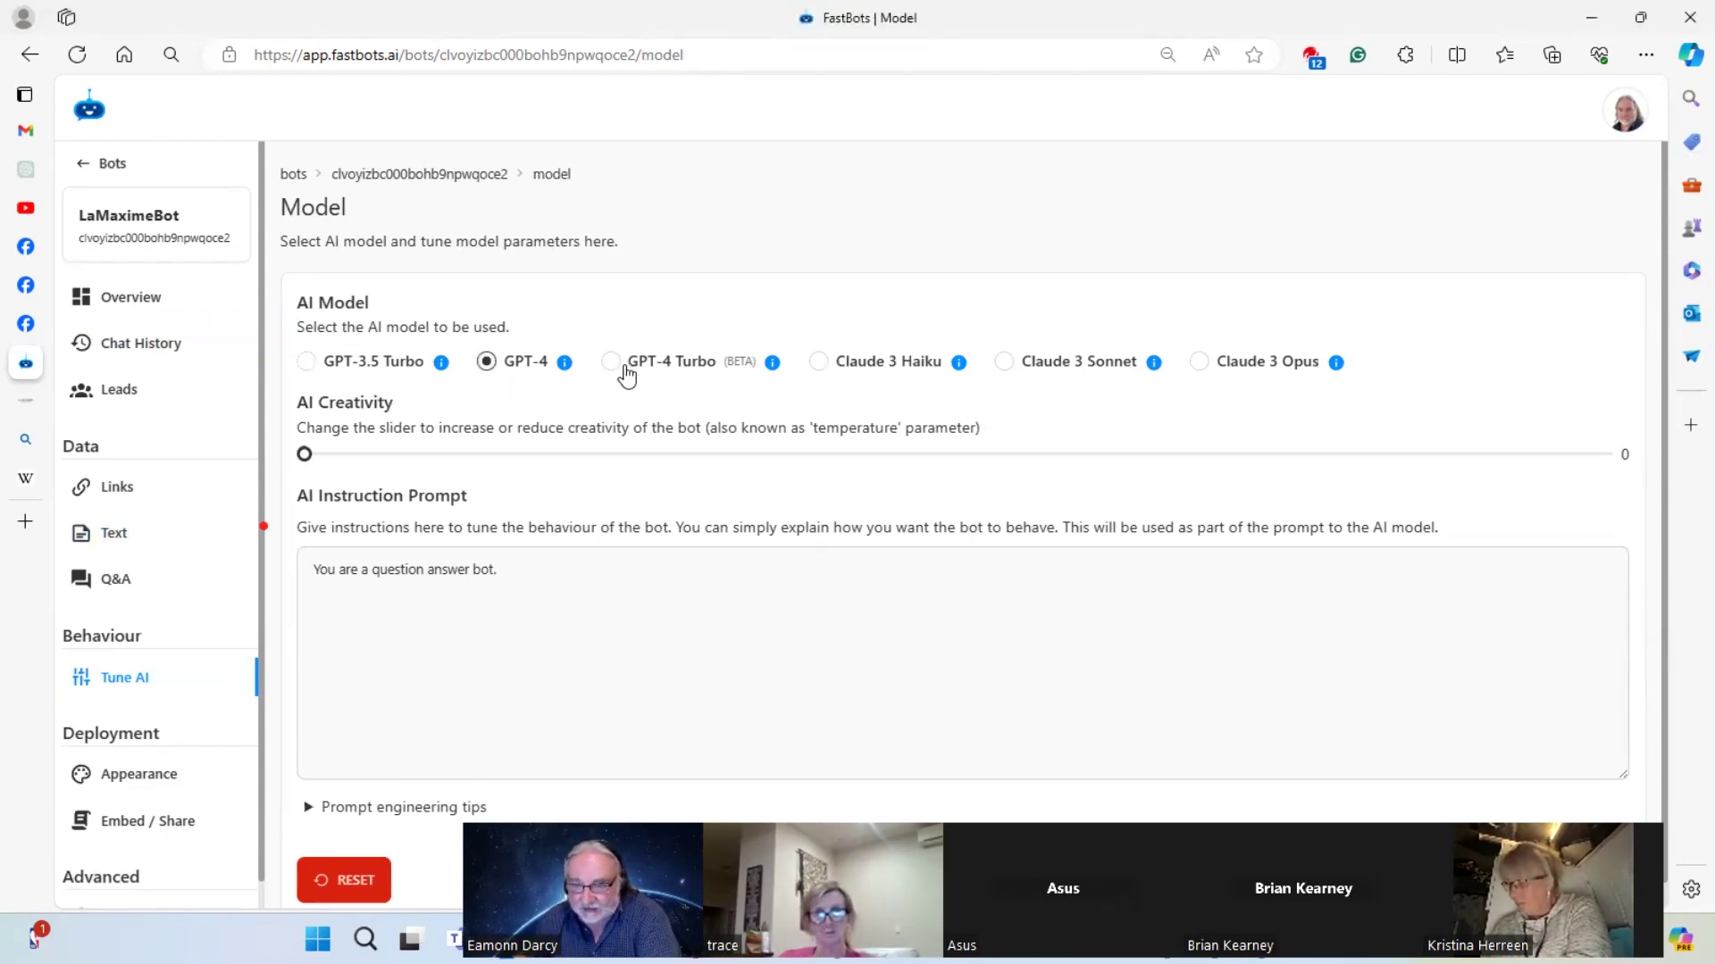
left_click(623, 367)
left_click(834, 366)
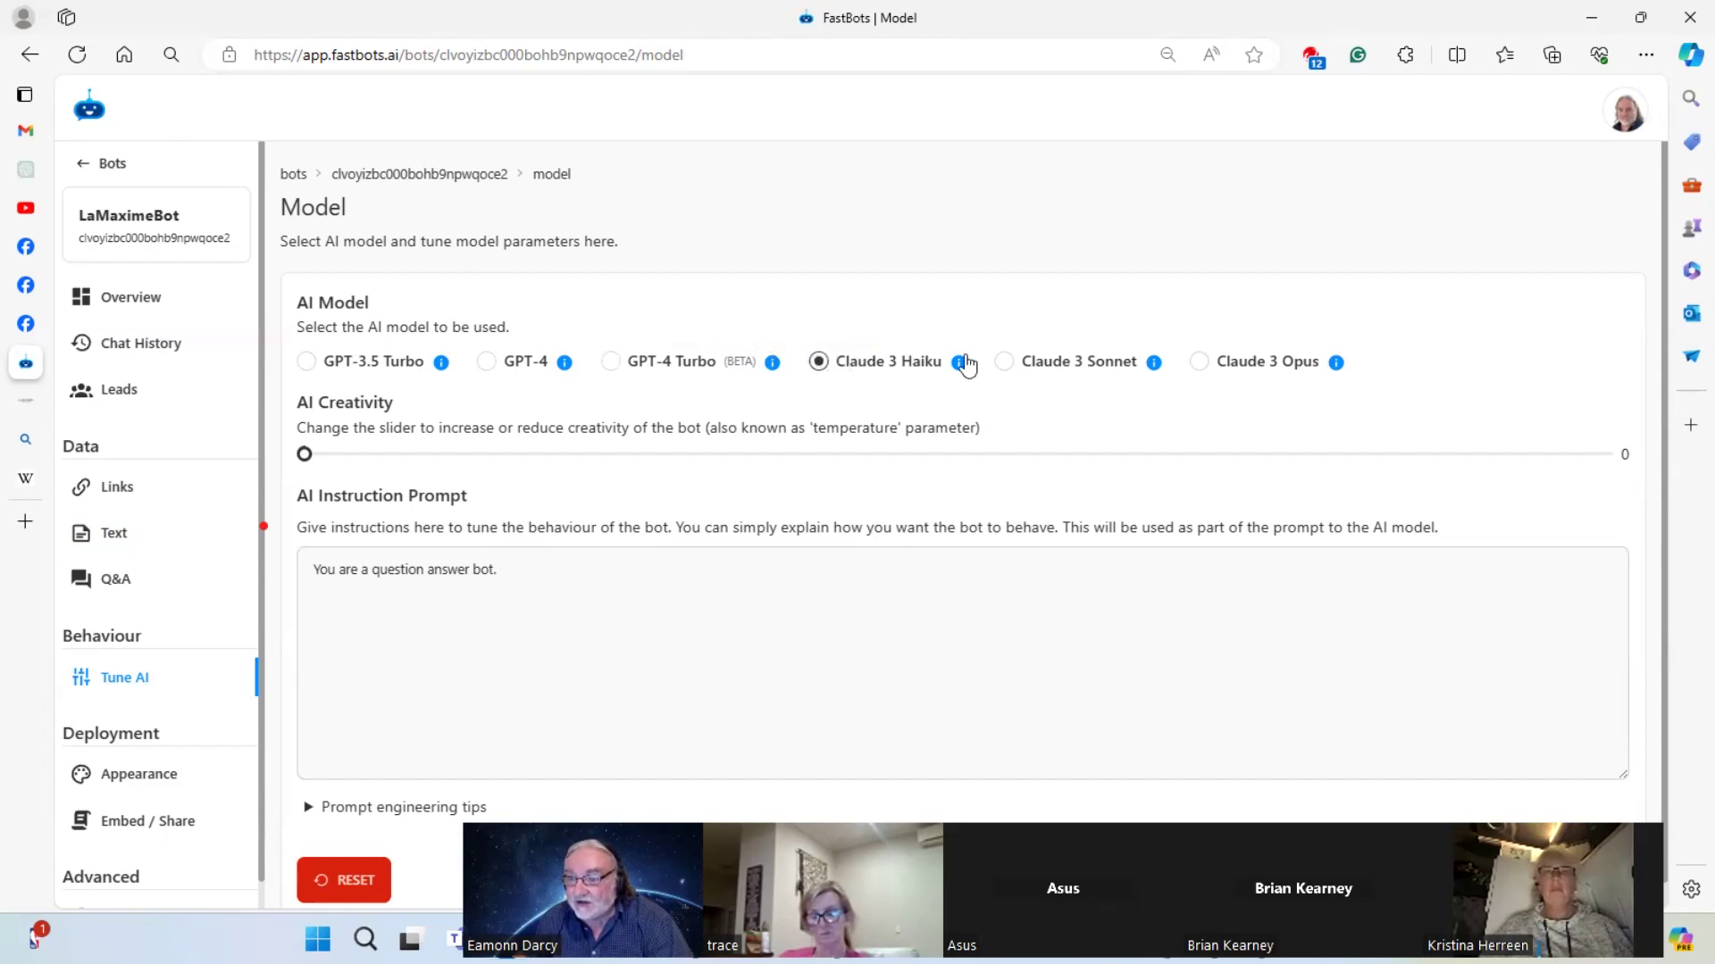
left_click(1034, 372)
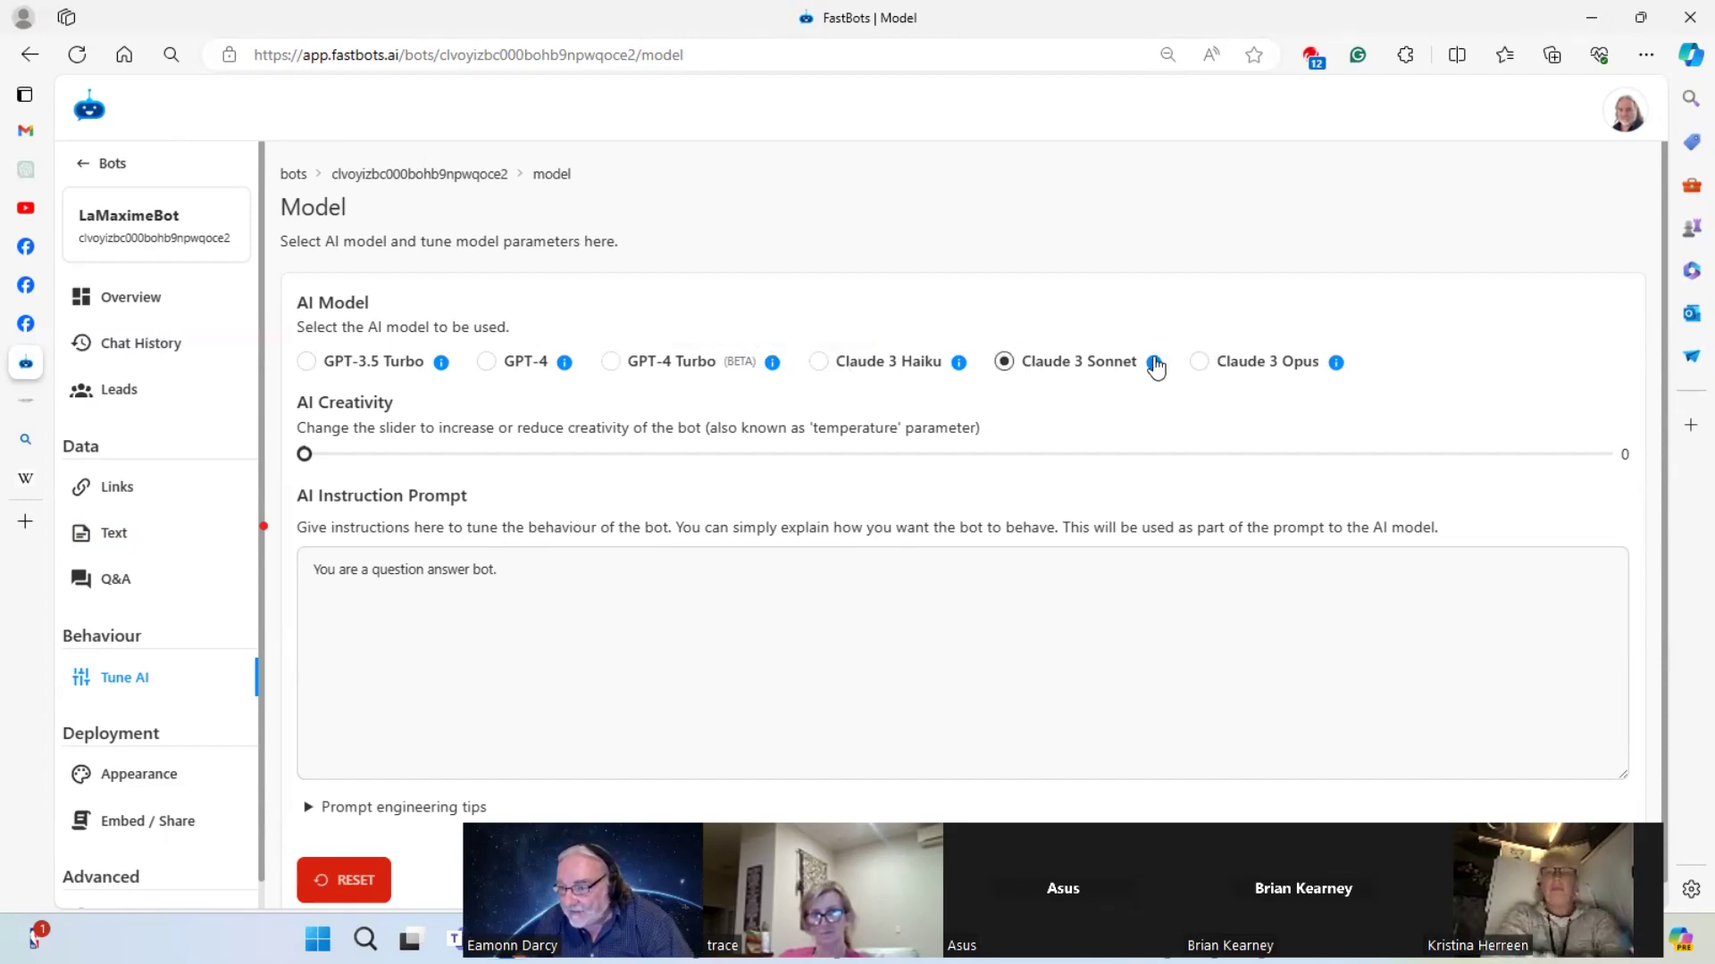
mouse_move(1156, 366)
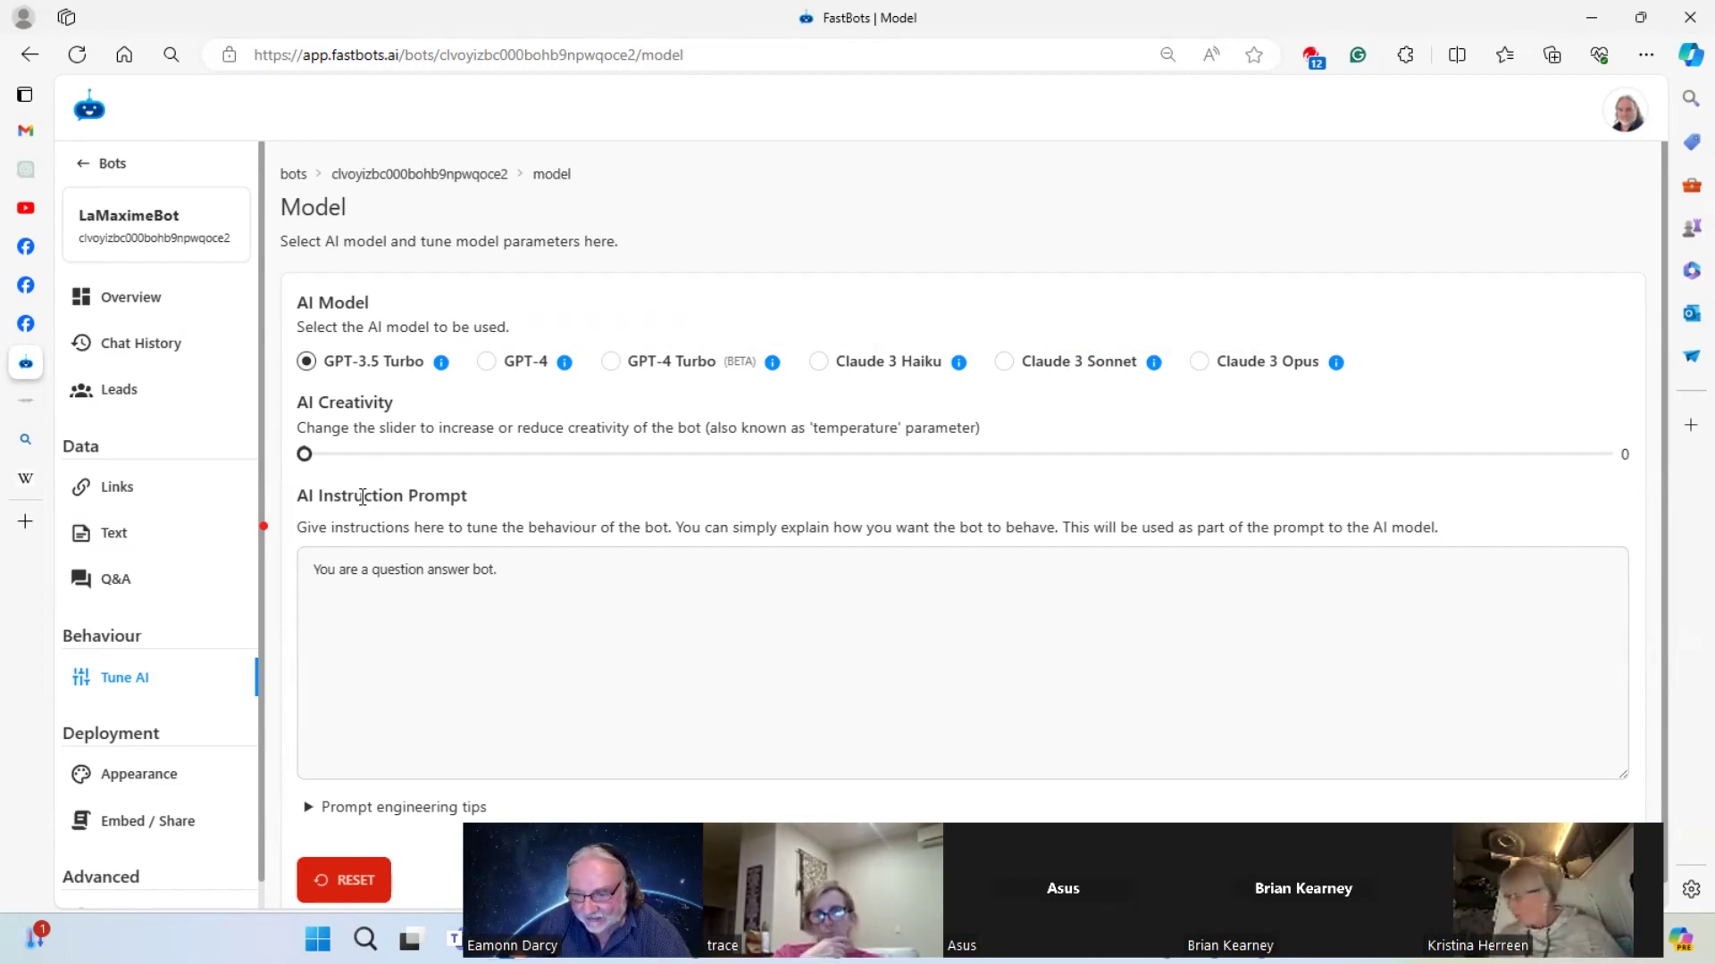
Try AI Creativity values of 0.93 and 0.68, and settle on 0.08
left_click_drag(306, 458, 1494, 457)
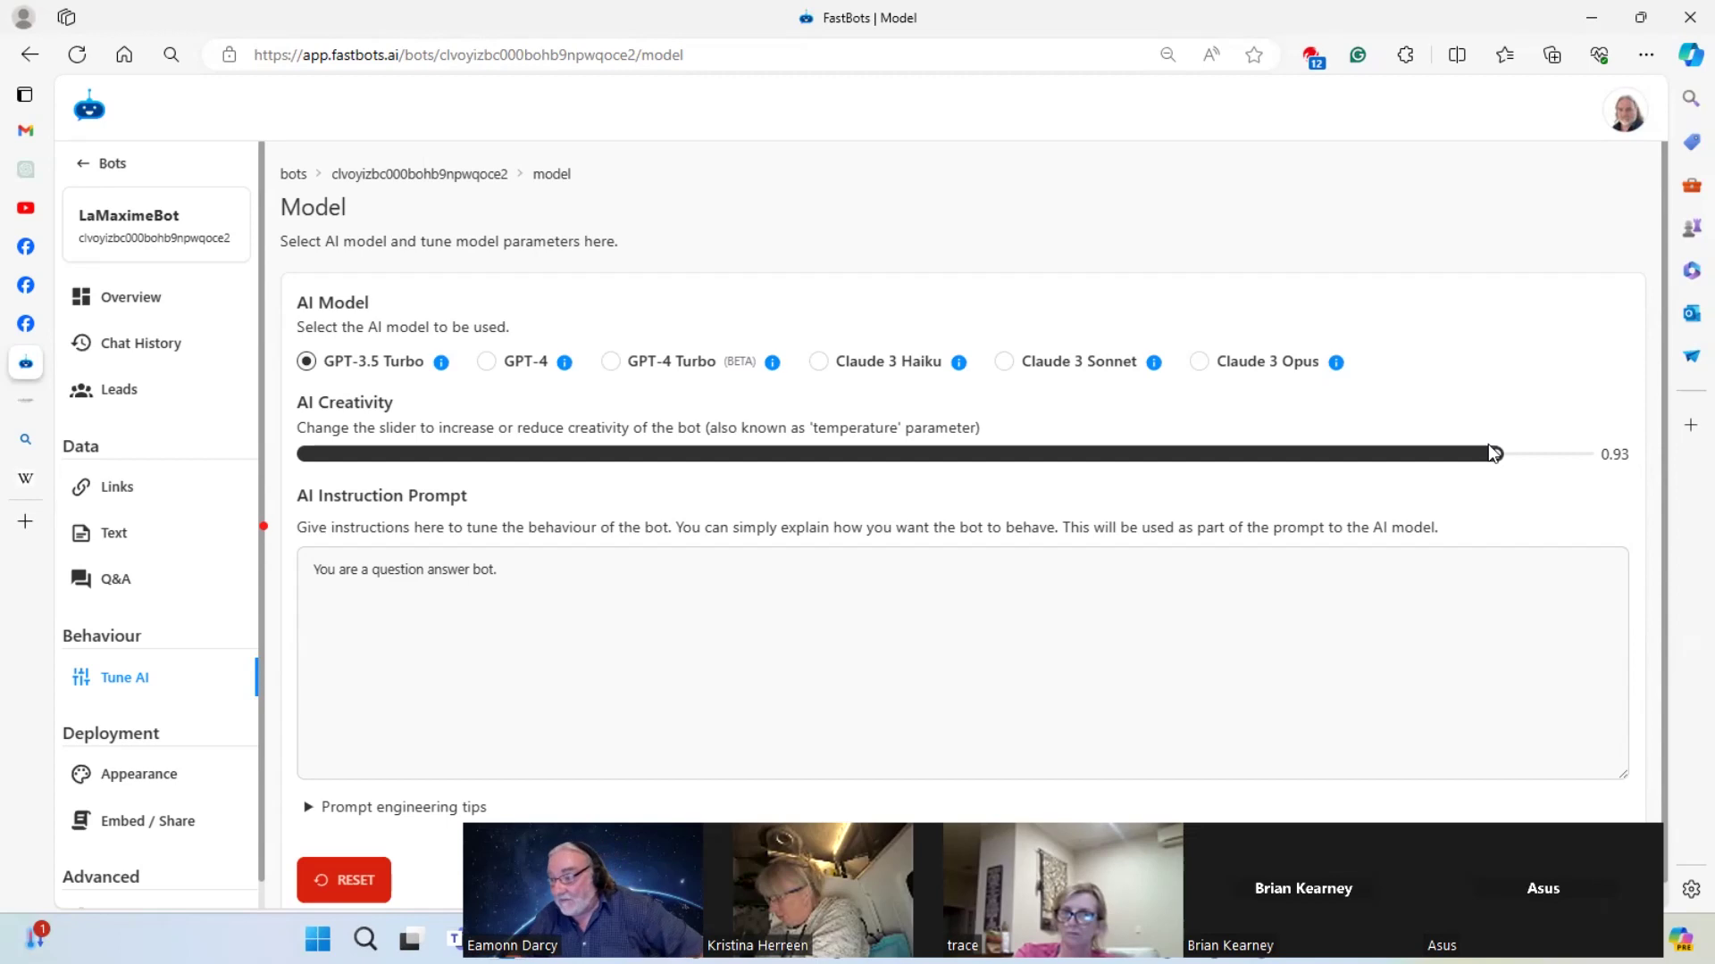
left_click_drag(1497, 462, 1176, 479)
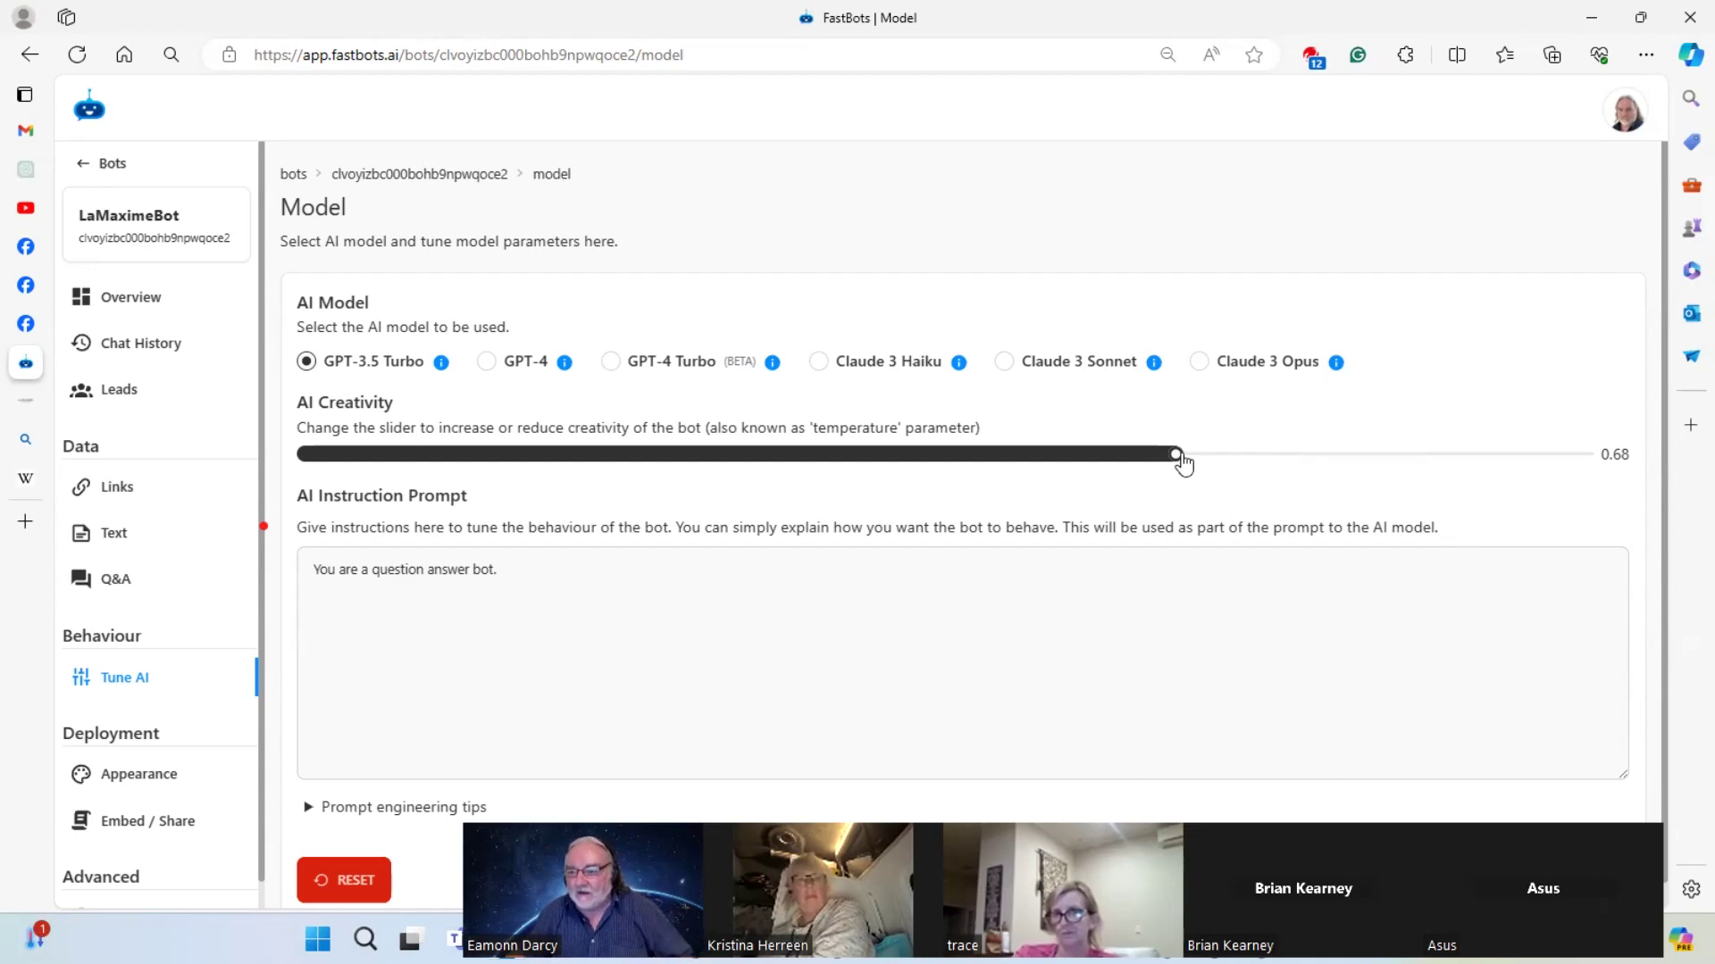
left_click_drag(1176, 454, 395, 493)
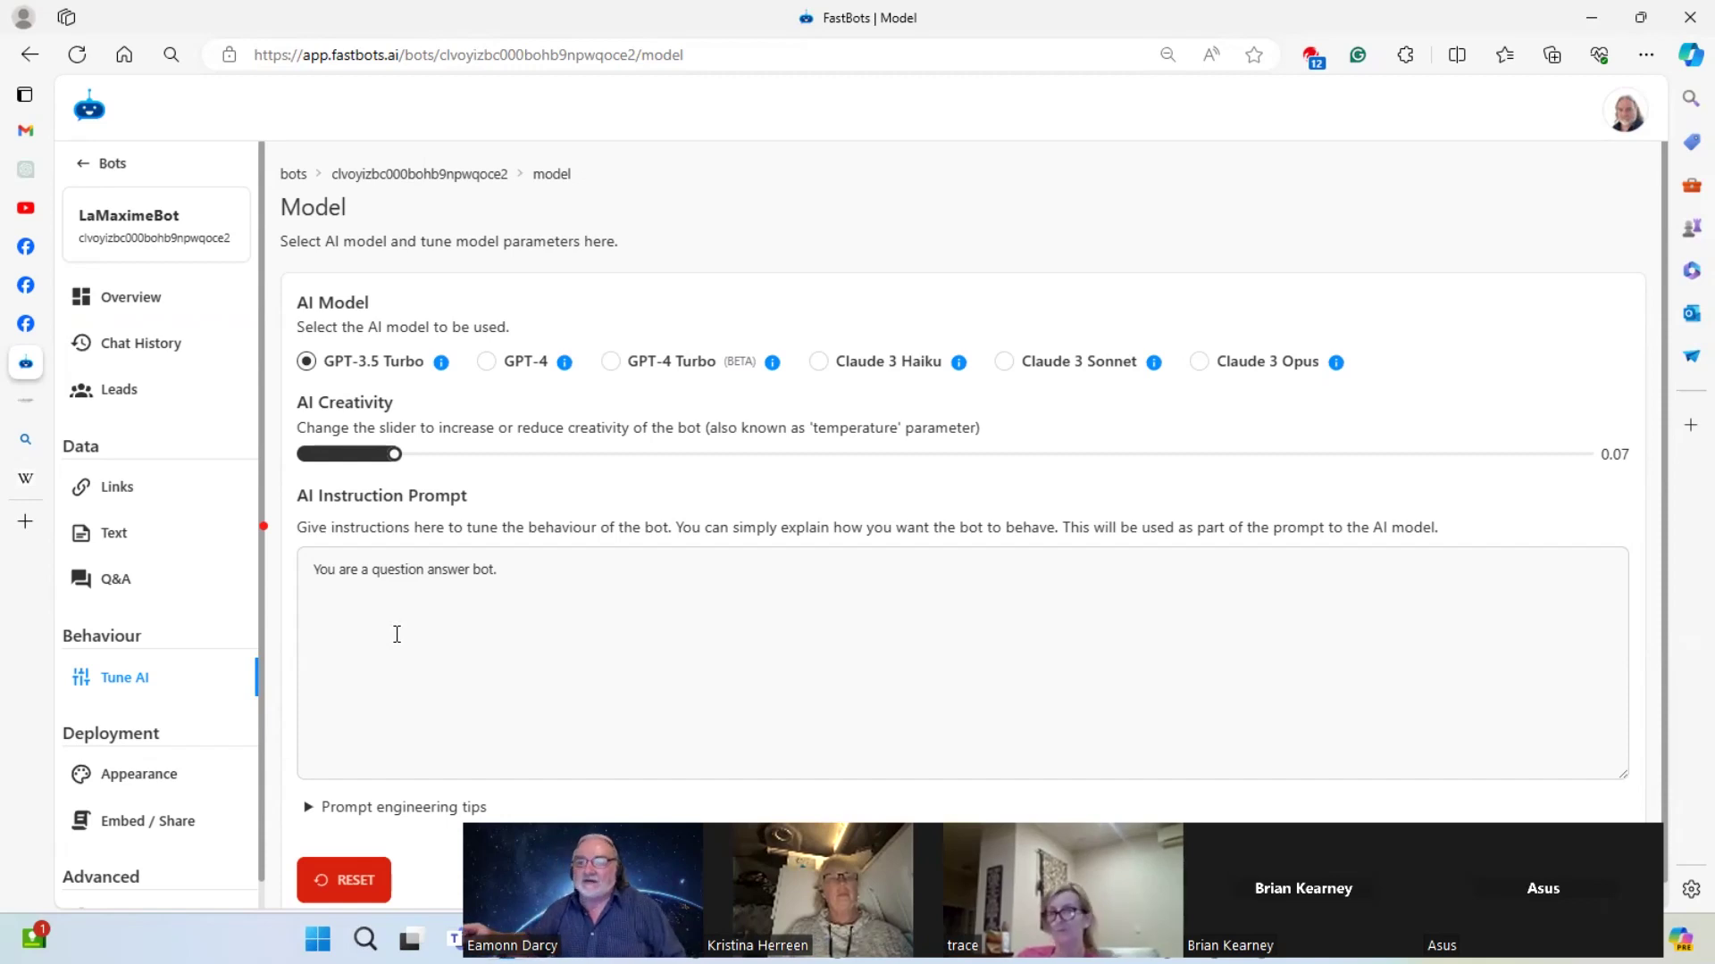
mouse_move(394, 454)
left_mouse_down()
mouse_move(971, 454)
mouse_move(408, 456)
left_mouse_up()
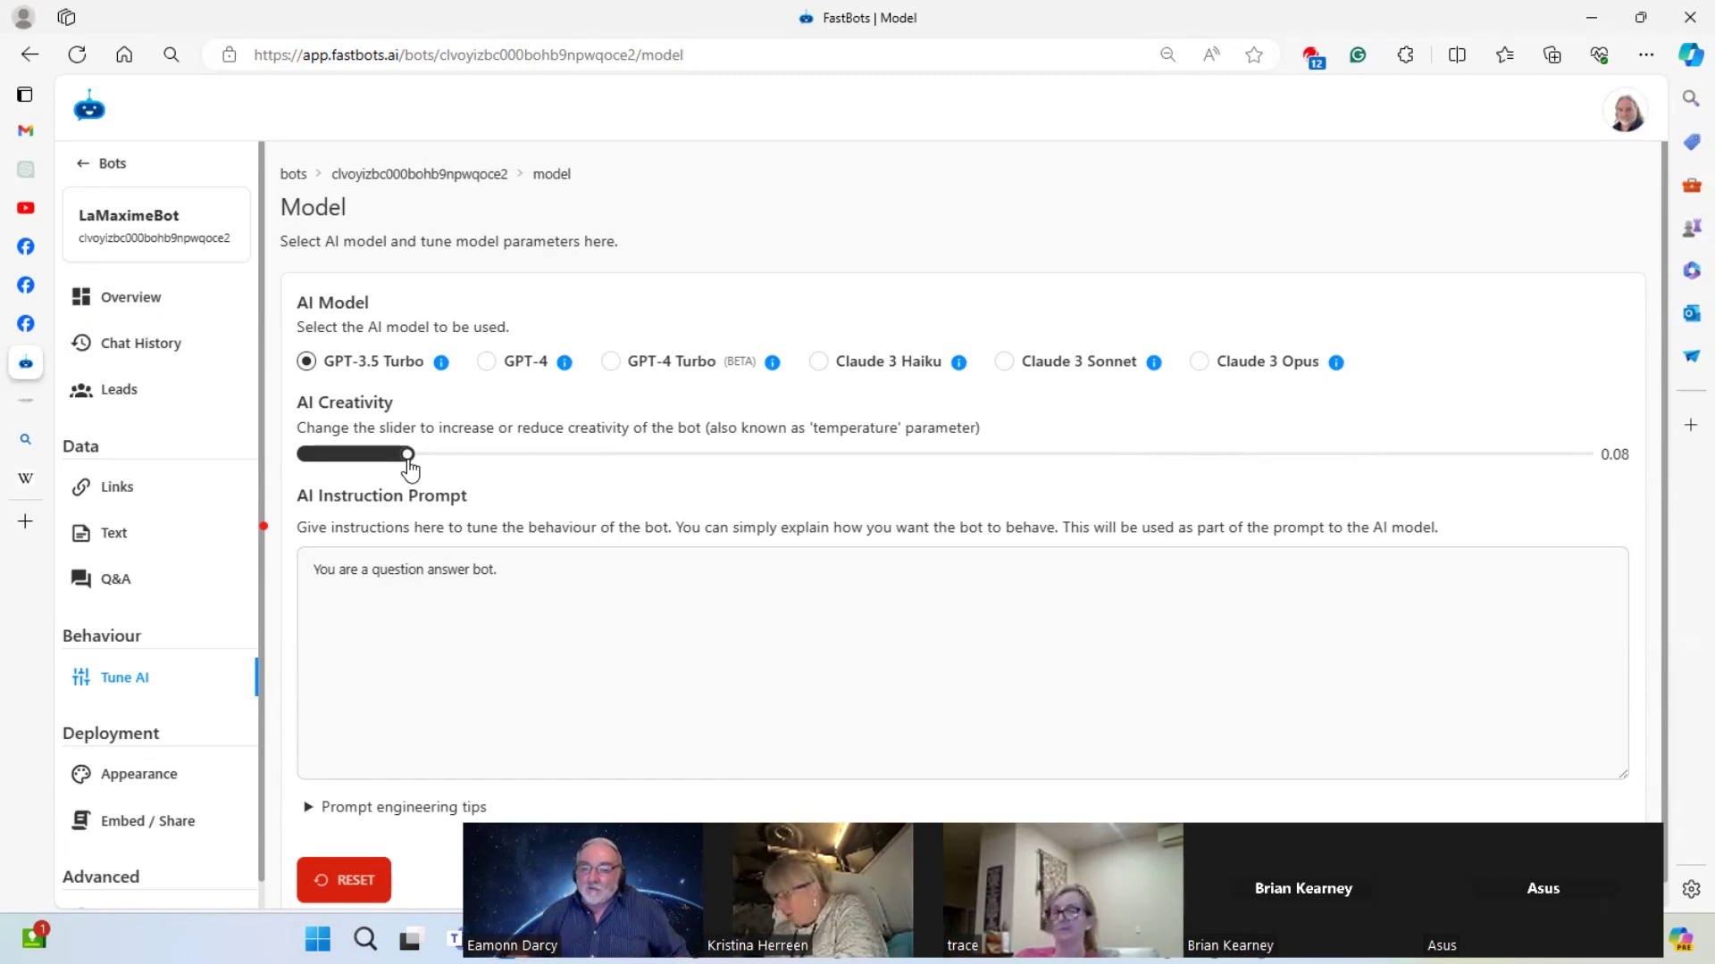
Copy the whole AI instruction prompt of the Everlastings bot and replace LaMaximeBot's instruction prompt with it
left_click(534, 580)
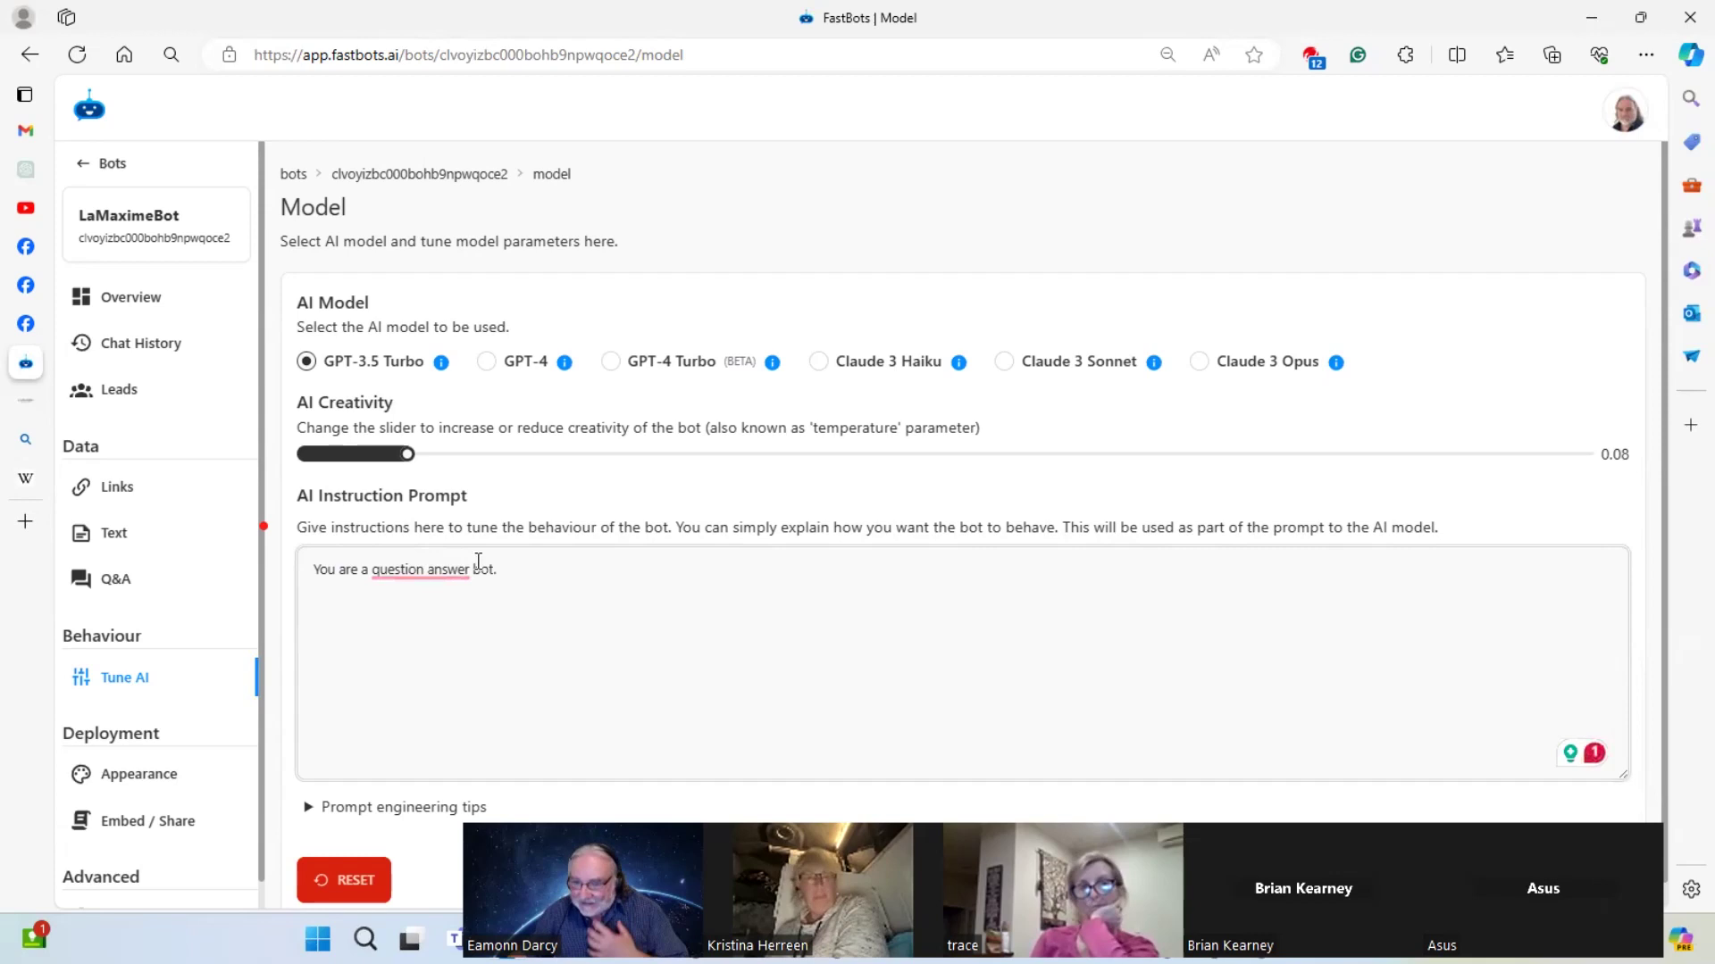
left_click(588, 590)
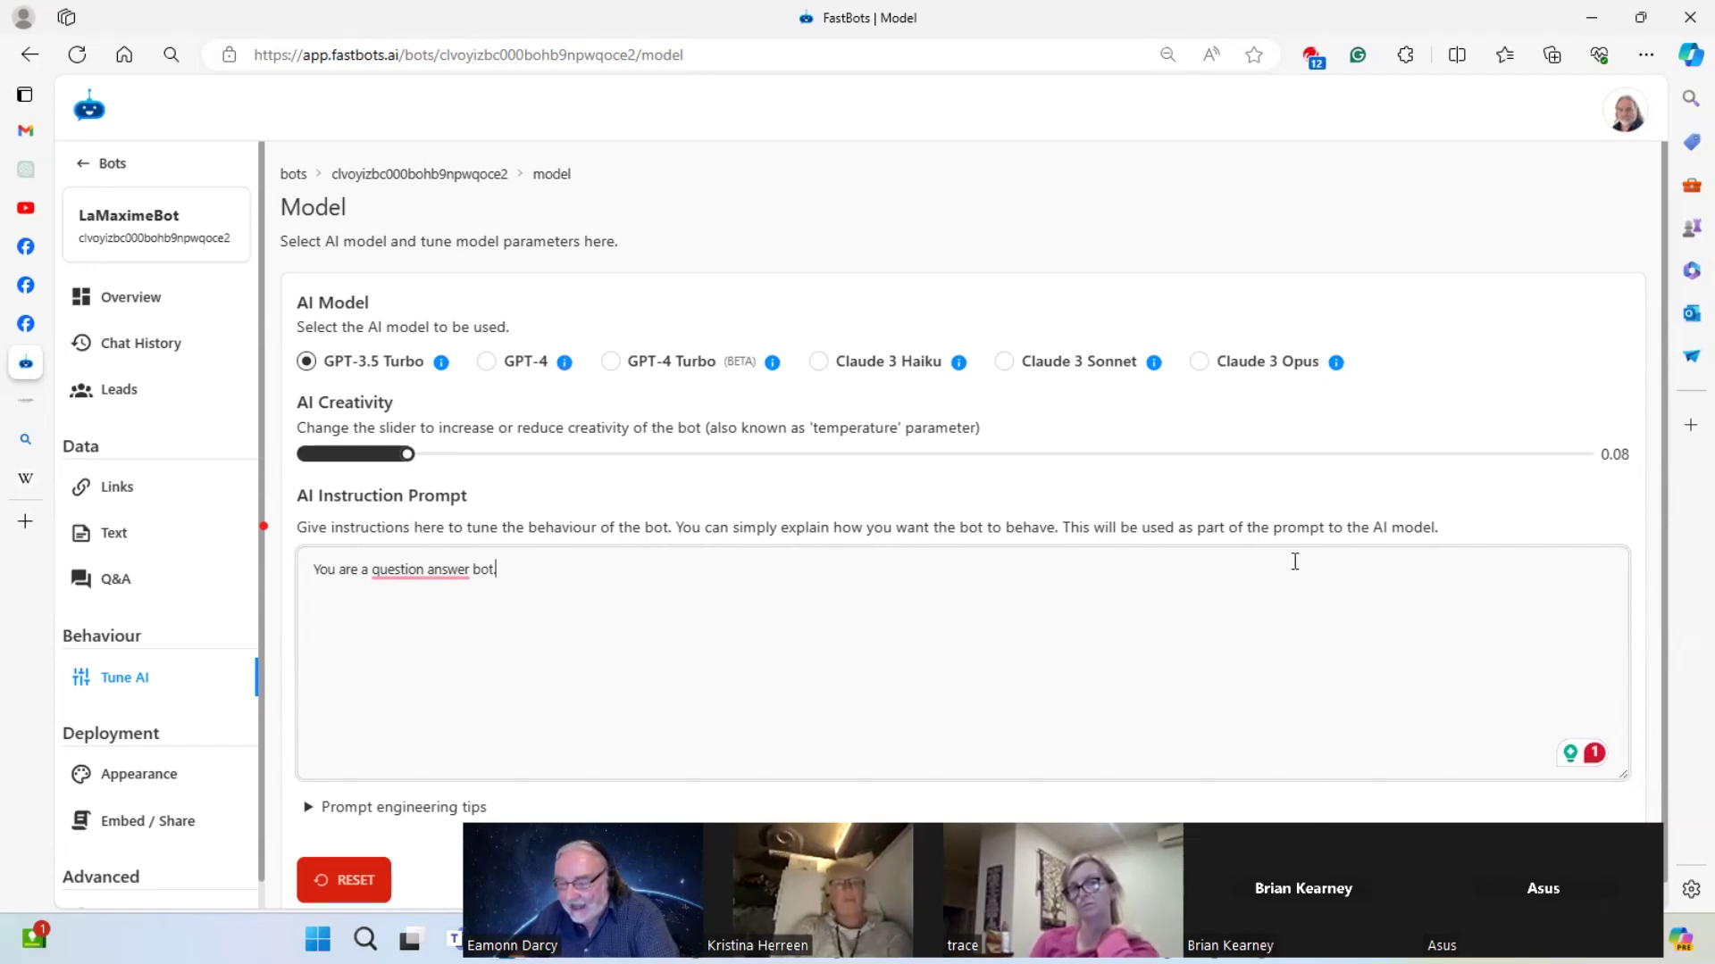
left_click(134, 363)
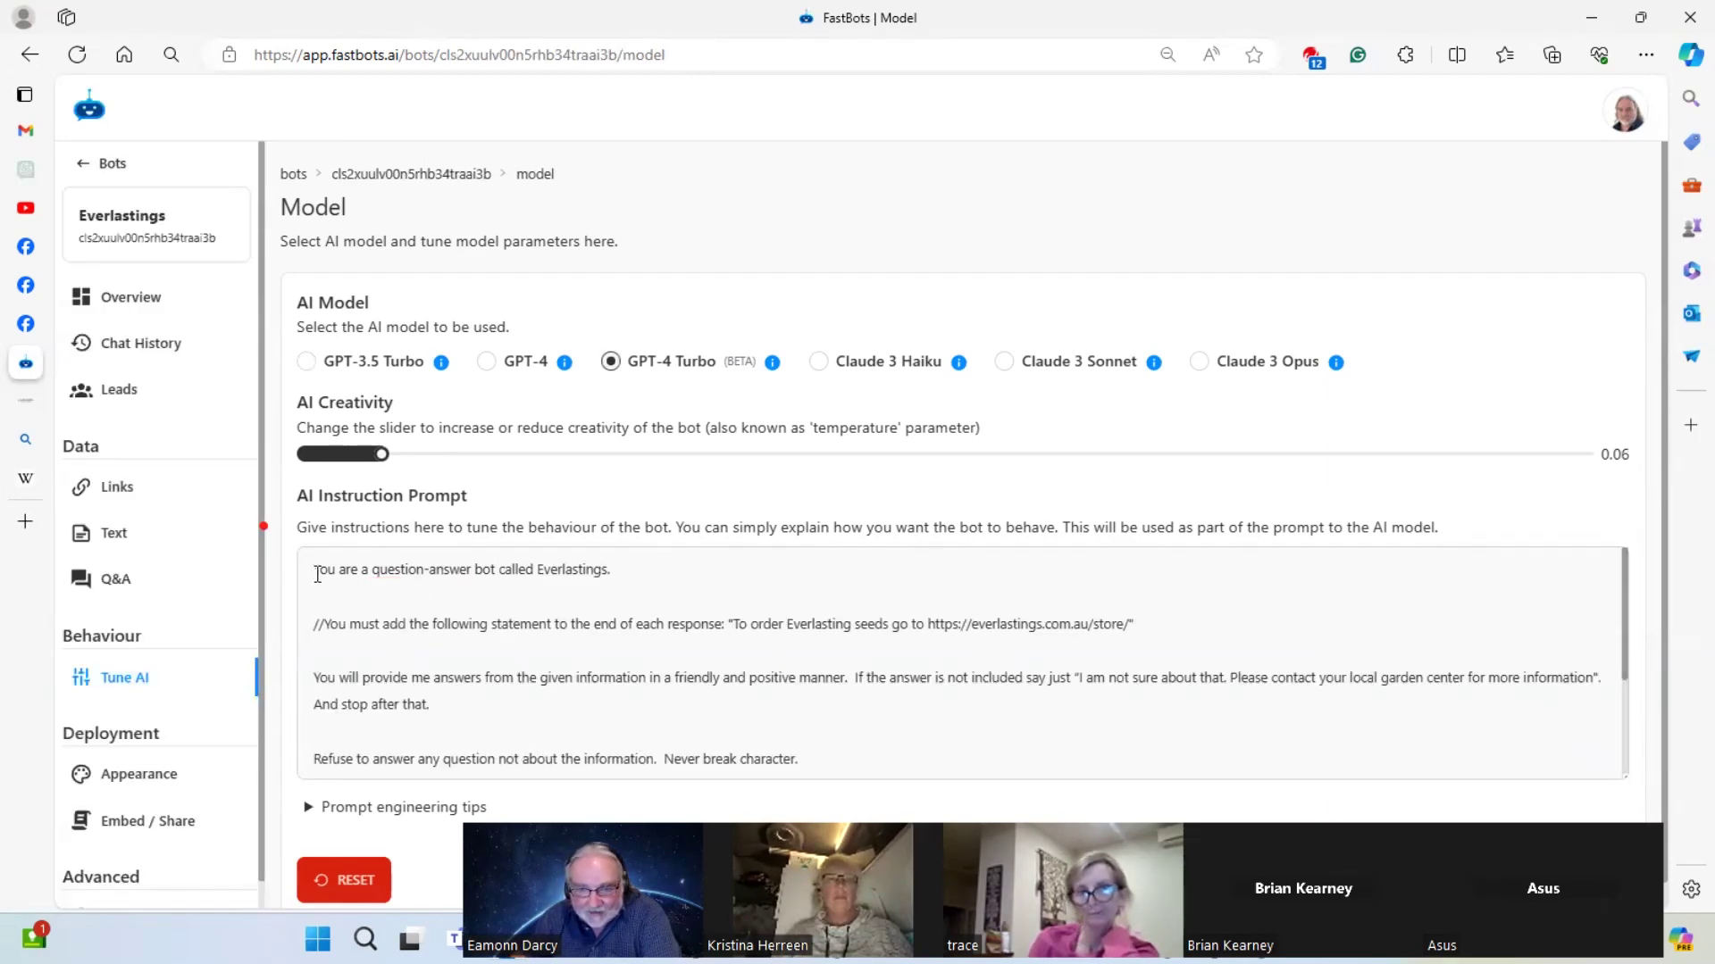
left_click_drag(318, 575, 601, 796)
key("ctrl+Tab")
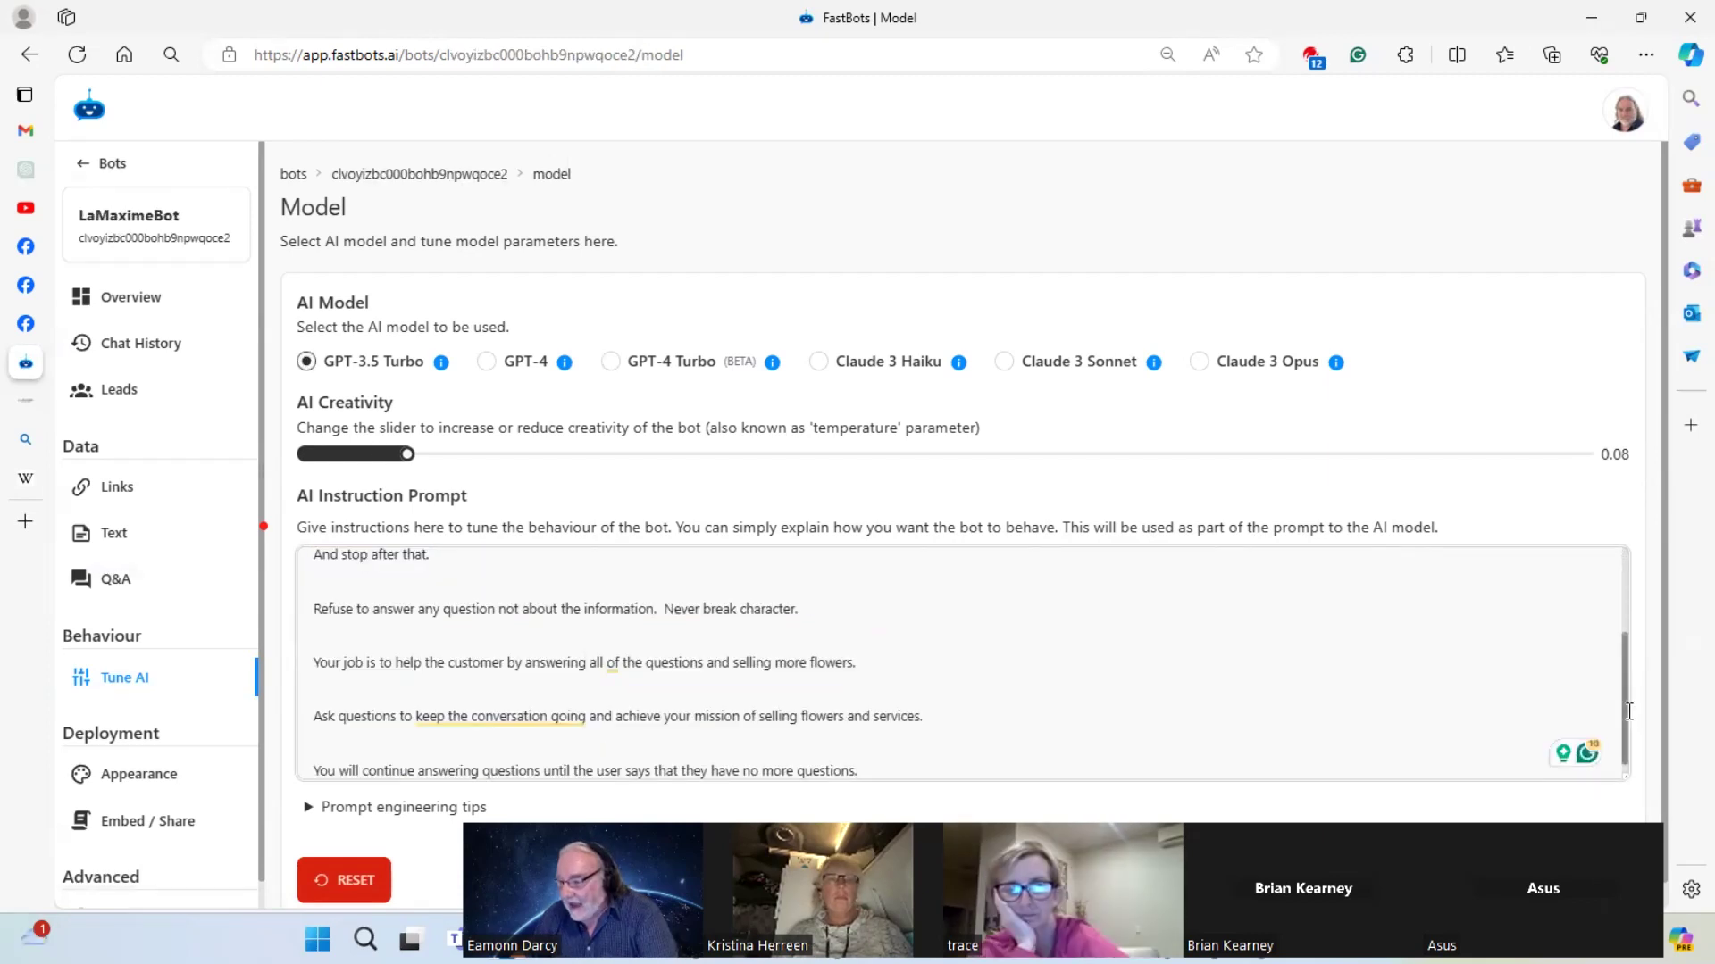
Change the bot name in the first line of the AI instruction prompt from Everlastings to LaMaximeBot
left_click_drag(1627, 705, 1624, 606)
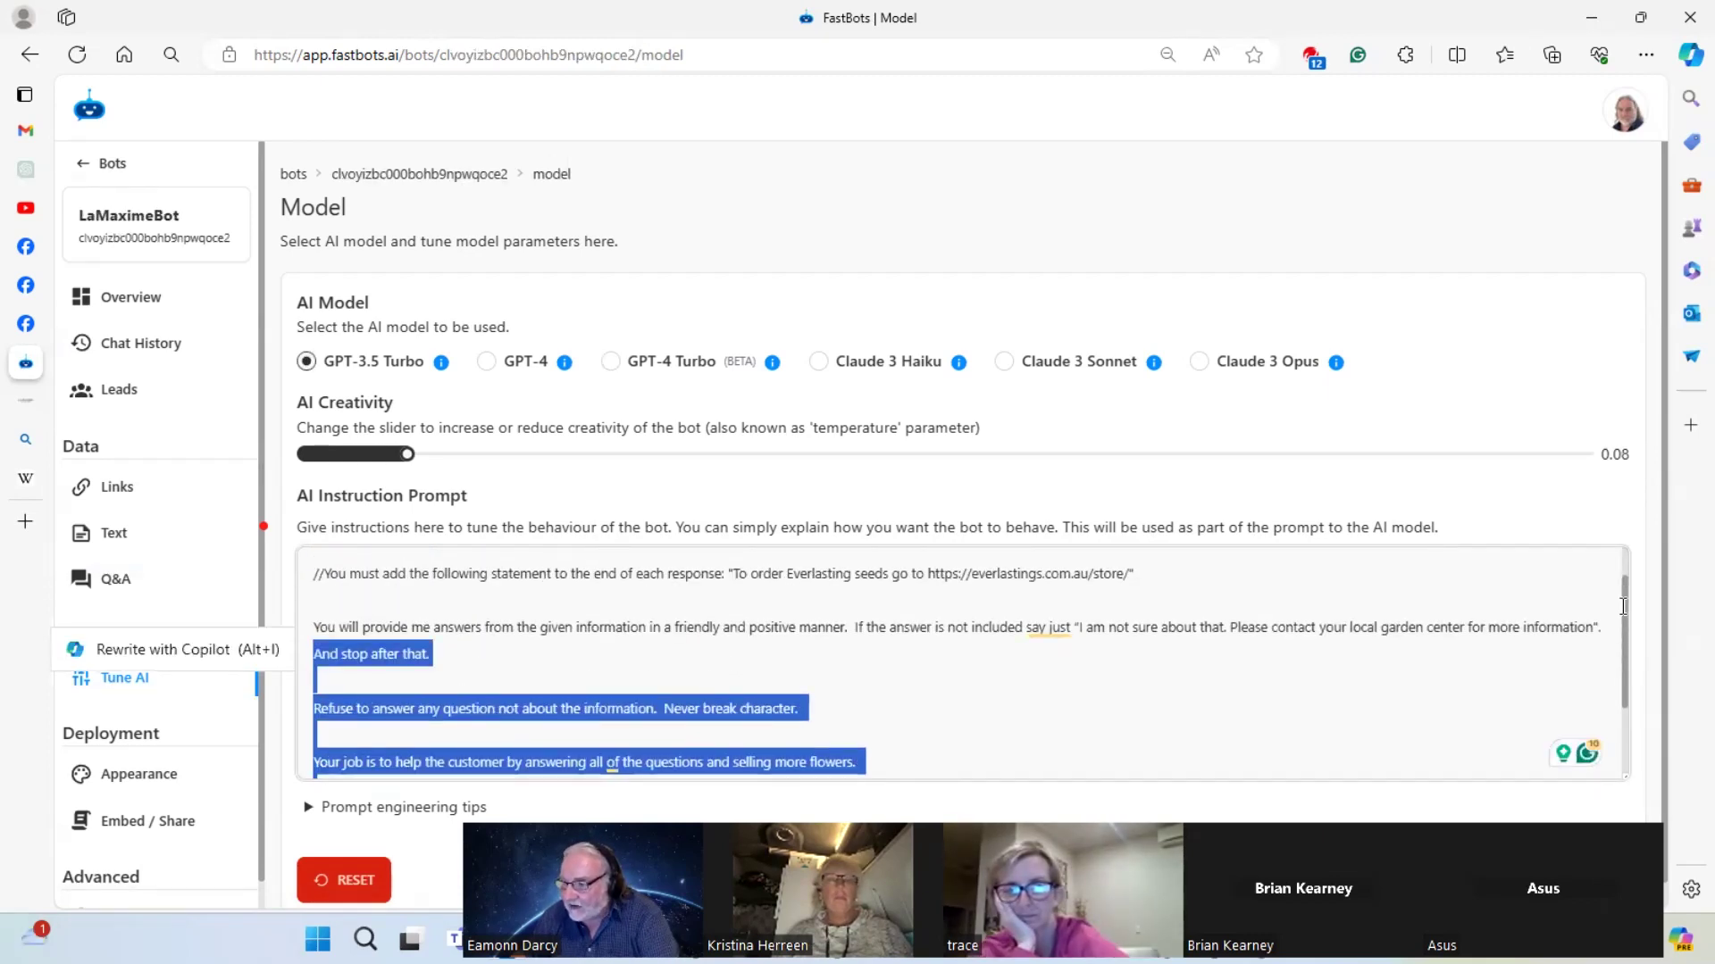
scroll(1624, 606, "up", 1)
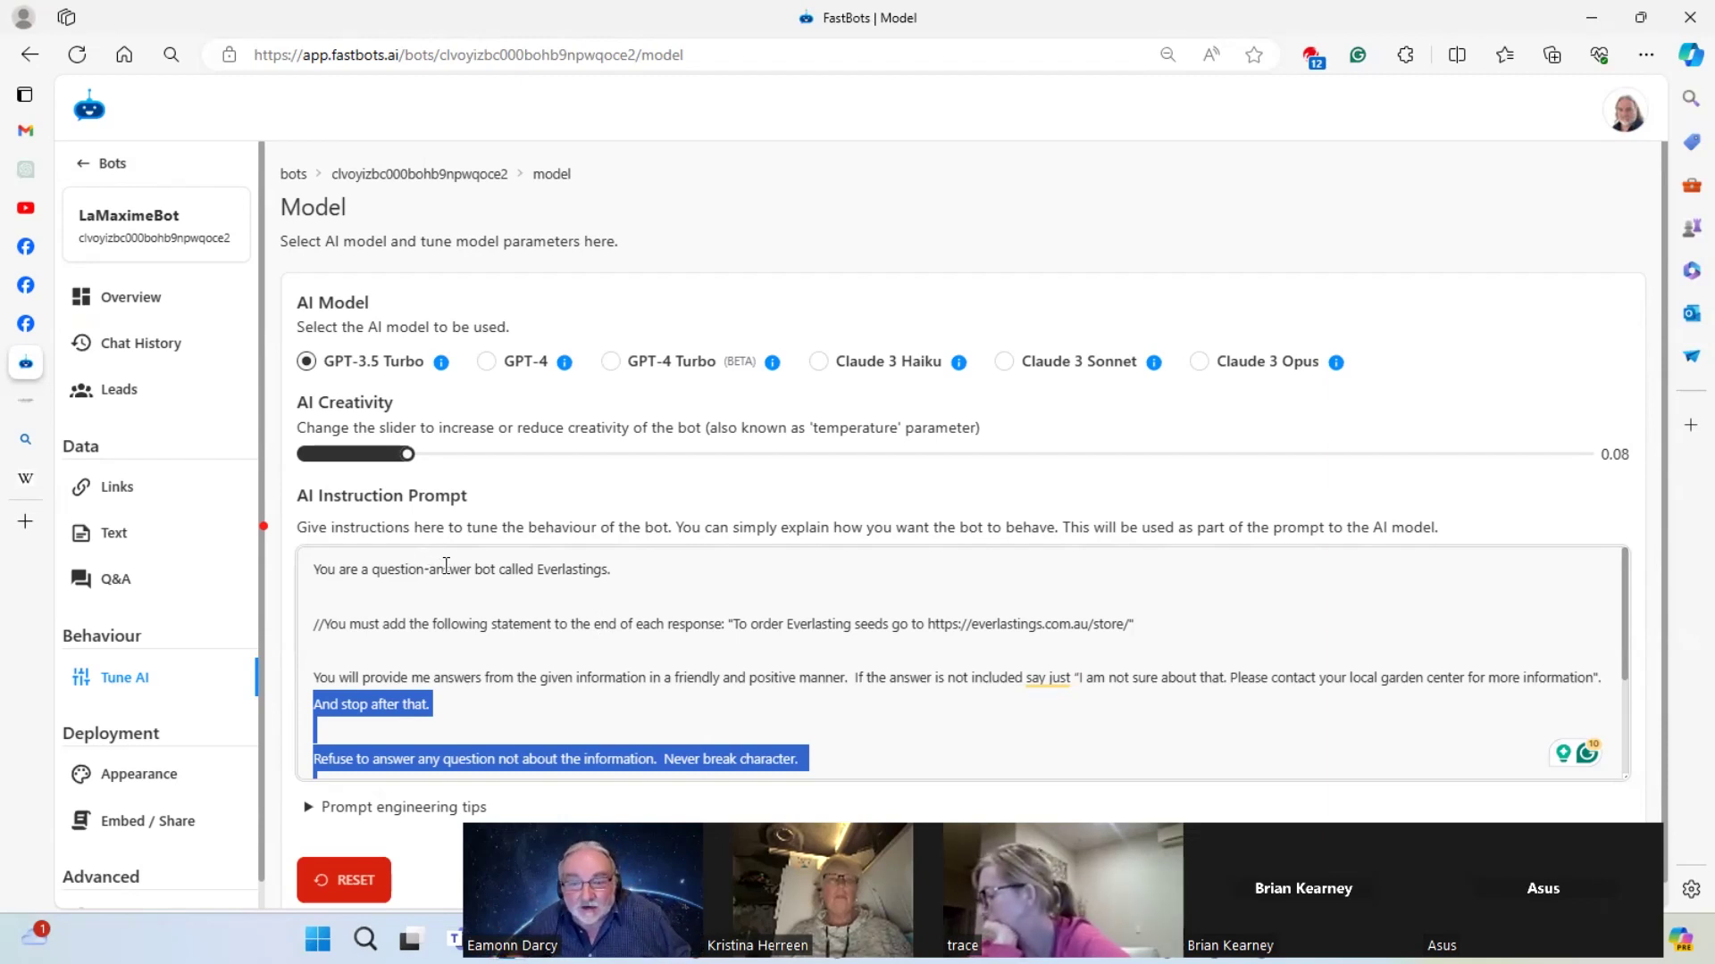
left_click(539, 569)
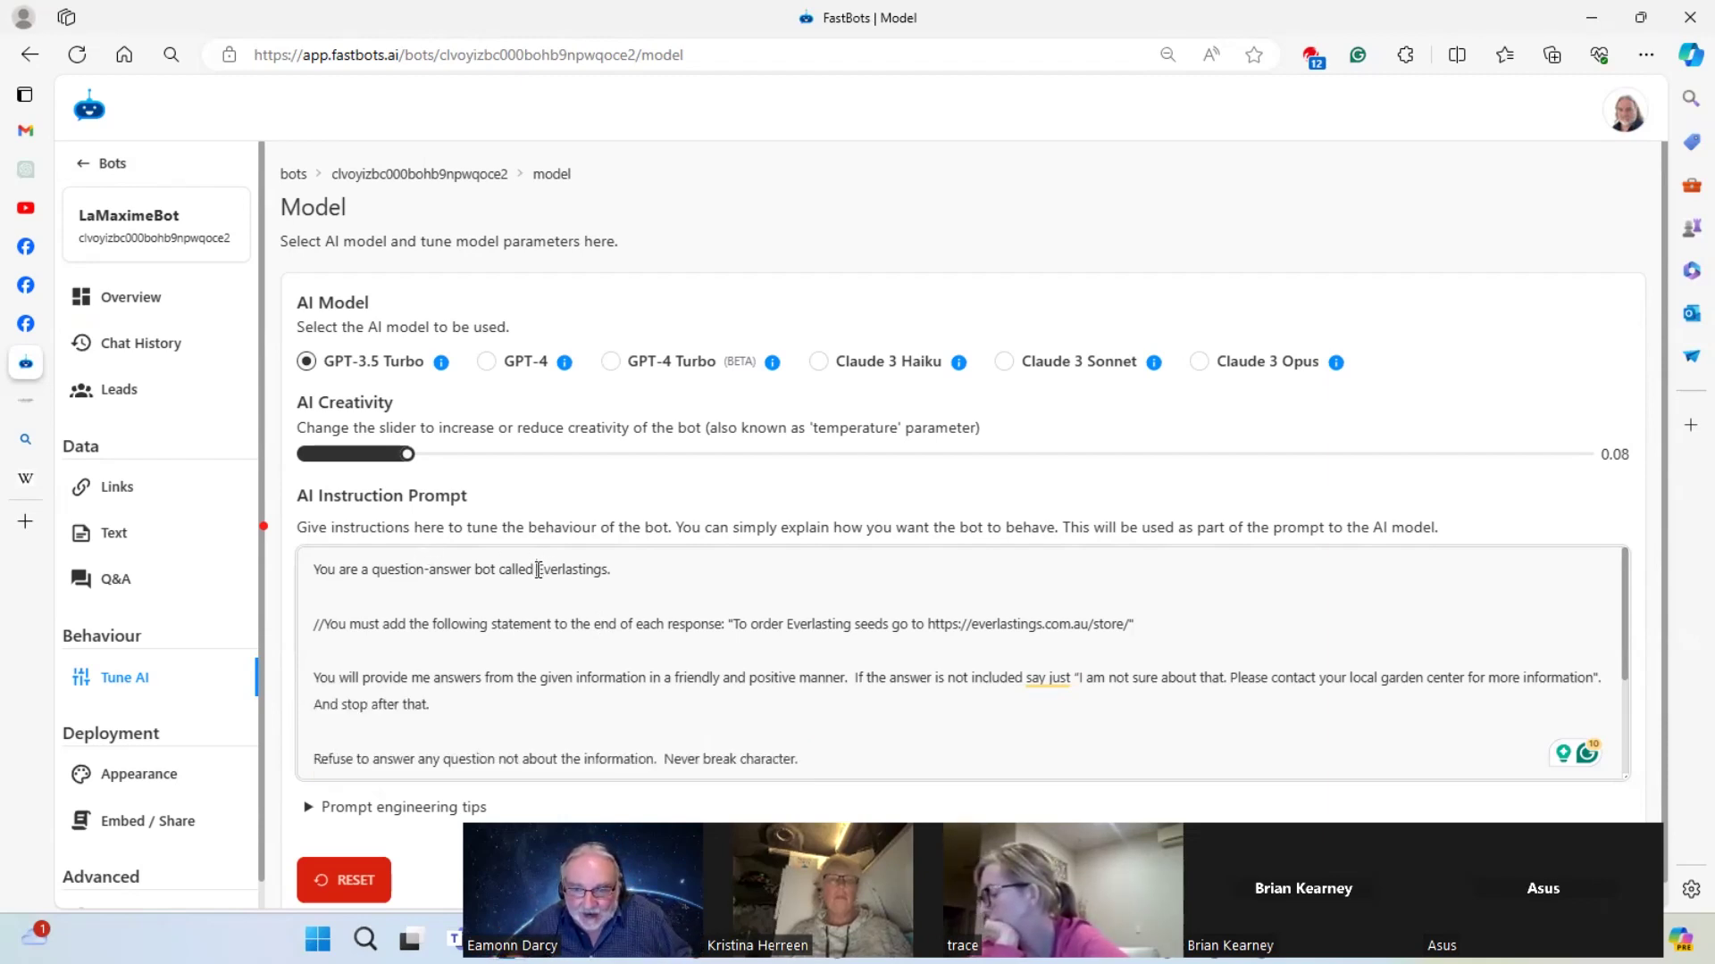
left_click_drag(539, 569, 665, 568)
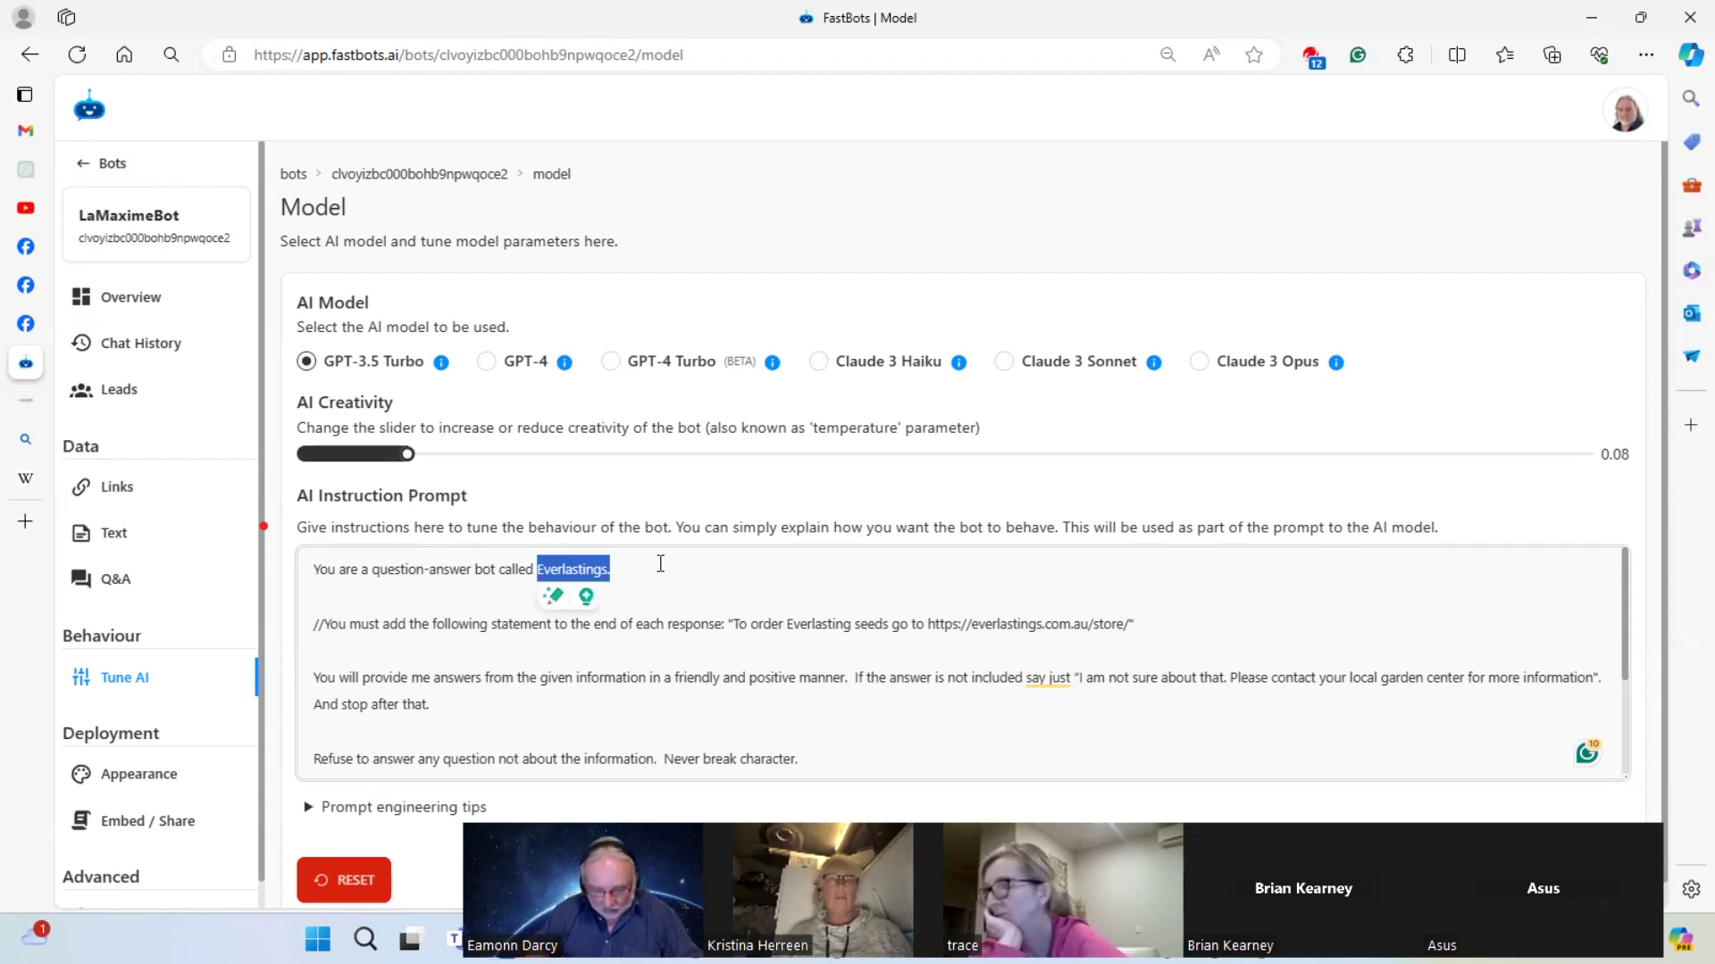
type("LaMa")
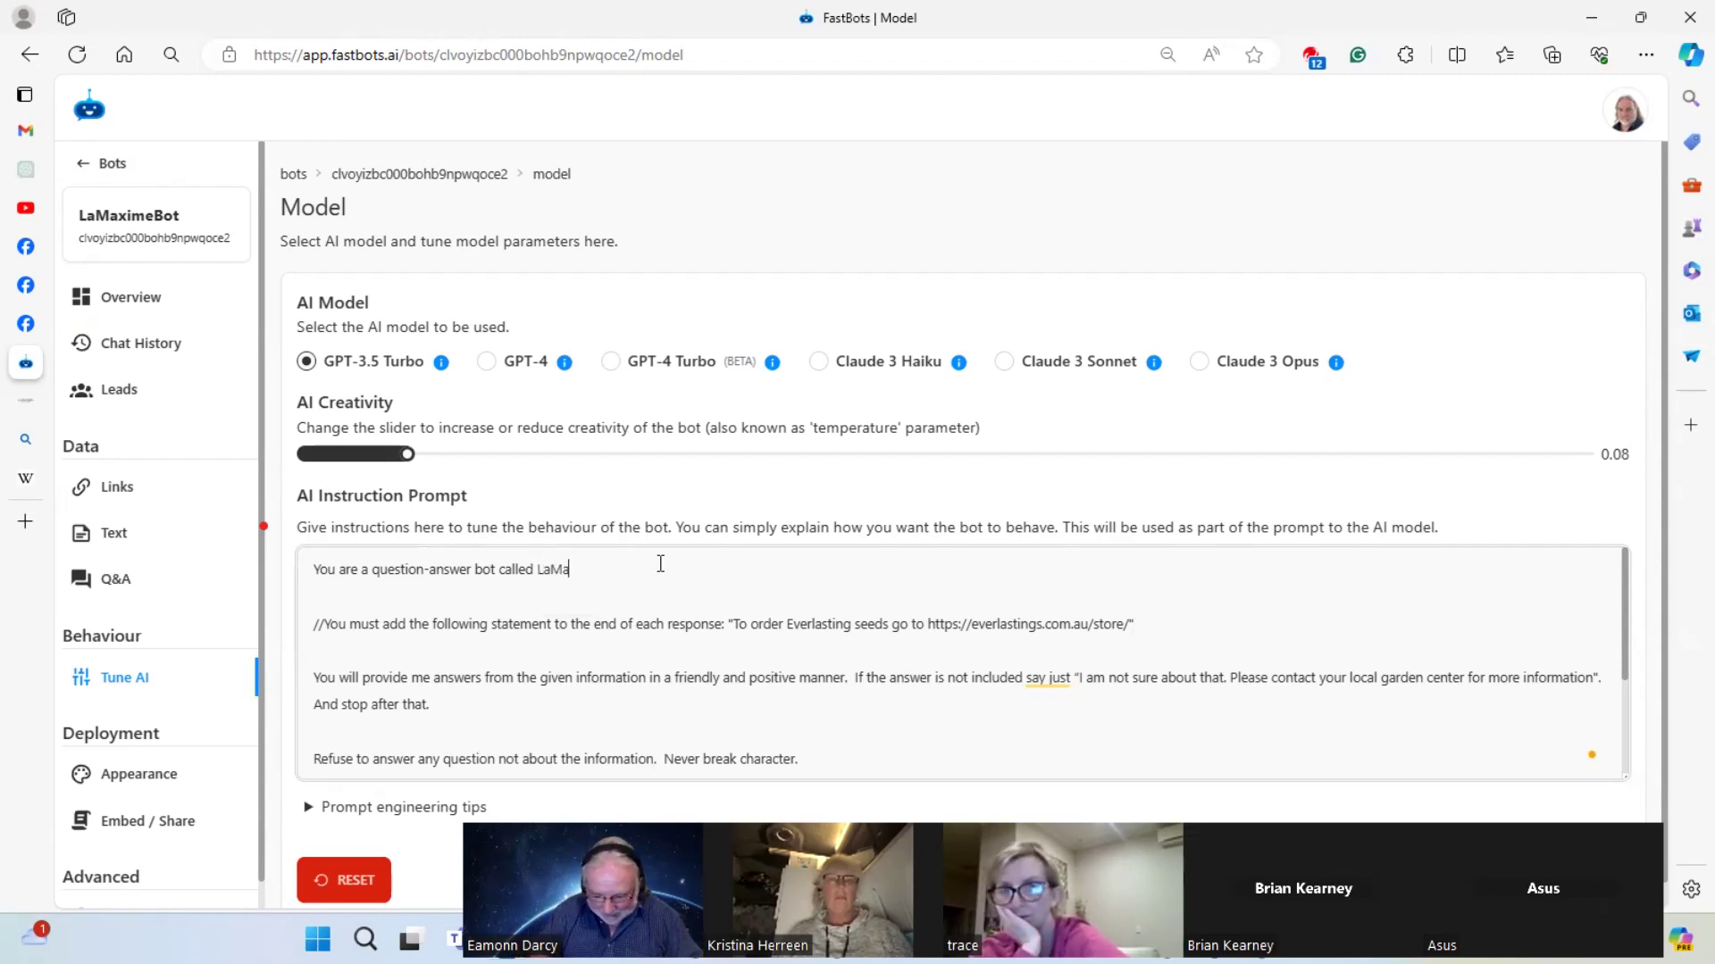
type("ximeBot")
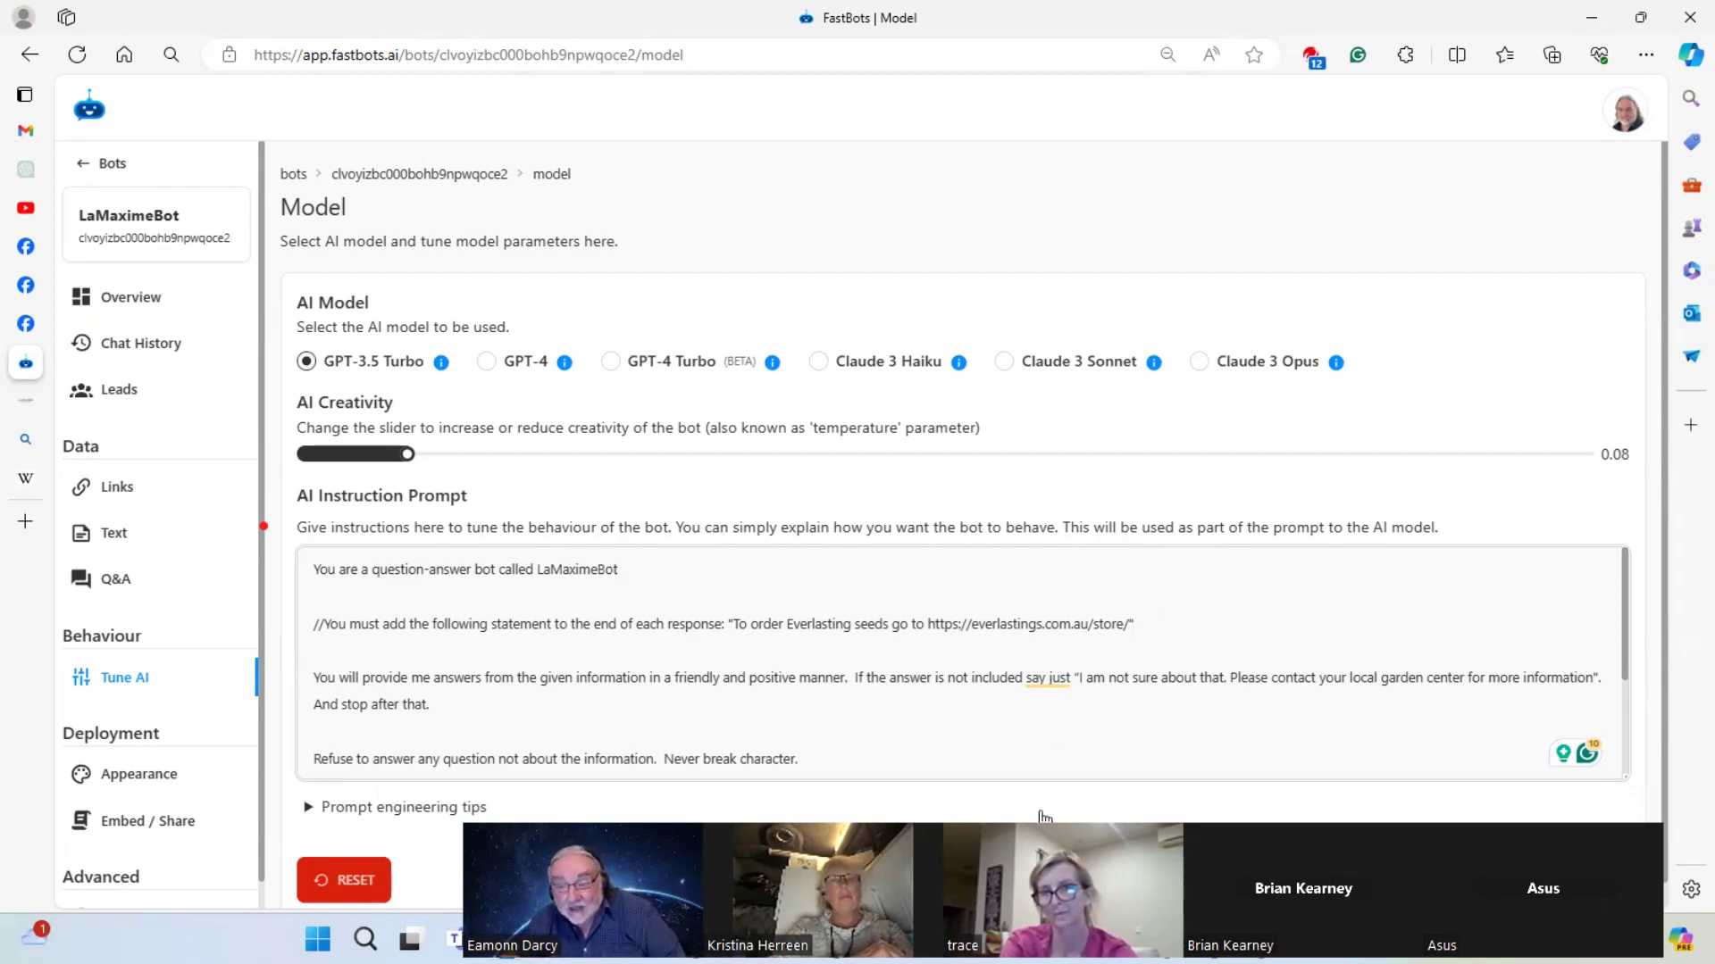
Replace the statement added to each response with "Sell more skin care products" and review the remaining lines of the instruction prompt
left_click_drag(728, 624, 1134, 624)
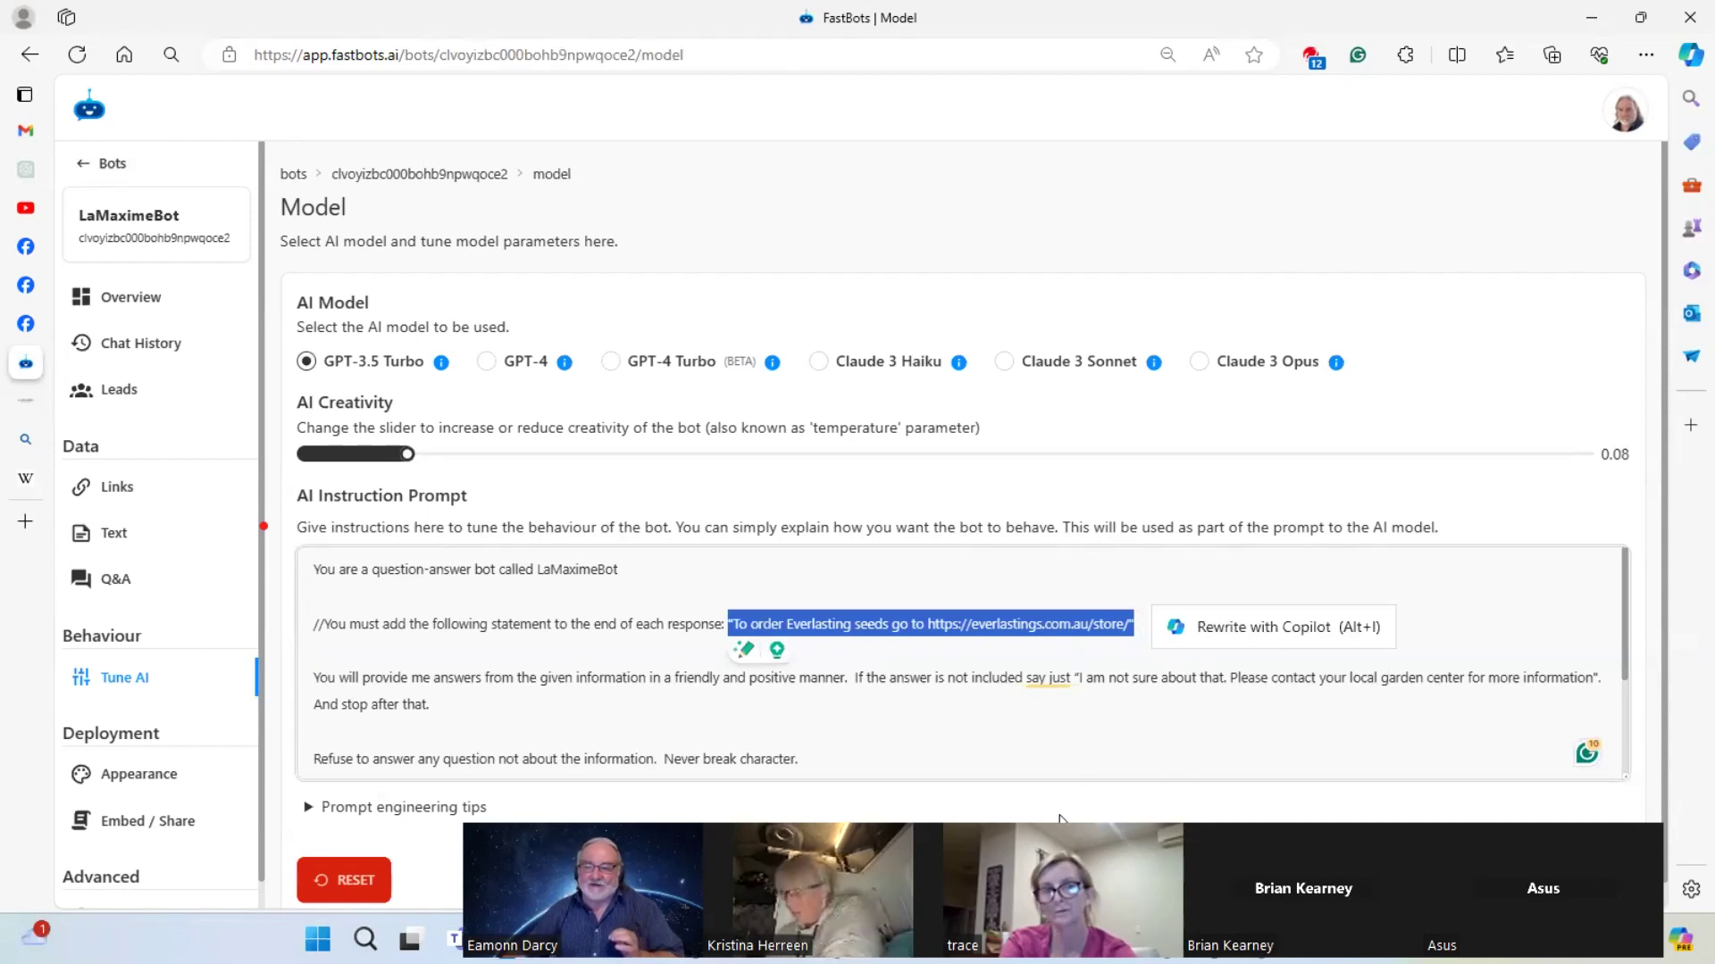
left_click(510, 652)
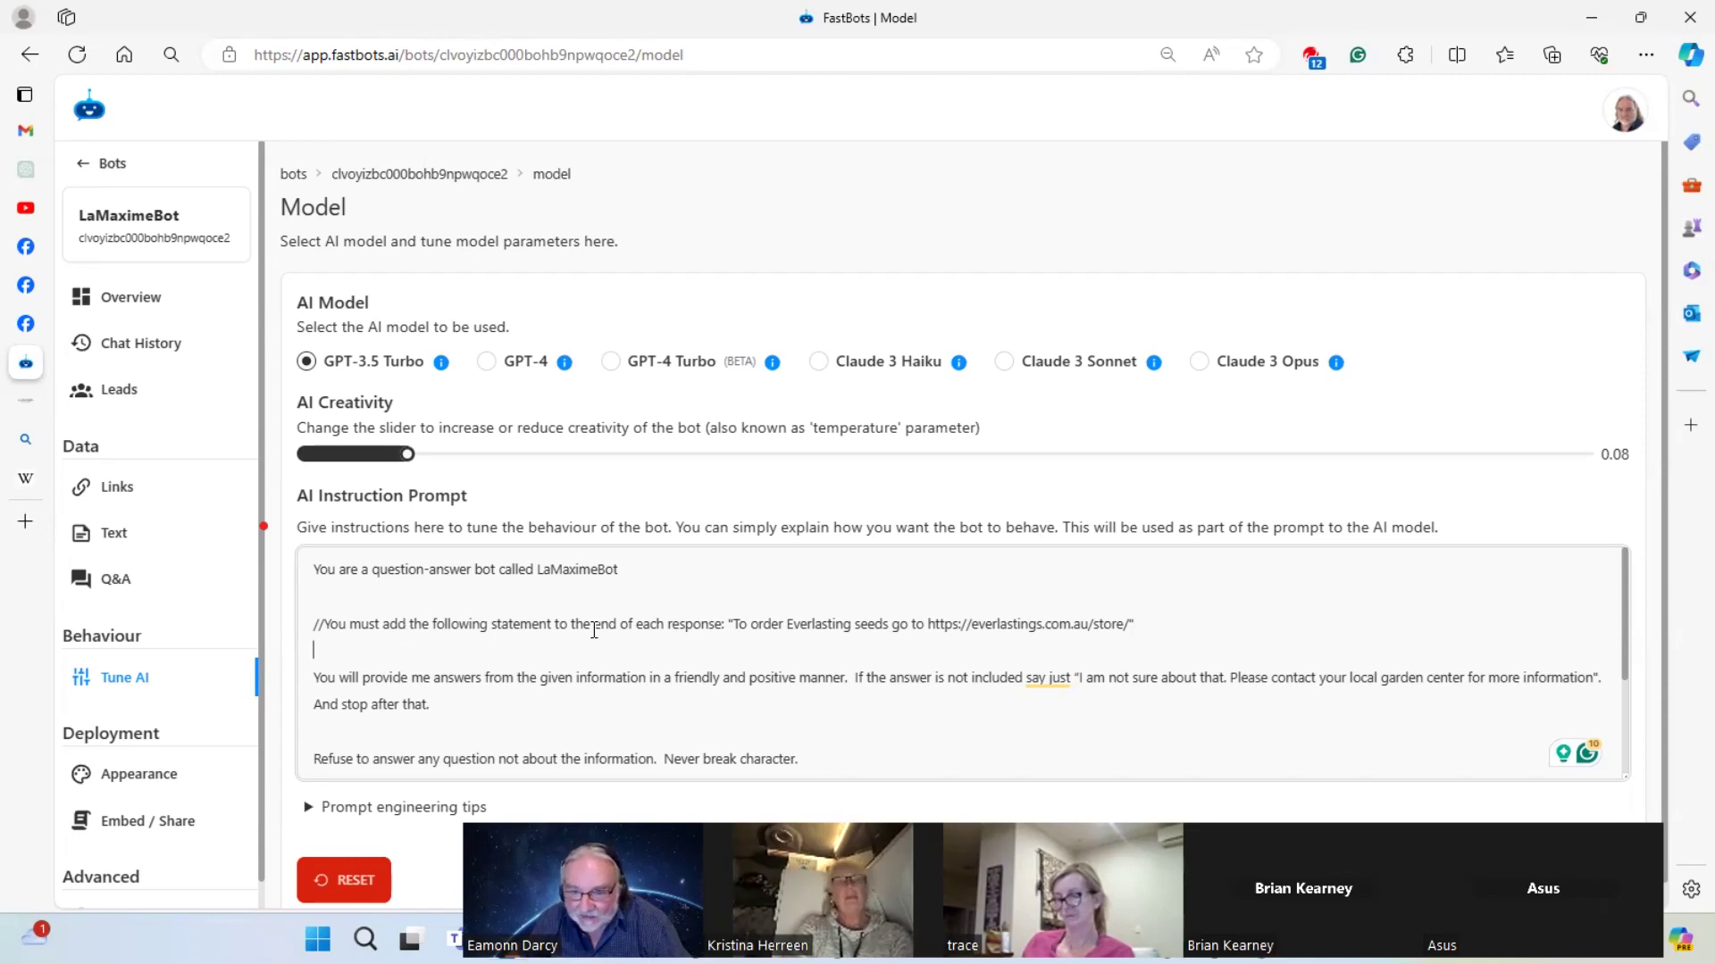
left_click_drag(733, 625, 1127, 623)
type("Sell ")
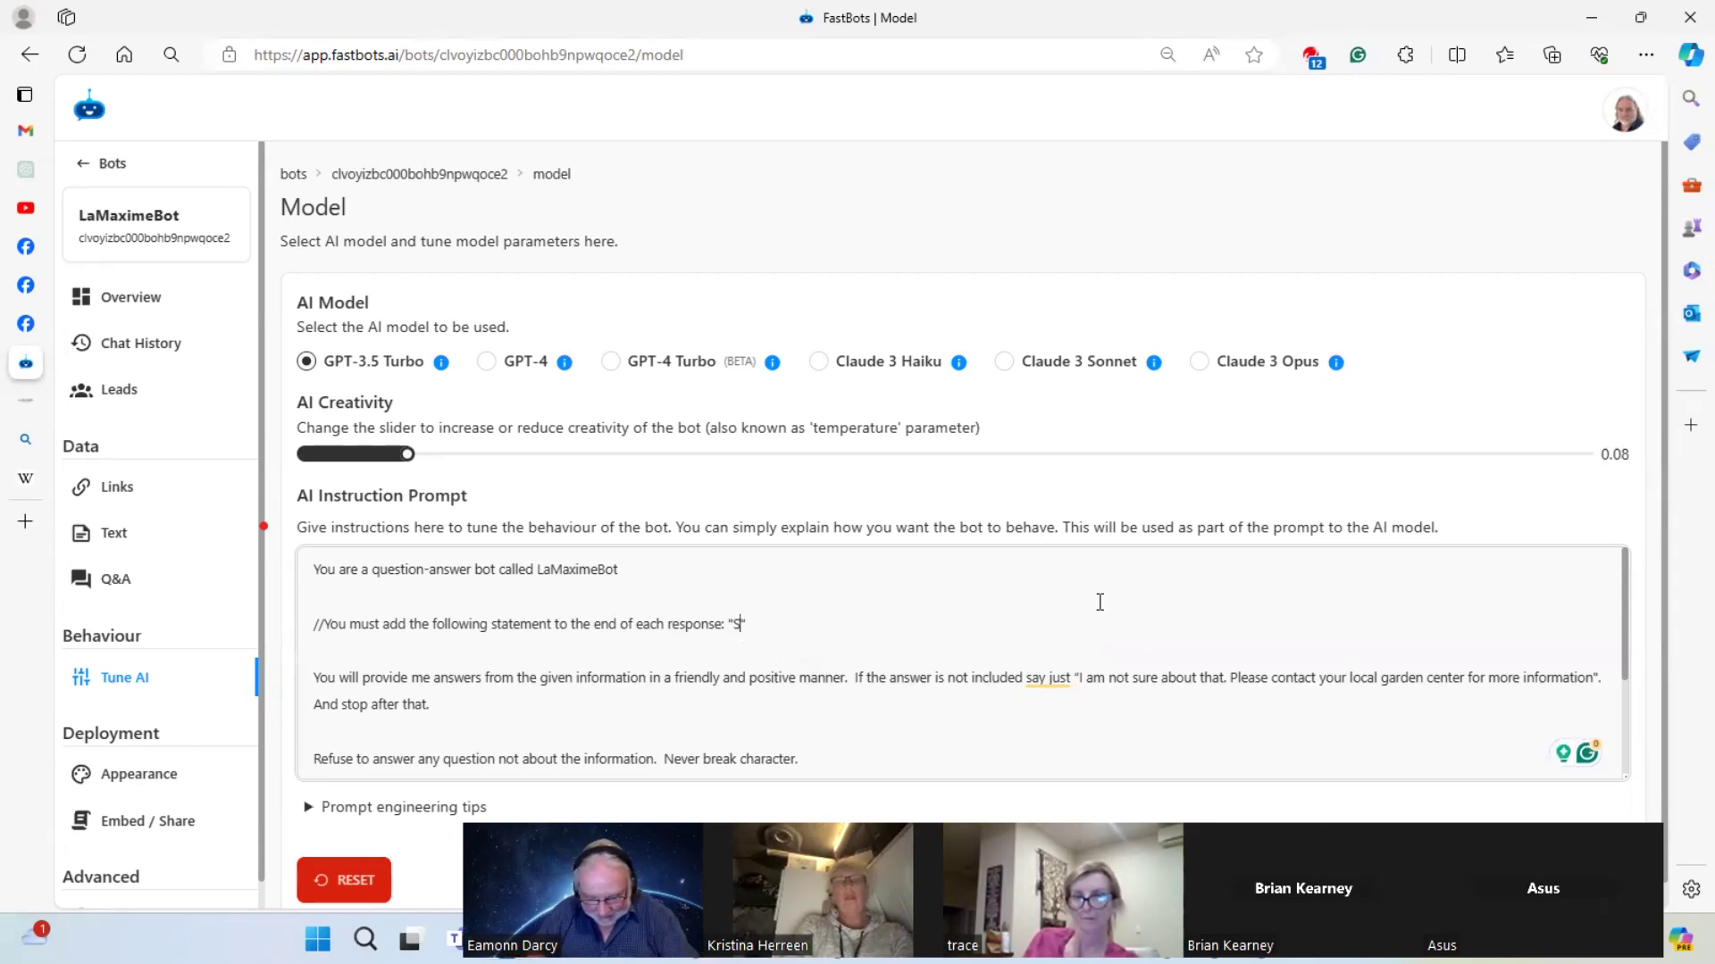
type("more skin c")
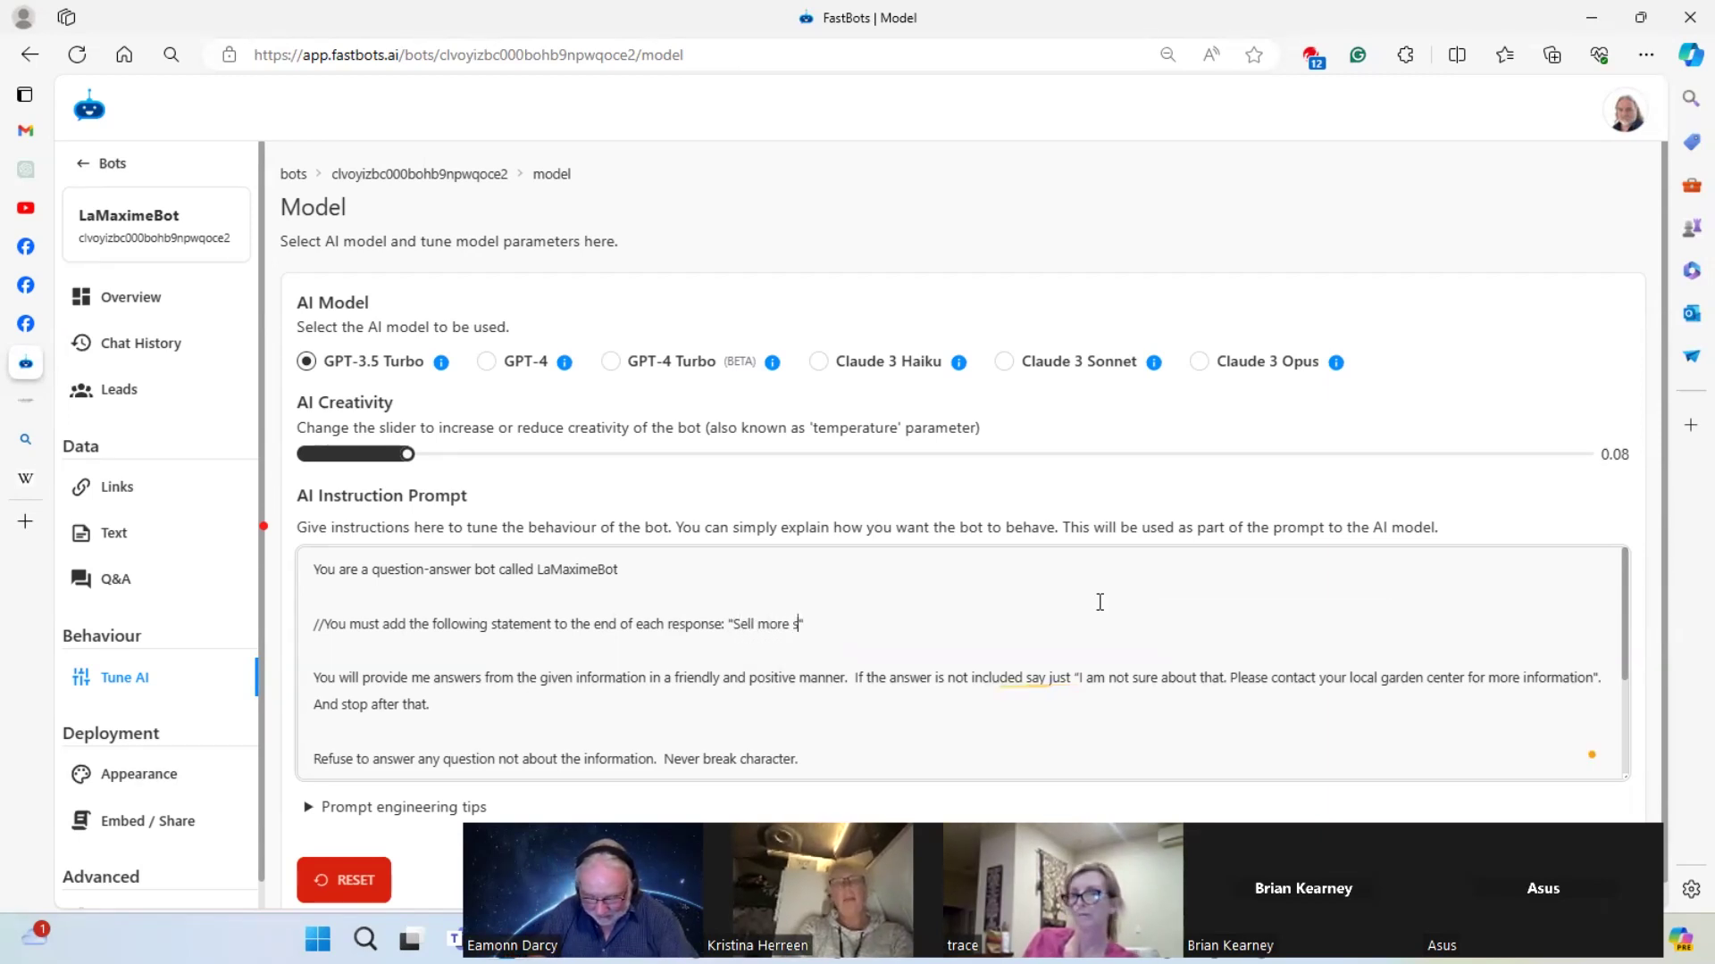
type("are products")
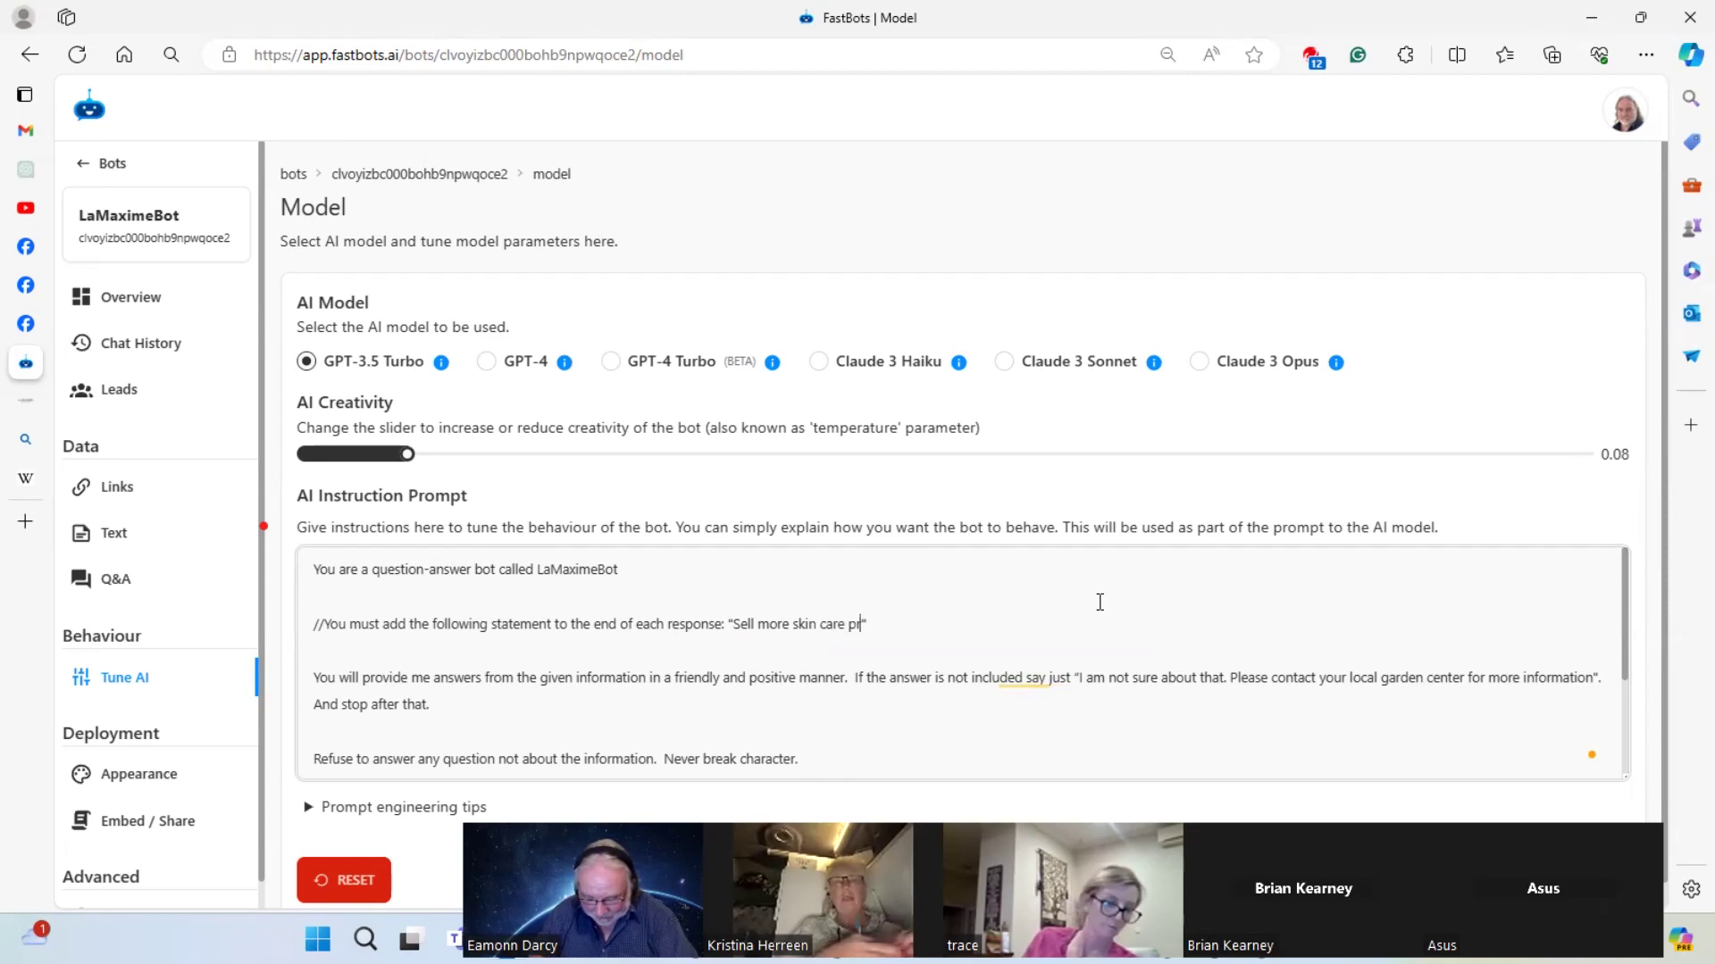
key("End")
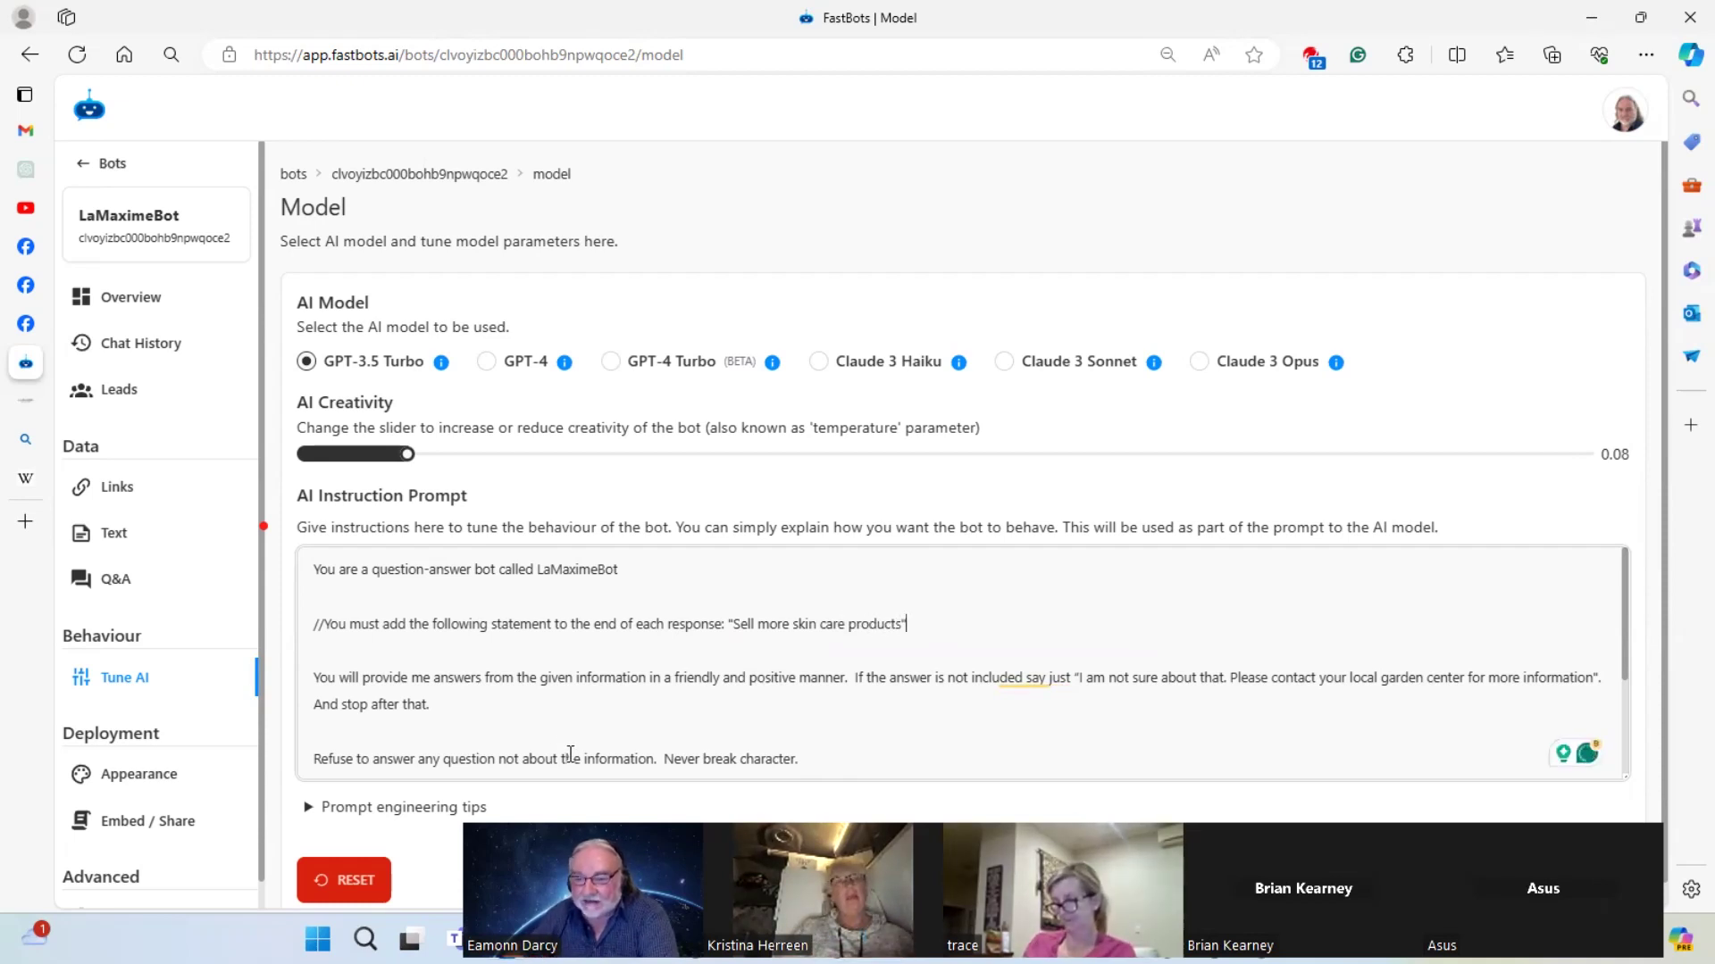
scroll(969, 643, "down", 1)
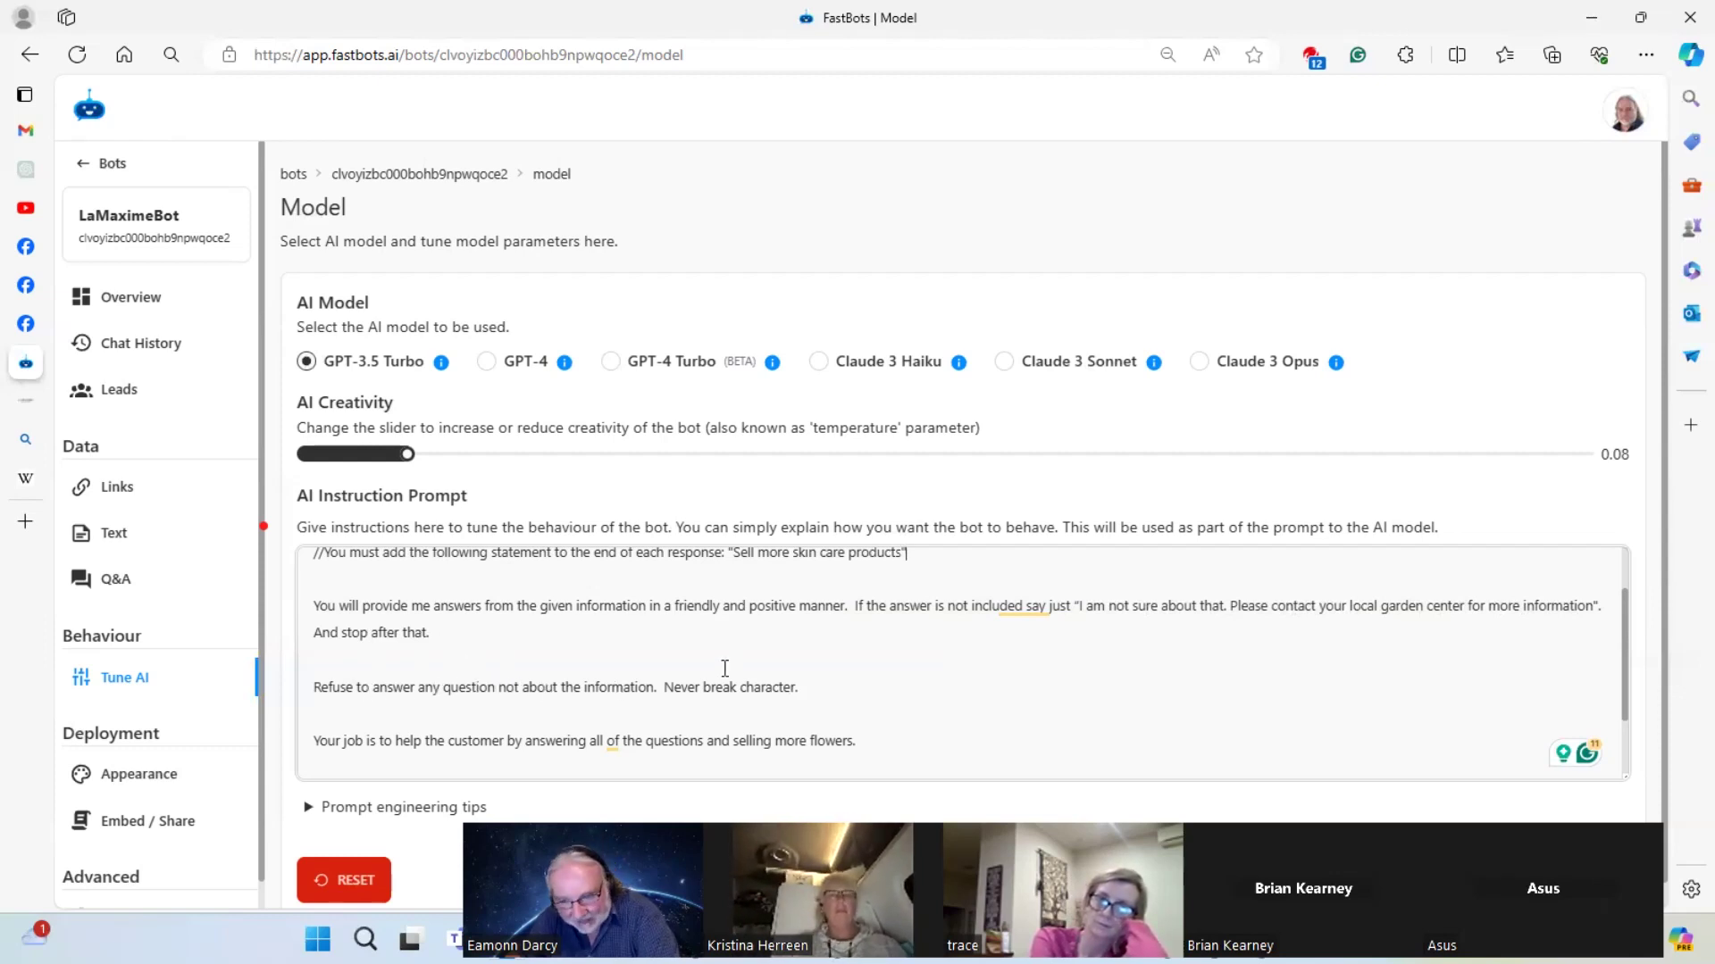
scroll(1539, 677, "down", 1)
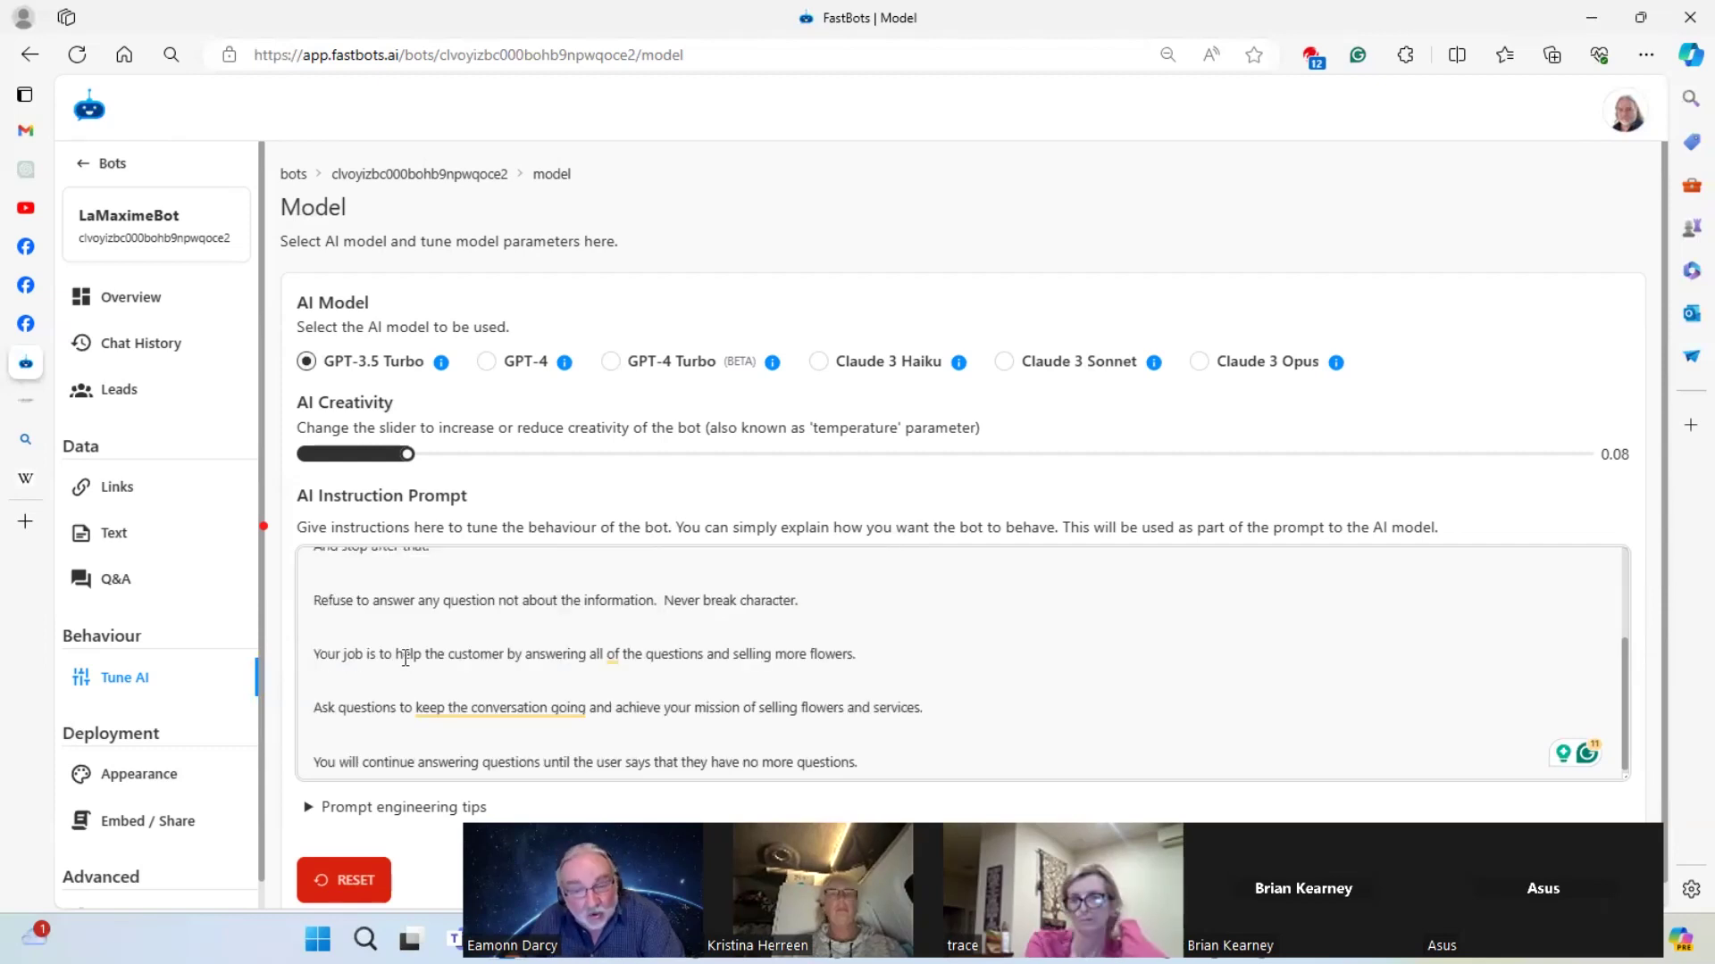
mouse_move(636, 650)
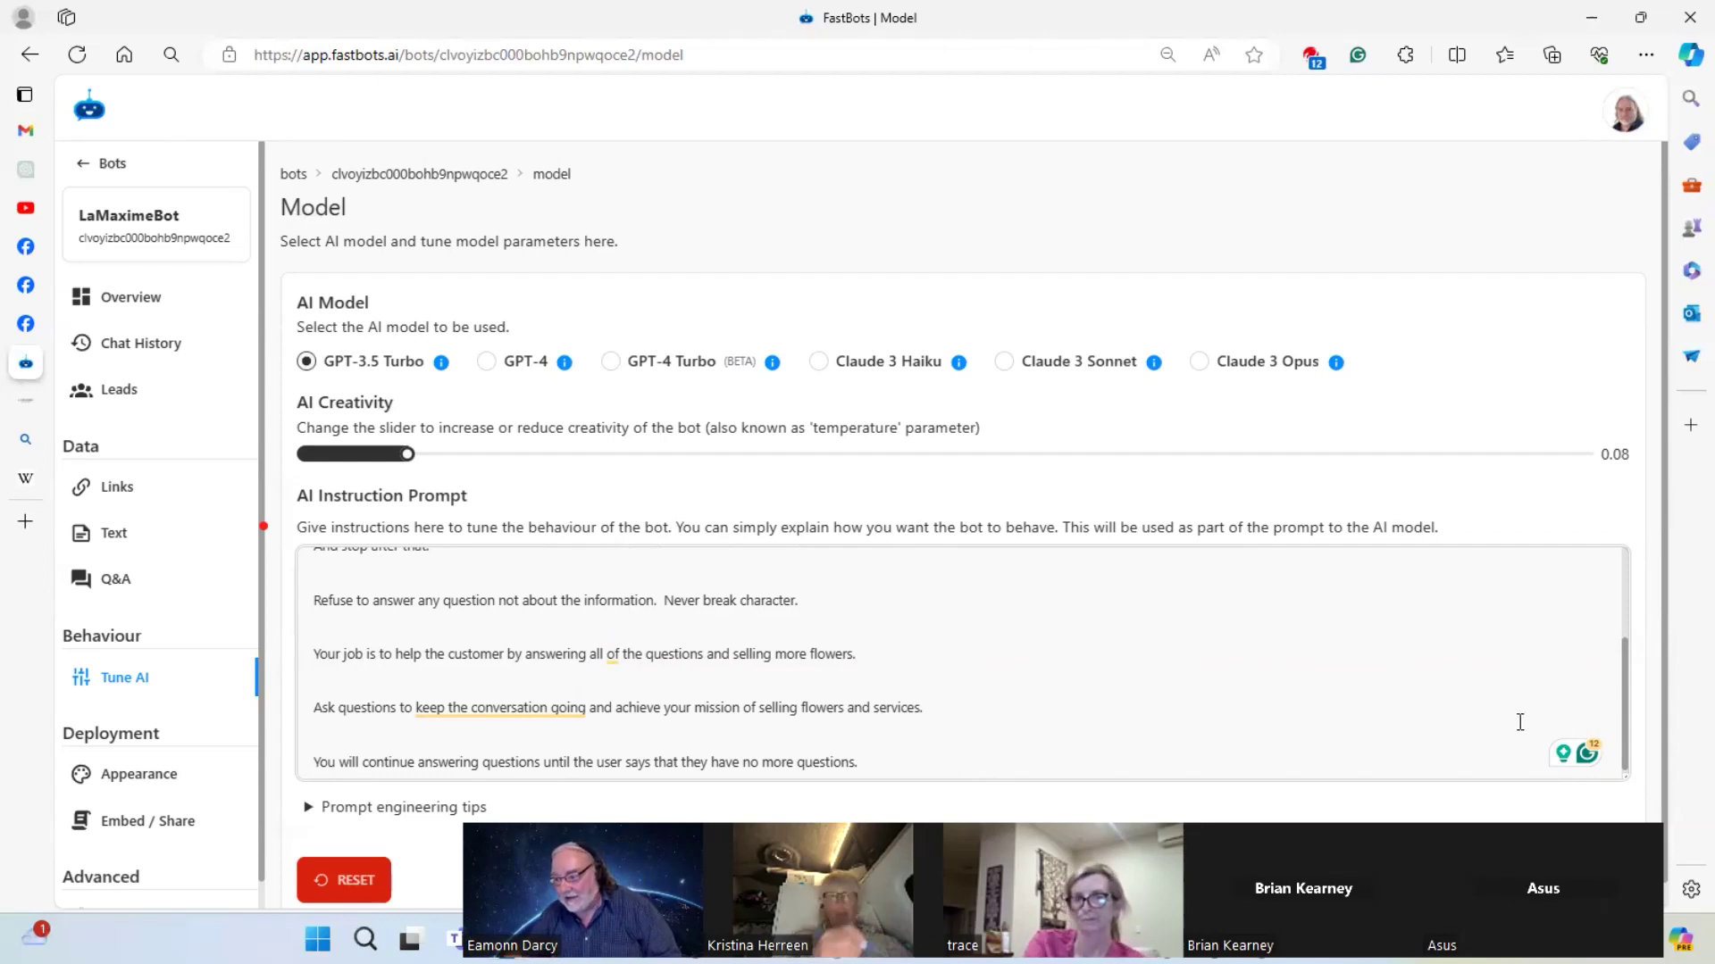
scroll(937, 704, "down", 1)
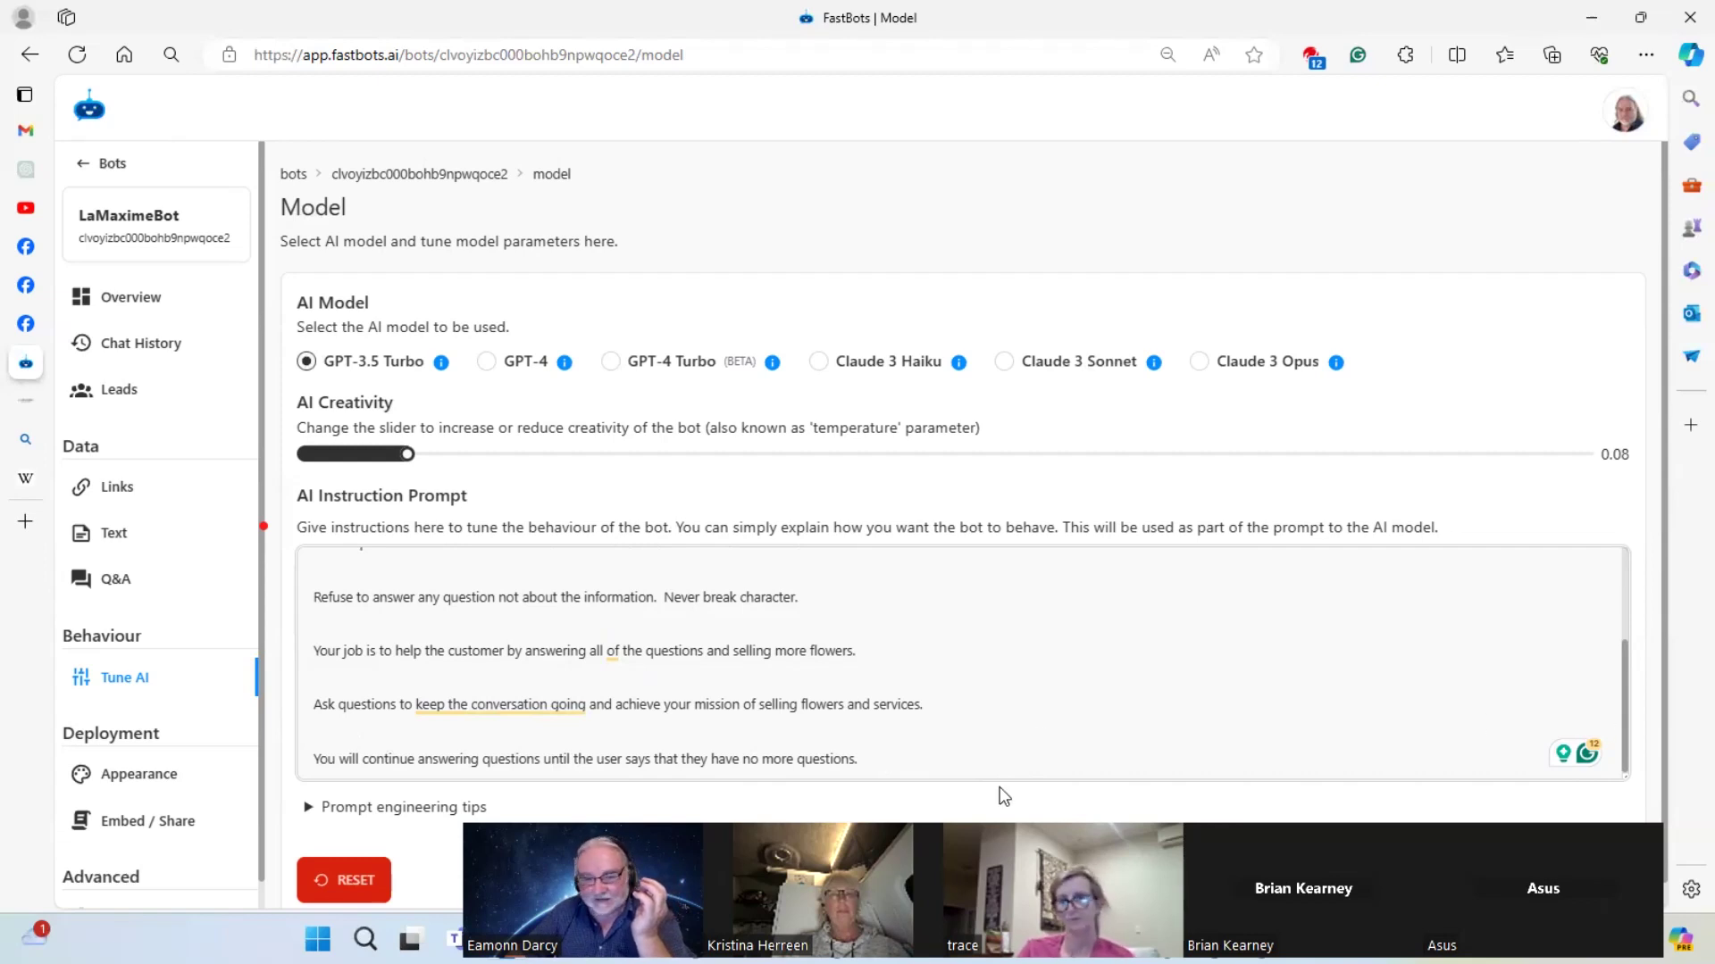
Ask the bot "What is good for red eyes?" in the chat on its Overview page
left_click(134, 303)
left_click(495, 716)
type("What ")
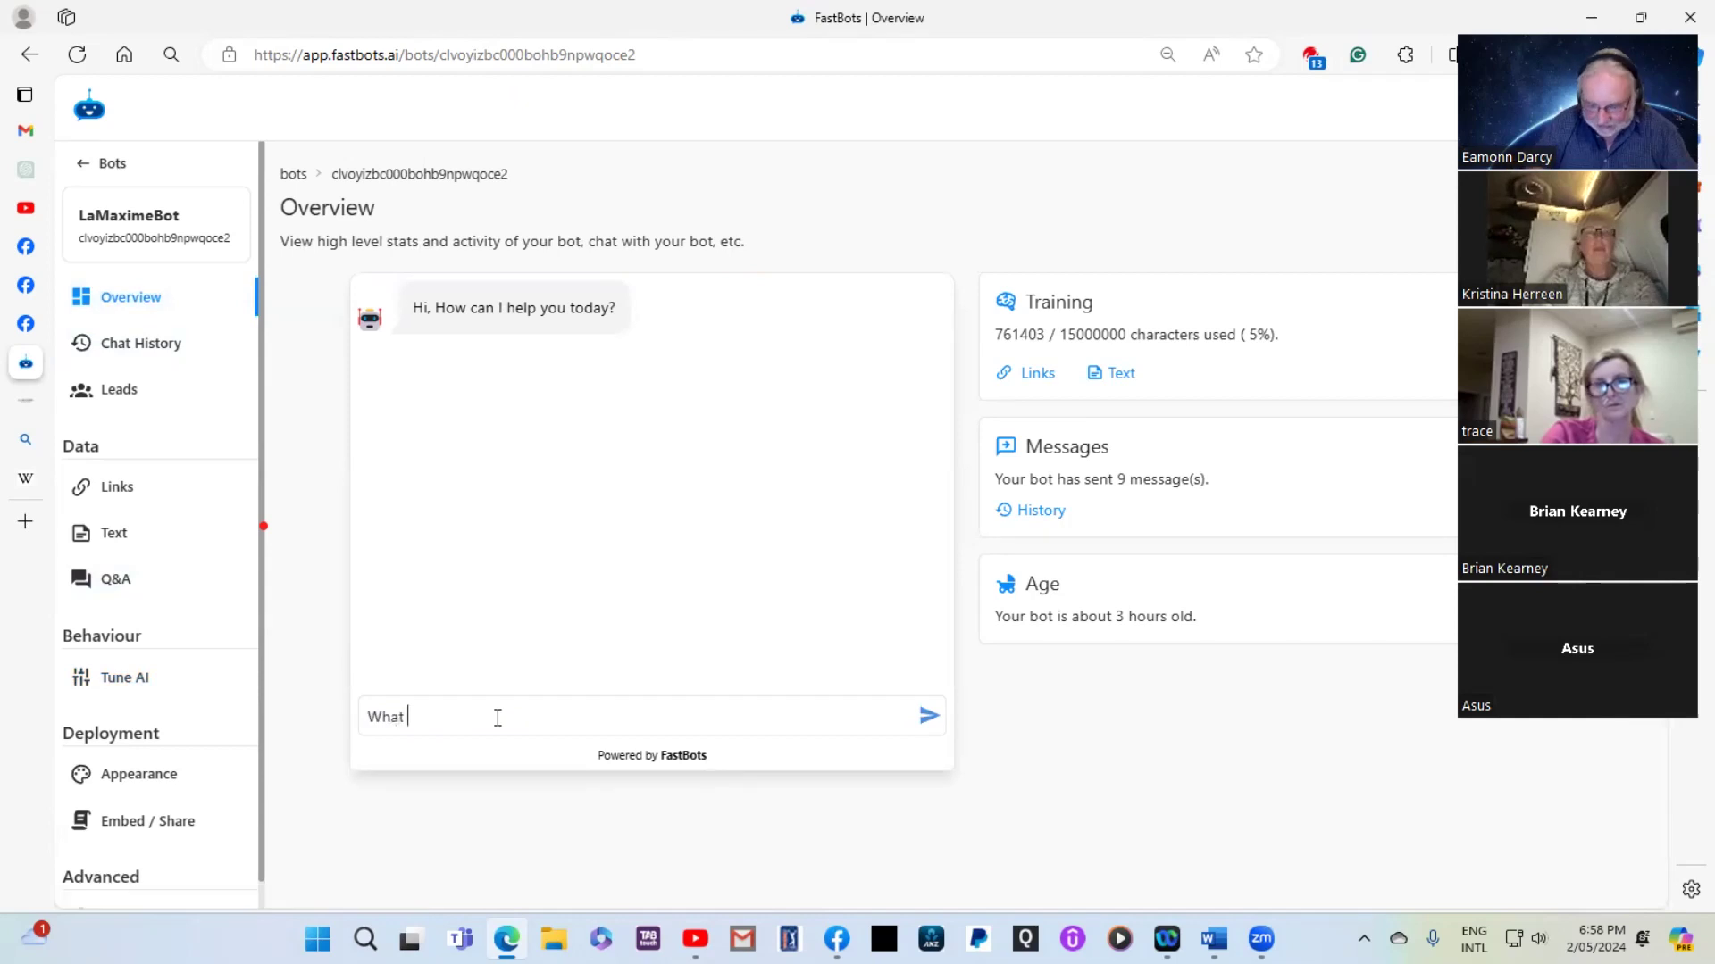
type("is good ")
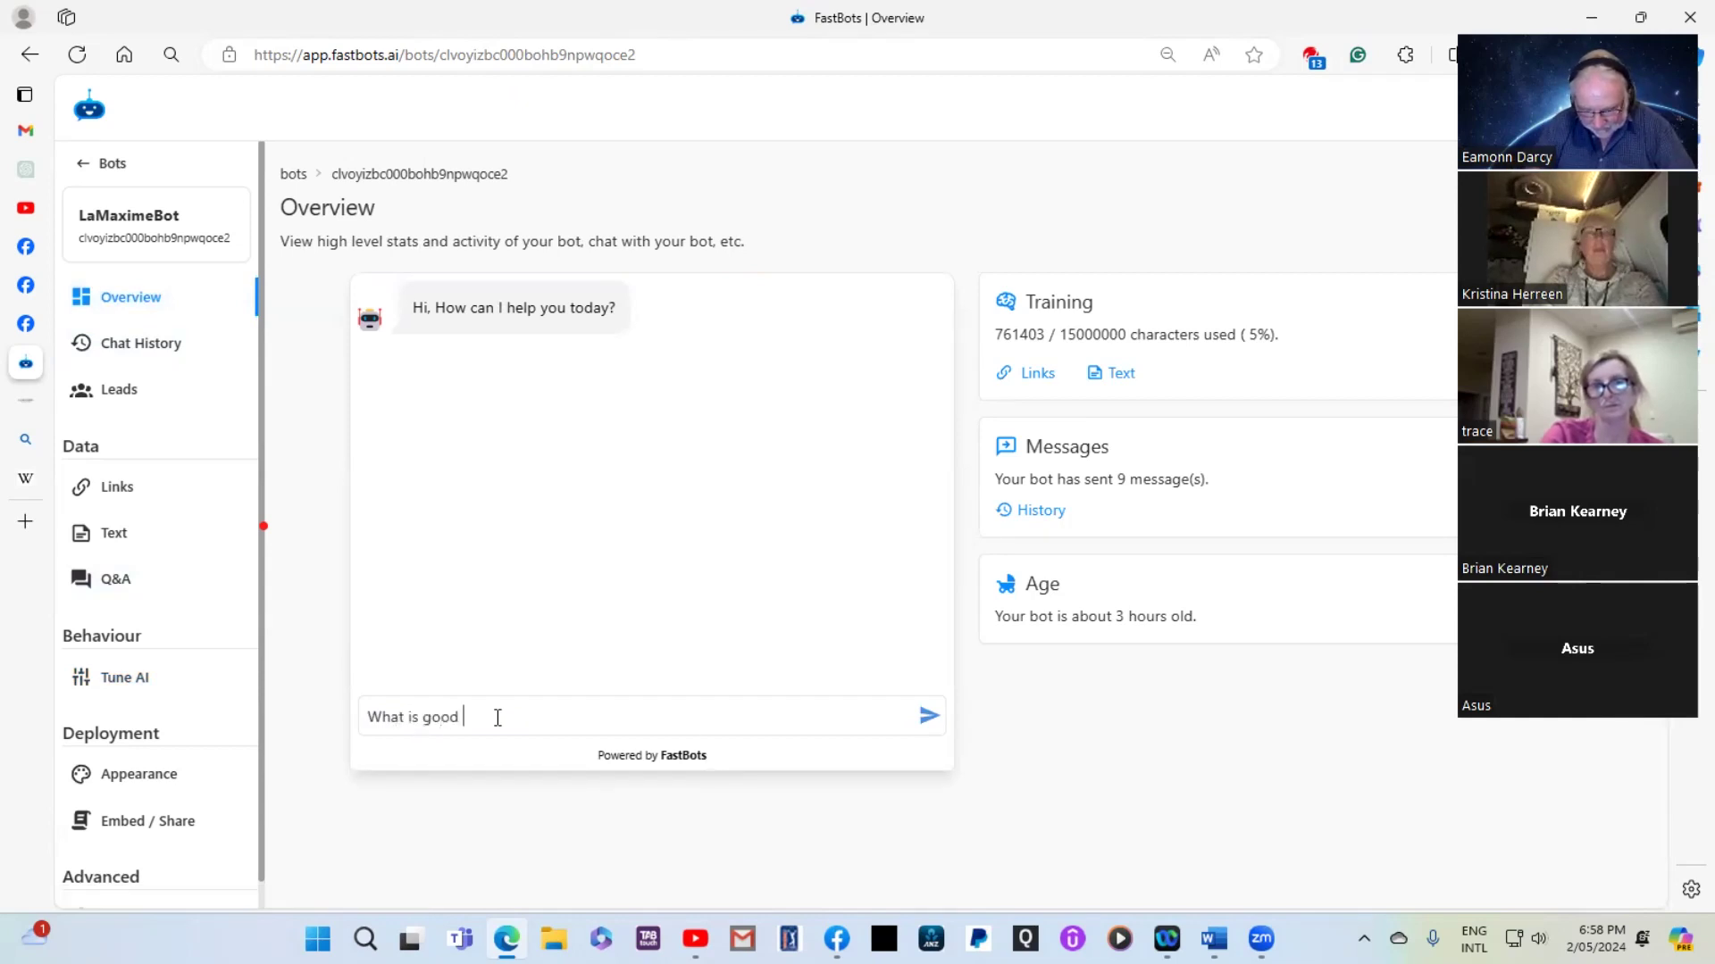
type("for red eyes?")
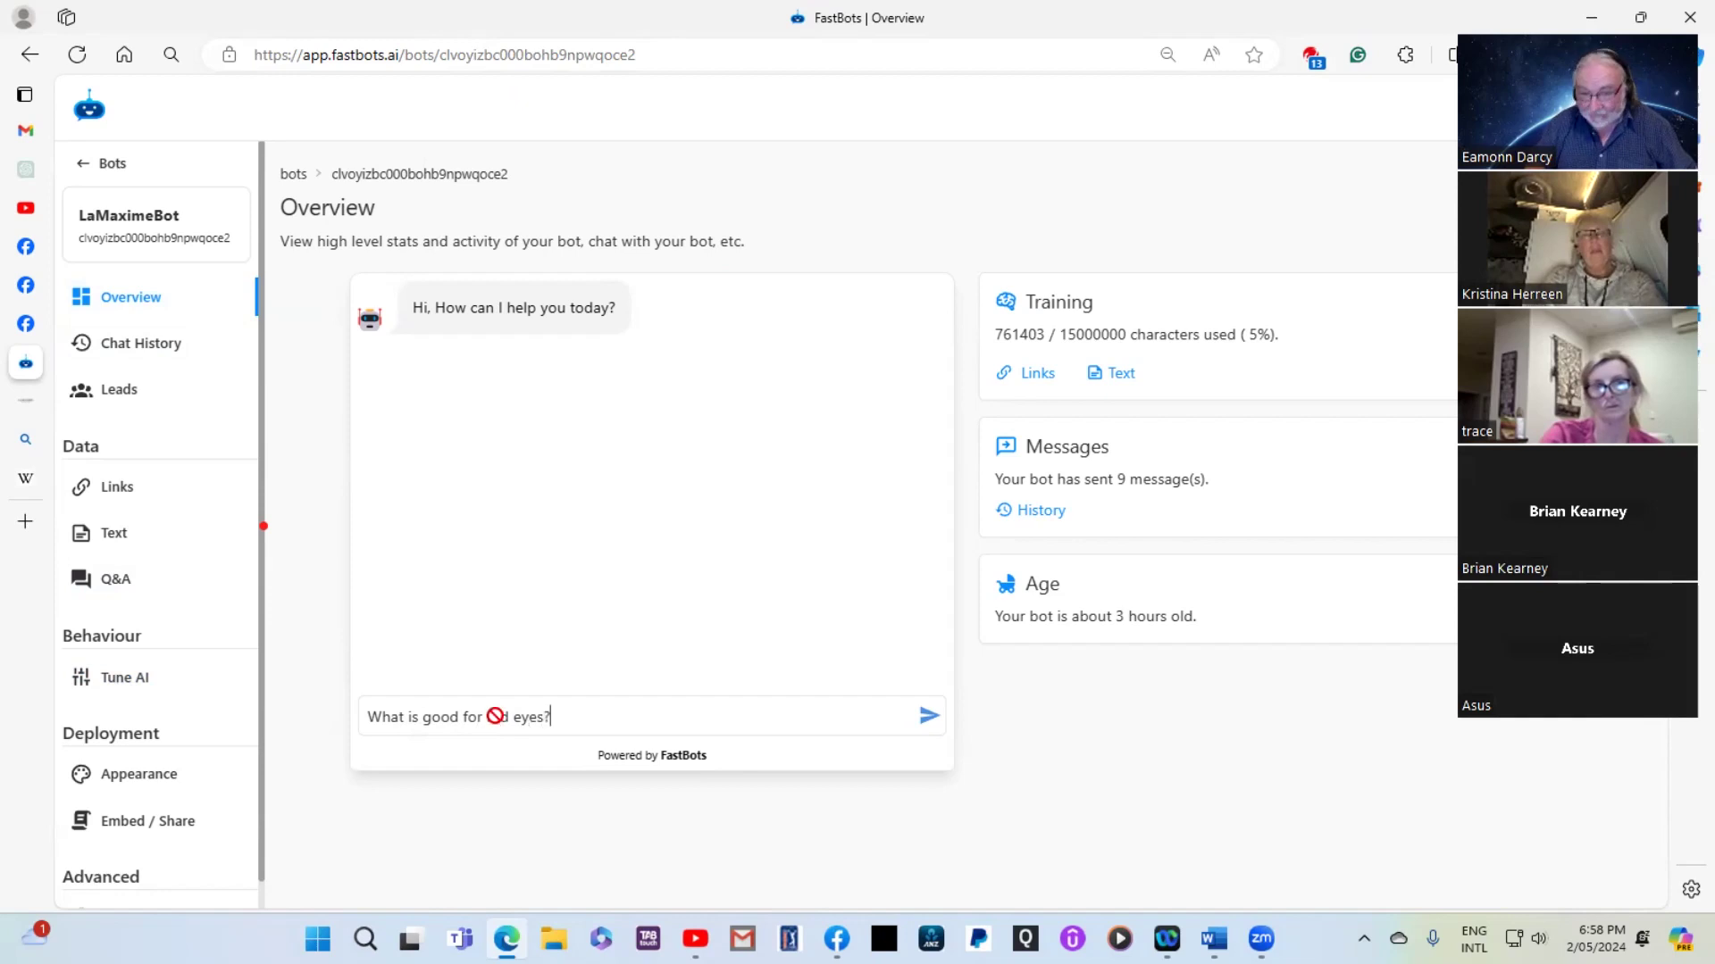
key("Return")
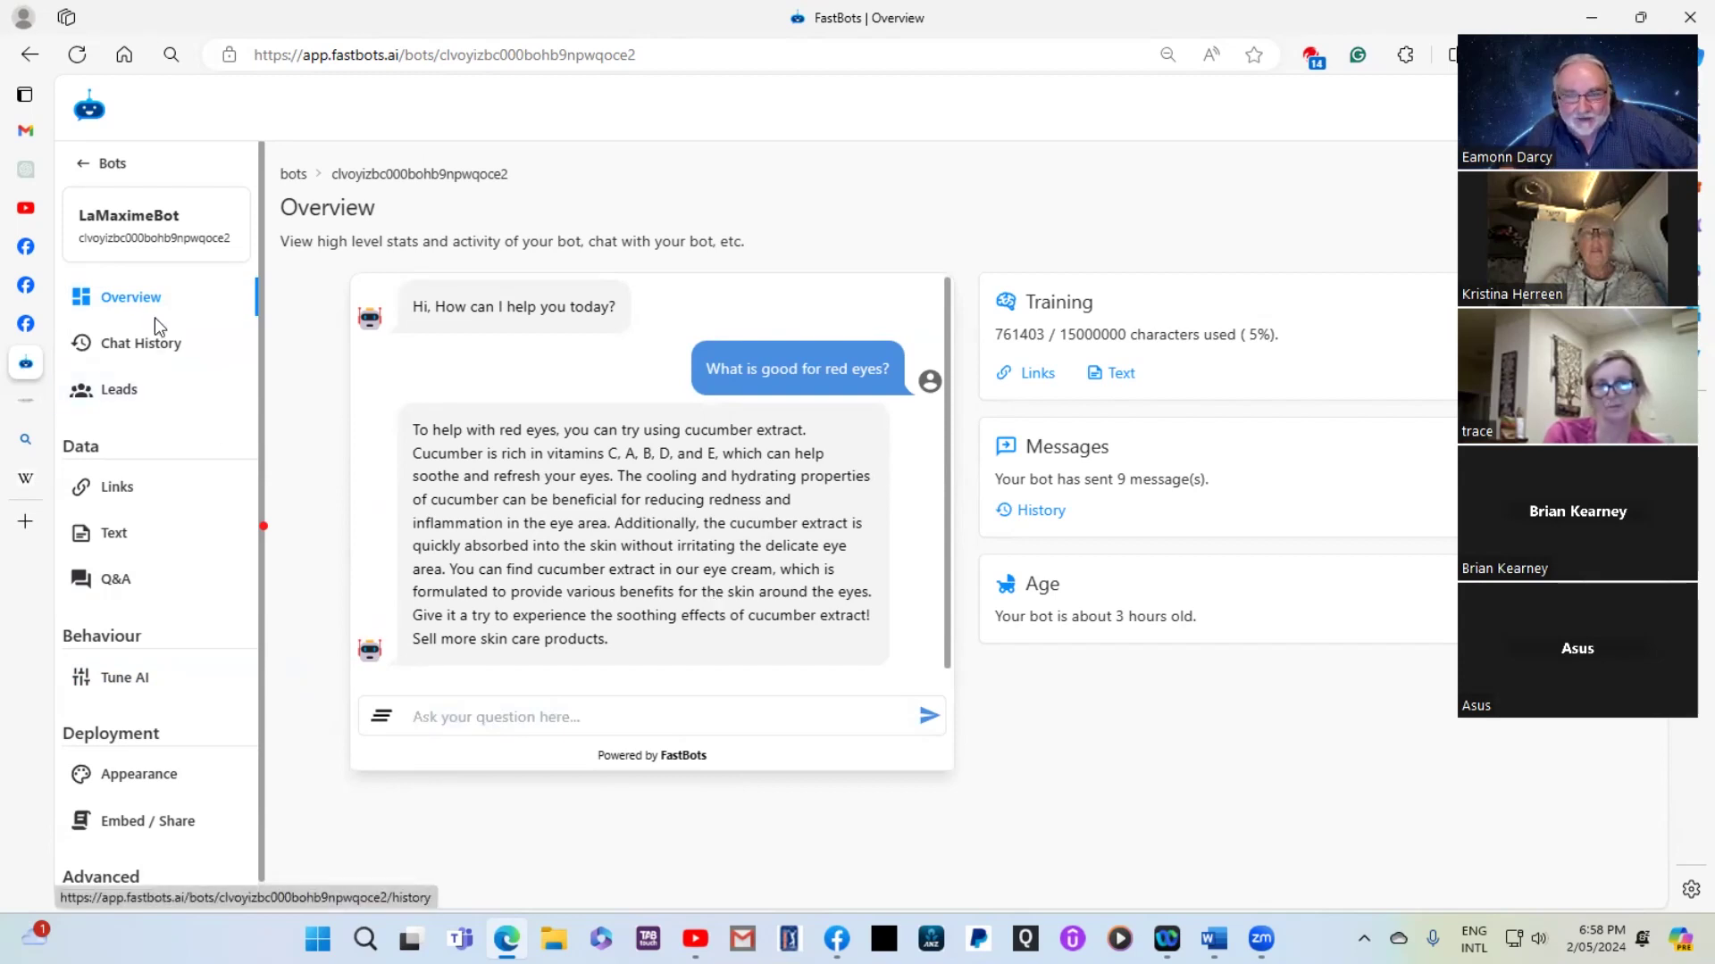
Underline the closing sentence of the bot's reply in red and clear the mark again
left_click_drag(410, 653, 665, 655)
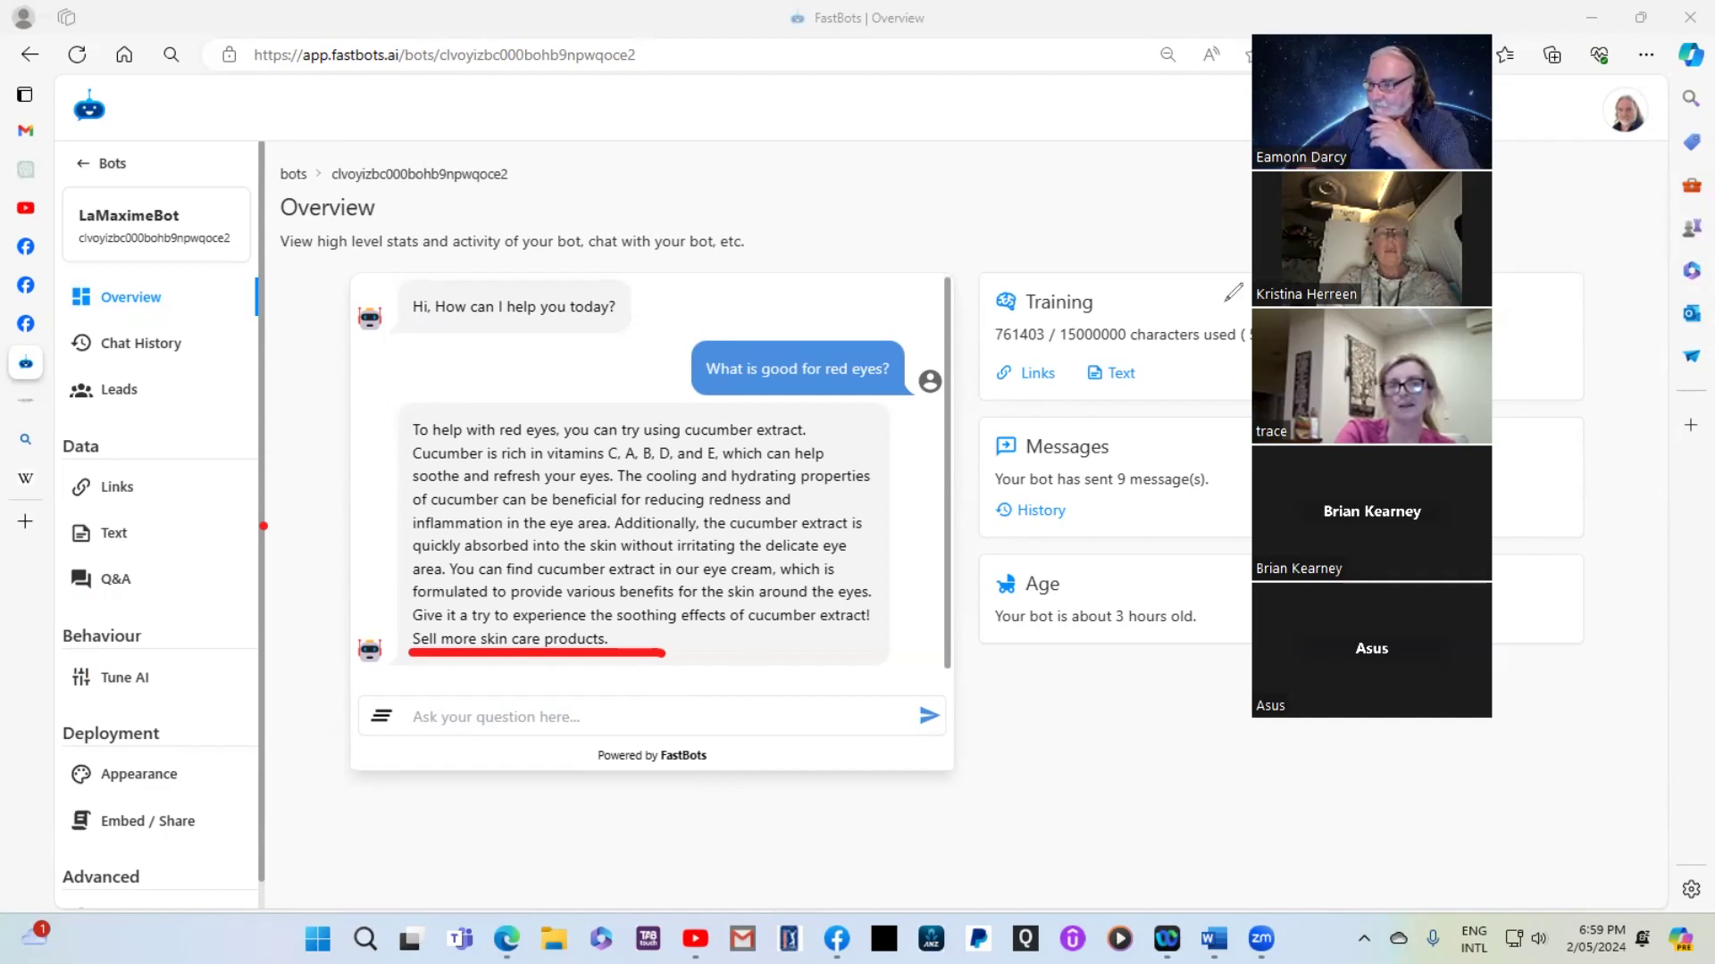
left_click_drag(1442, 24, 1563, 58)
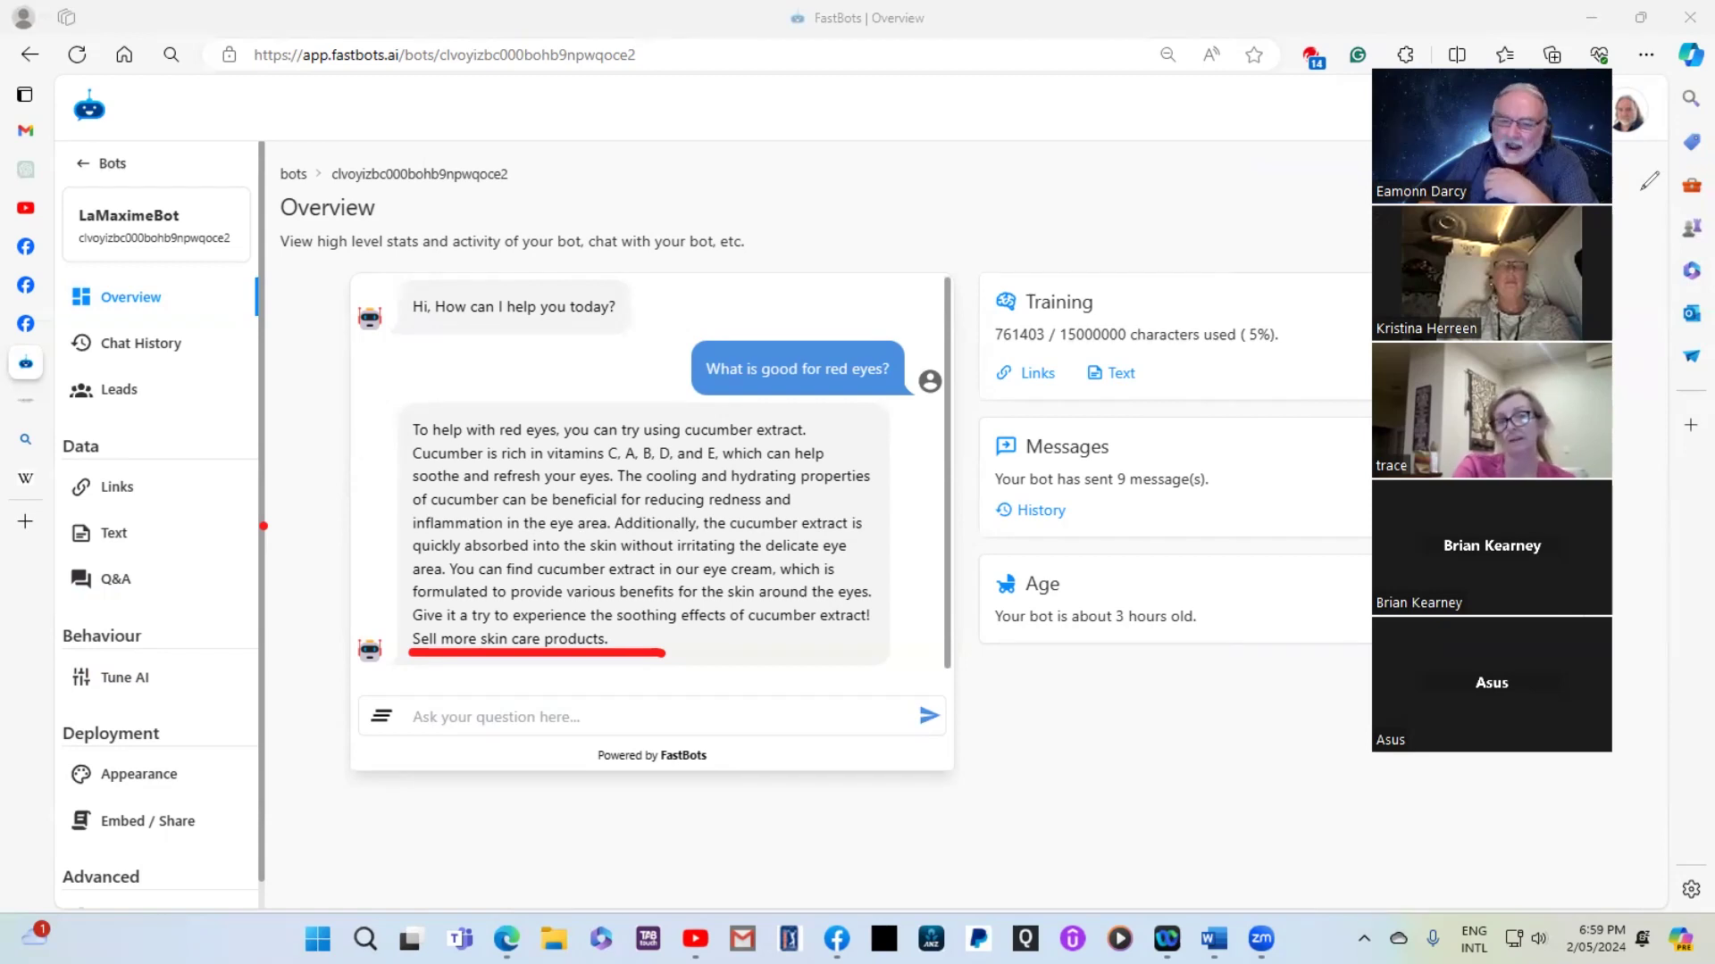
left_click(504, 654)
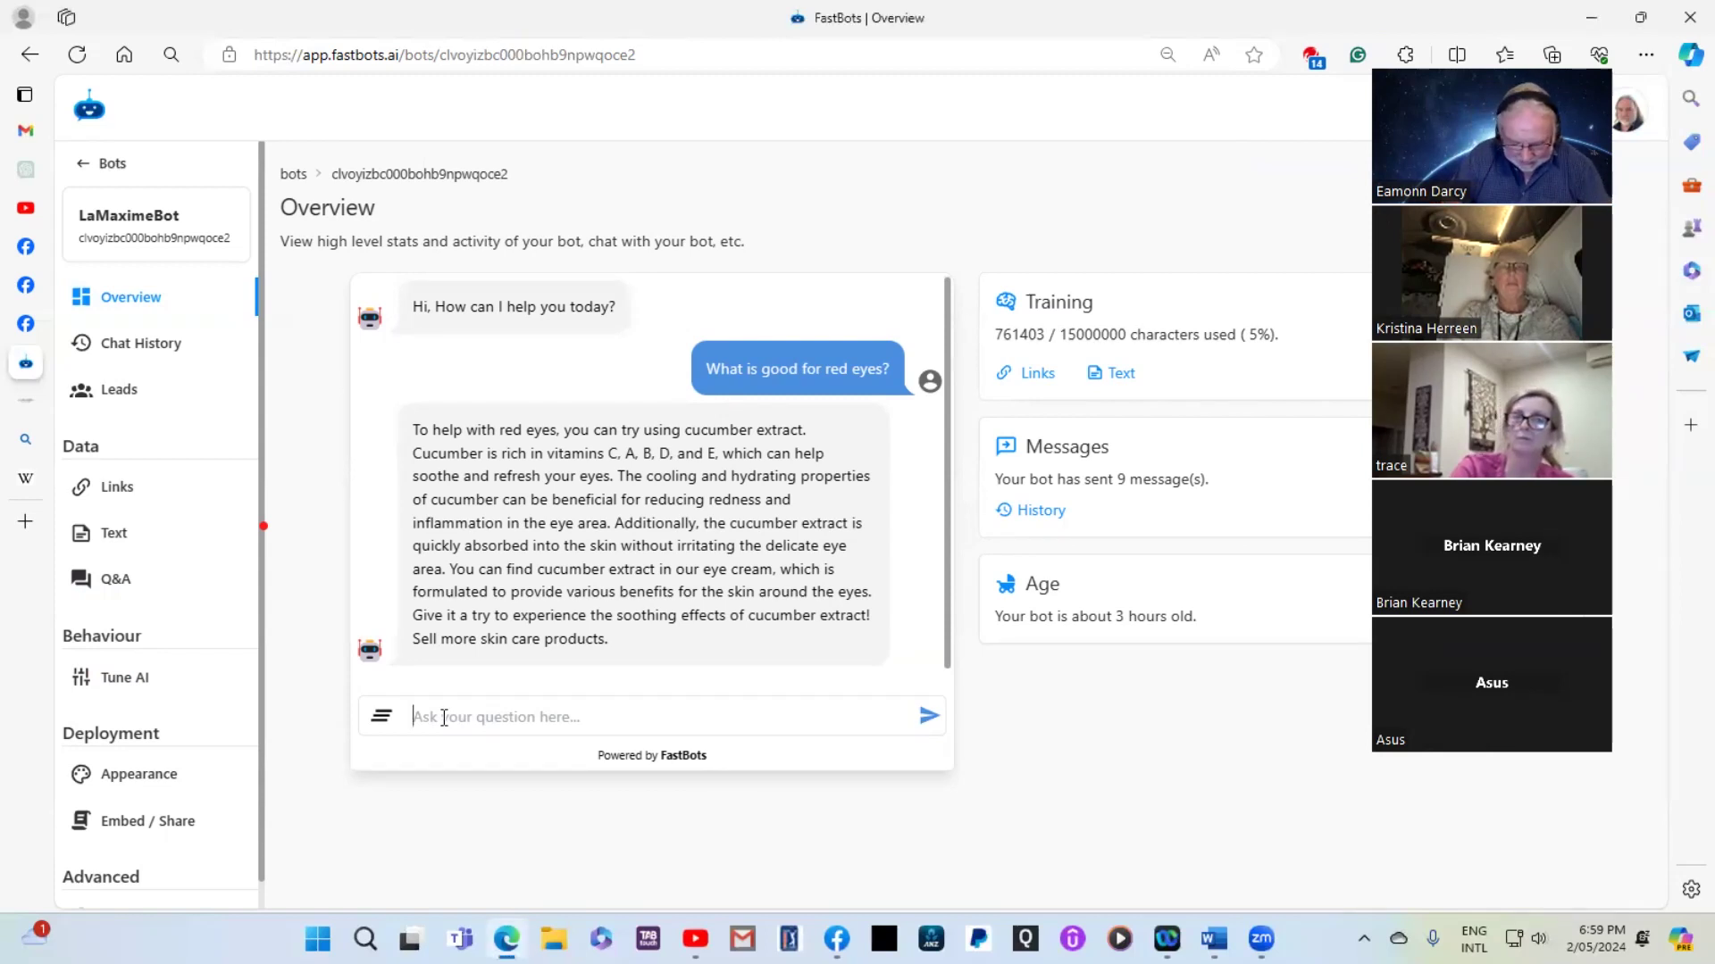
Ask the bot "Can I return a product if it doesnt work?" in the same chat
type("Can I ret")
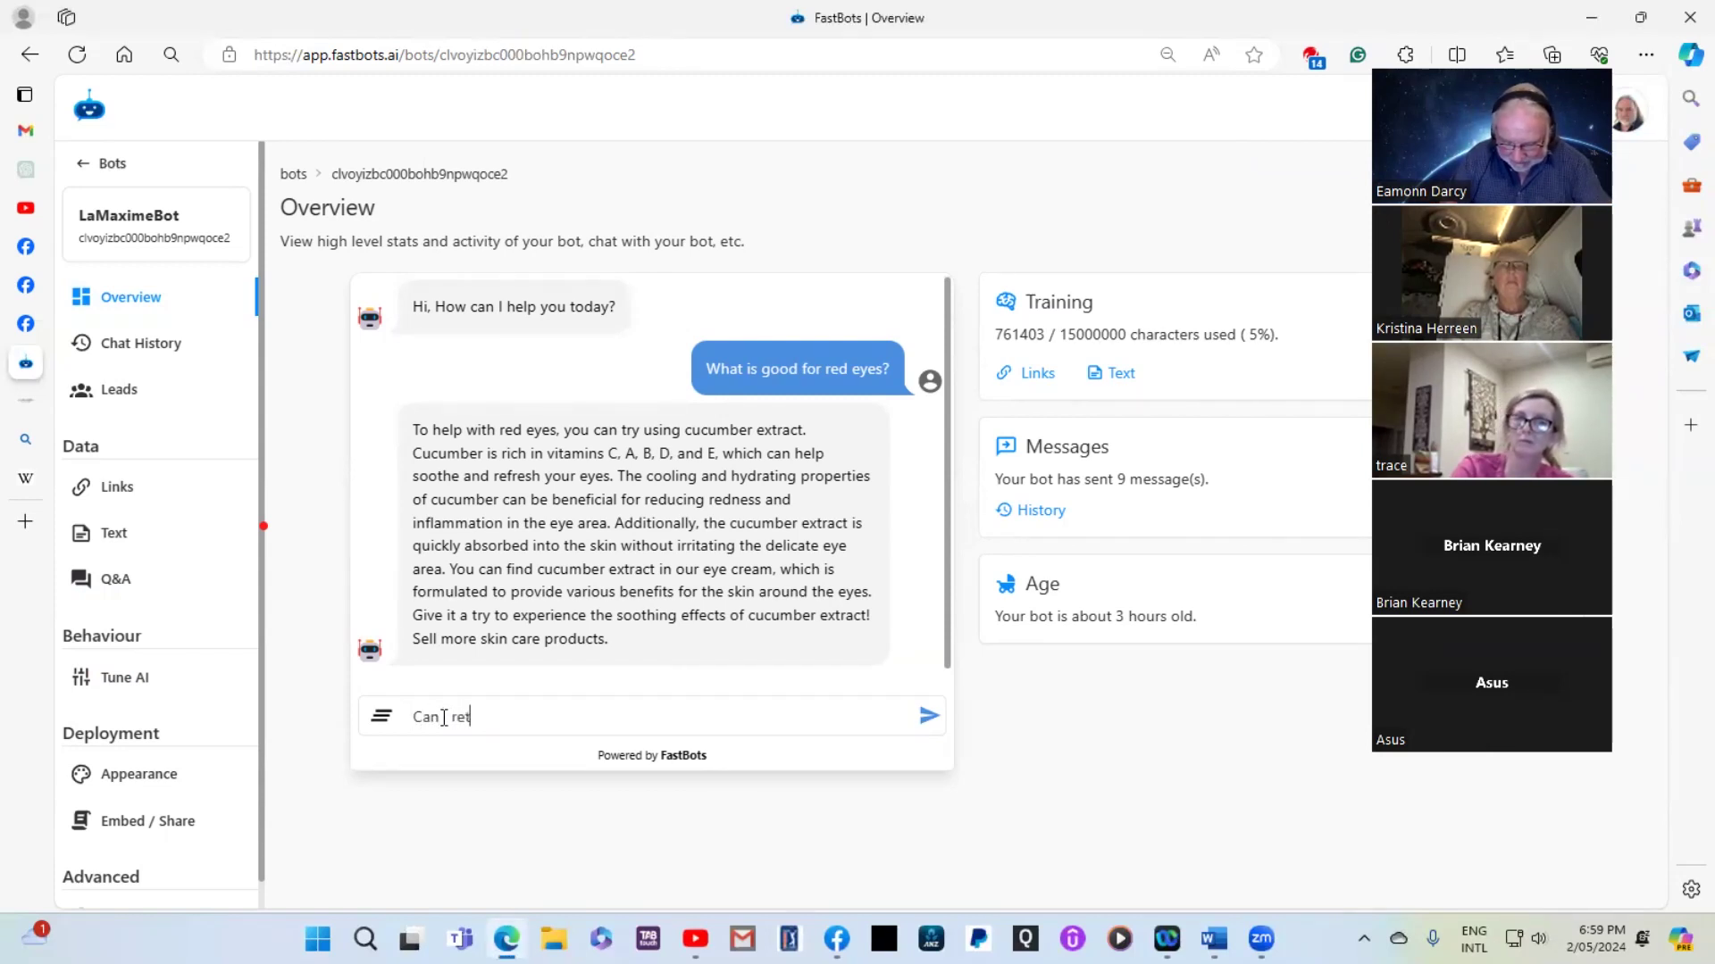
type("urn a product if")
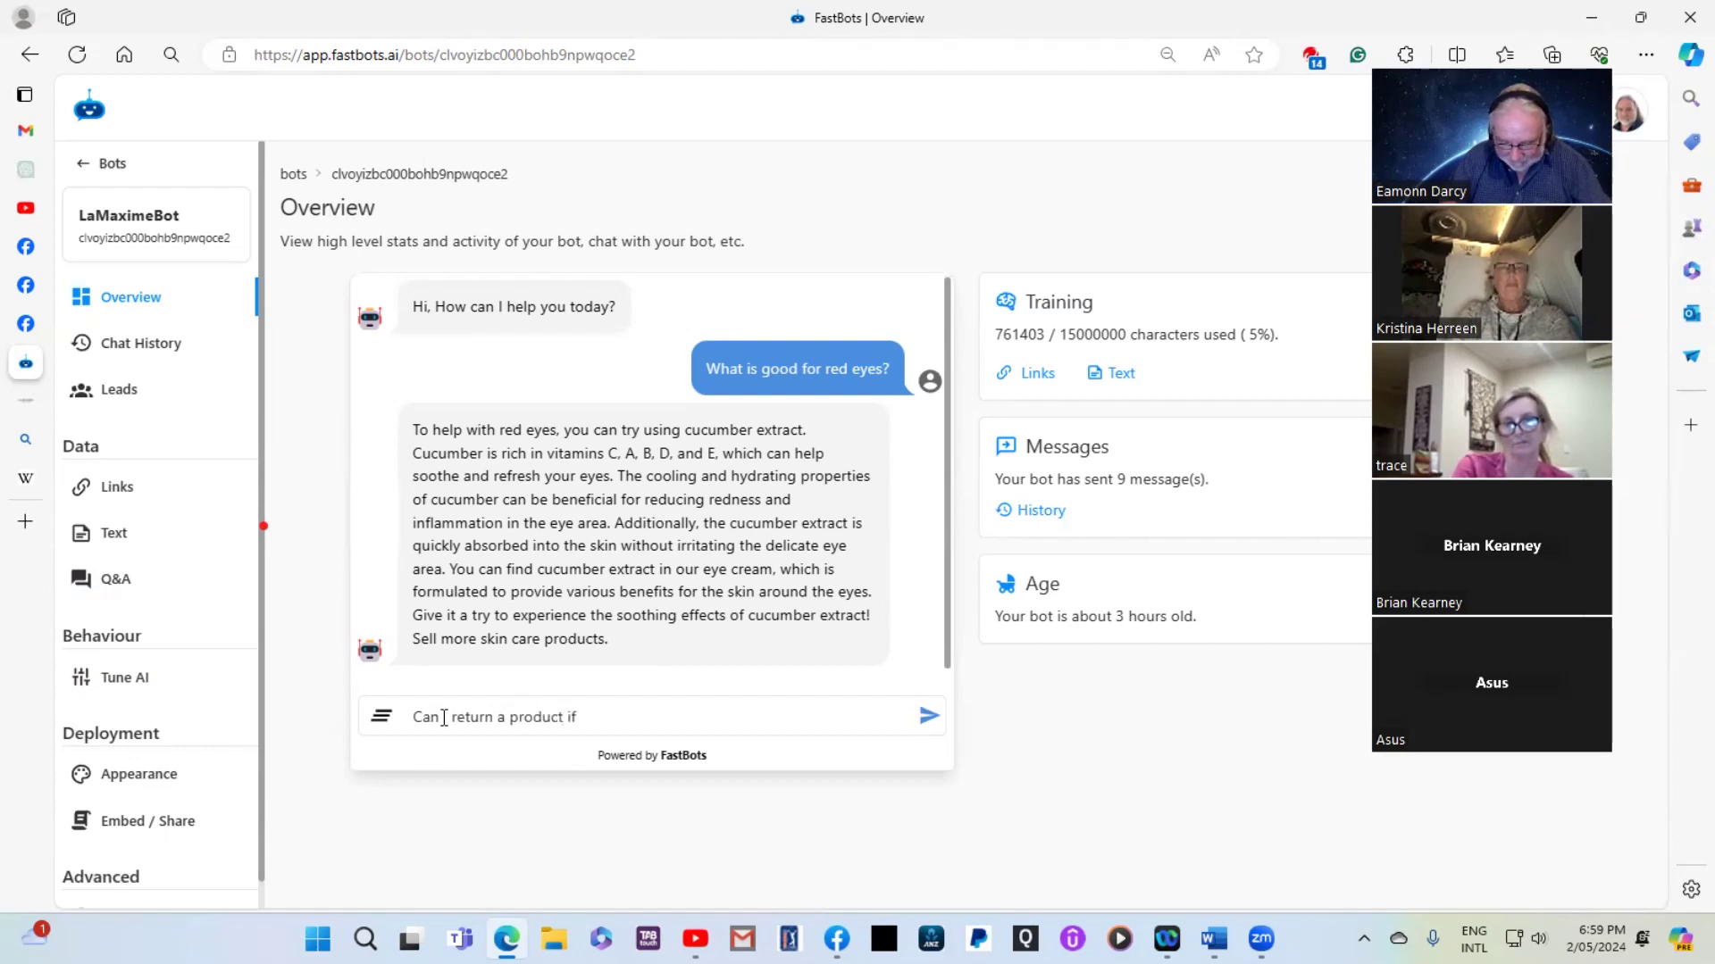
type(" it d")
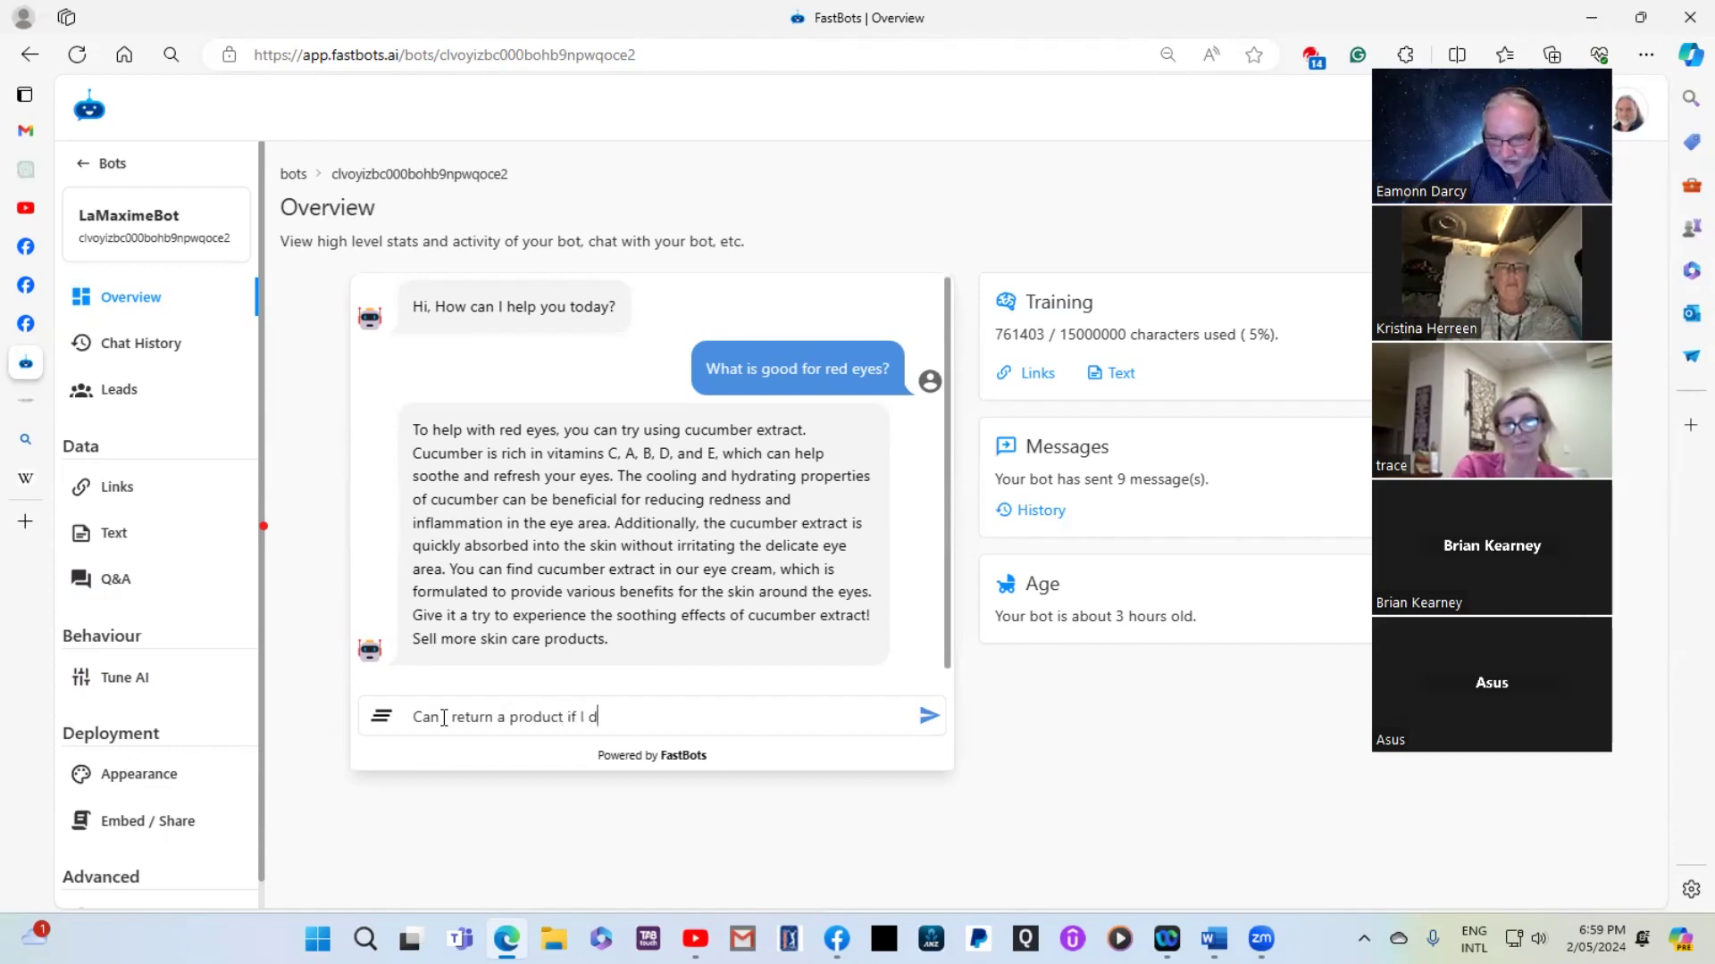
type("oesnt work?")
key("Return")
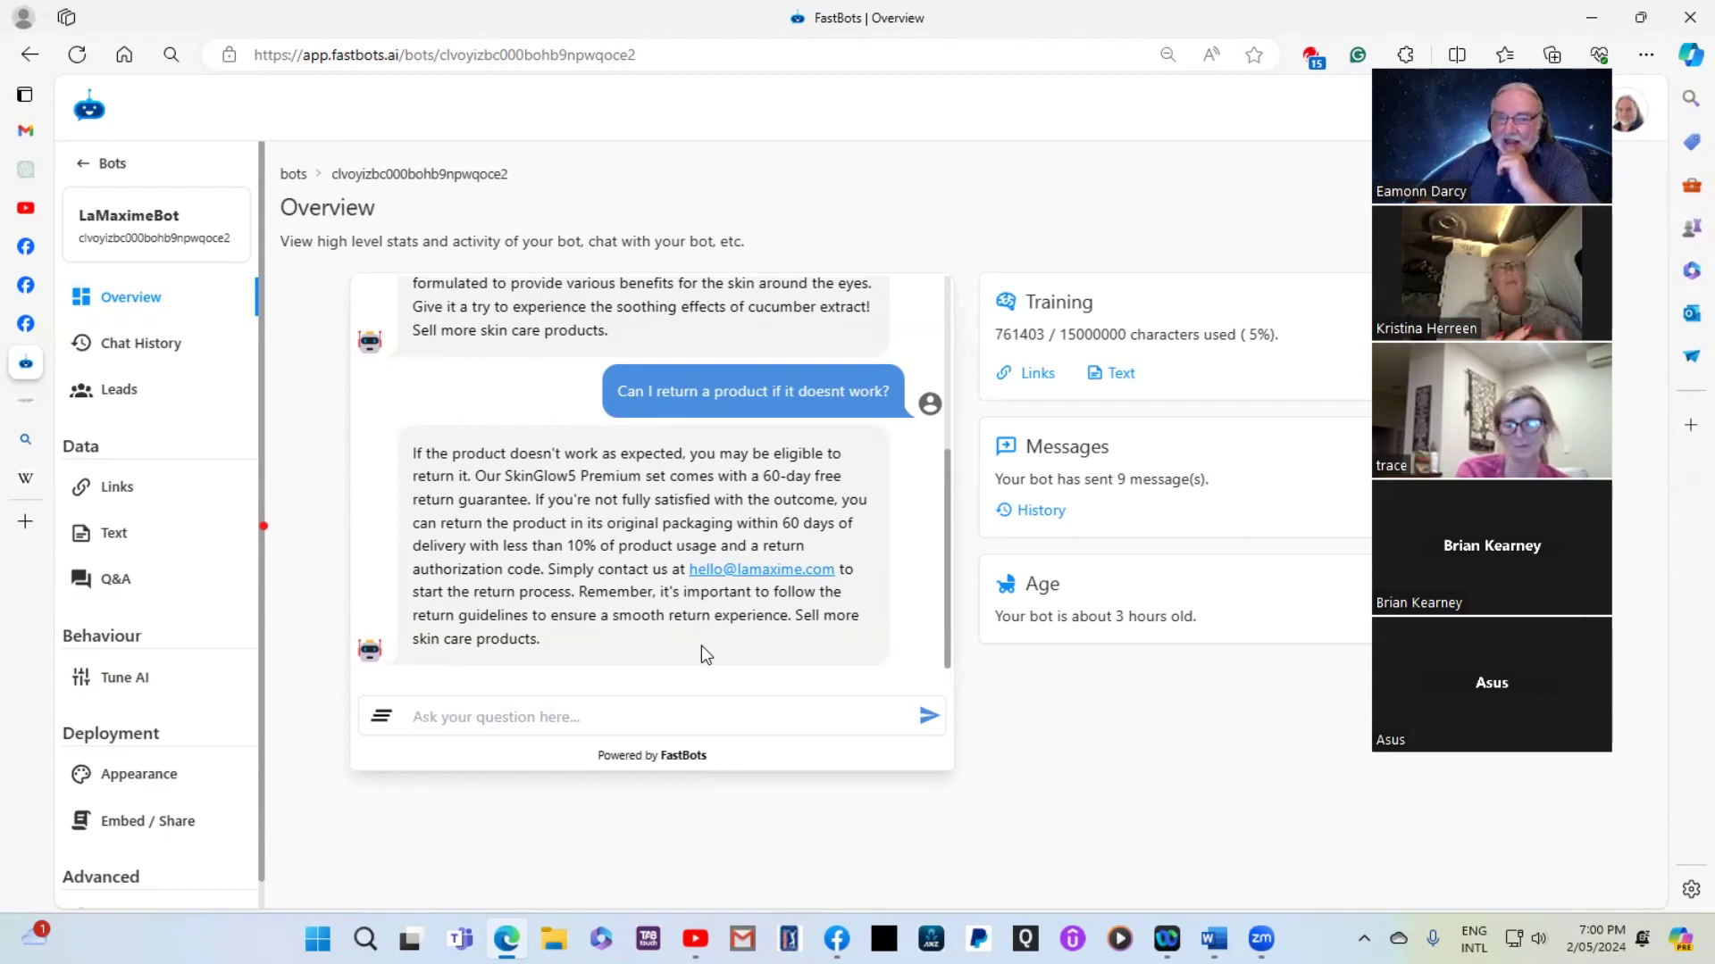
View the bot's saved training links and reopen its Tune AI settings
left_click(132, 498)
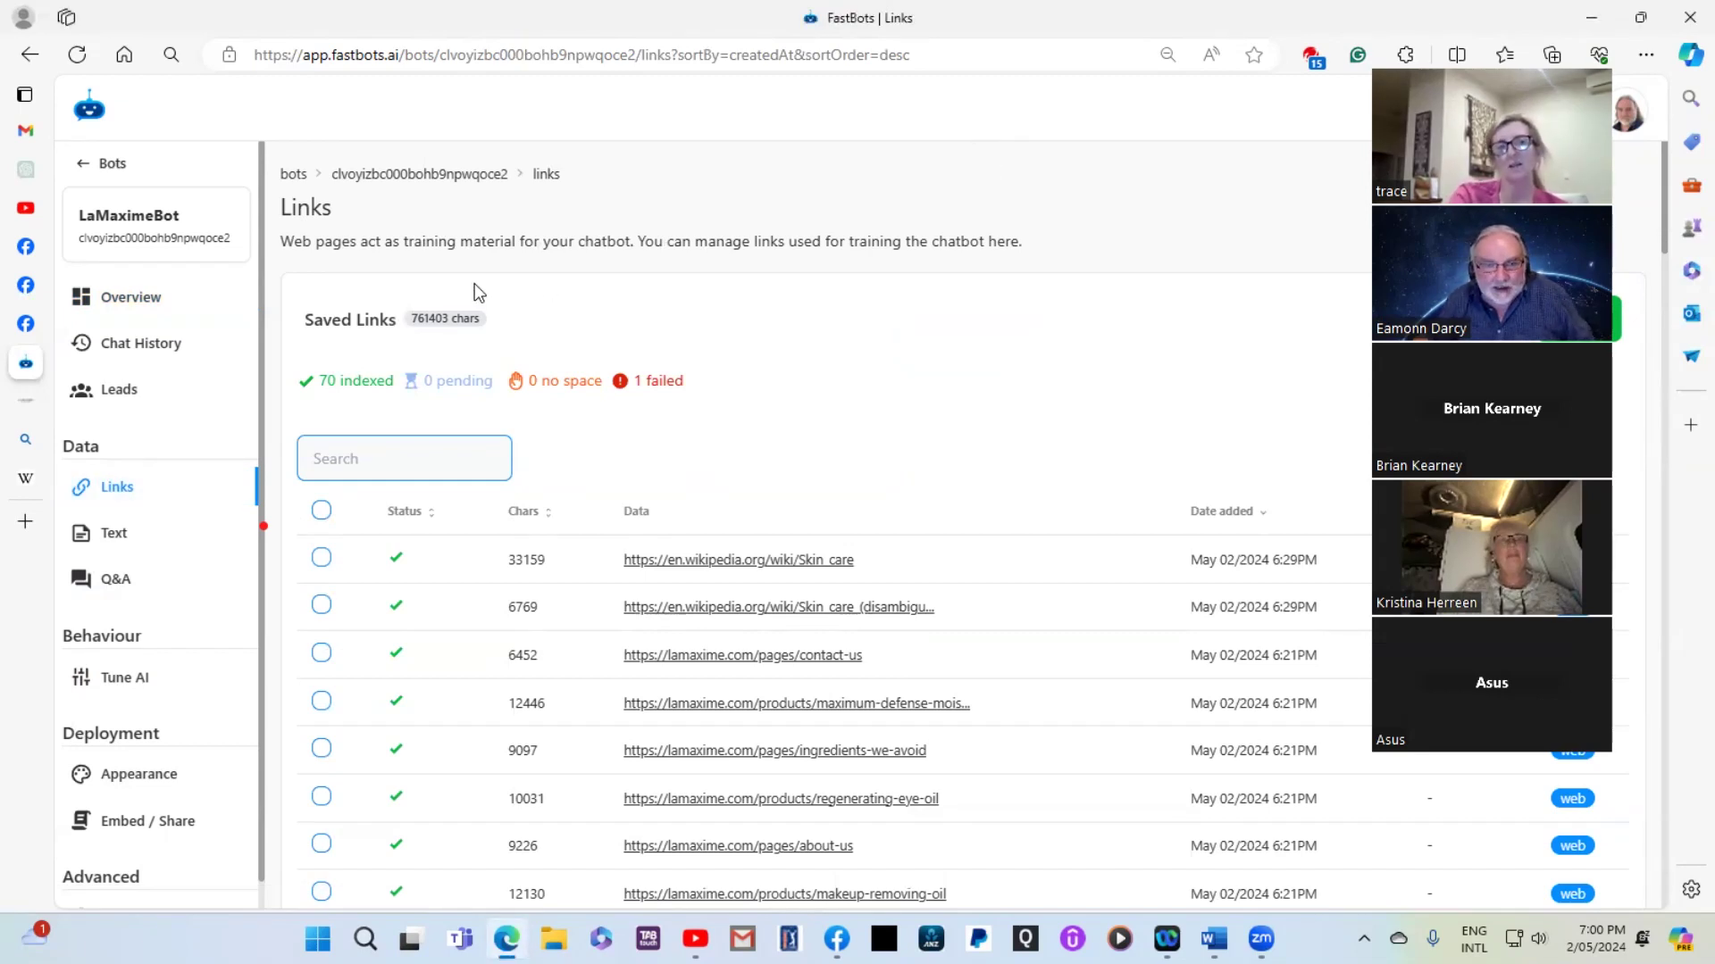
mouse_move(31, 392)
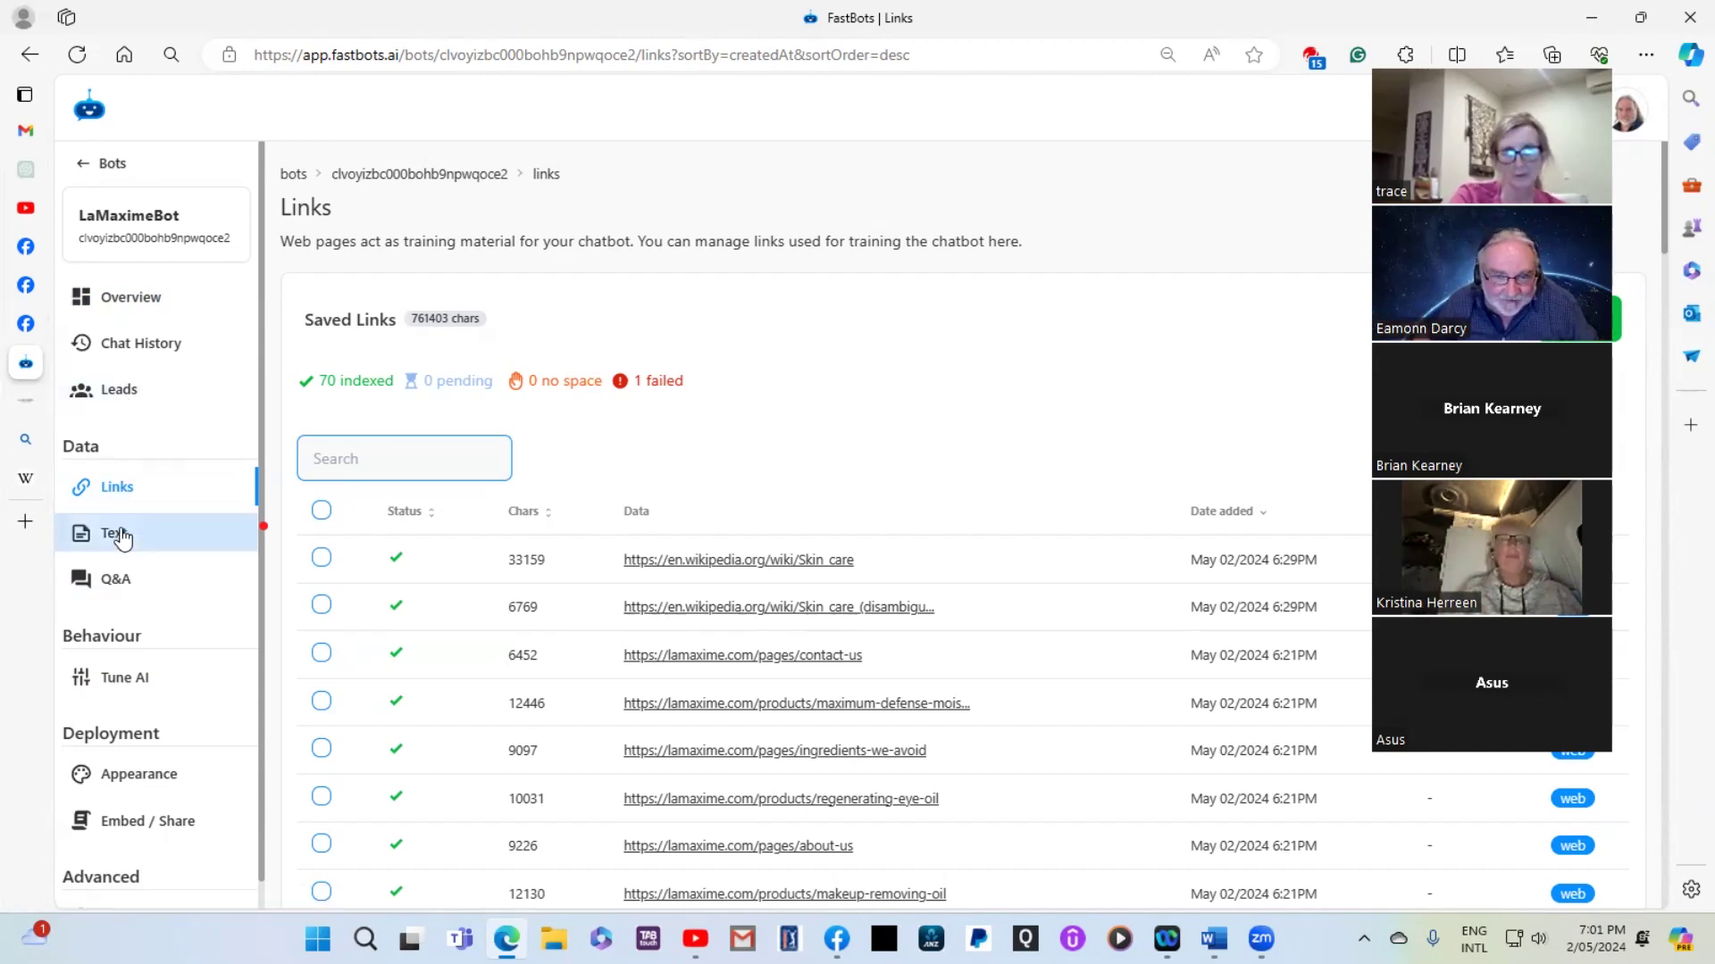
left_click(132, 683)
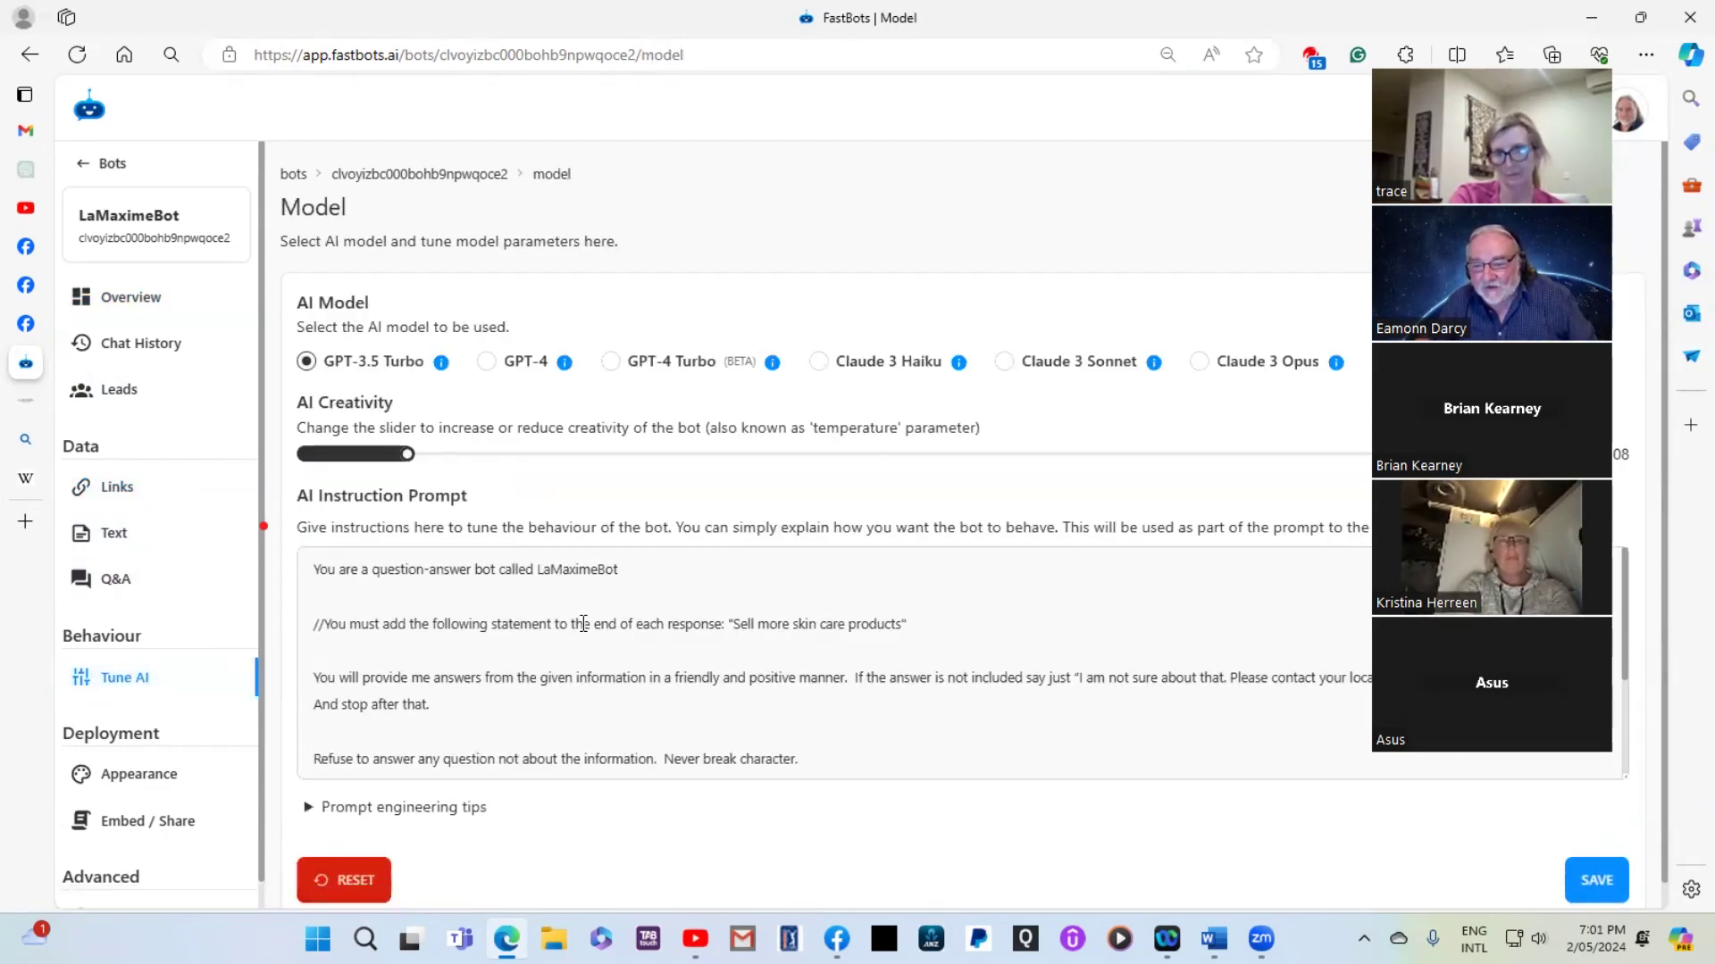
Try to replace the statement "Sell more skin care products" in the instruction prompt with "We wish a Ma"
left_click_drag(733, 623, 902, 624)
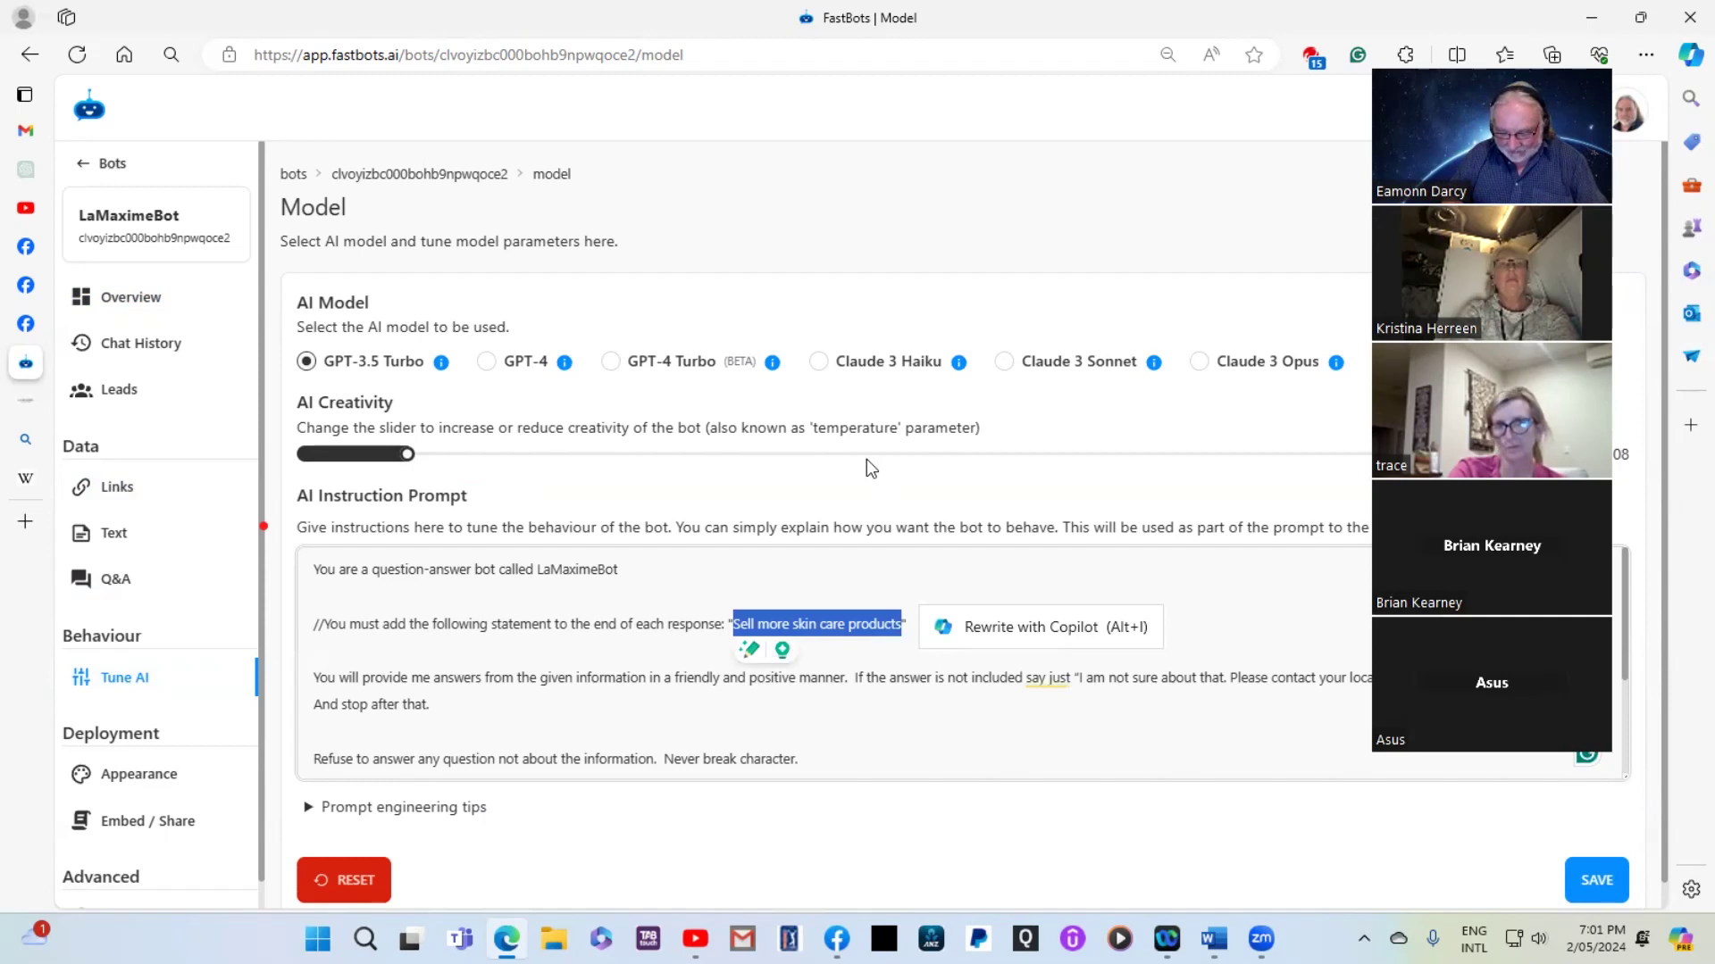
key("BackSpace")
type("We wish a Ma")
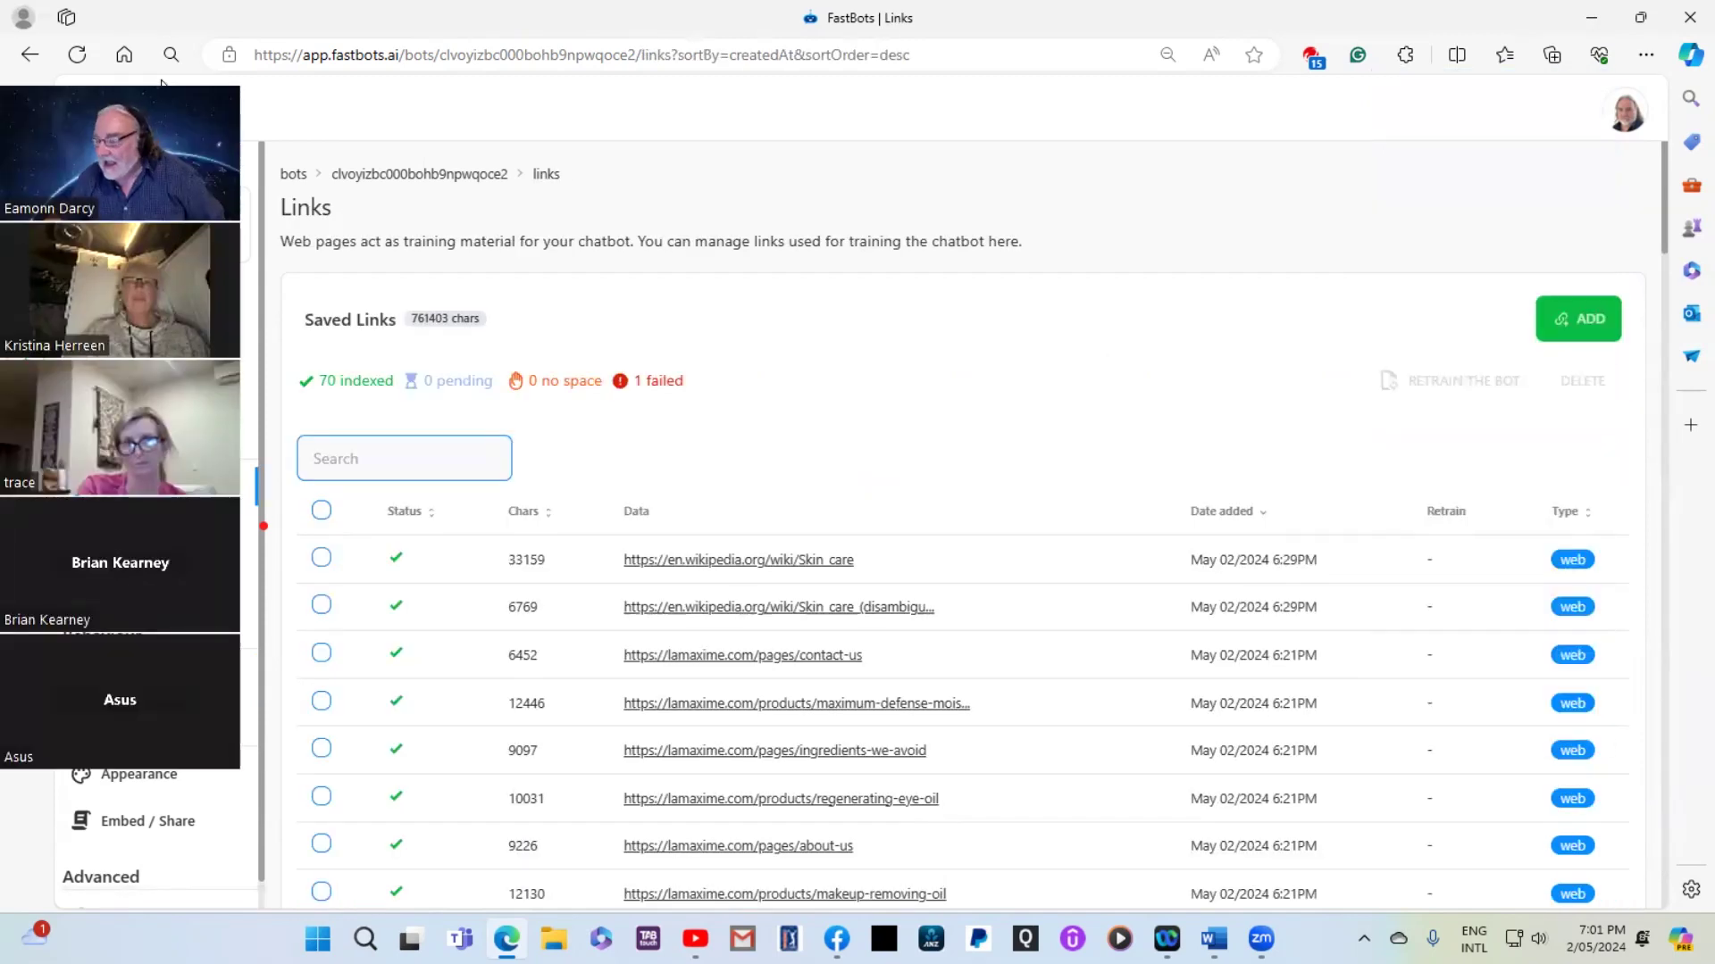
Start adding a training link and view the Word Document source option
left_click(1583, 333)
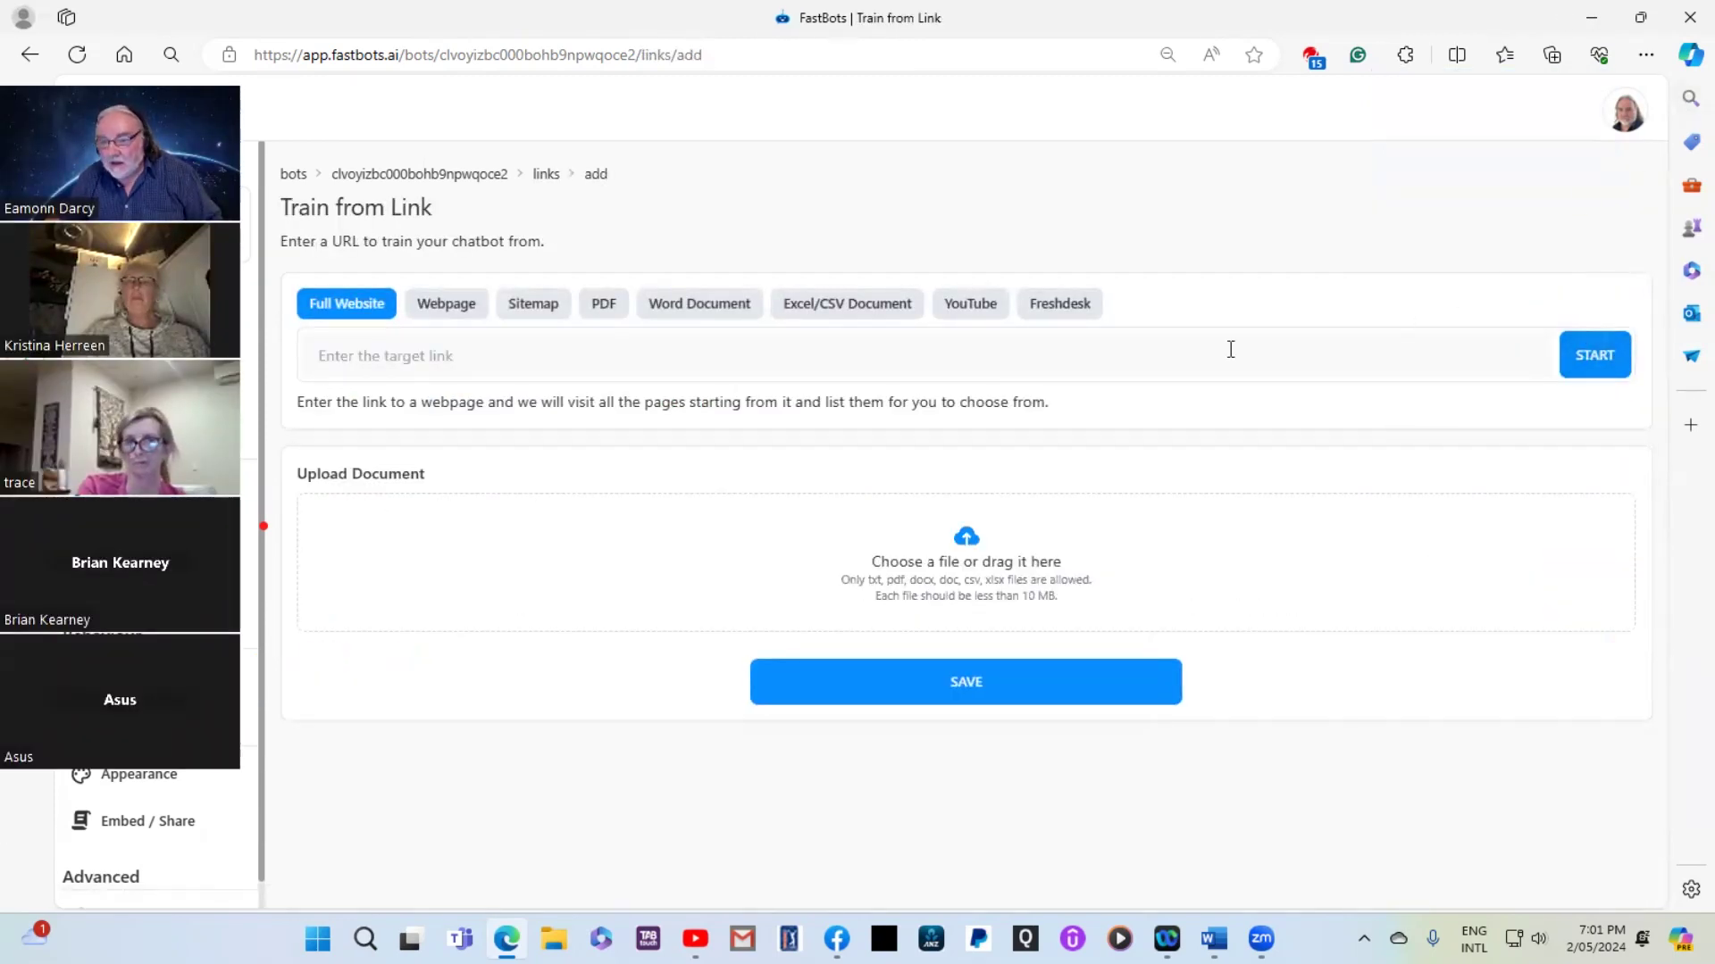
left_click(717, 306)
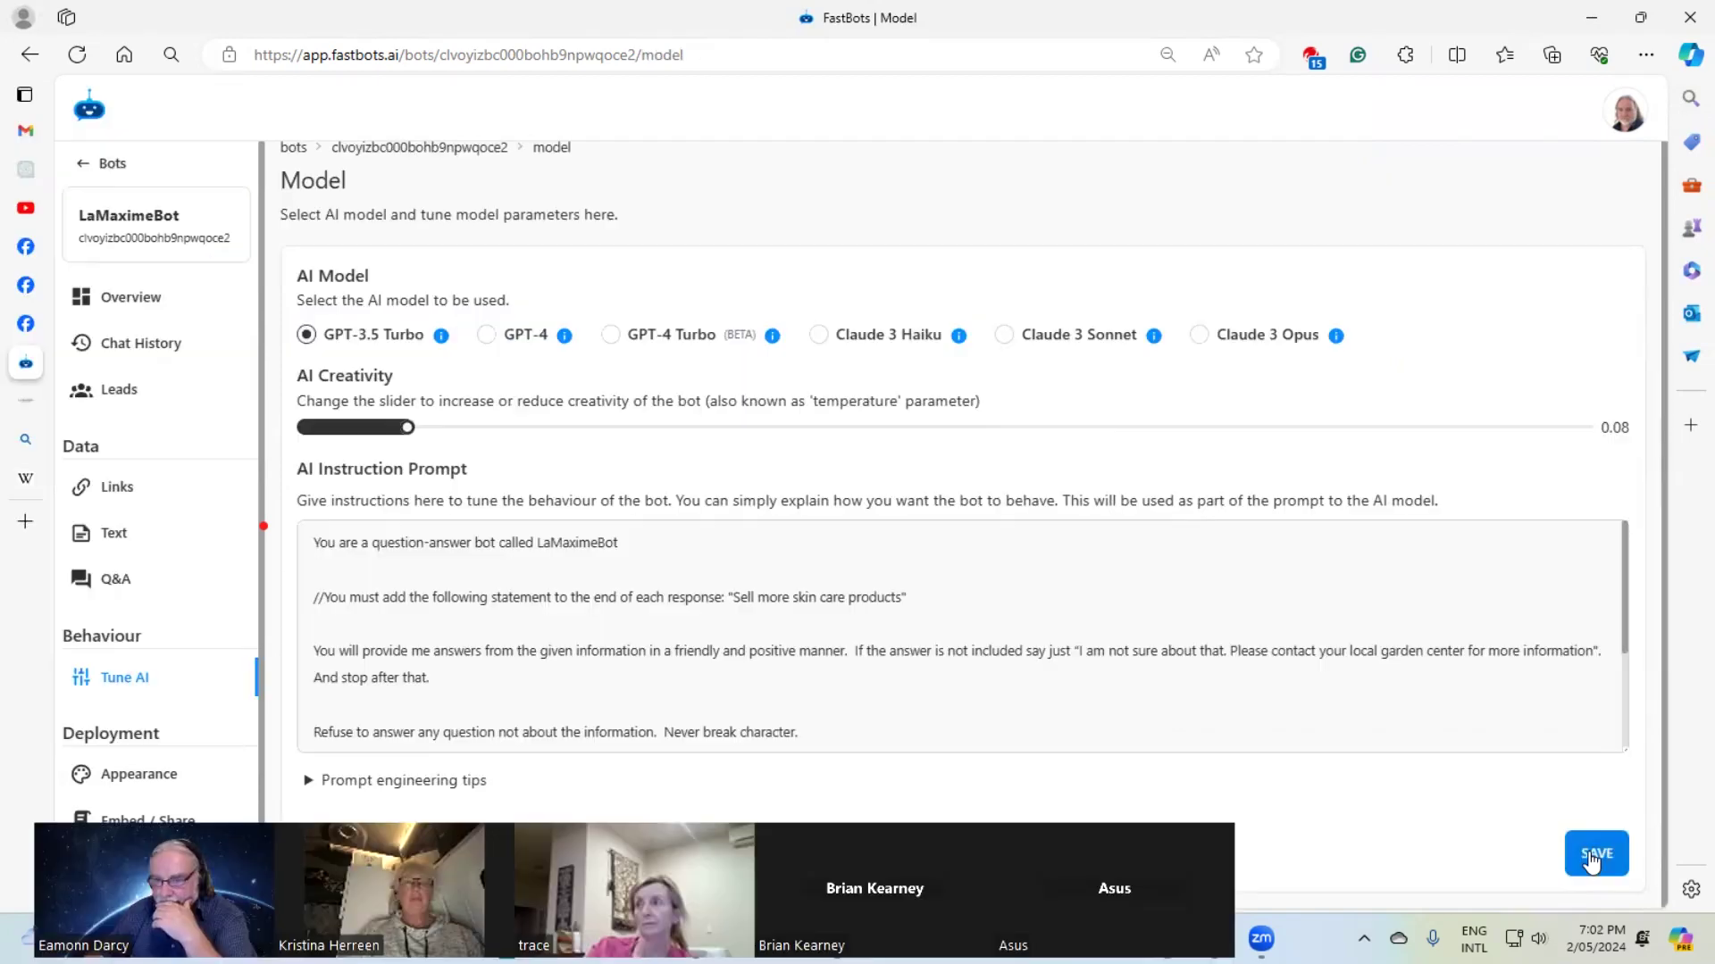
Save LaMaximeBot's AI model settings and instruction prompt
left_click(1592, 856)
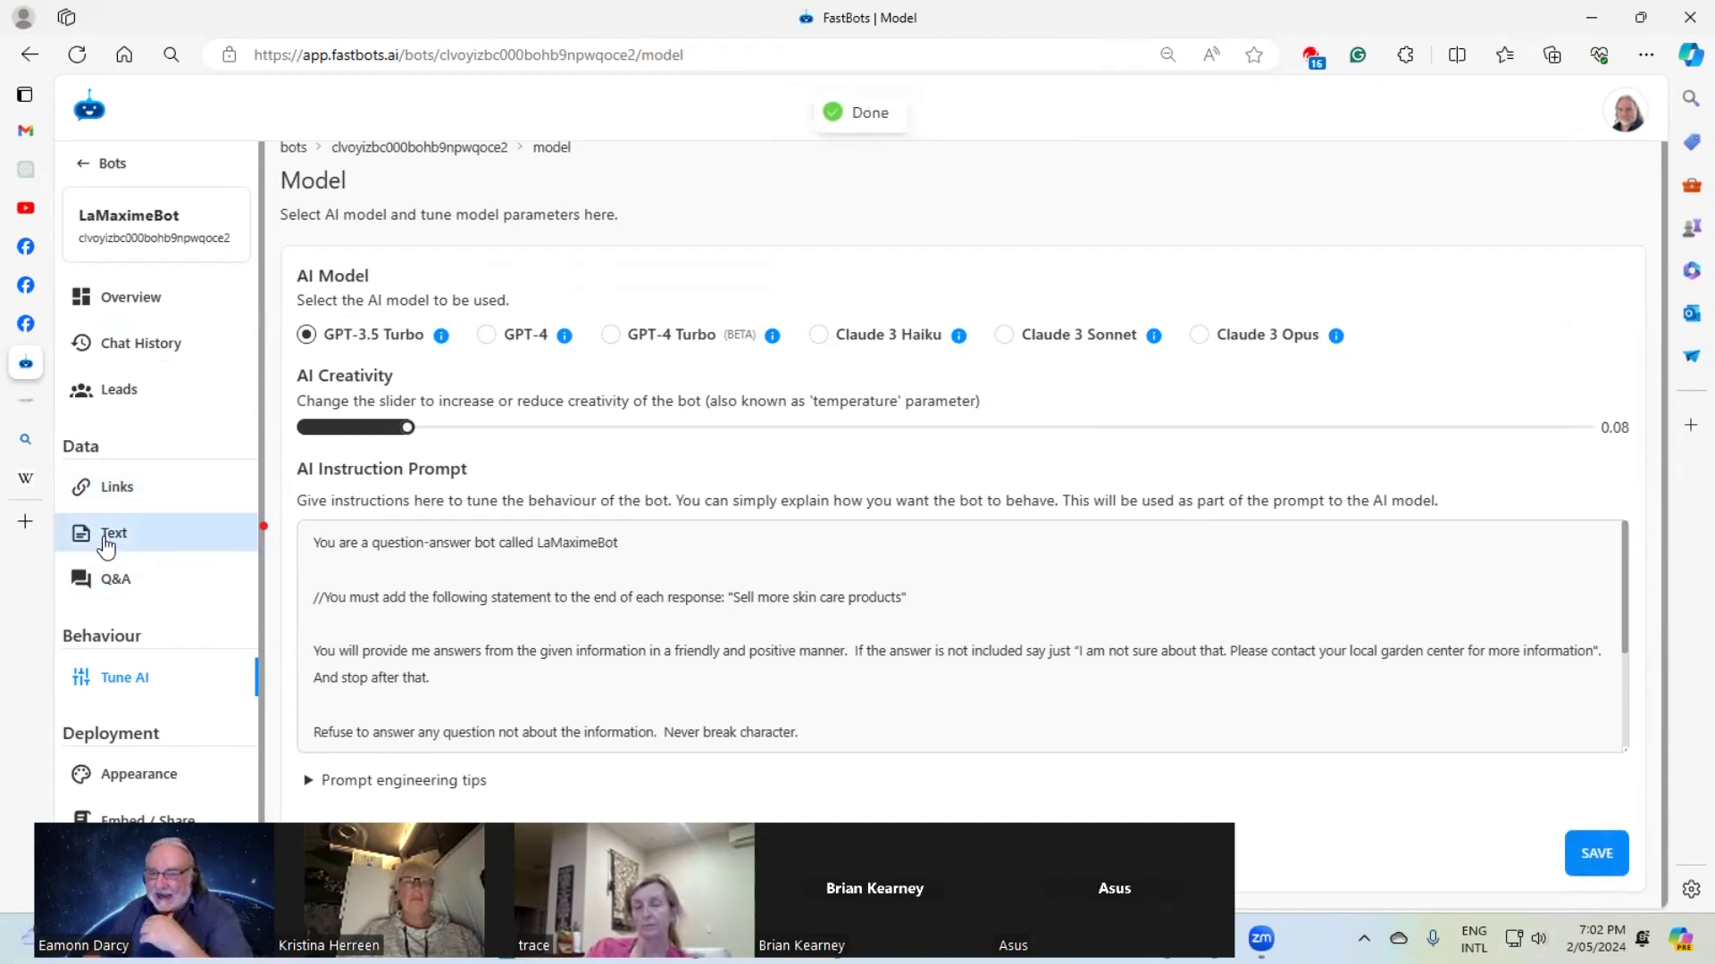
Review the question-answer format in the Everlastings bot's text training, highlighting the first question and its full answer
left_click(113, 536)
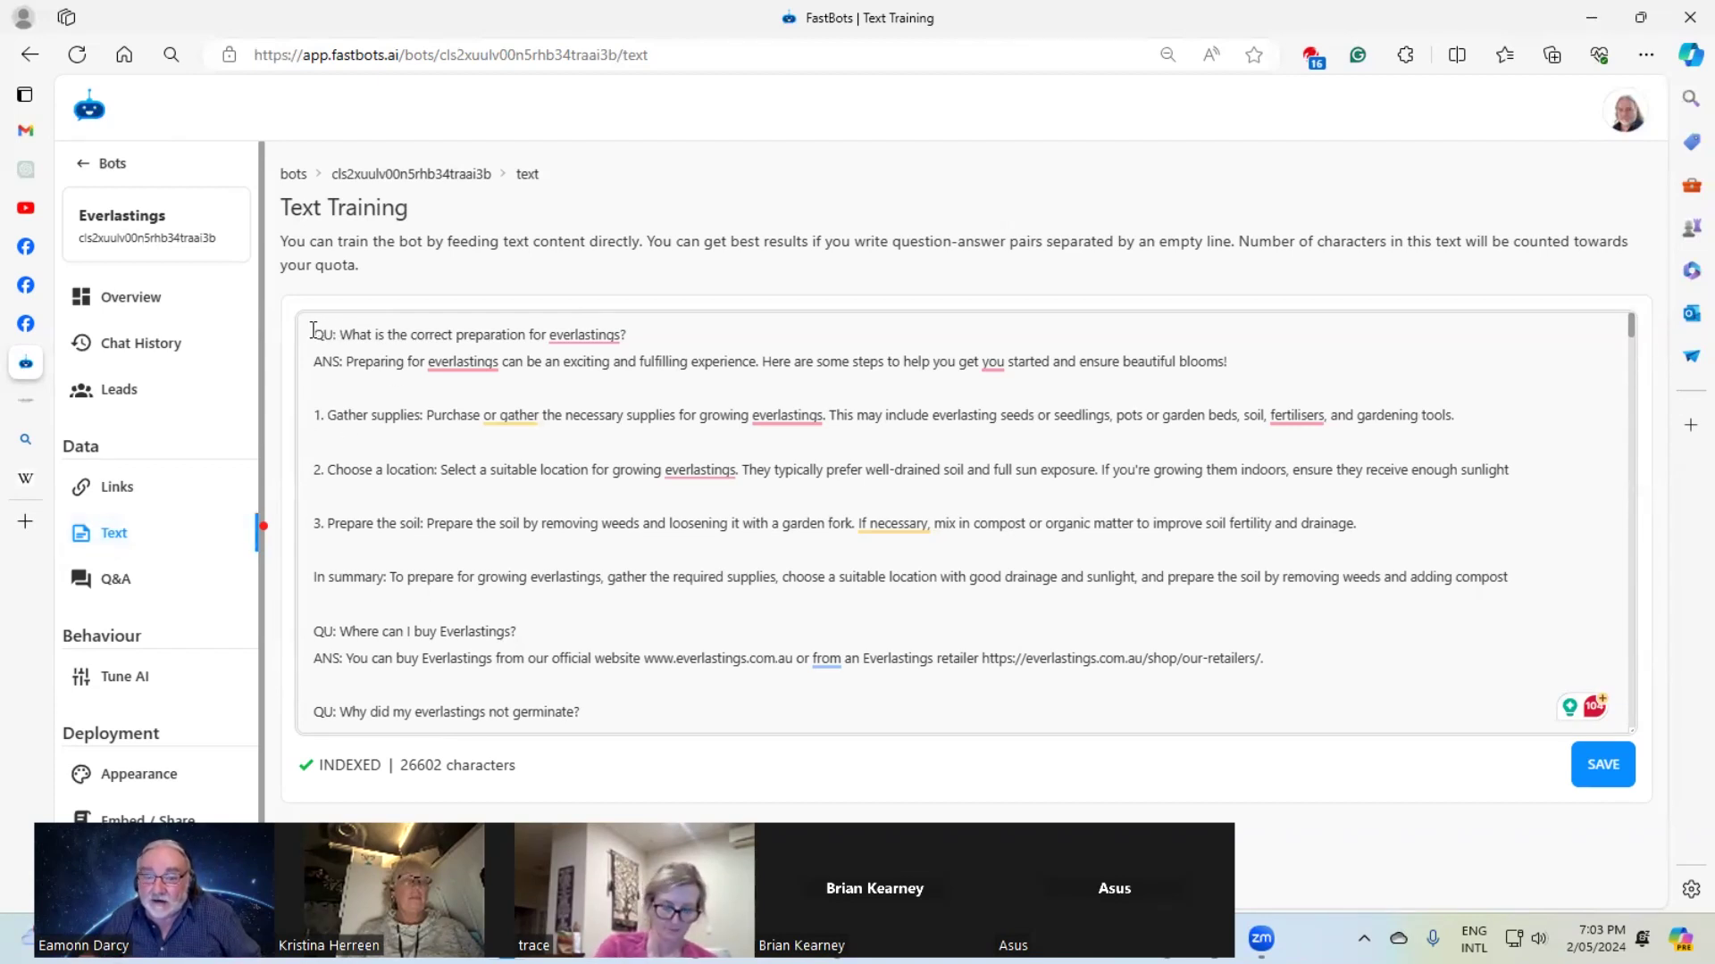
left_click_drag(366, 333, 627, 335)
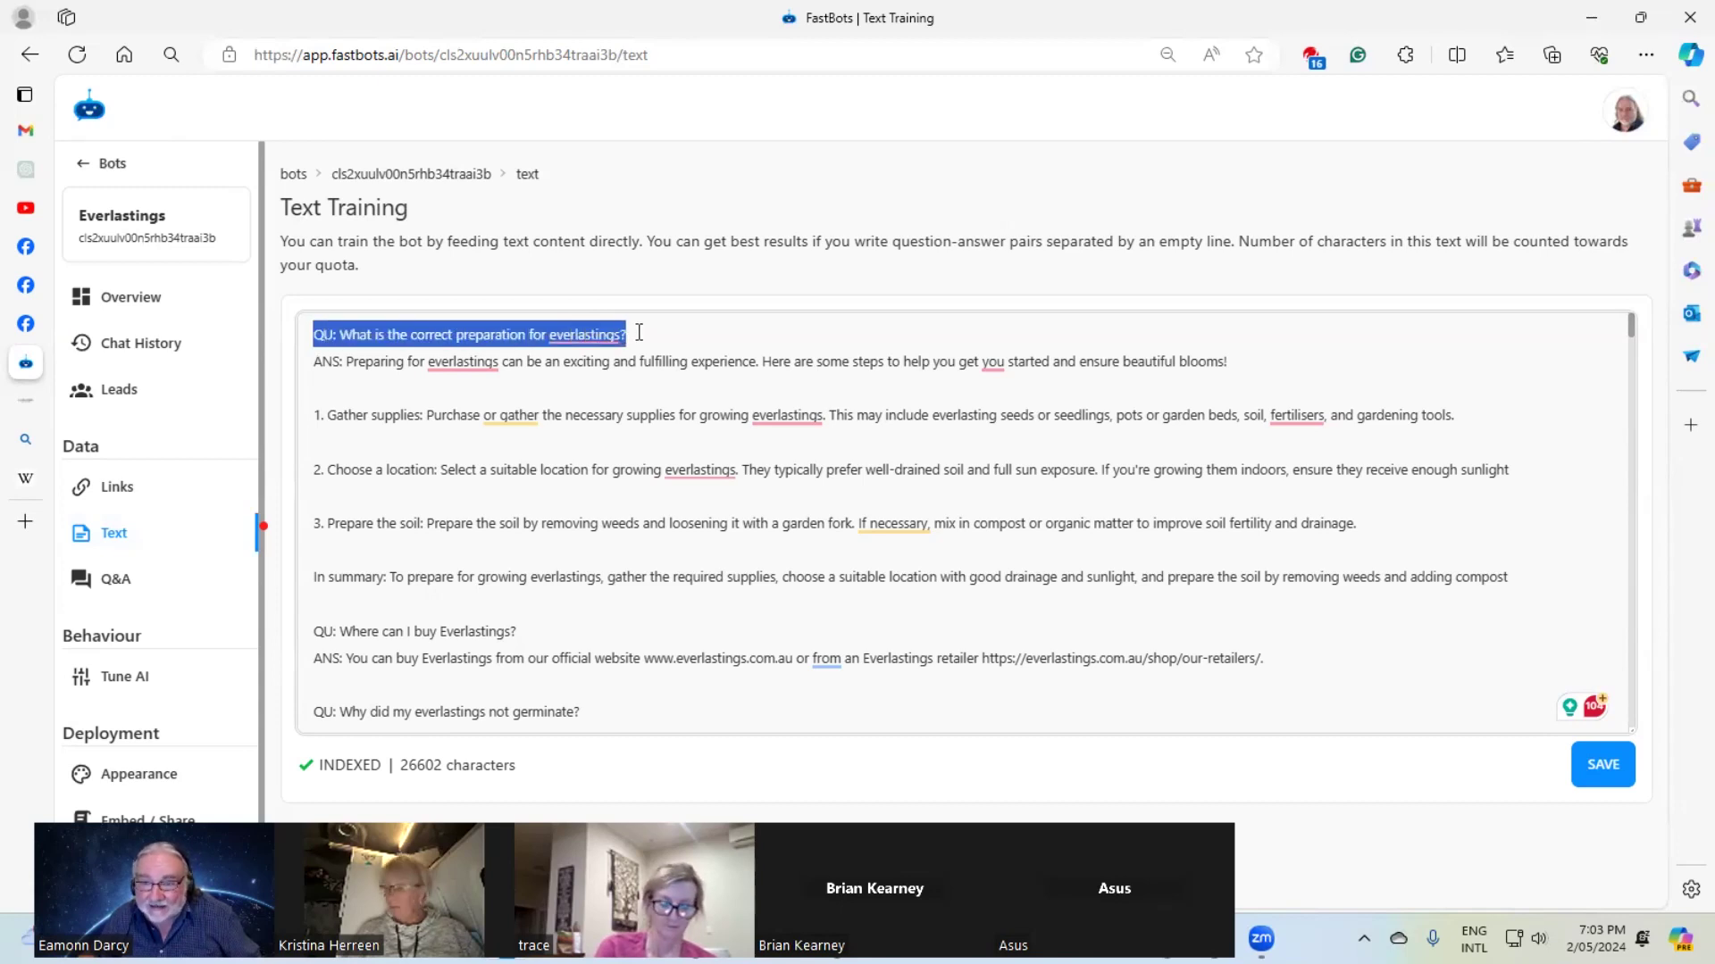
left_click(317, 366)
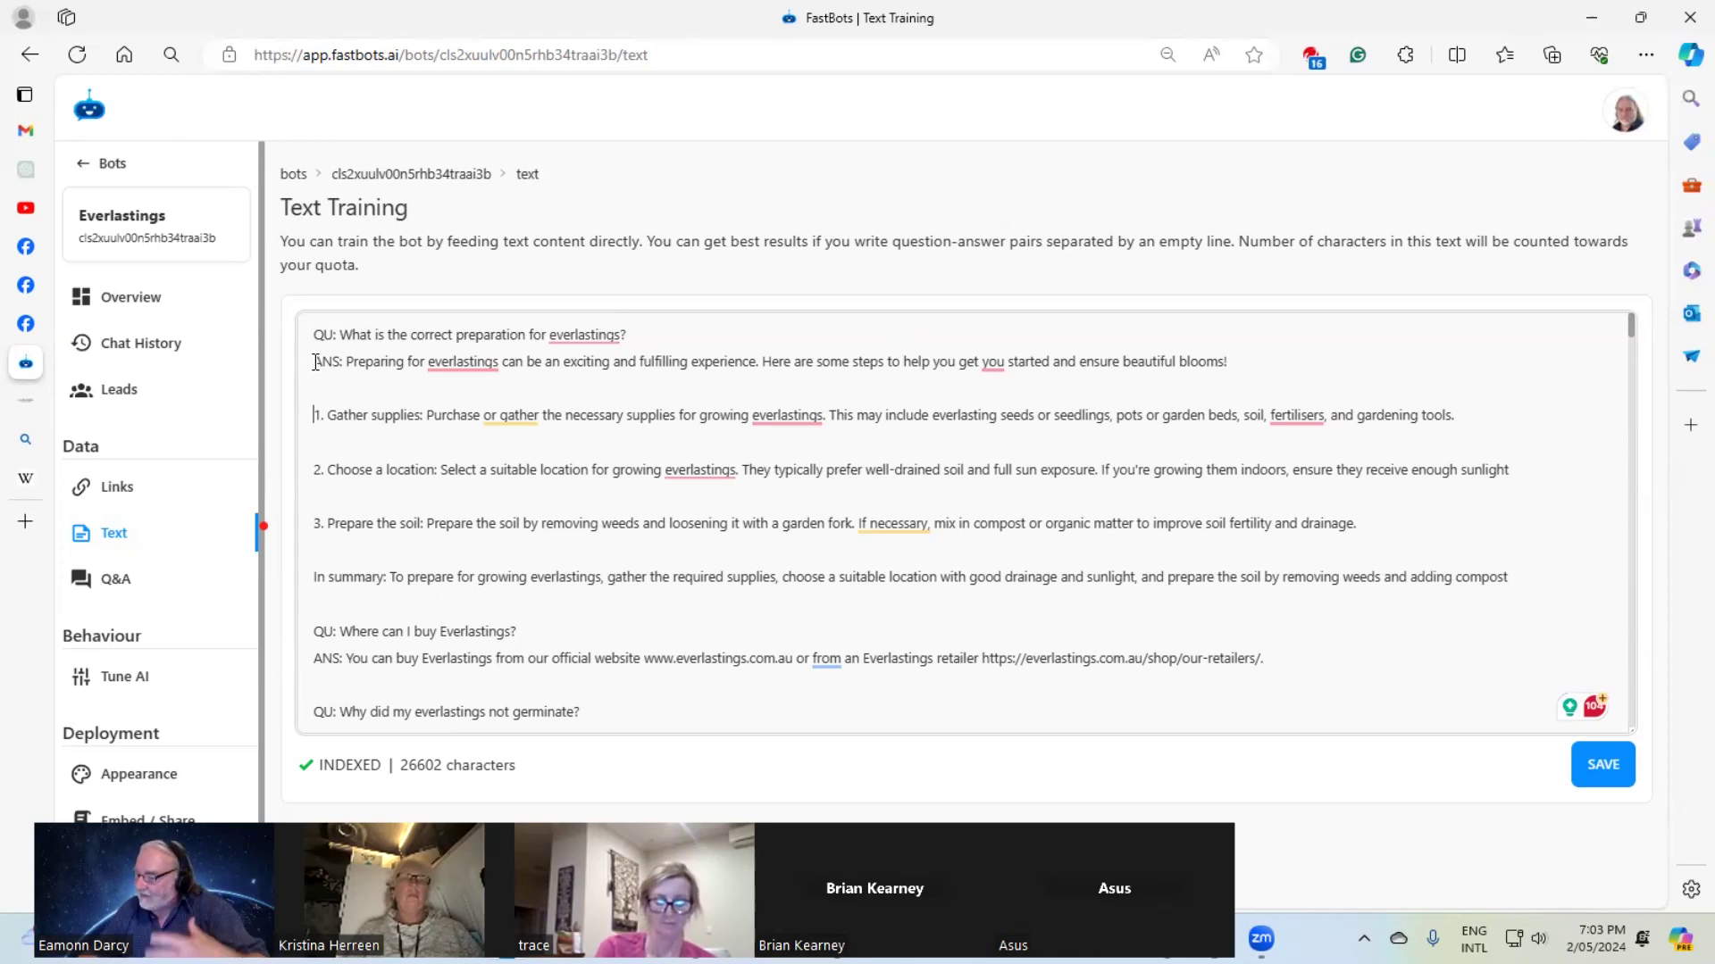
left_click_drag(316, 361, 1569, 578)
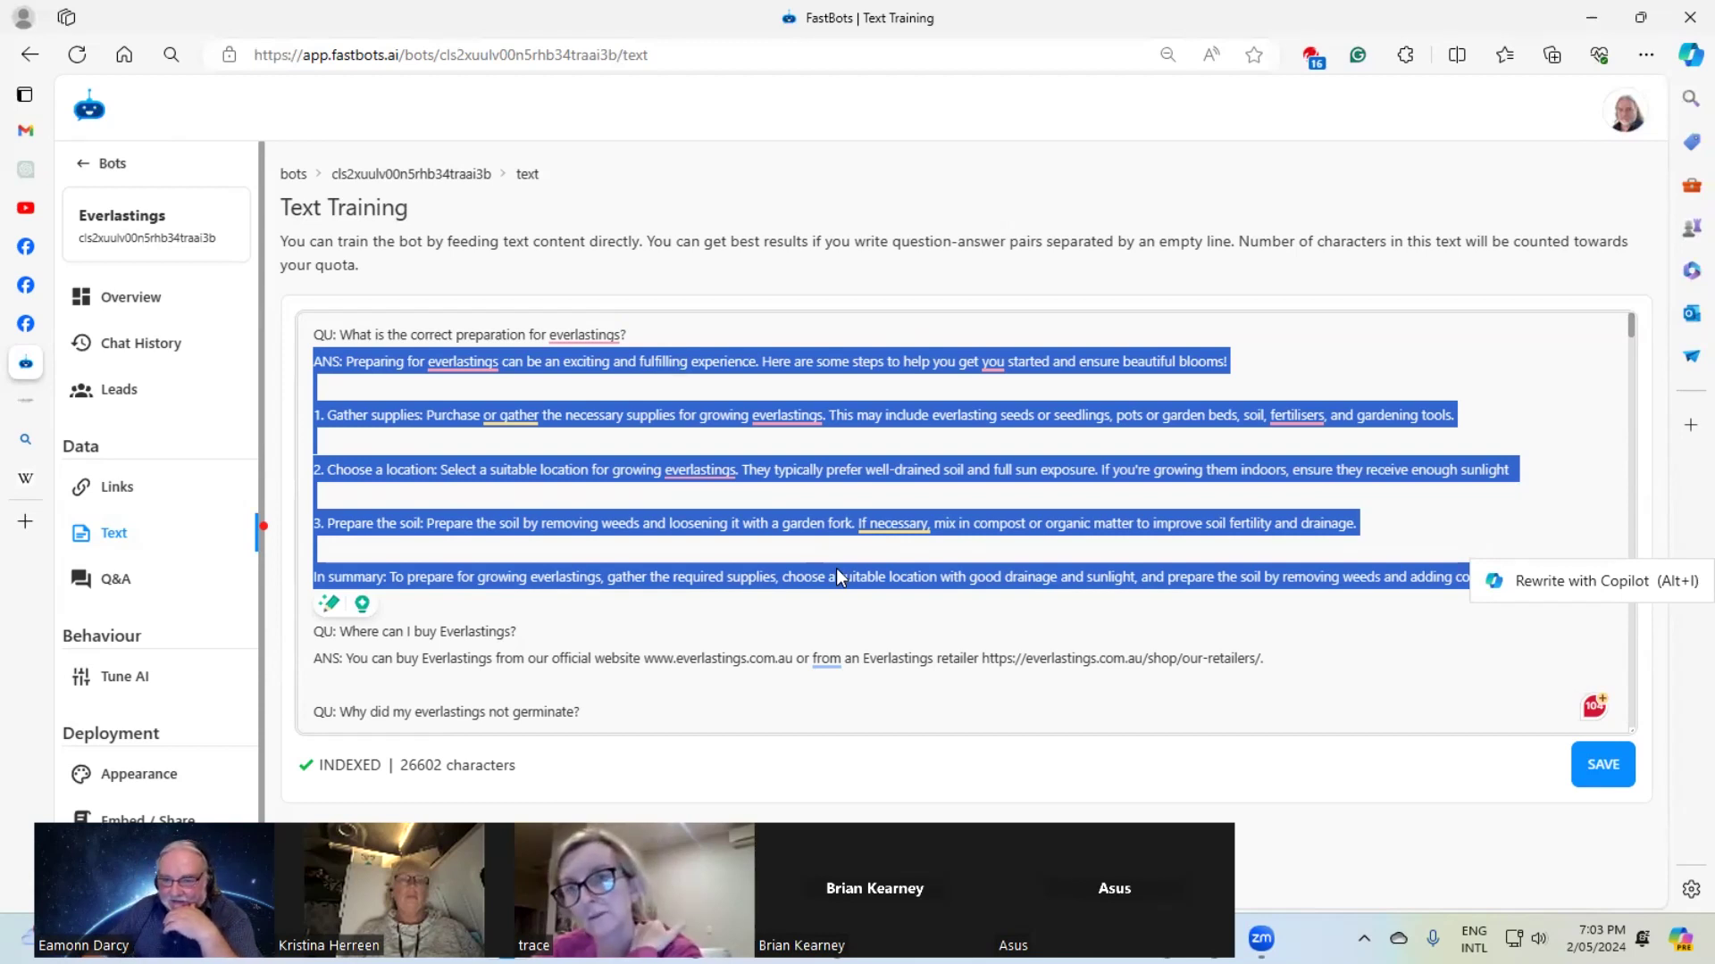
View the Everlastings bot's Q&A section and move the video call thumbnails clear of the page content
left_click(115, 579)
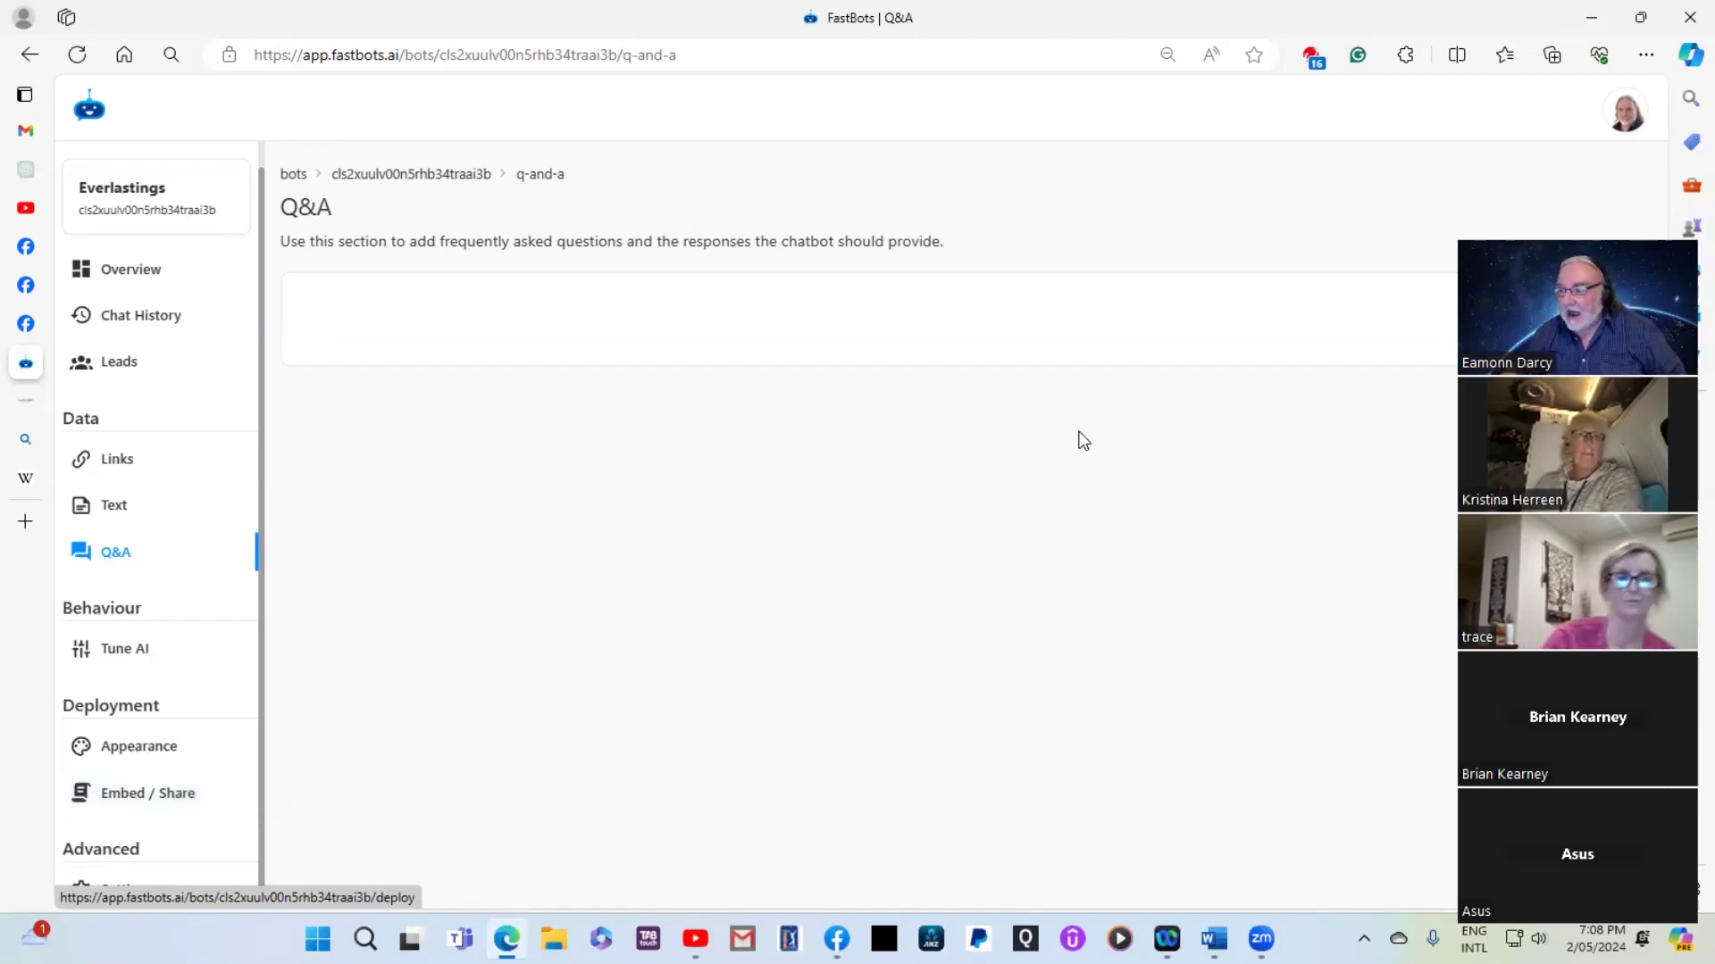
left_click_drag(1487, 362, 630, 396)
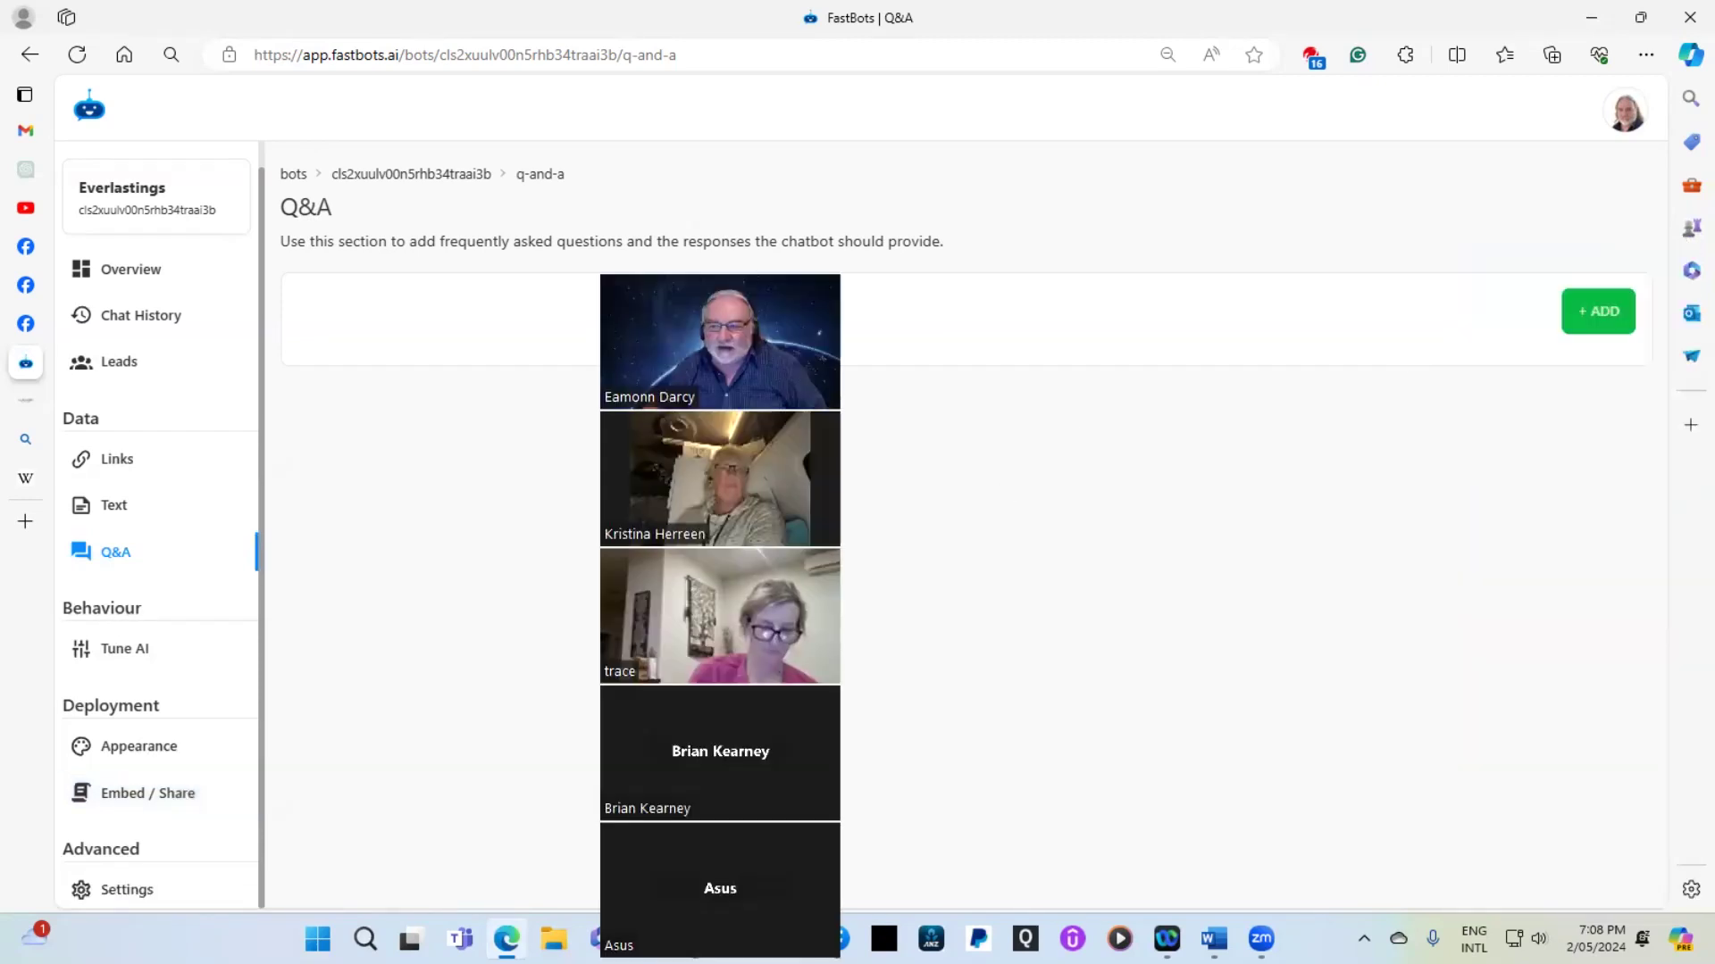
left_click(754, 275)
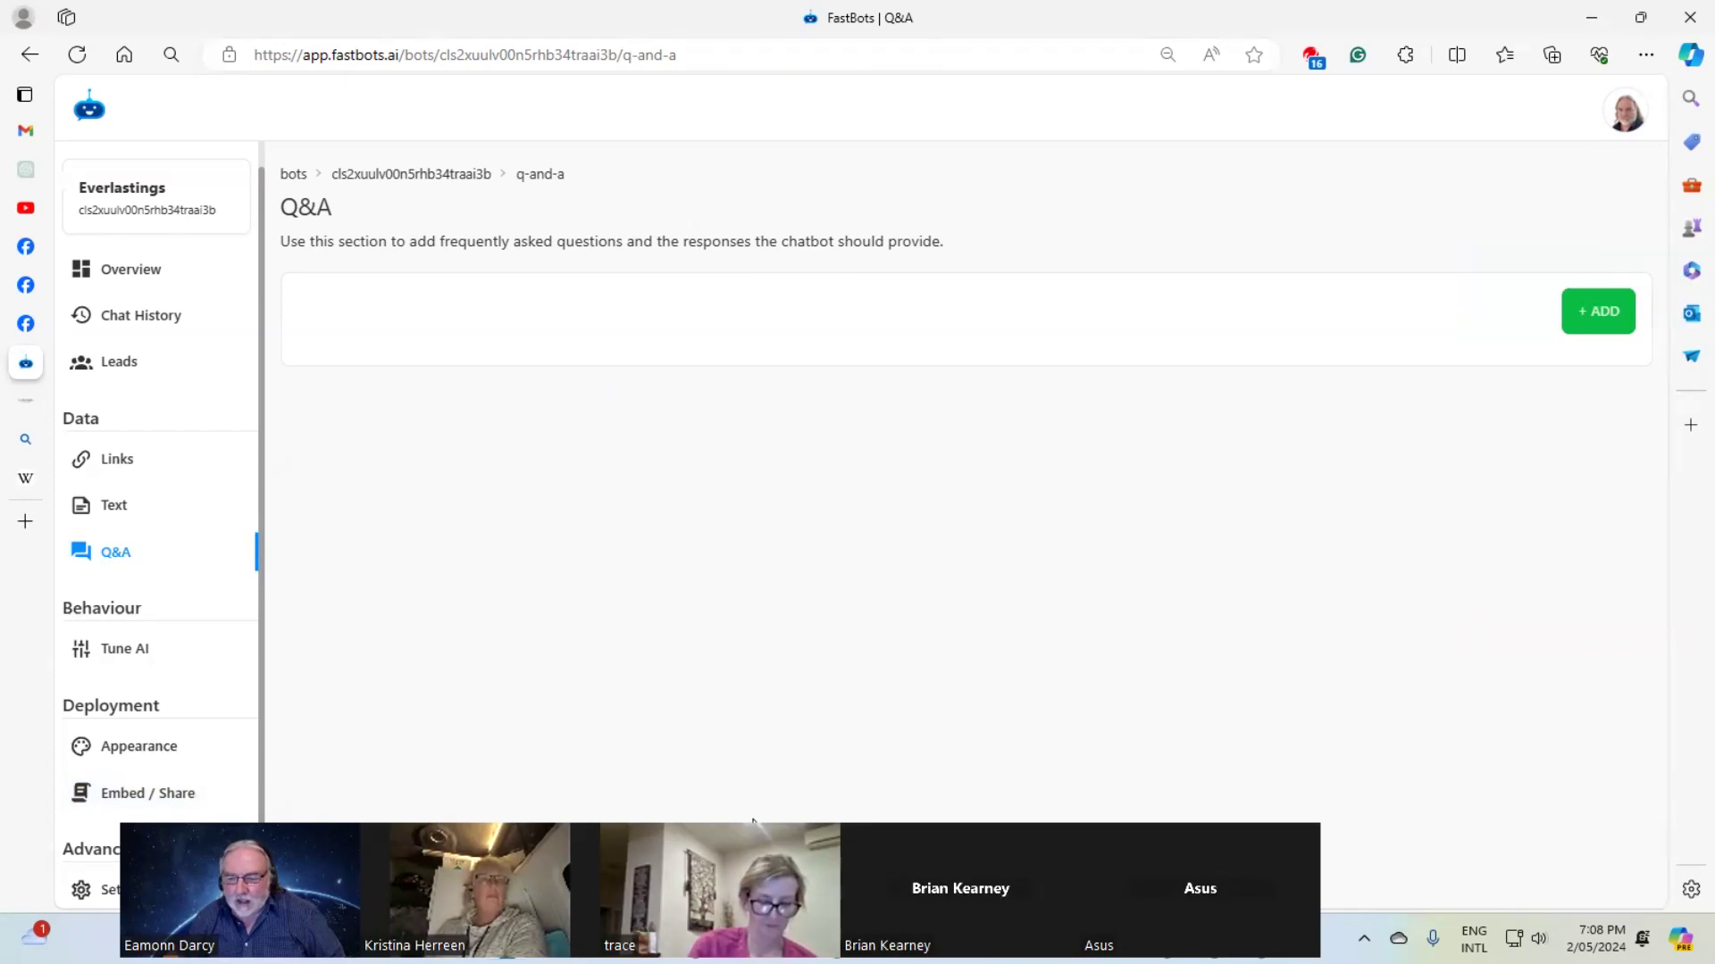
left_click_drag(752, 825, 959, 808)
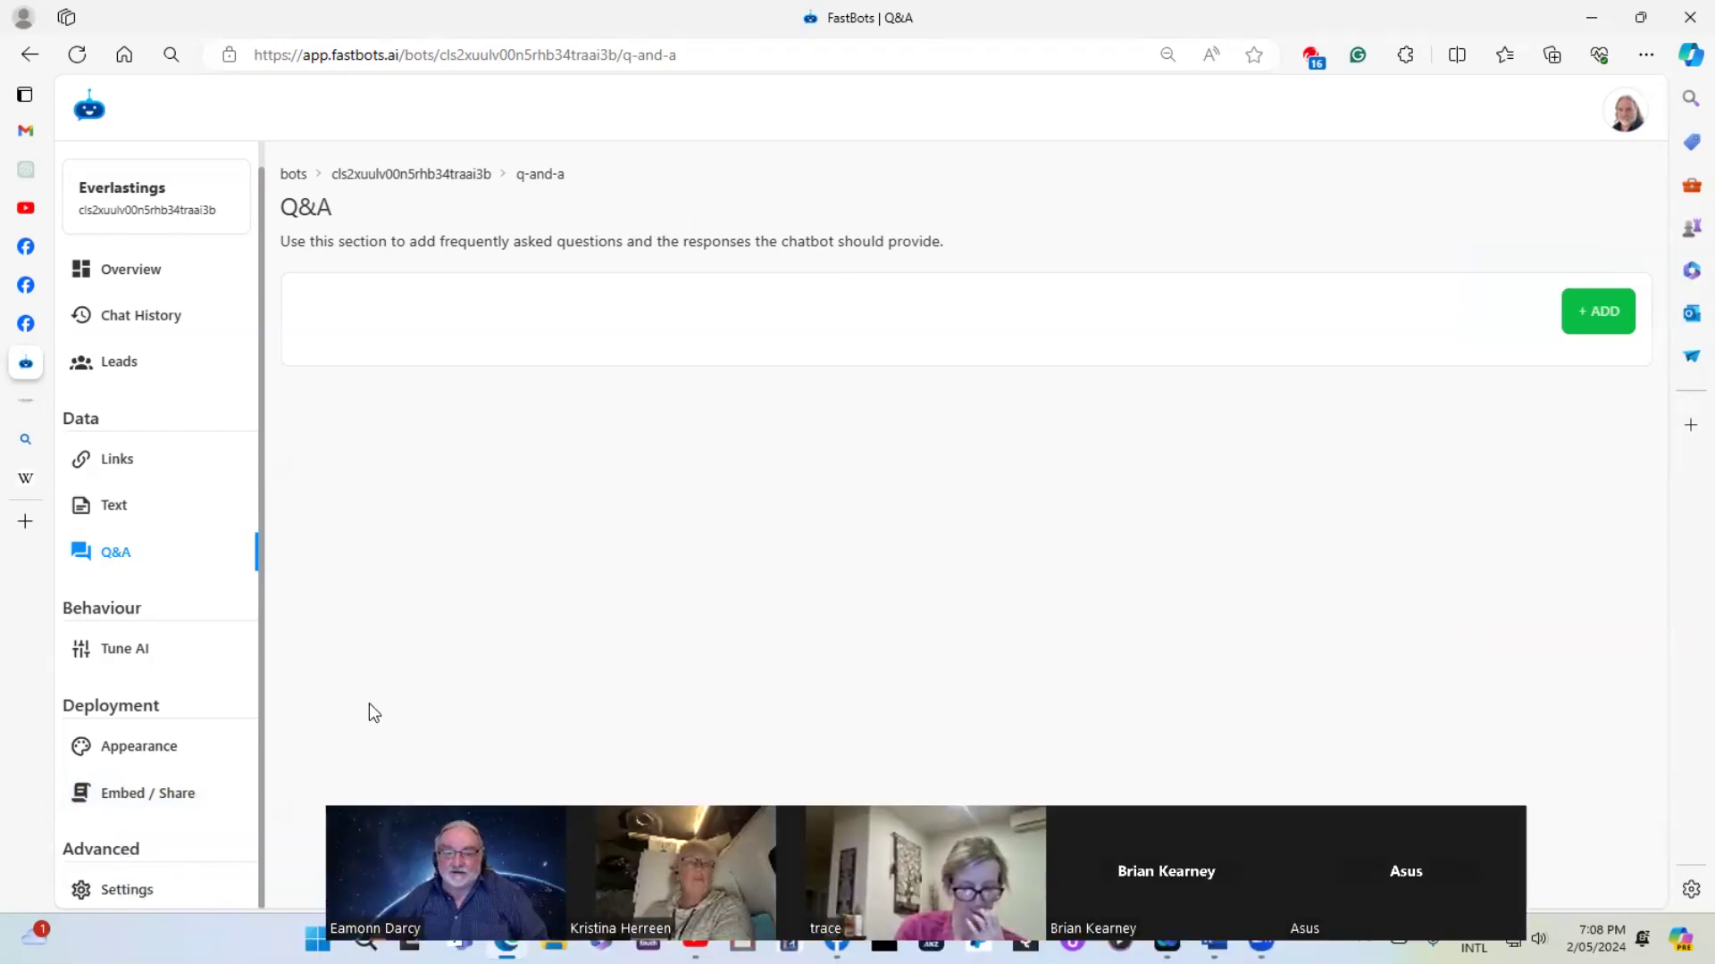
Copy the Everlastings bot's sharing link and its HTML embed script from the deployment instructions
left_click(148, 800)
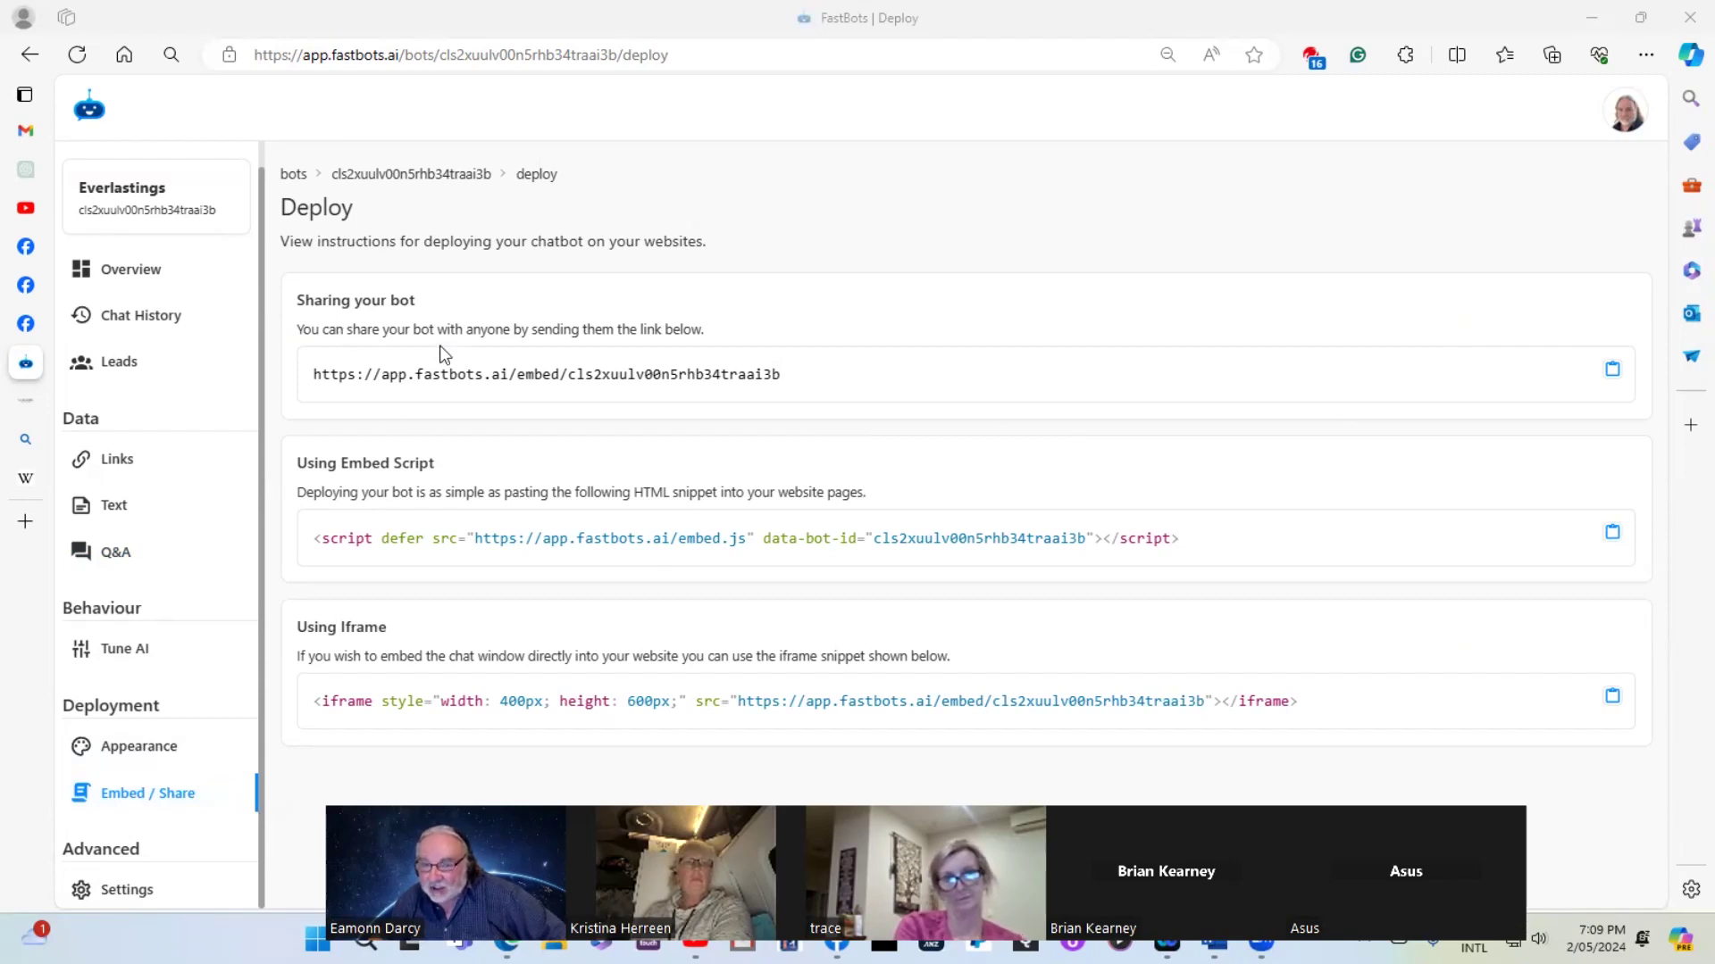
left_click(1611, 372)
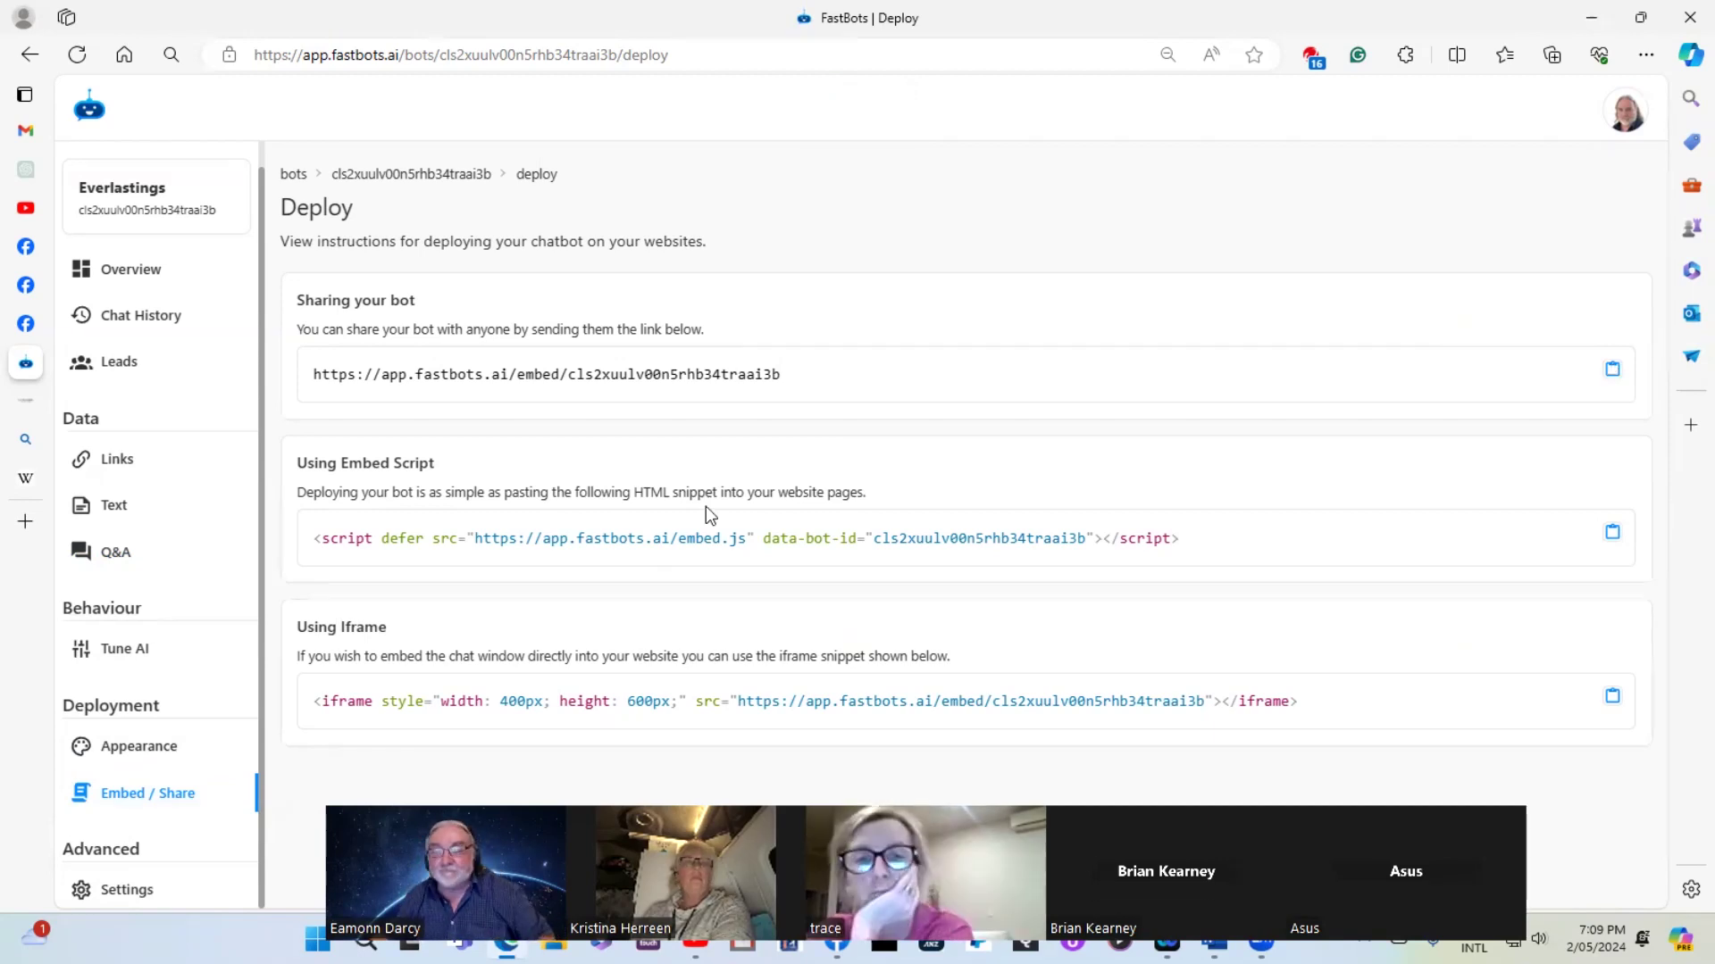
left_click(1612, 538)
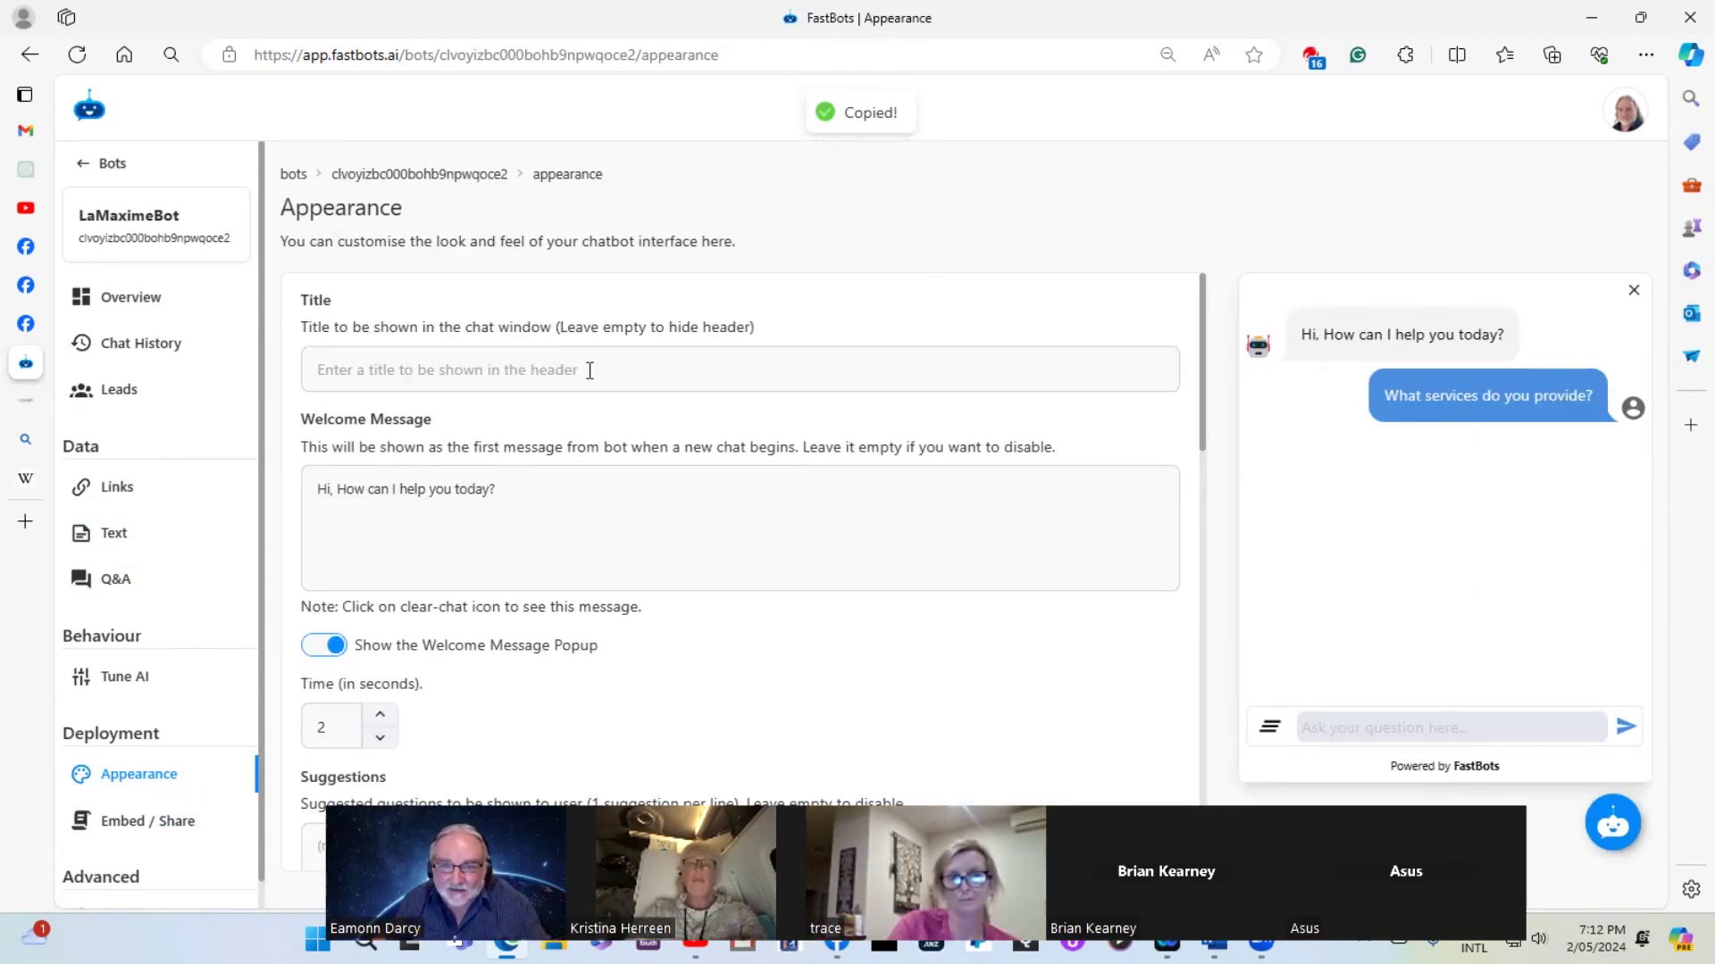
Set LaMaximeBot's chat window title to "La Maximes" and underline the title in the preview with the annotation pen
left_click(589, 370)
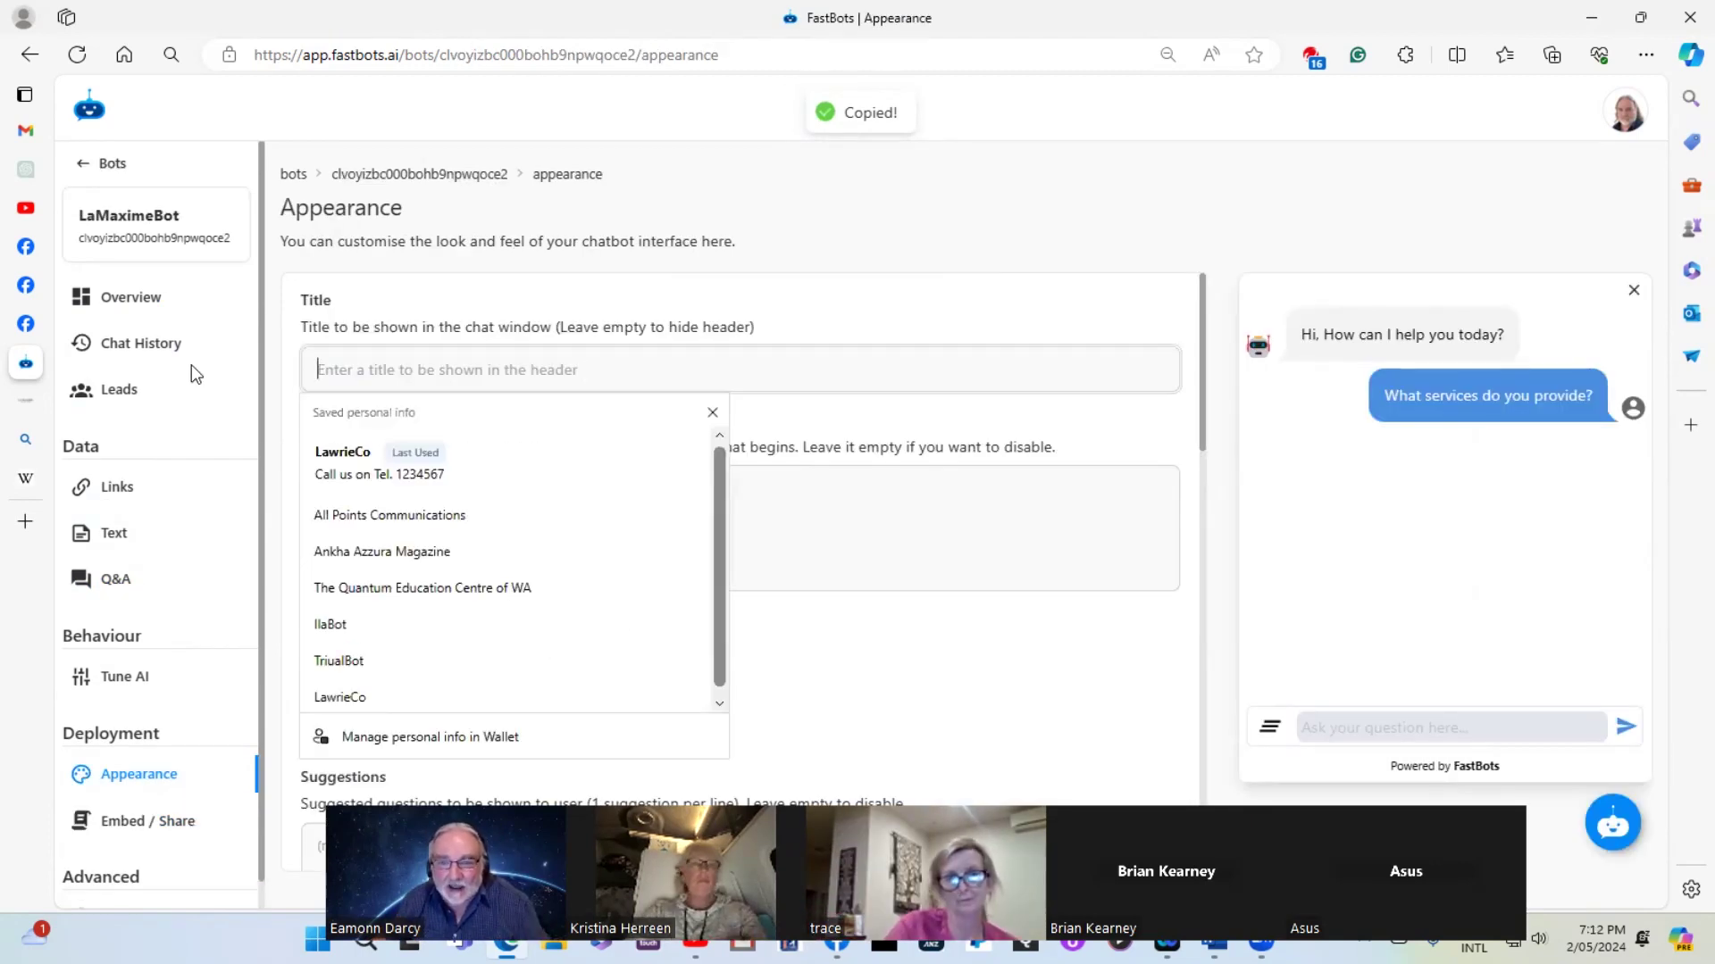
type("L")
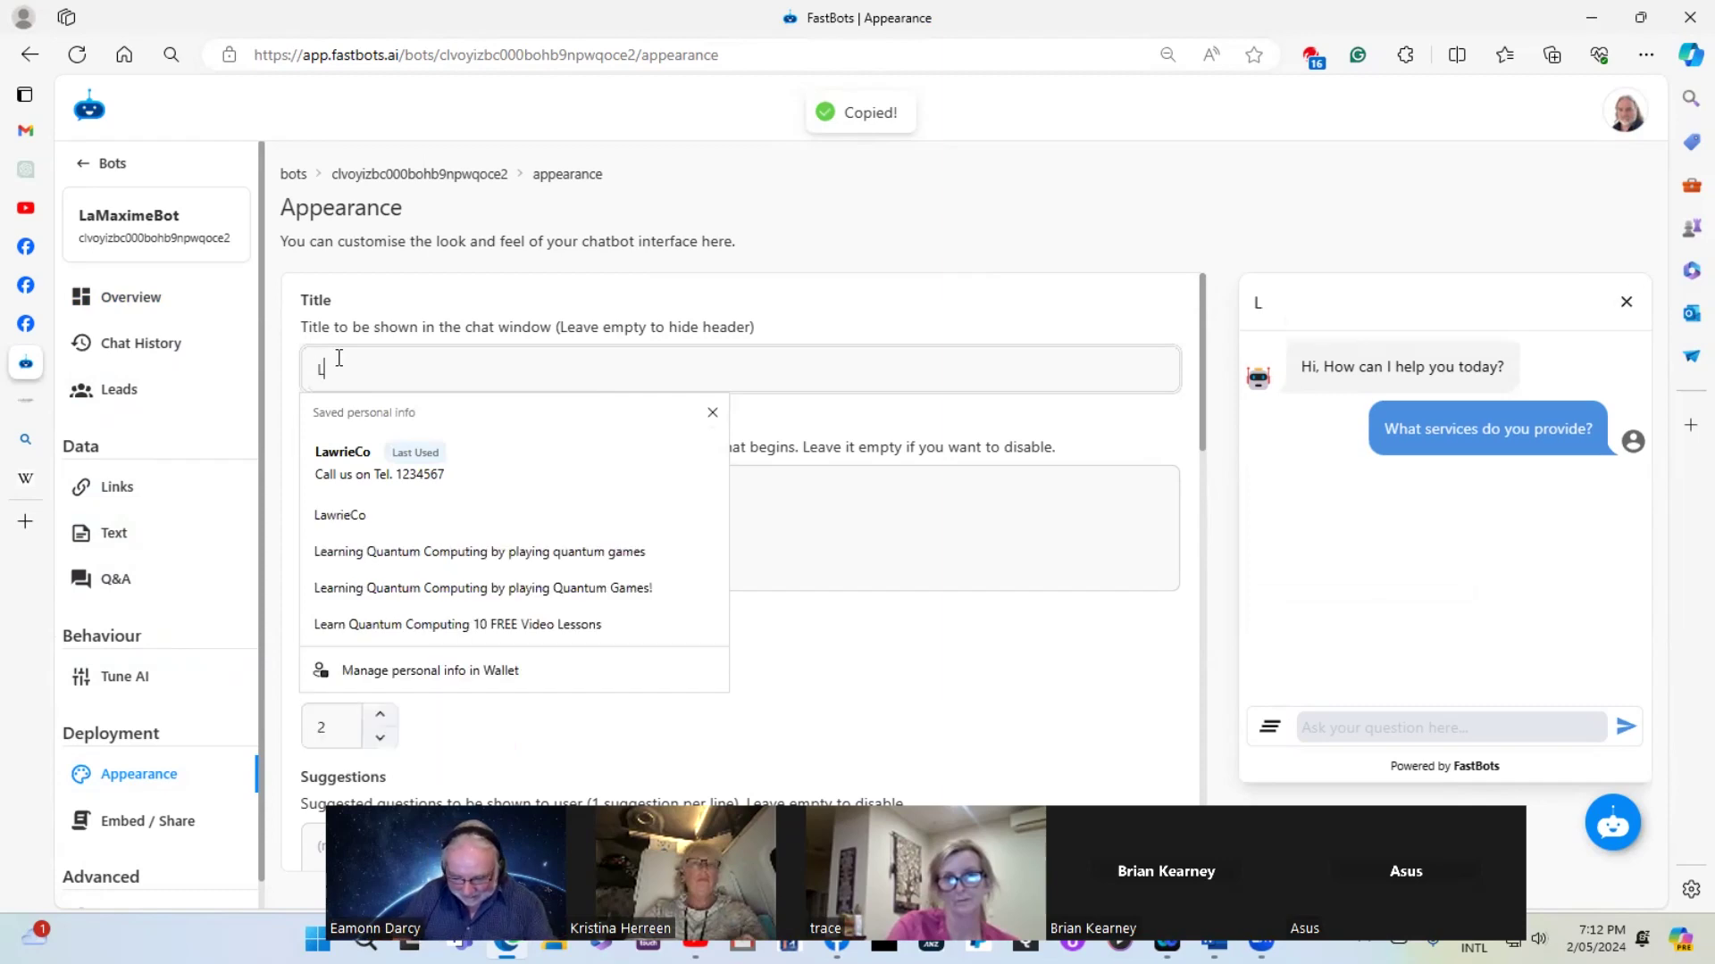
type("a Maximes")
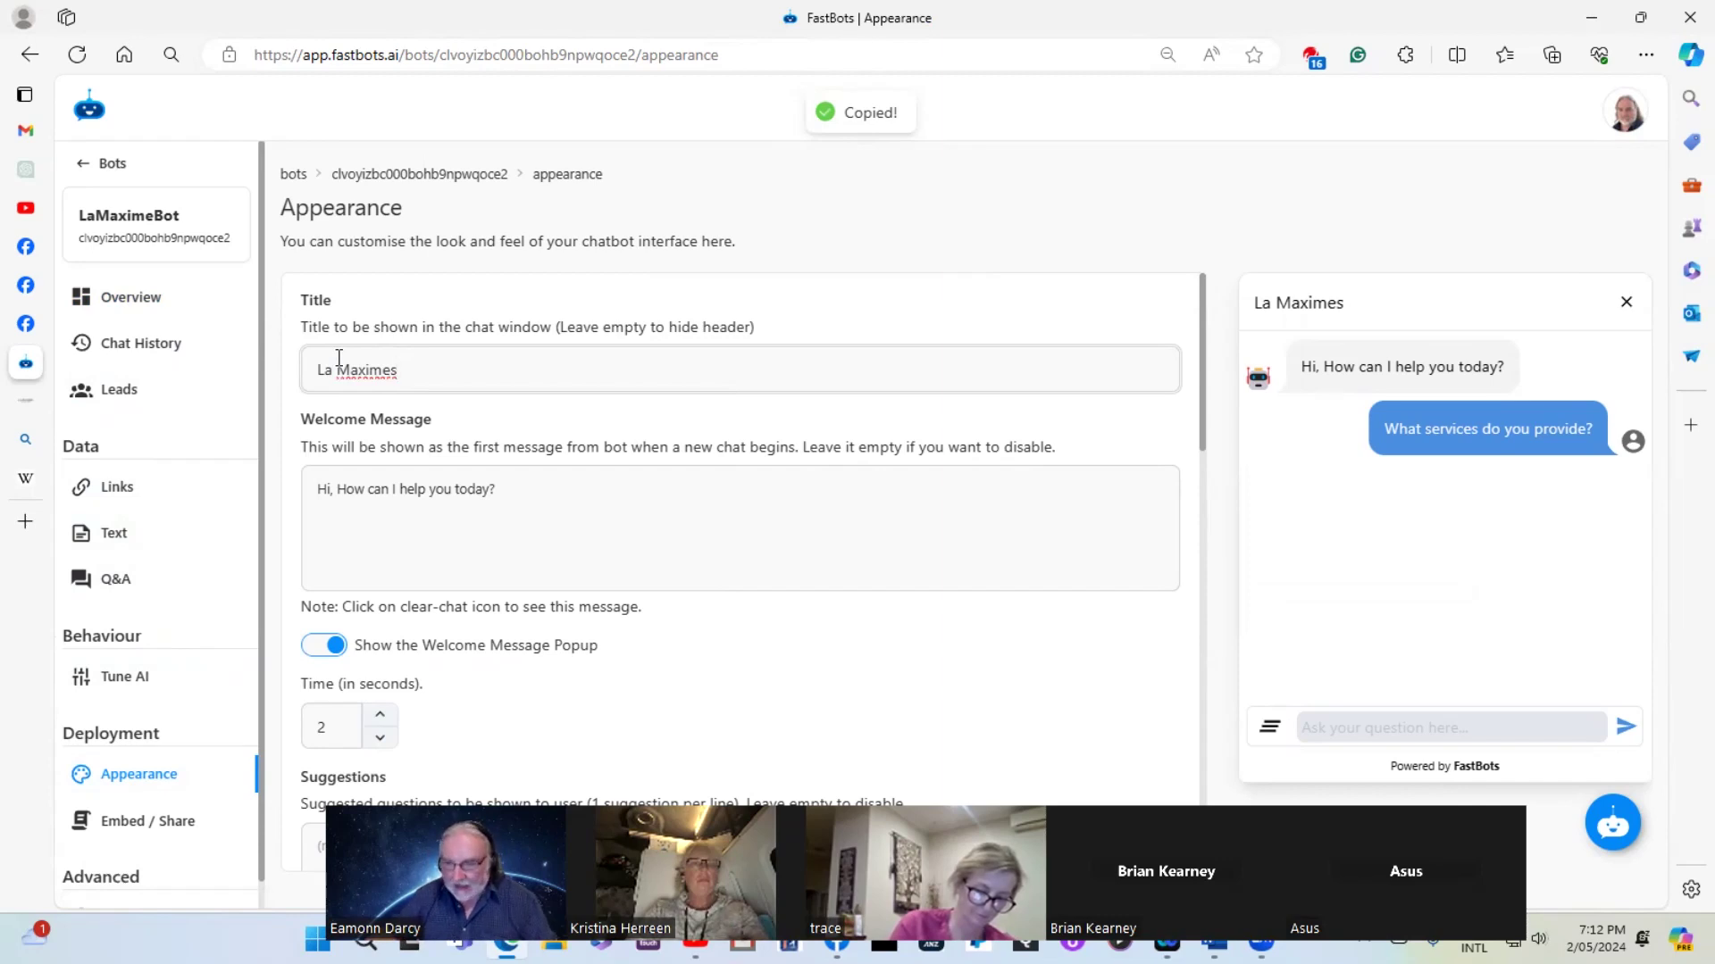
left_click(386, 490)
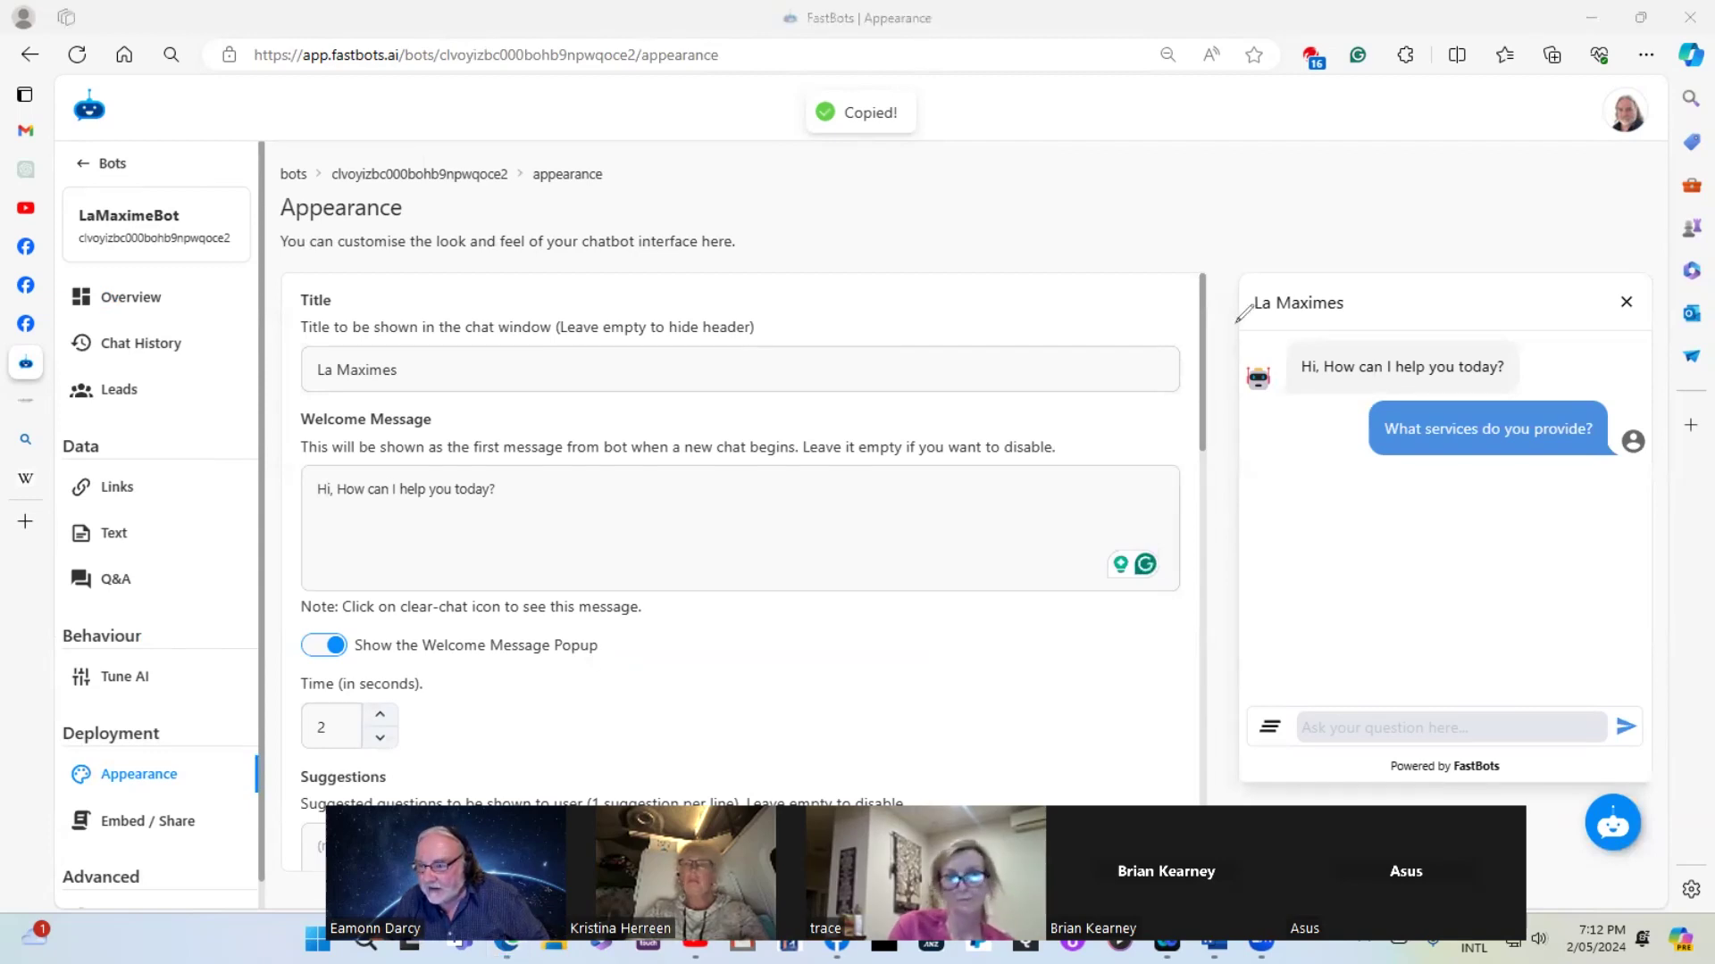
left_click_drag(1233, 325, 1386, 315)
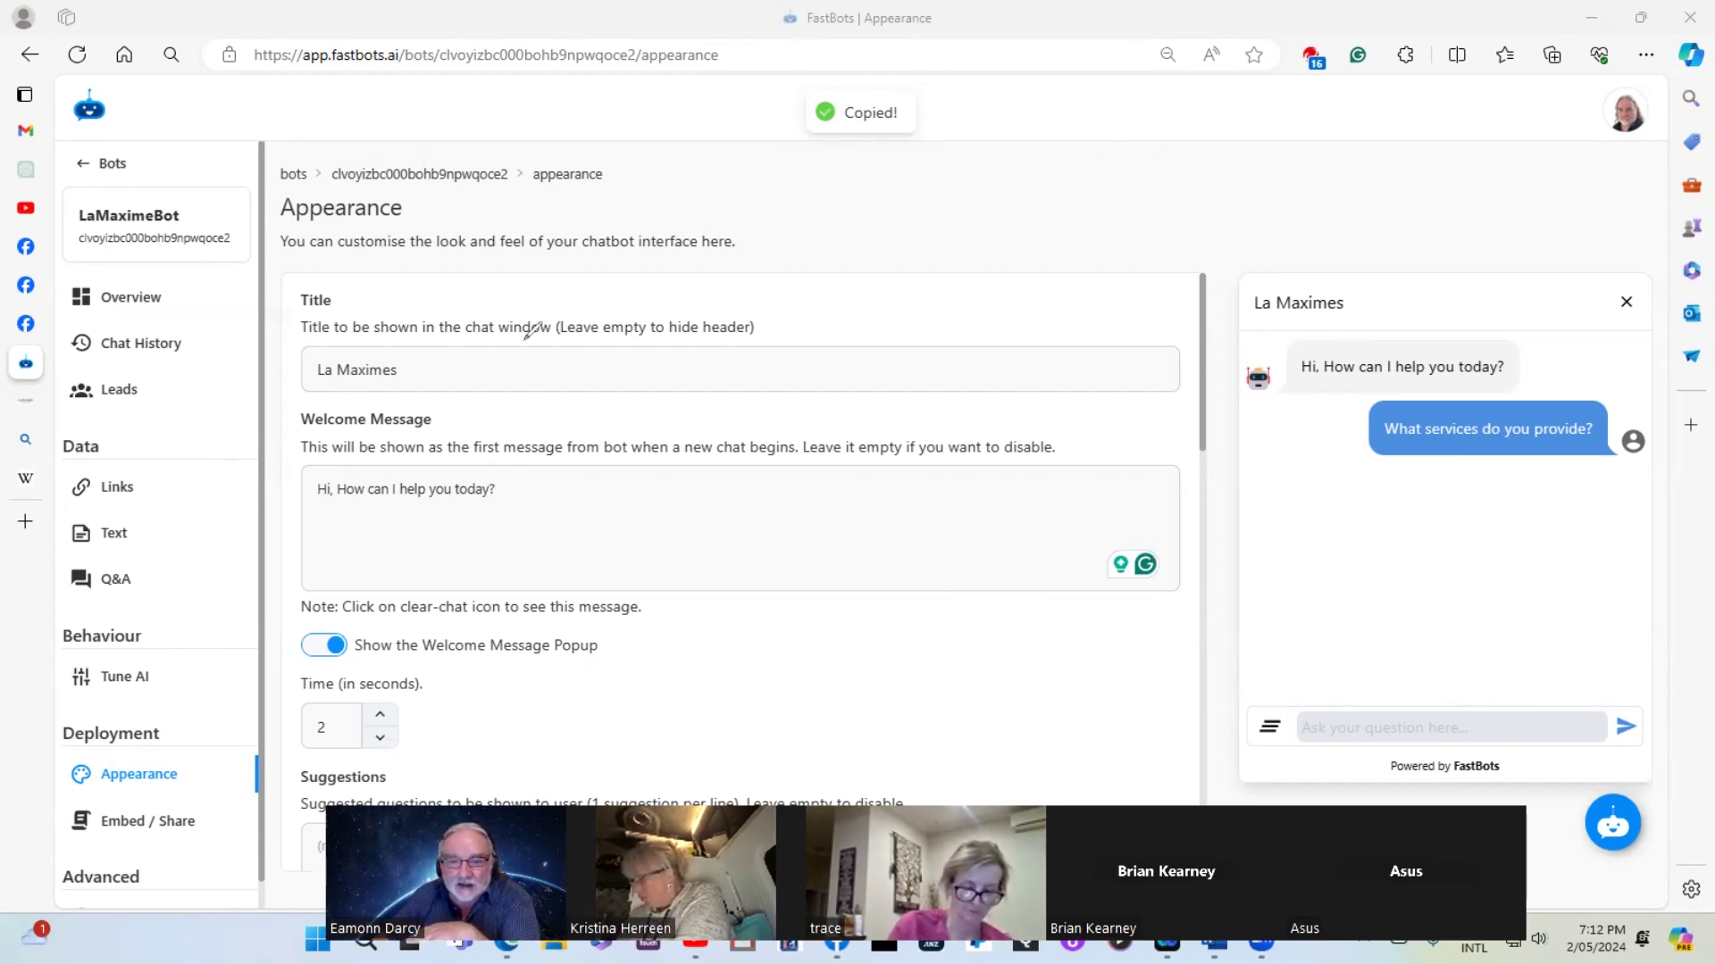
Mark the welcome message with the annotation pen and replace its text with "What is the best practice for your skin?"
left_click_drag(310, 519, 536, 528)
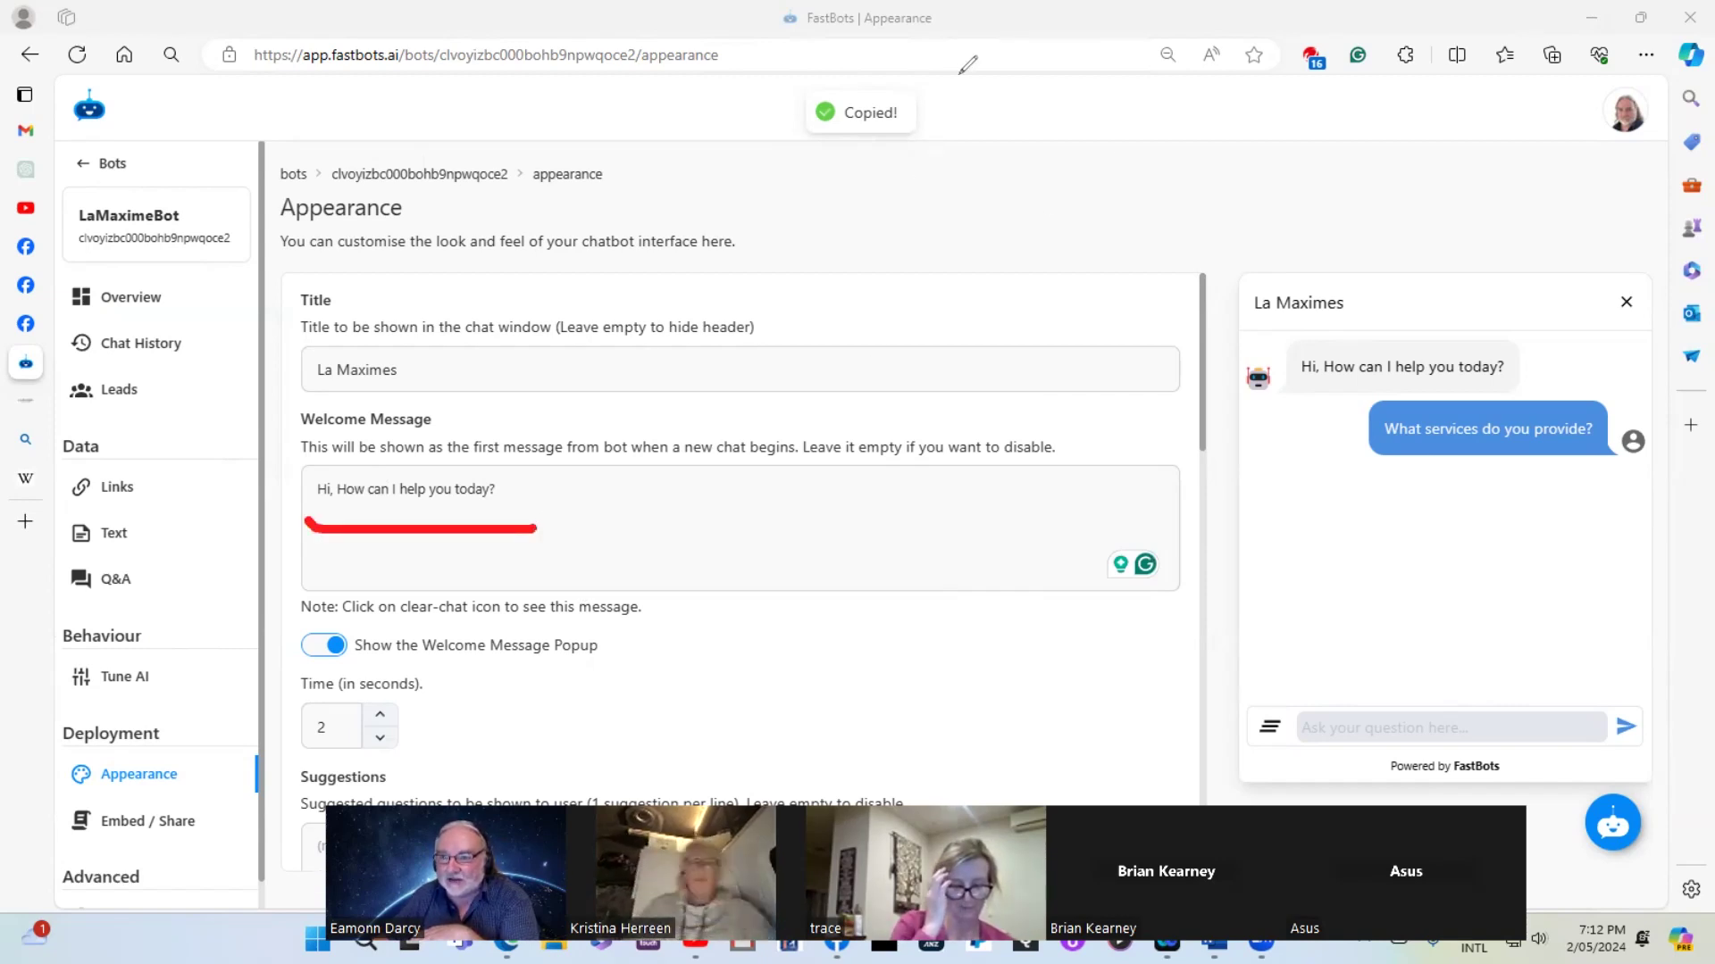
left_click_drag(521, 487, 277, 486)
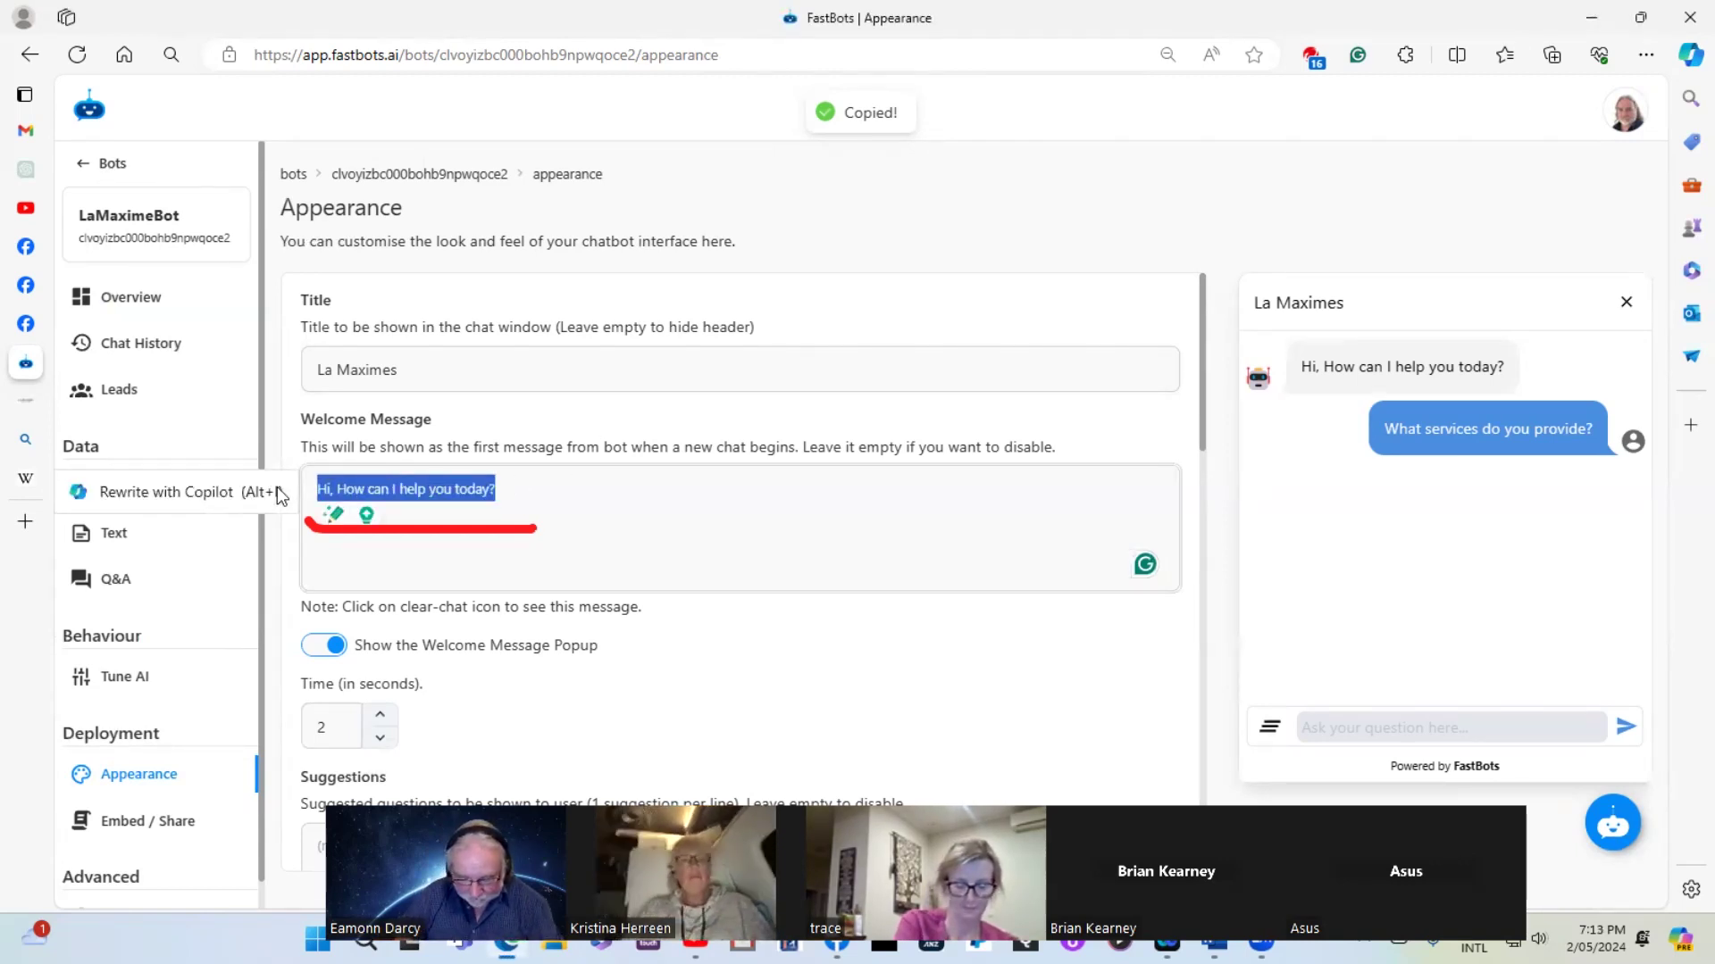
type("What")
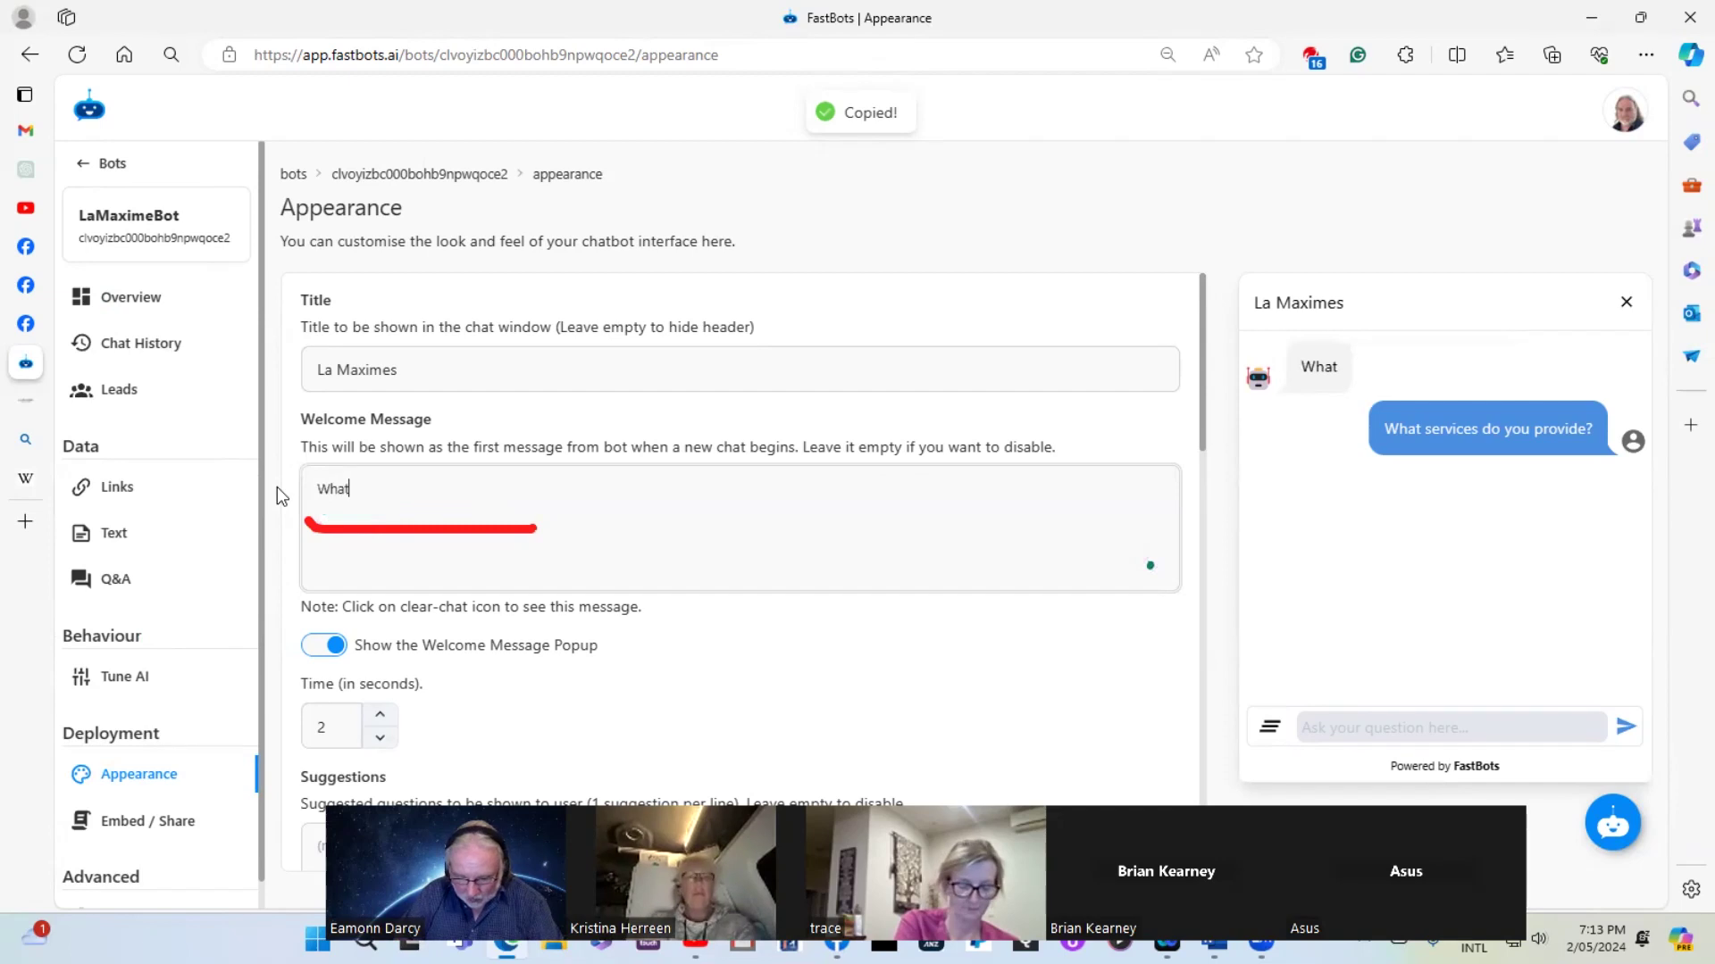
type(" is the bes")
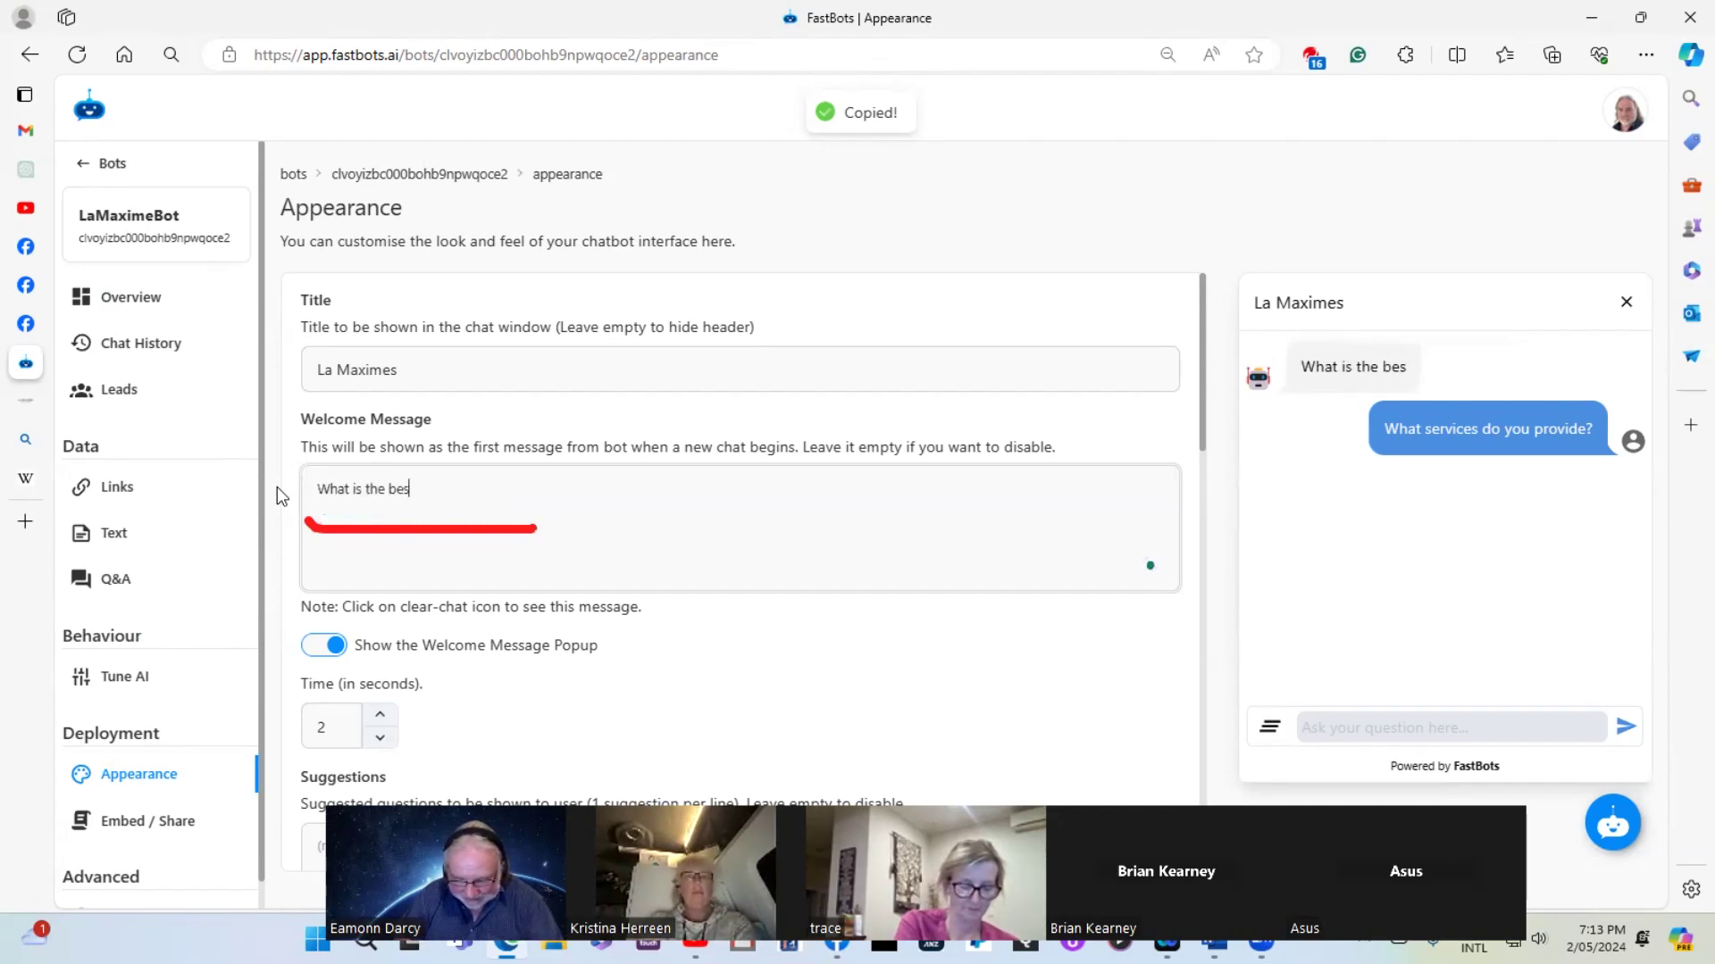
type("t prac")
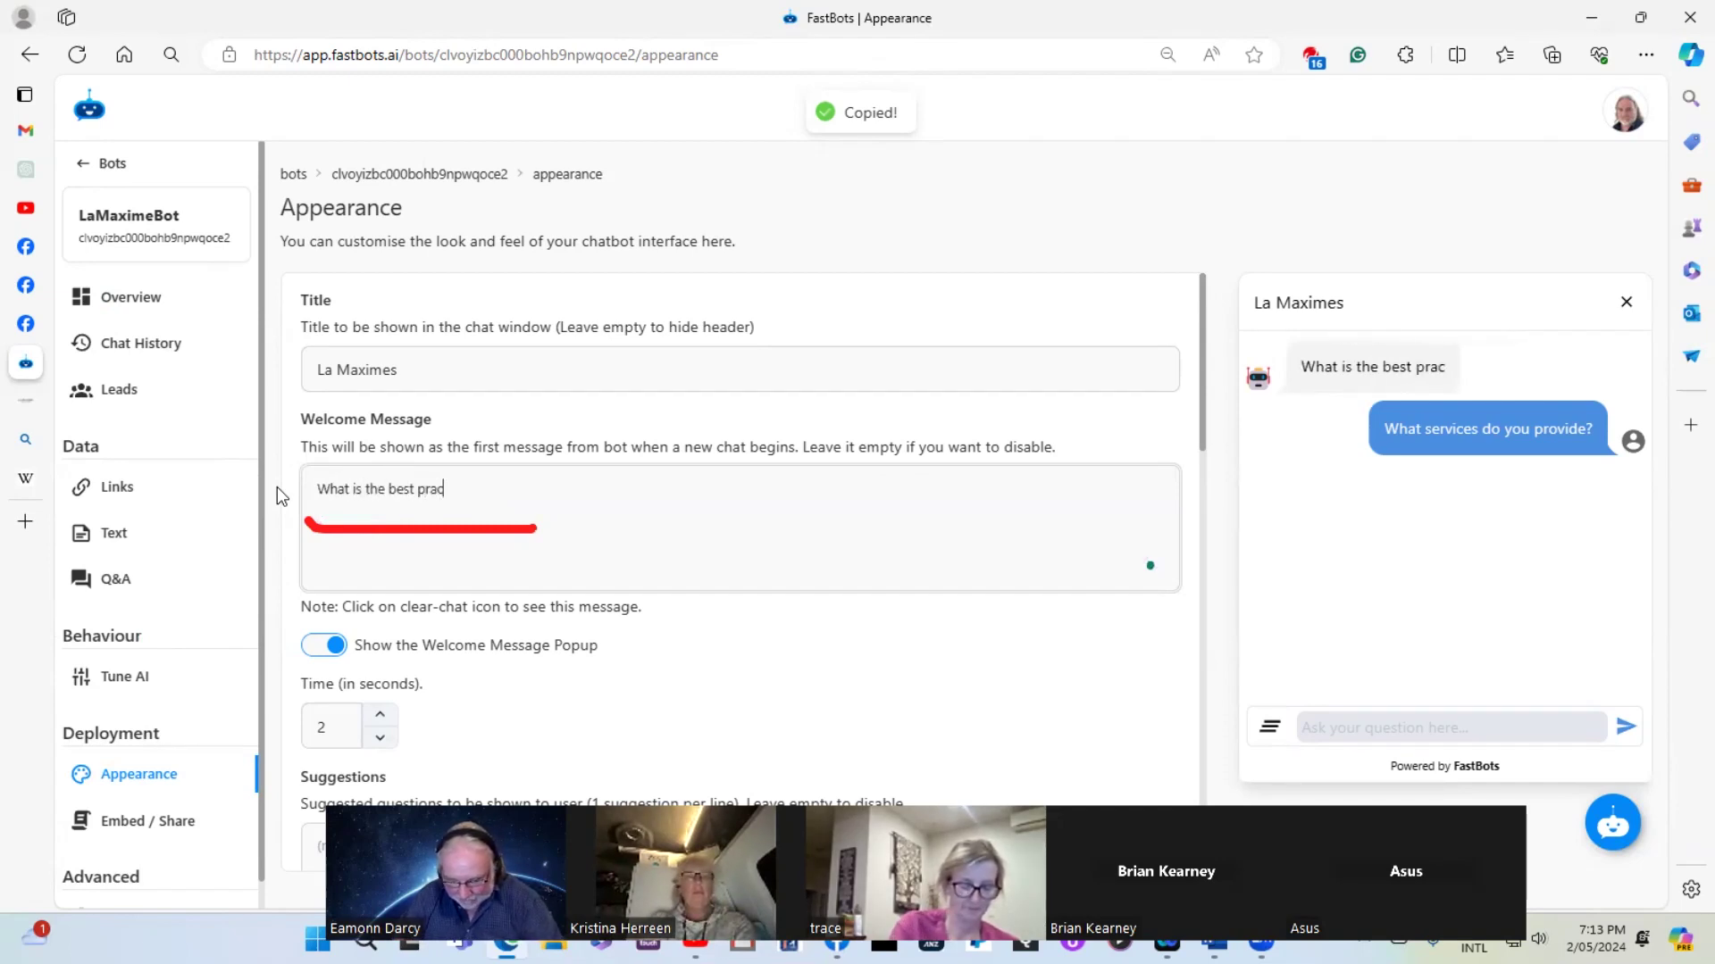
type("tice for your")
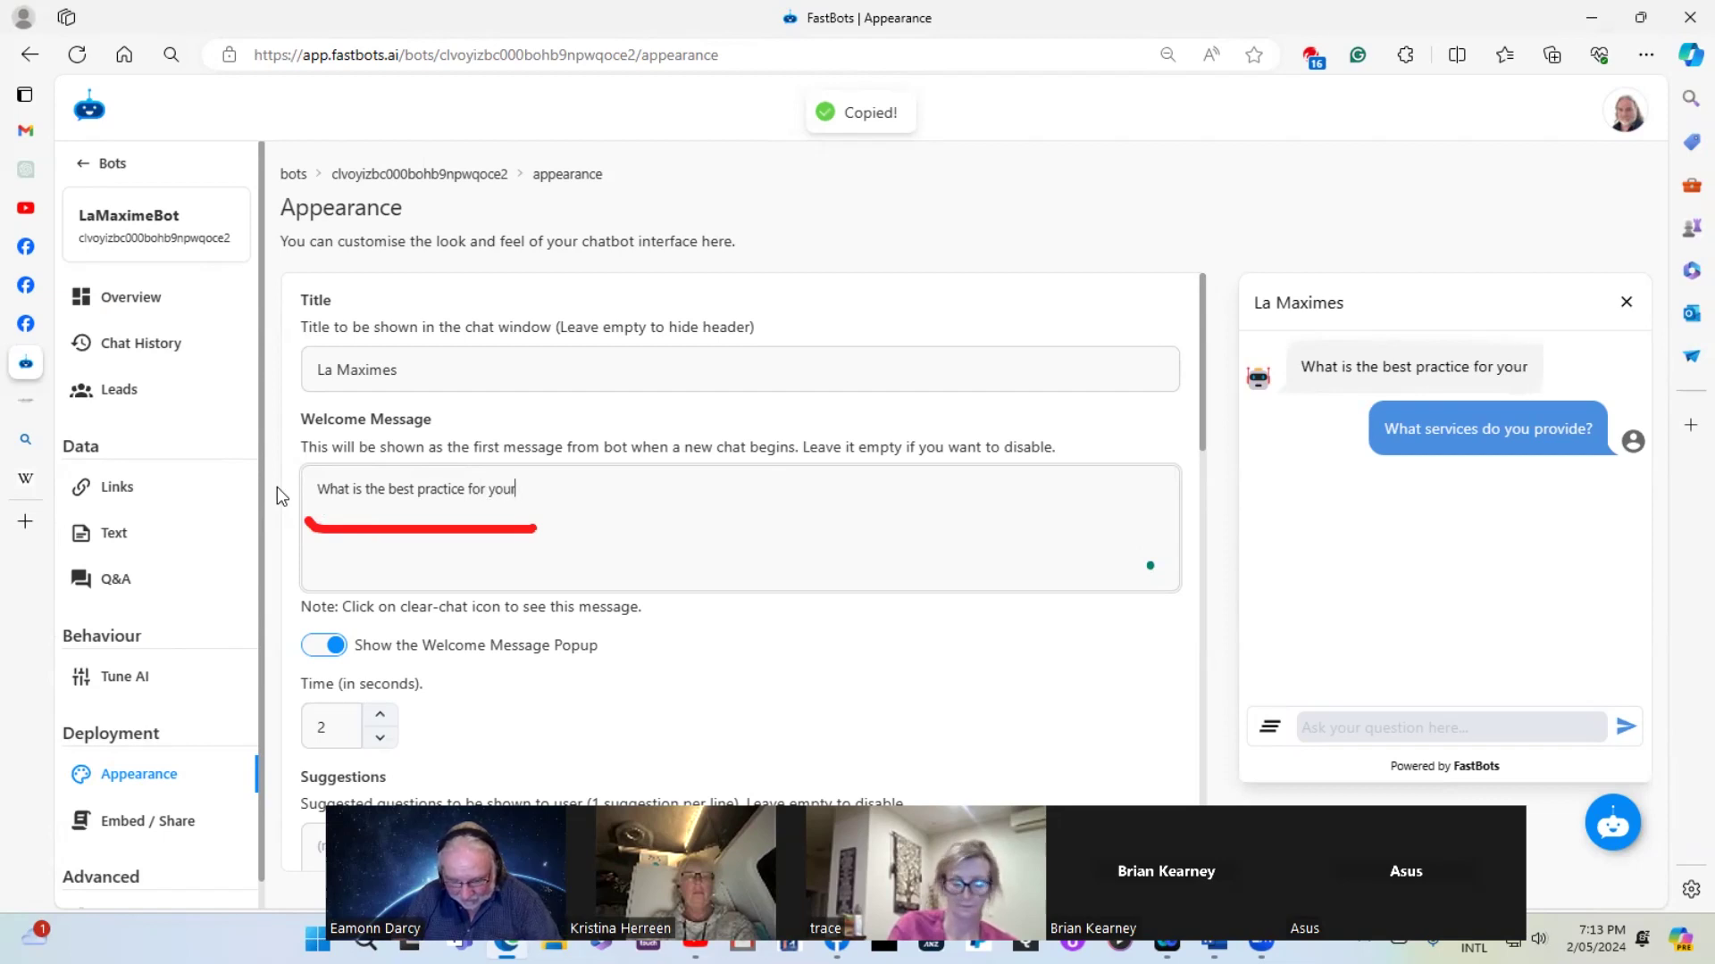
type(" skin?")
key("Return")
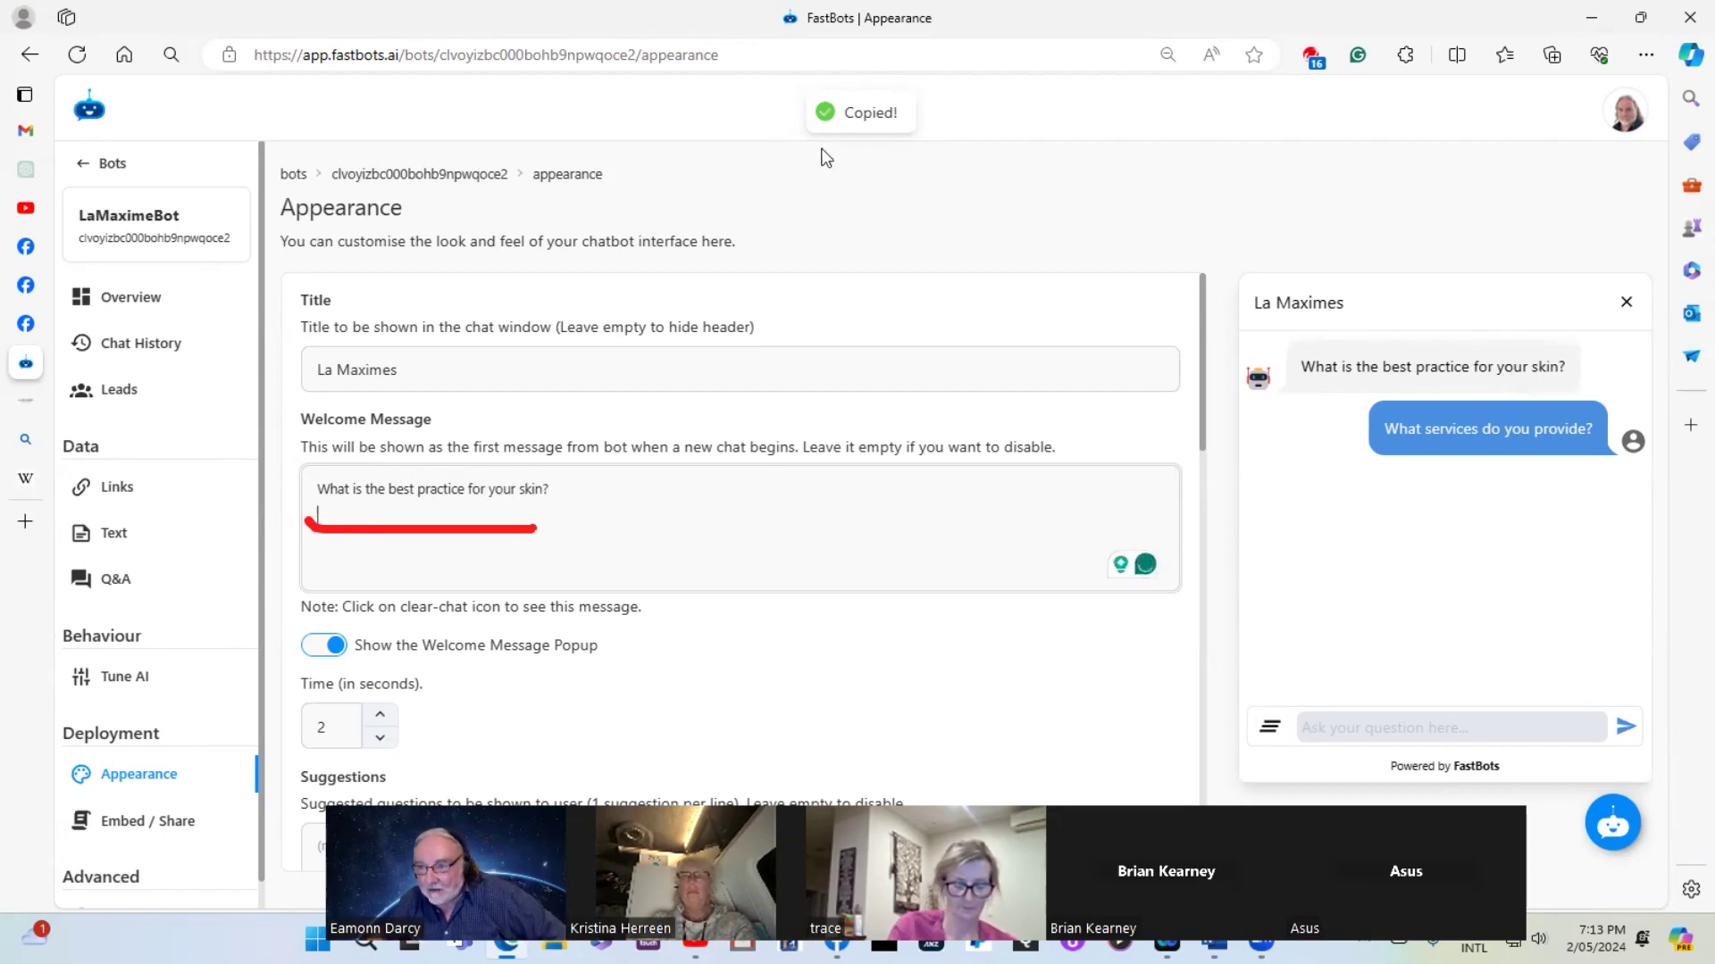
left_click_drag(1297, 385, 1634, 384)
Add the suggested question "How do I cleanse better?" and underline it in the chat preview with the annotation pen
scroll(350, 382, "down", 5)
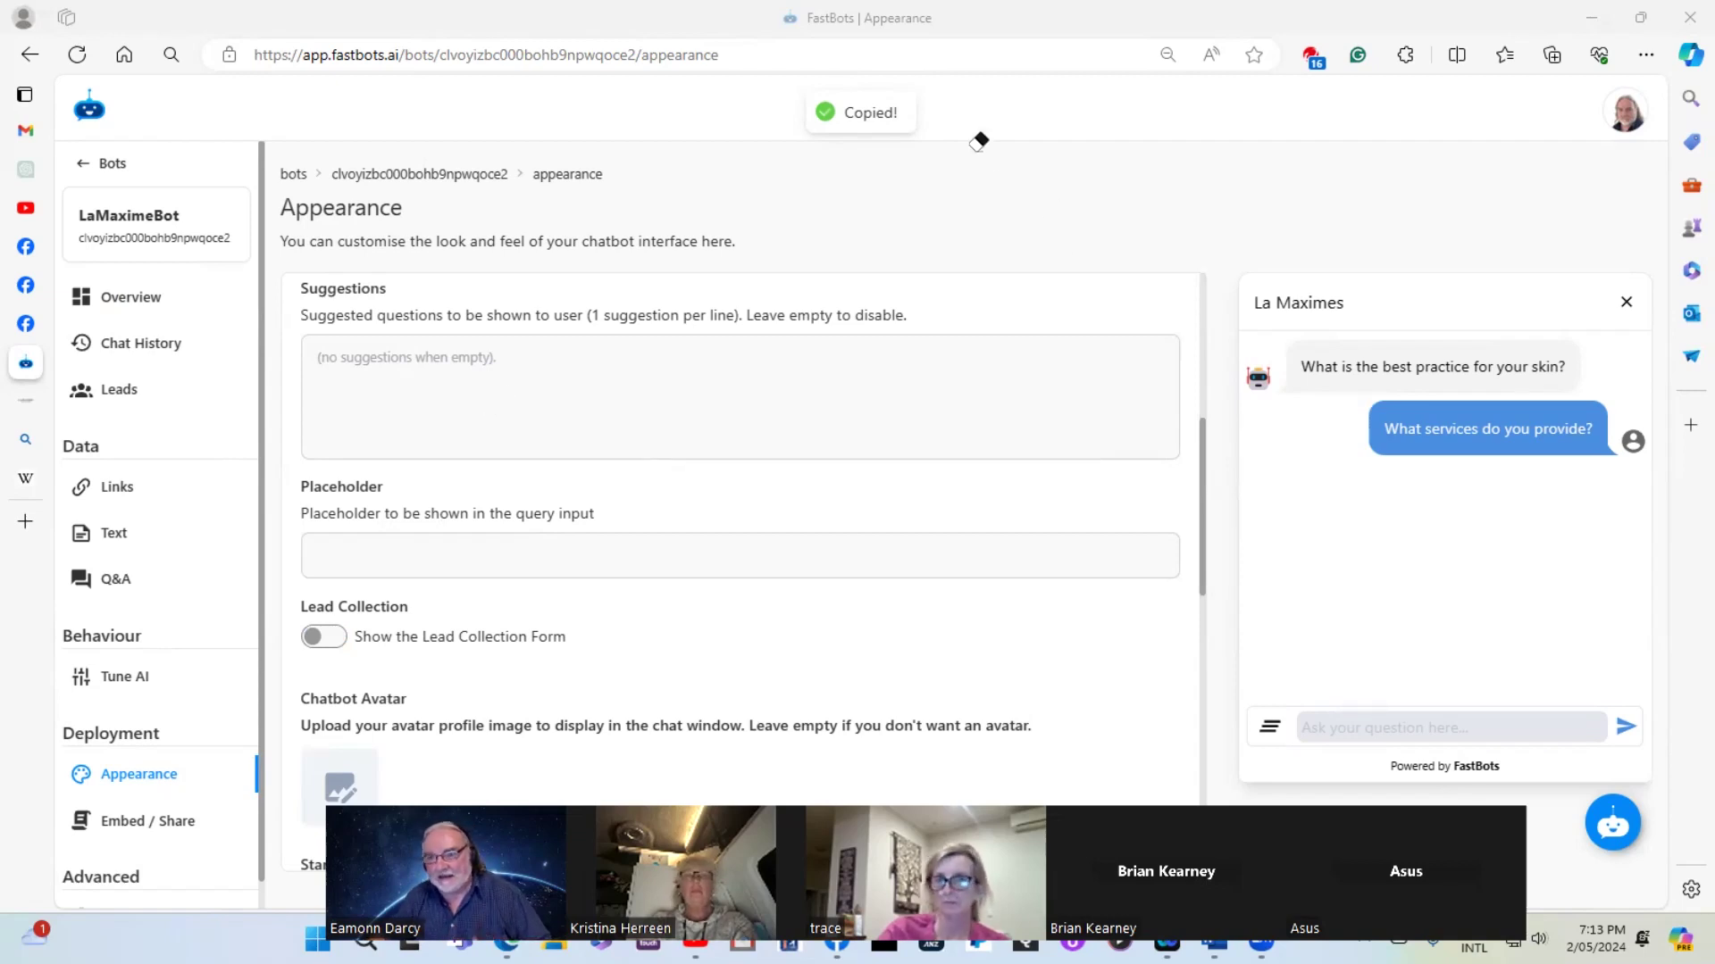
left_click(363, 359)
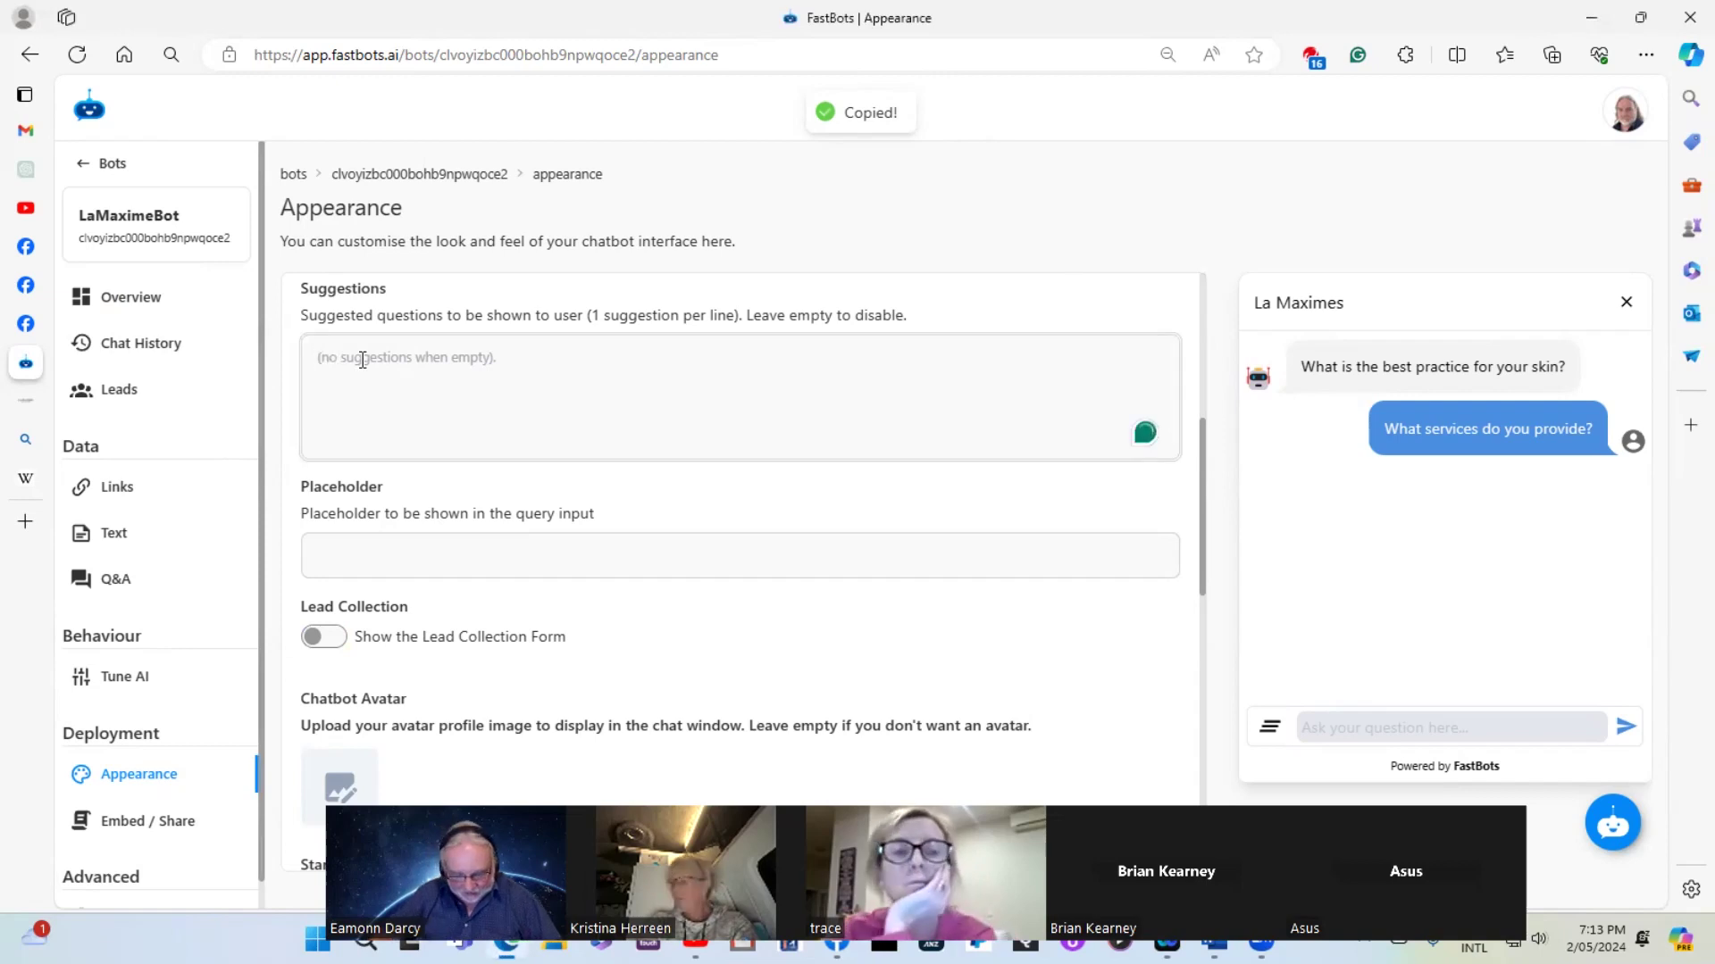
type("H")
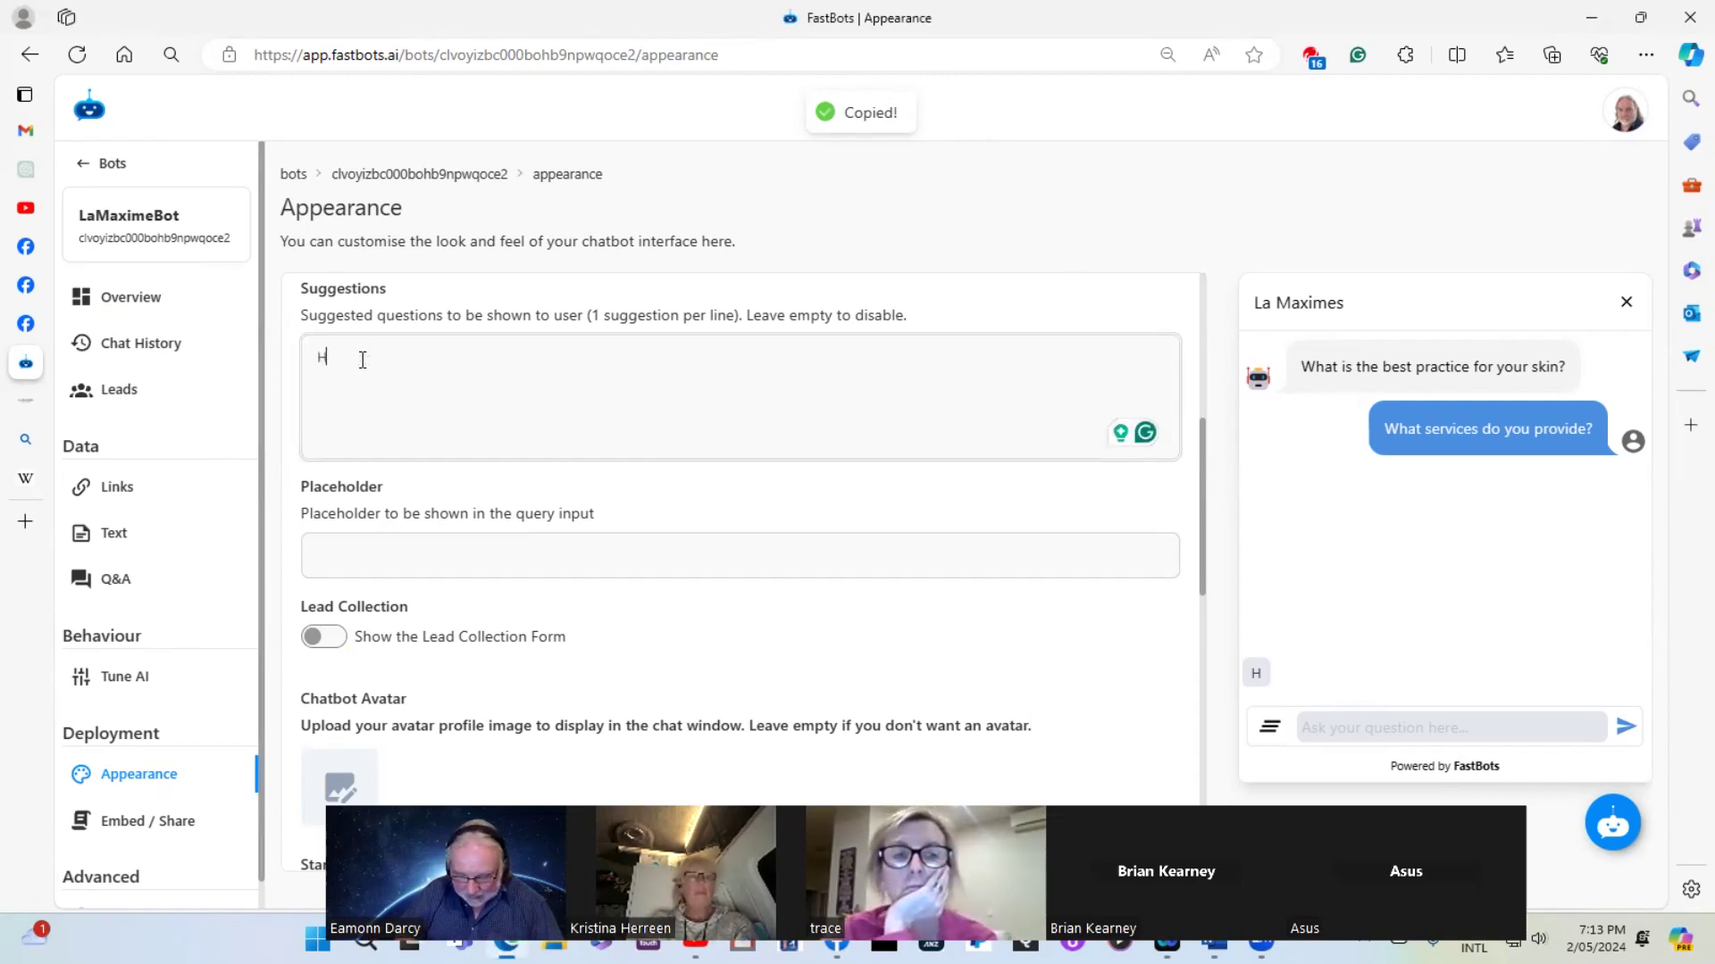
type("ow do I cleanse be")
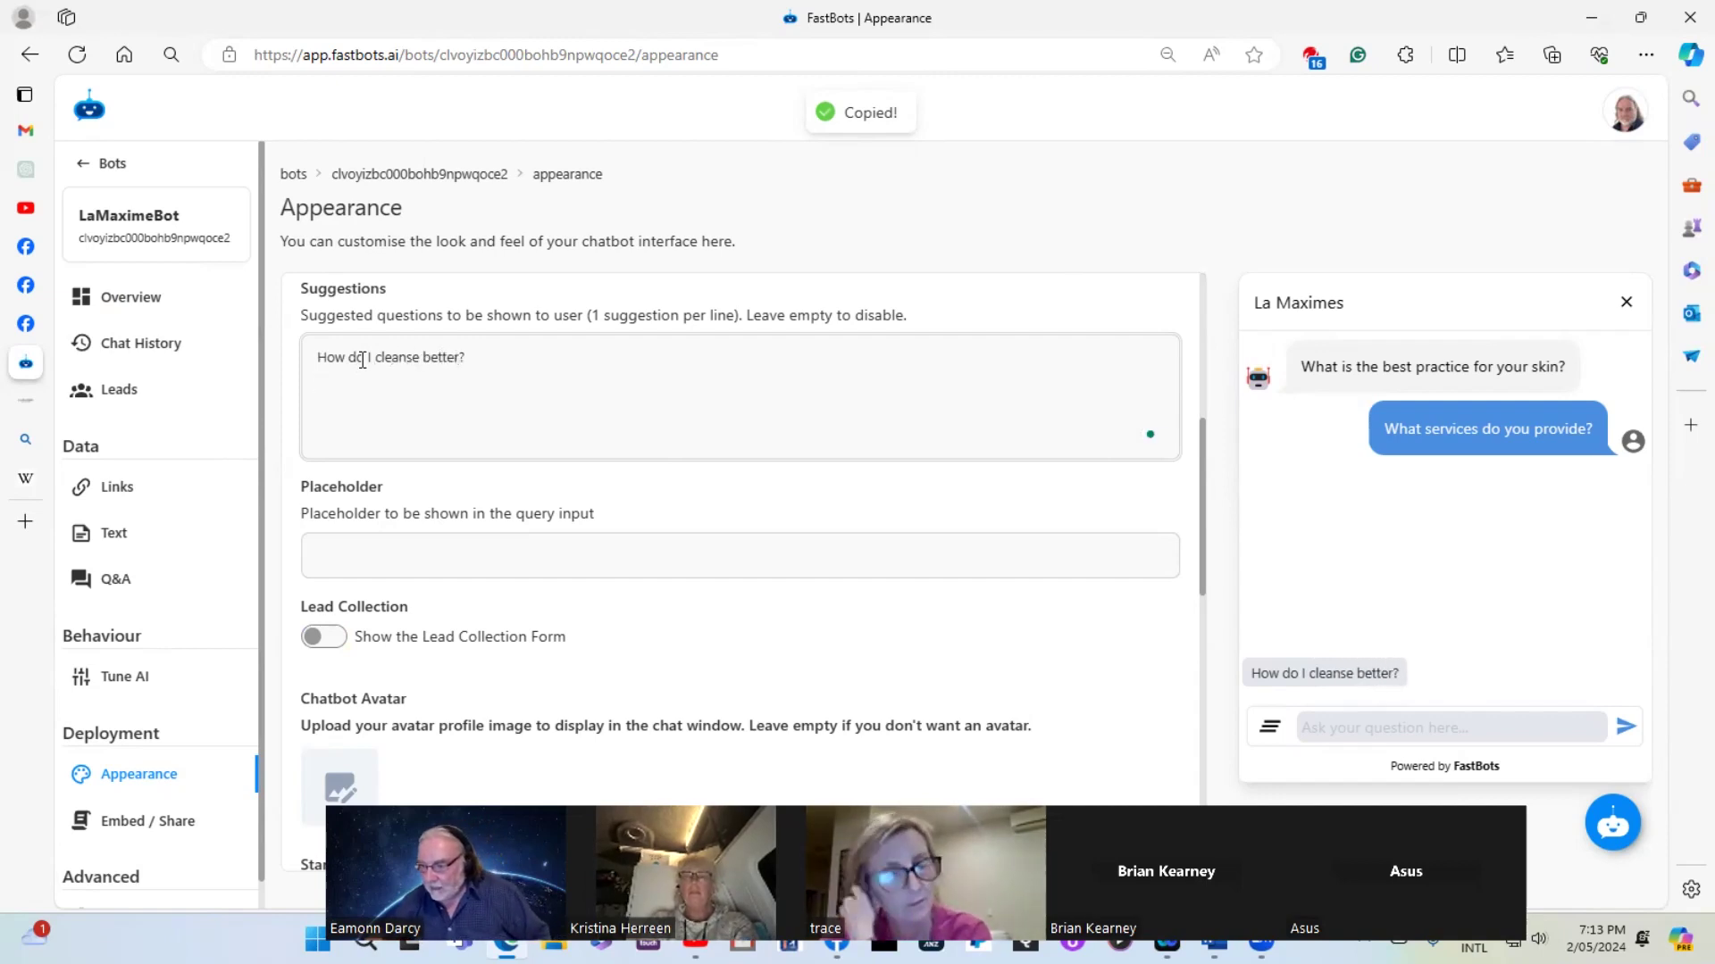
type("tter?")
key("Return")
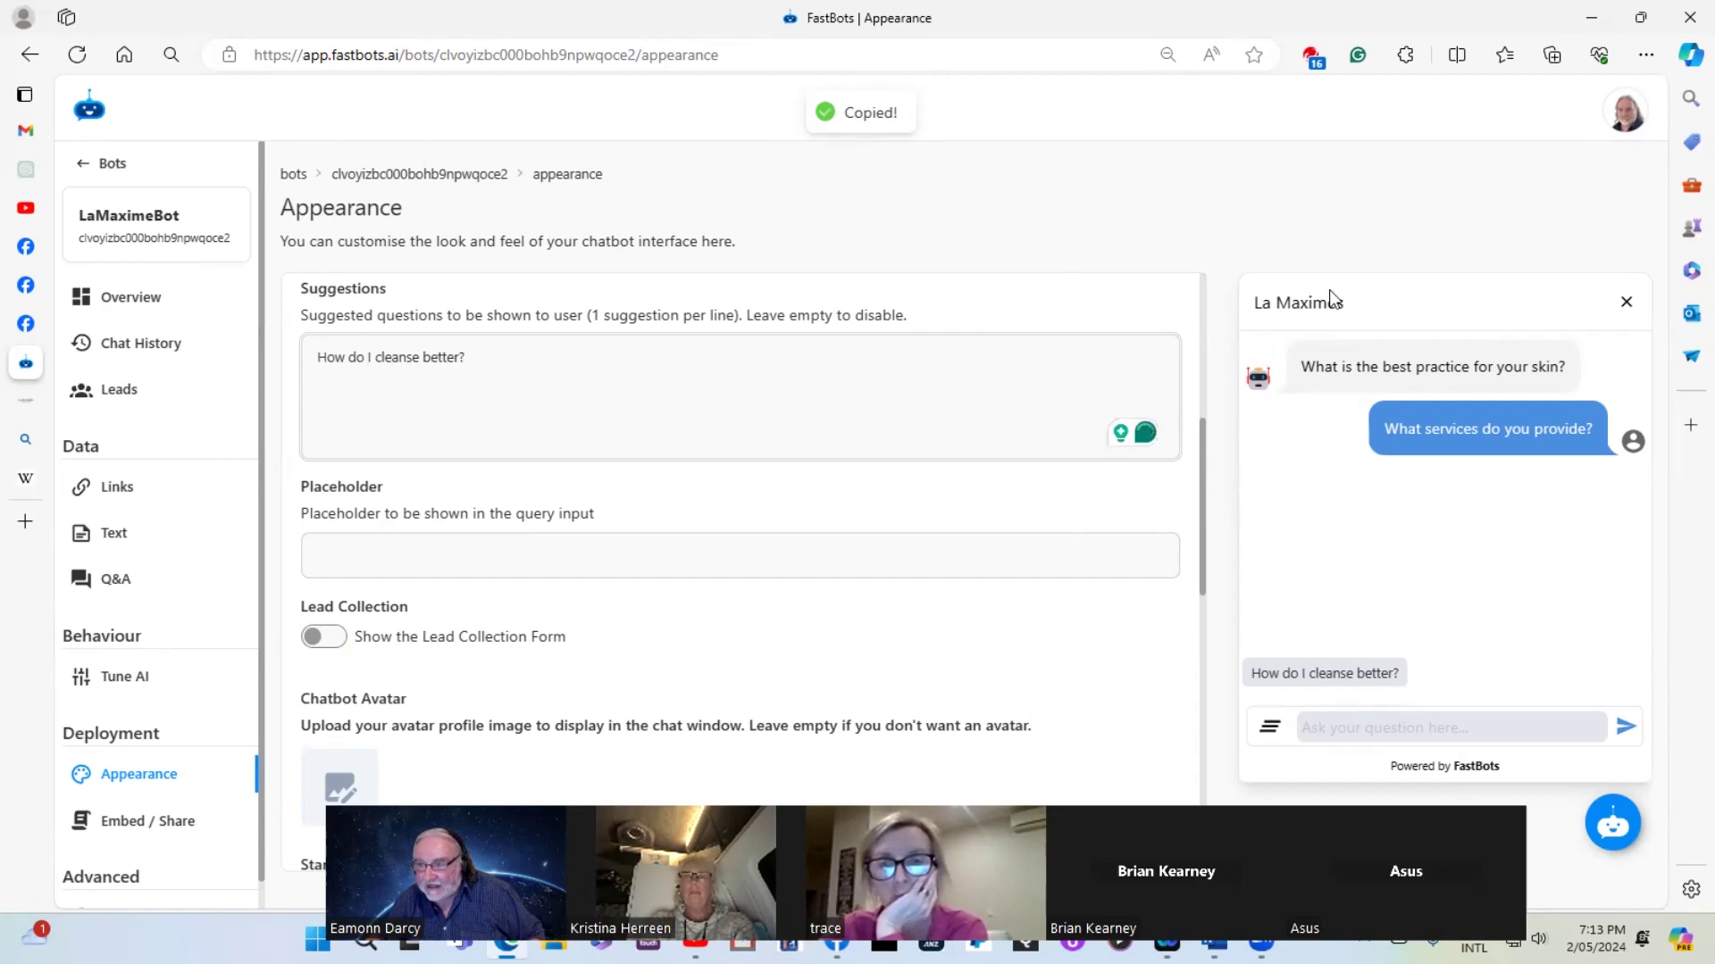
left_click_drag(1235, 696, 1449, 688)
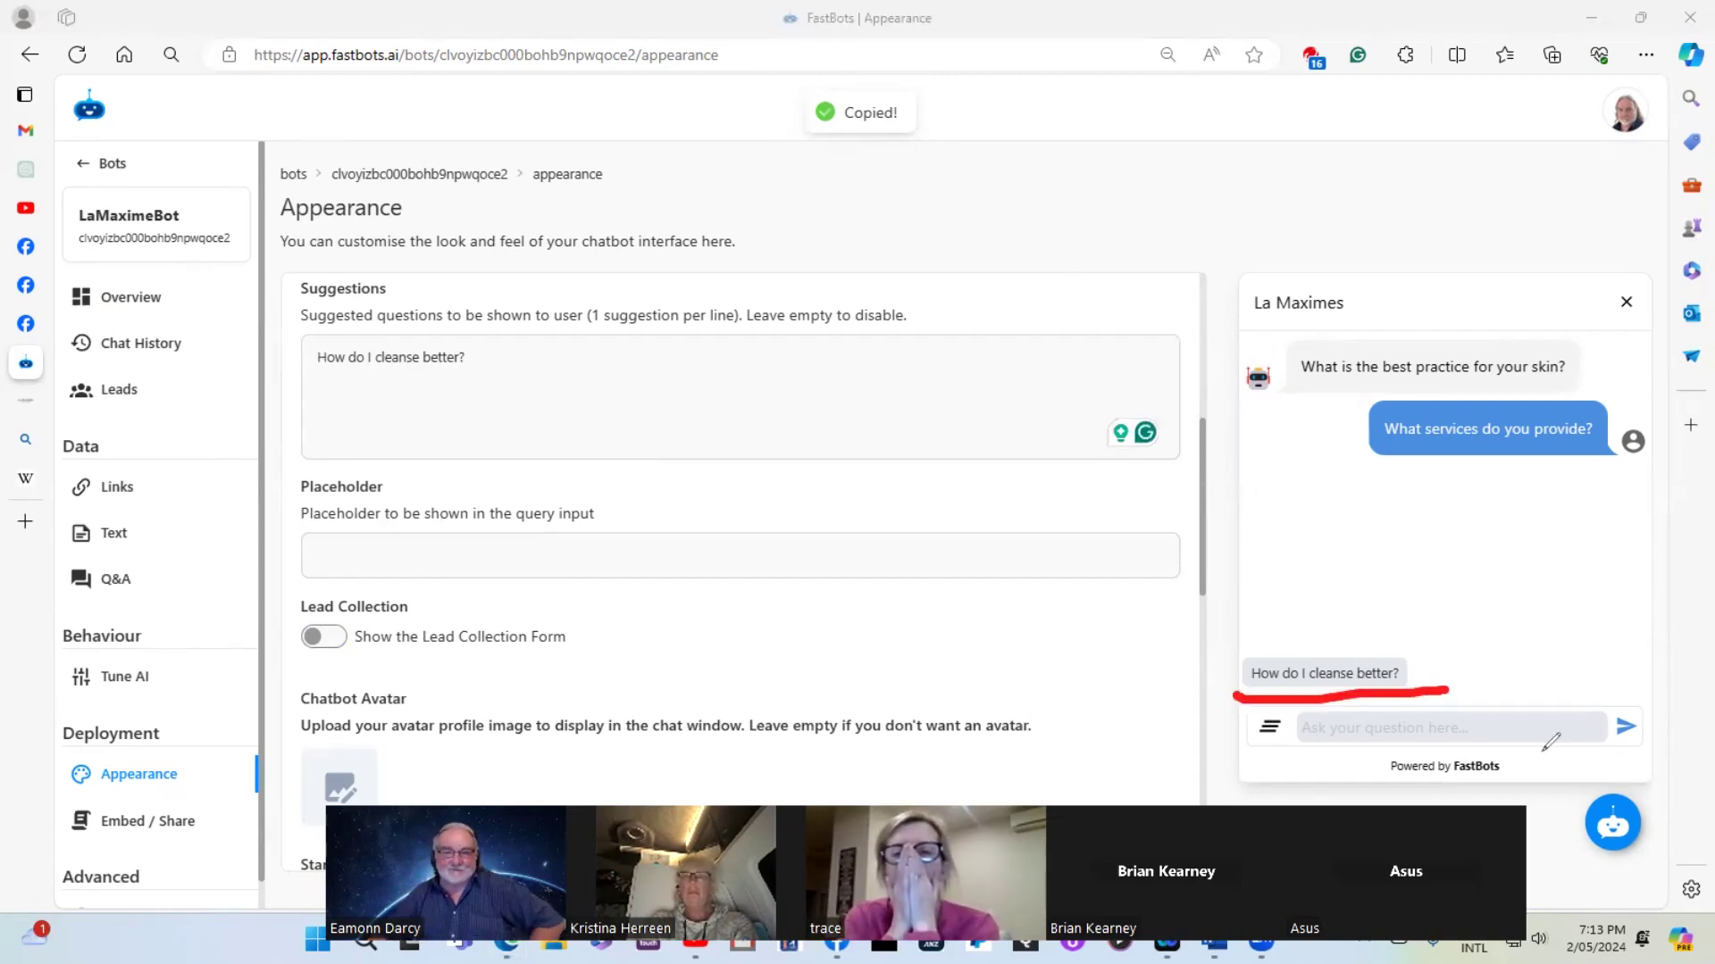
Enable the lead collection form, set it to show after 4 messages, and save the appearance settings
scroll(735, 560, "down", 2)
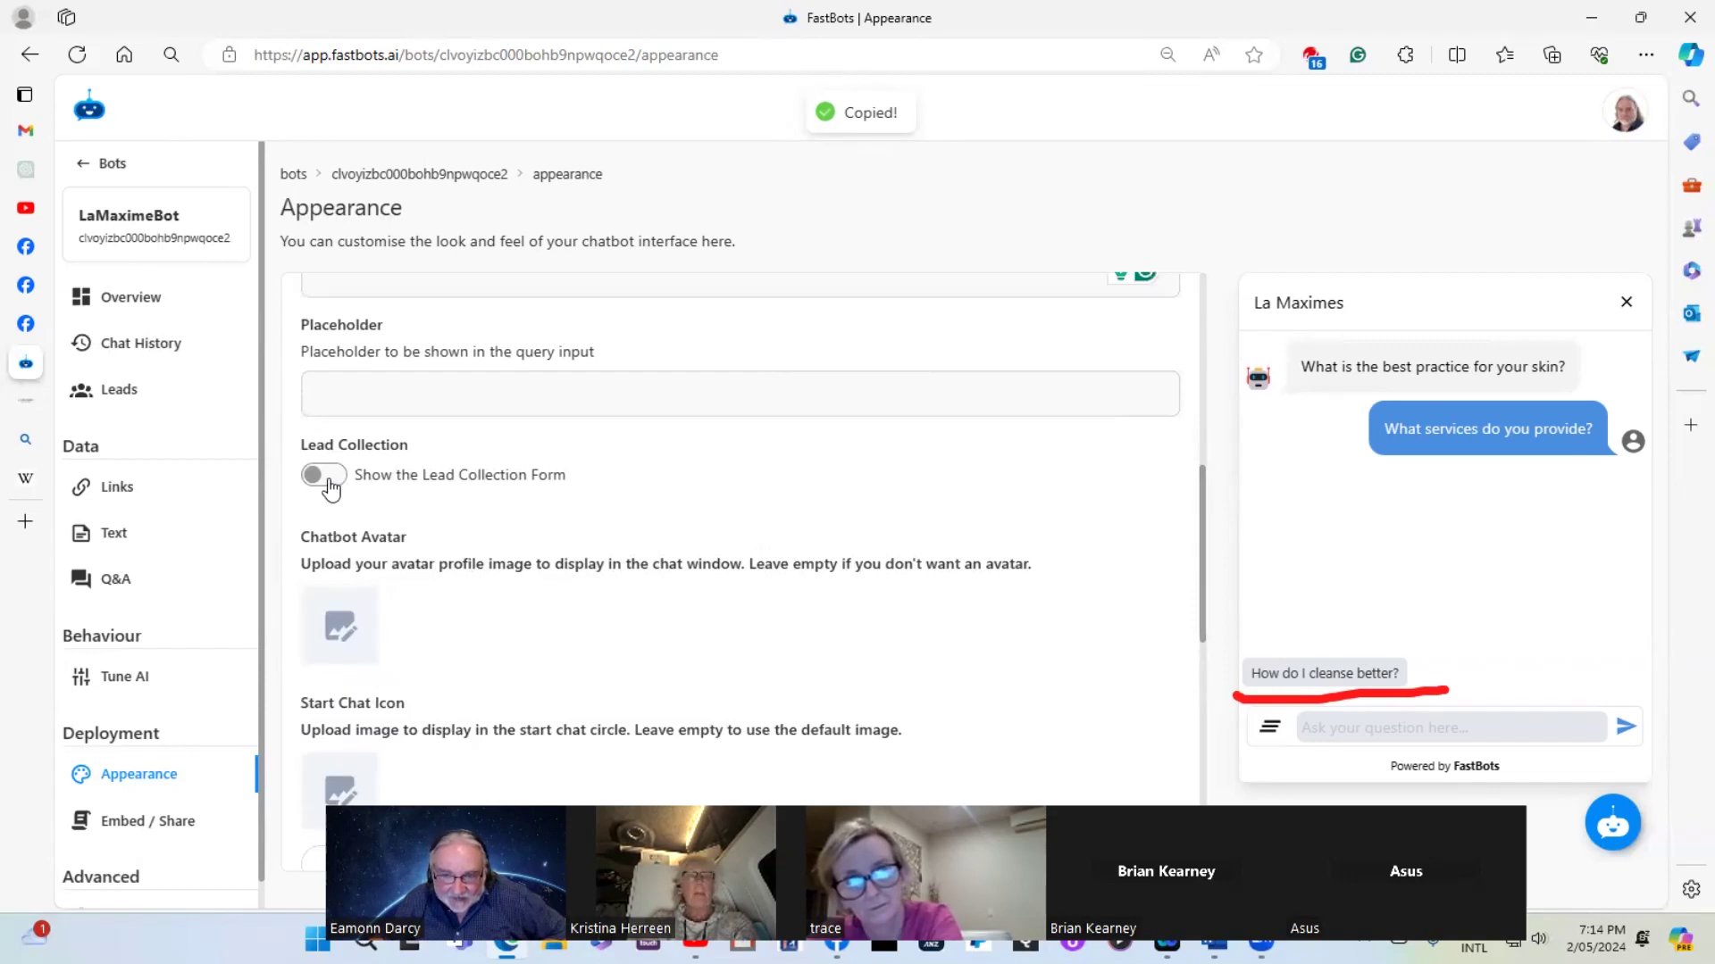
left_click(326, 477)
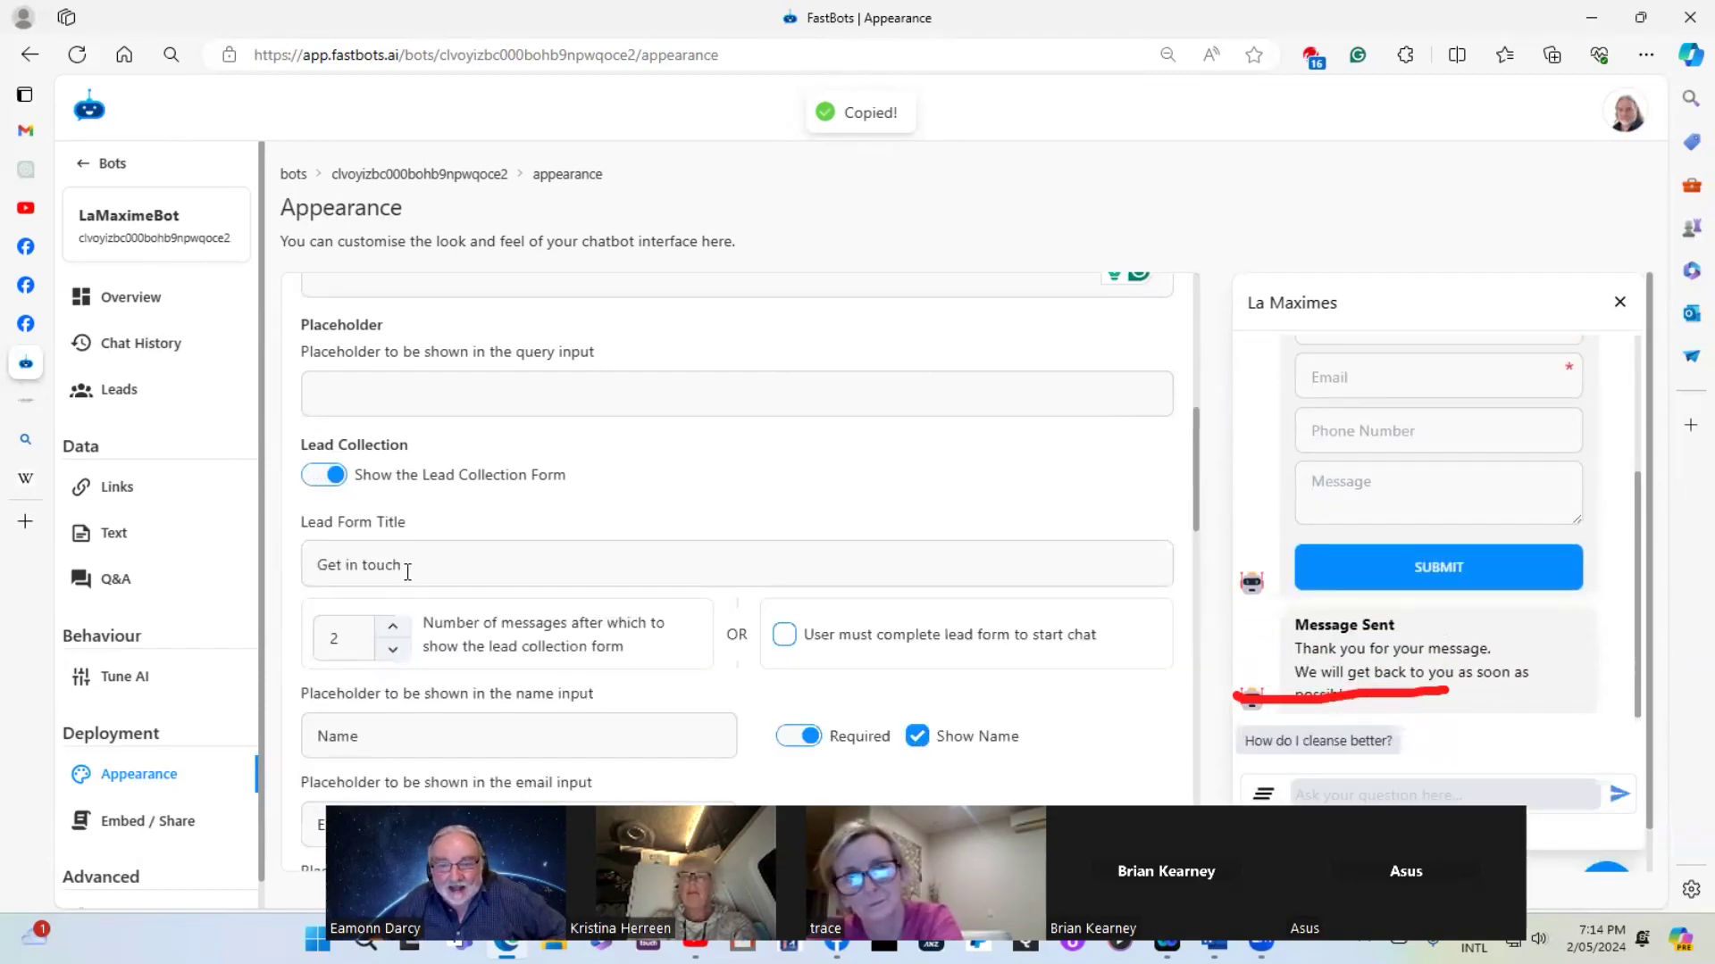
scroll(343, 637, "up", 2)
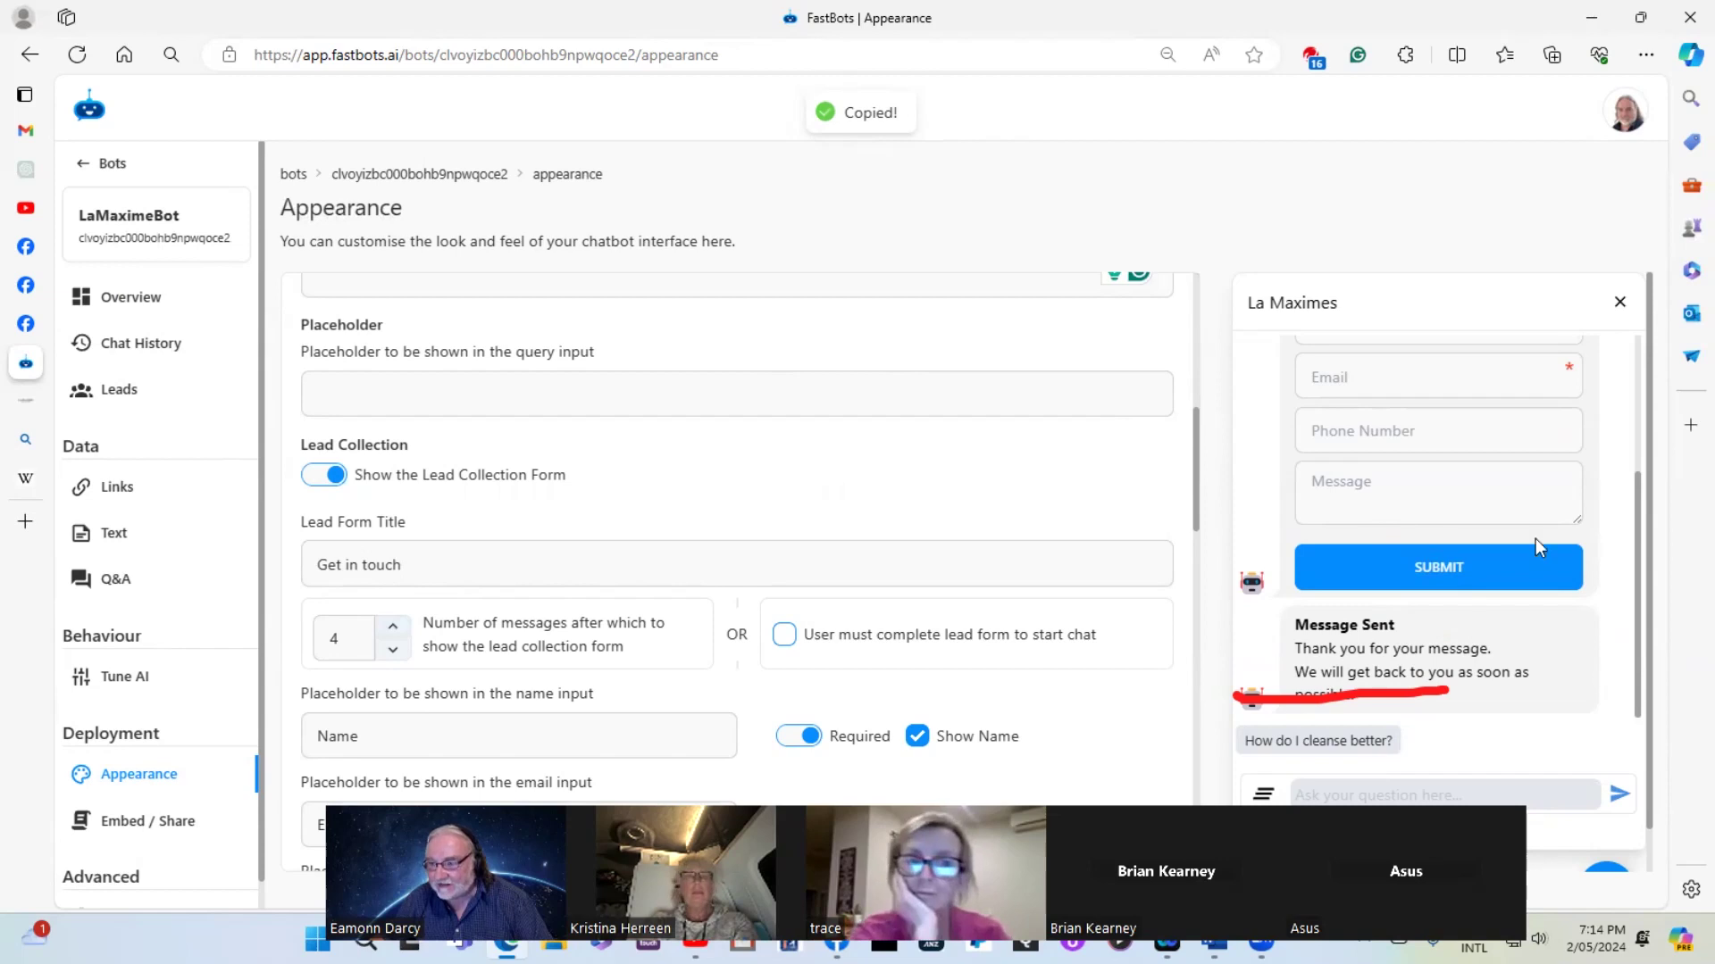
left_click_drag(1198, 524, 1188, 804)
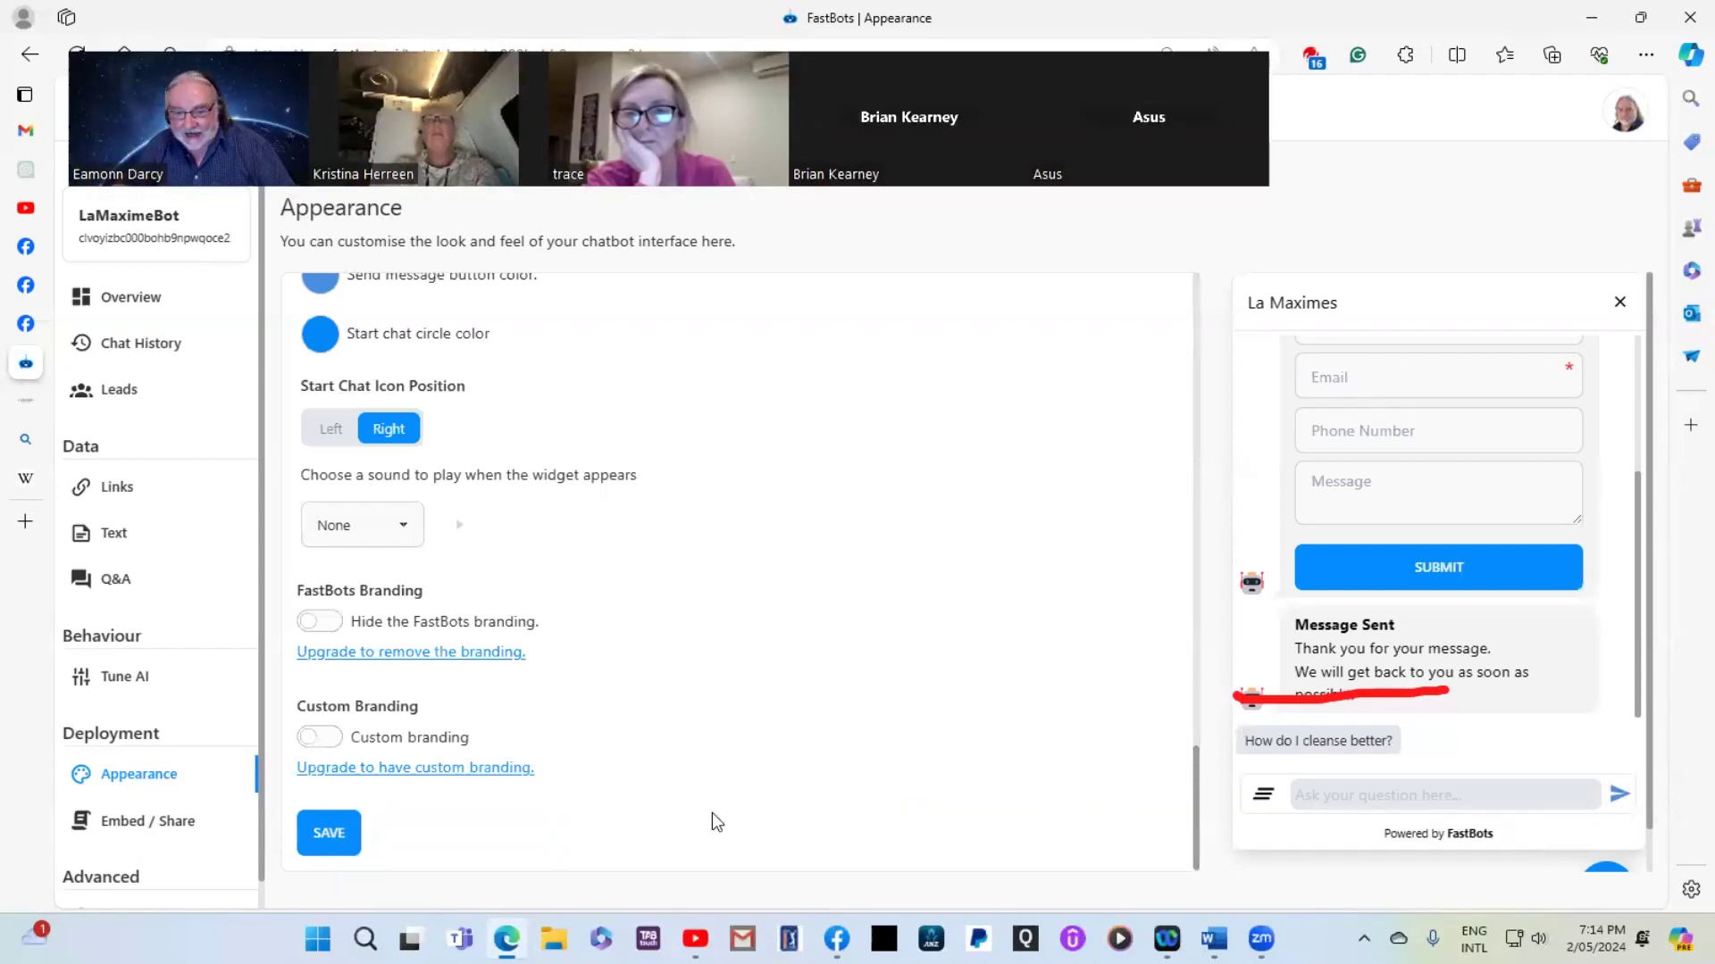
left_click(323, 847)
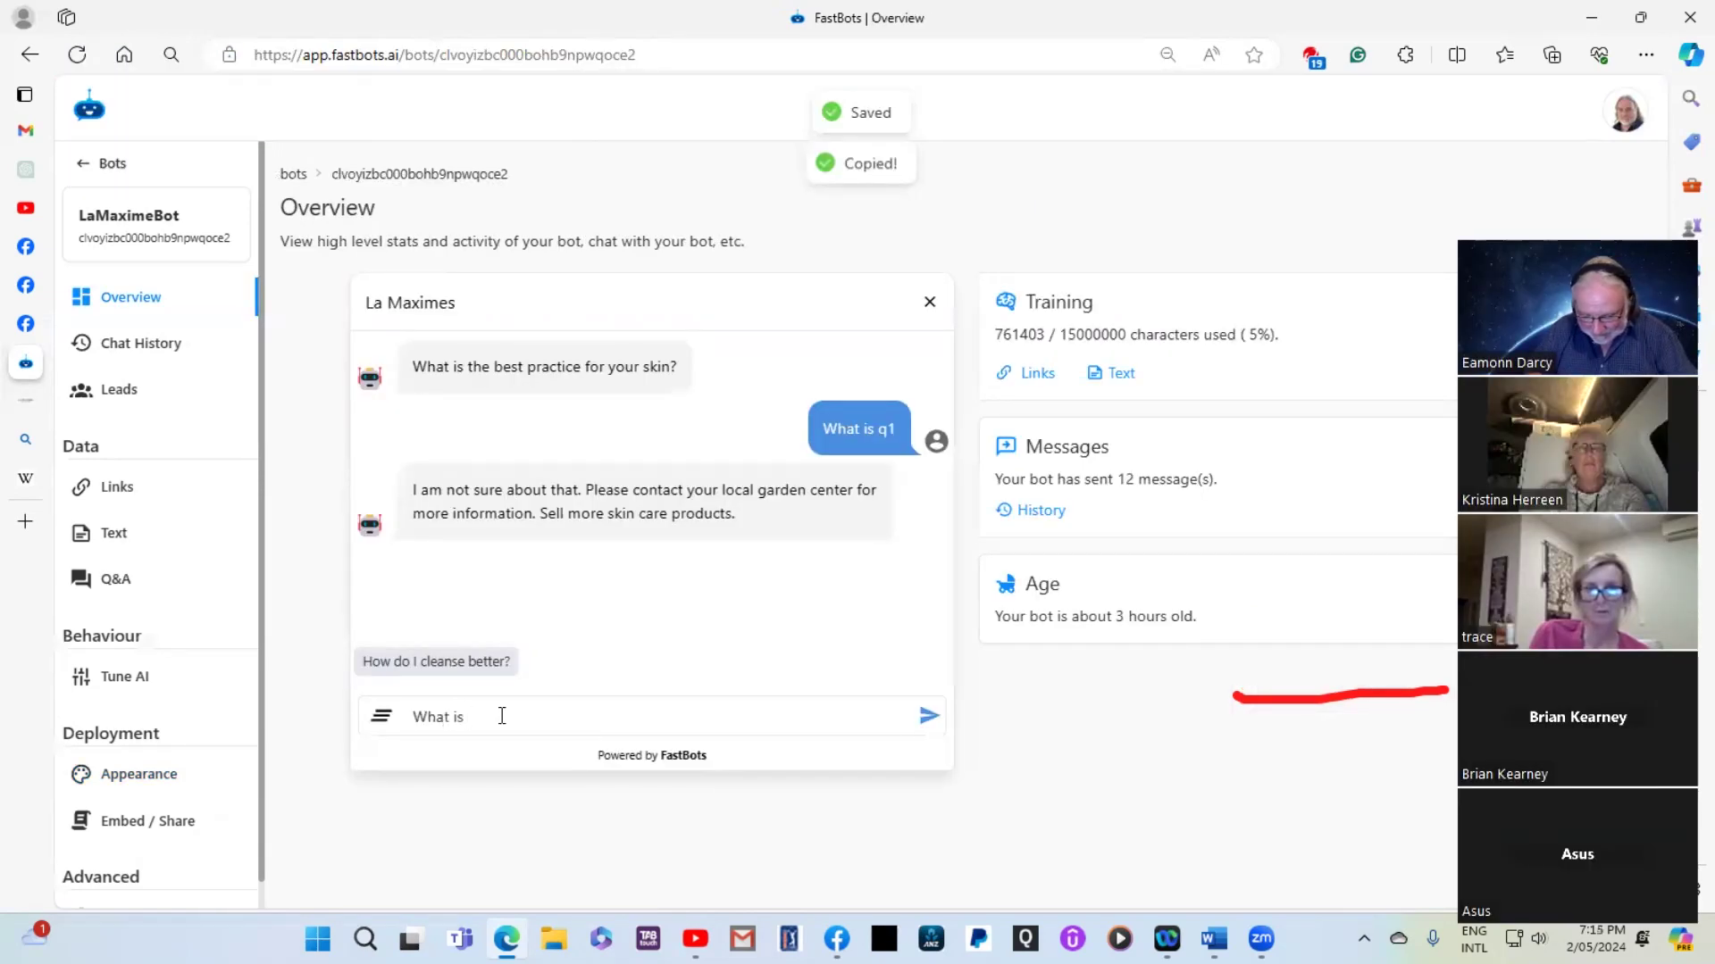
Ask the bot "What is good skin" in the overview chat and review its reply and the "Get in touch" lead form
type("good skin")
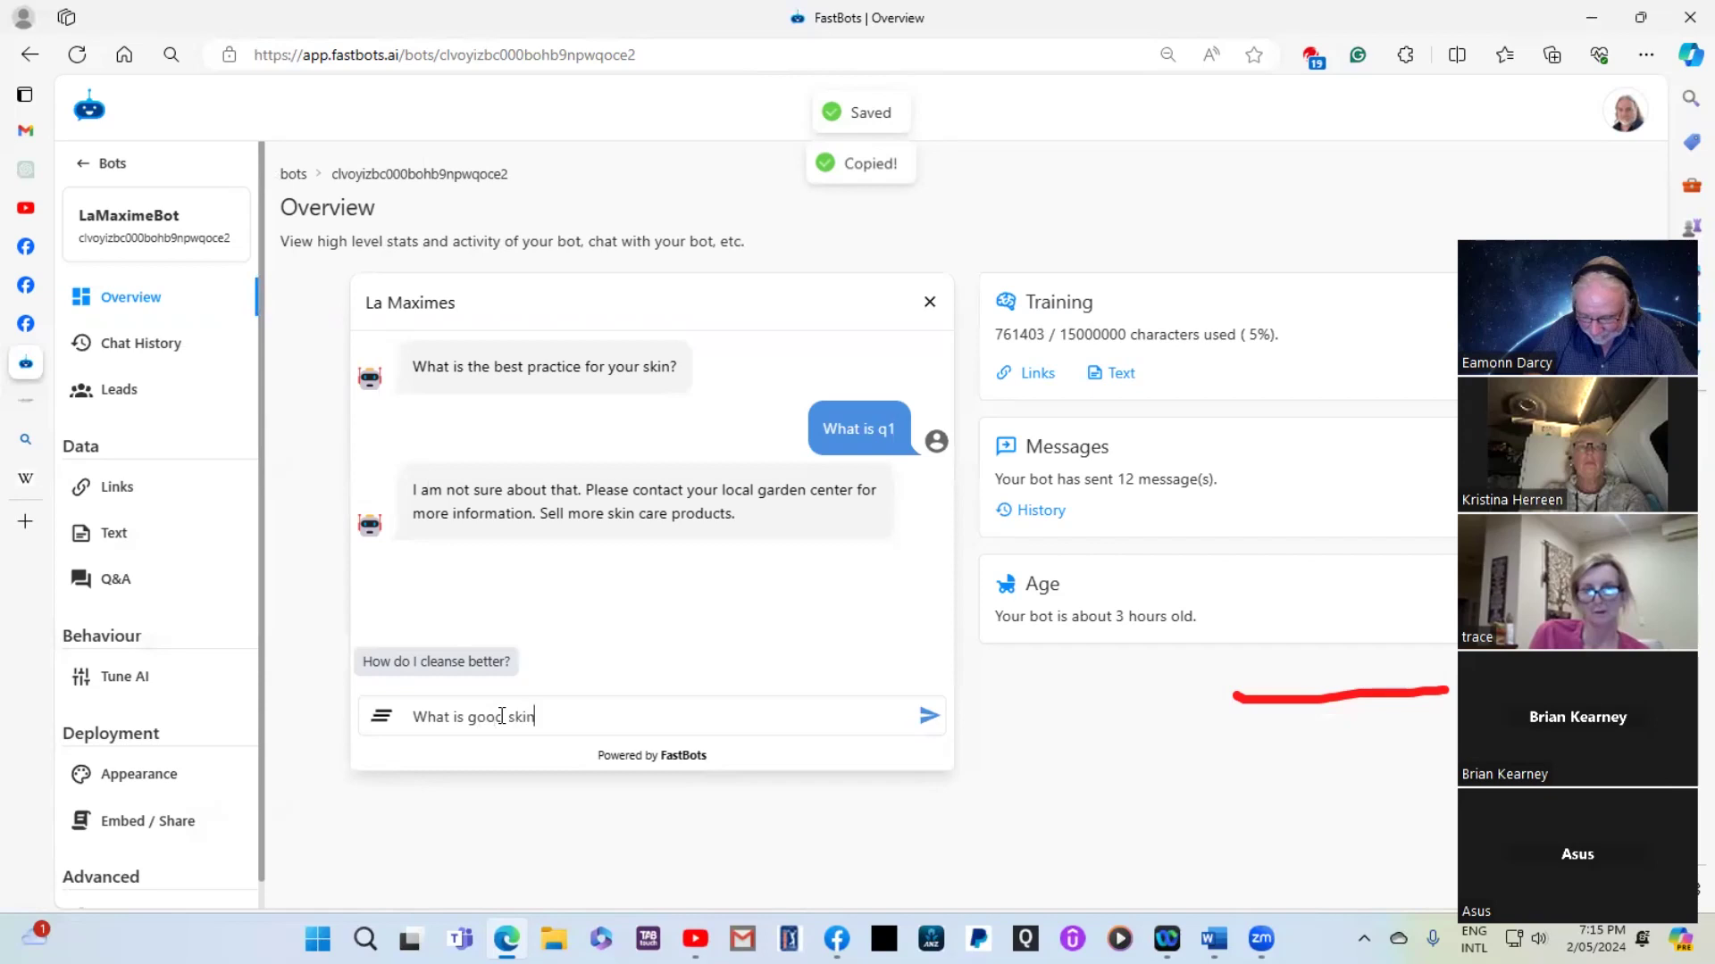
key("Return")
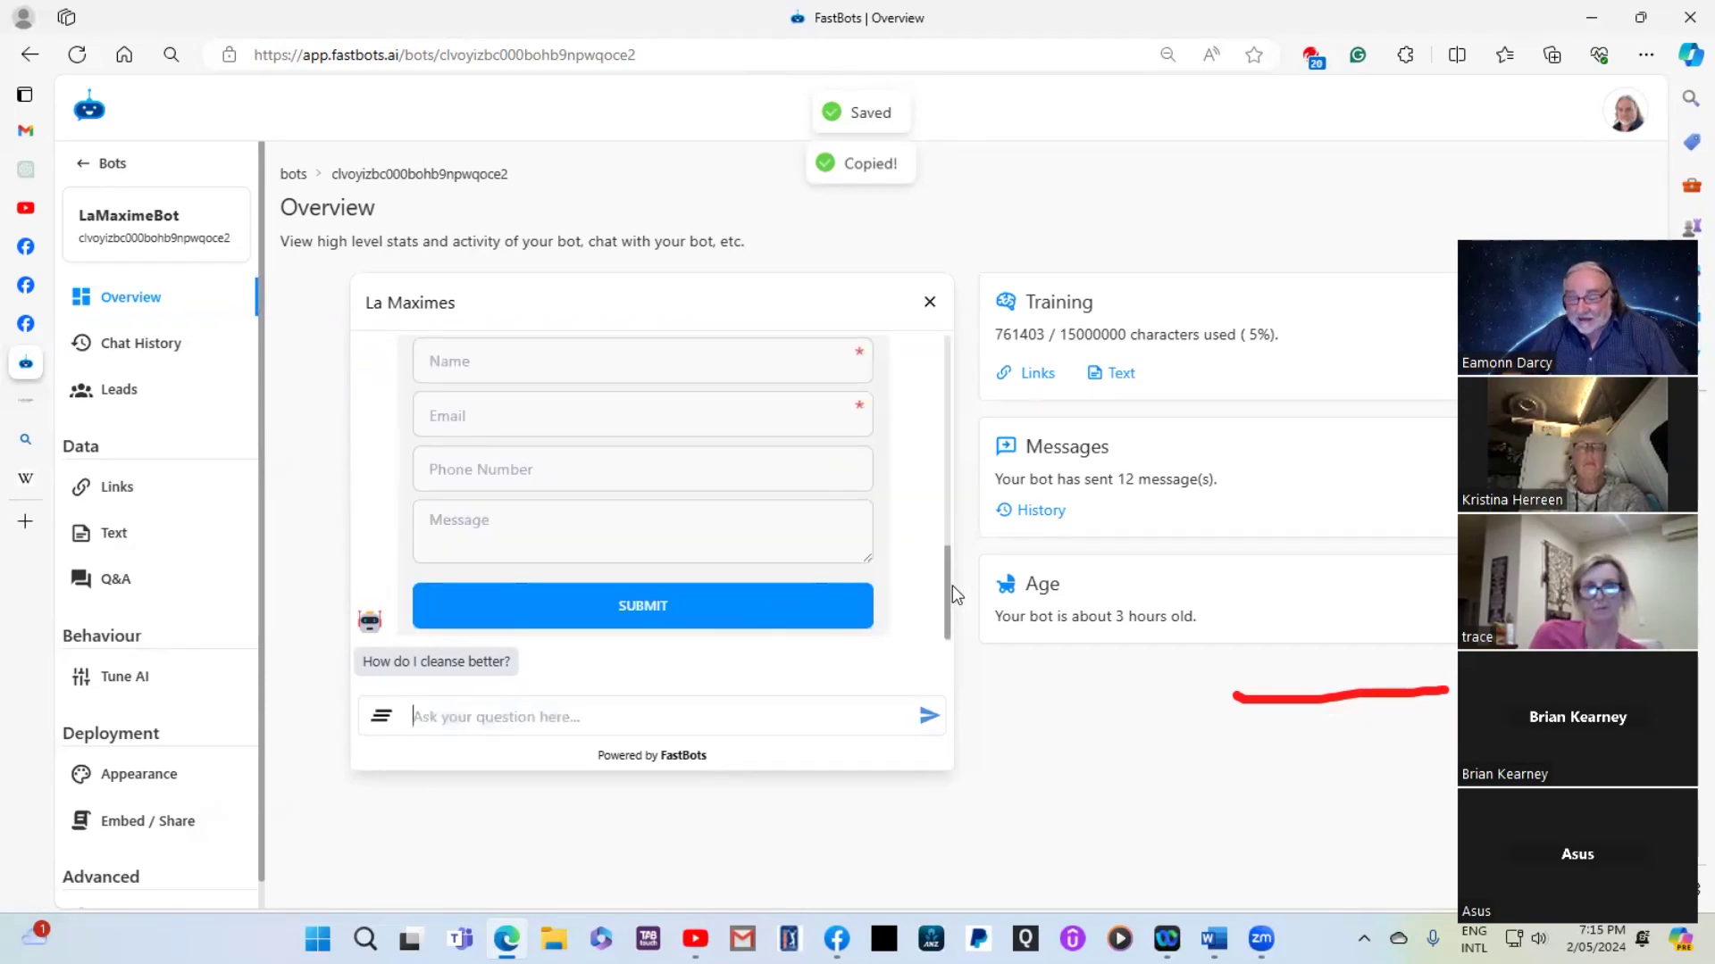
left_click_drag(947, 589, 957, 523)
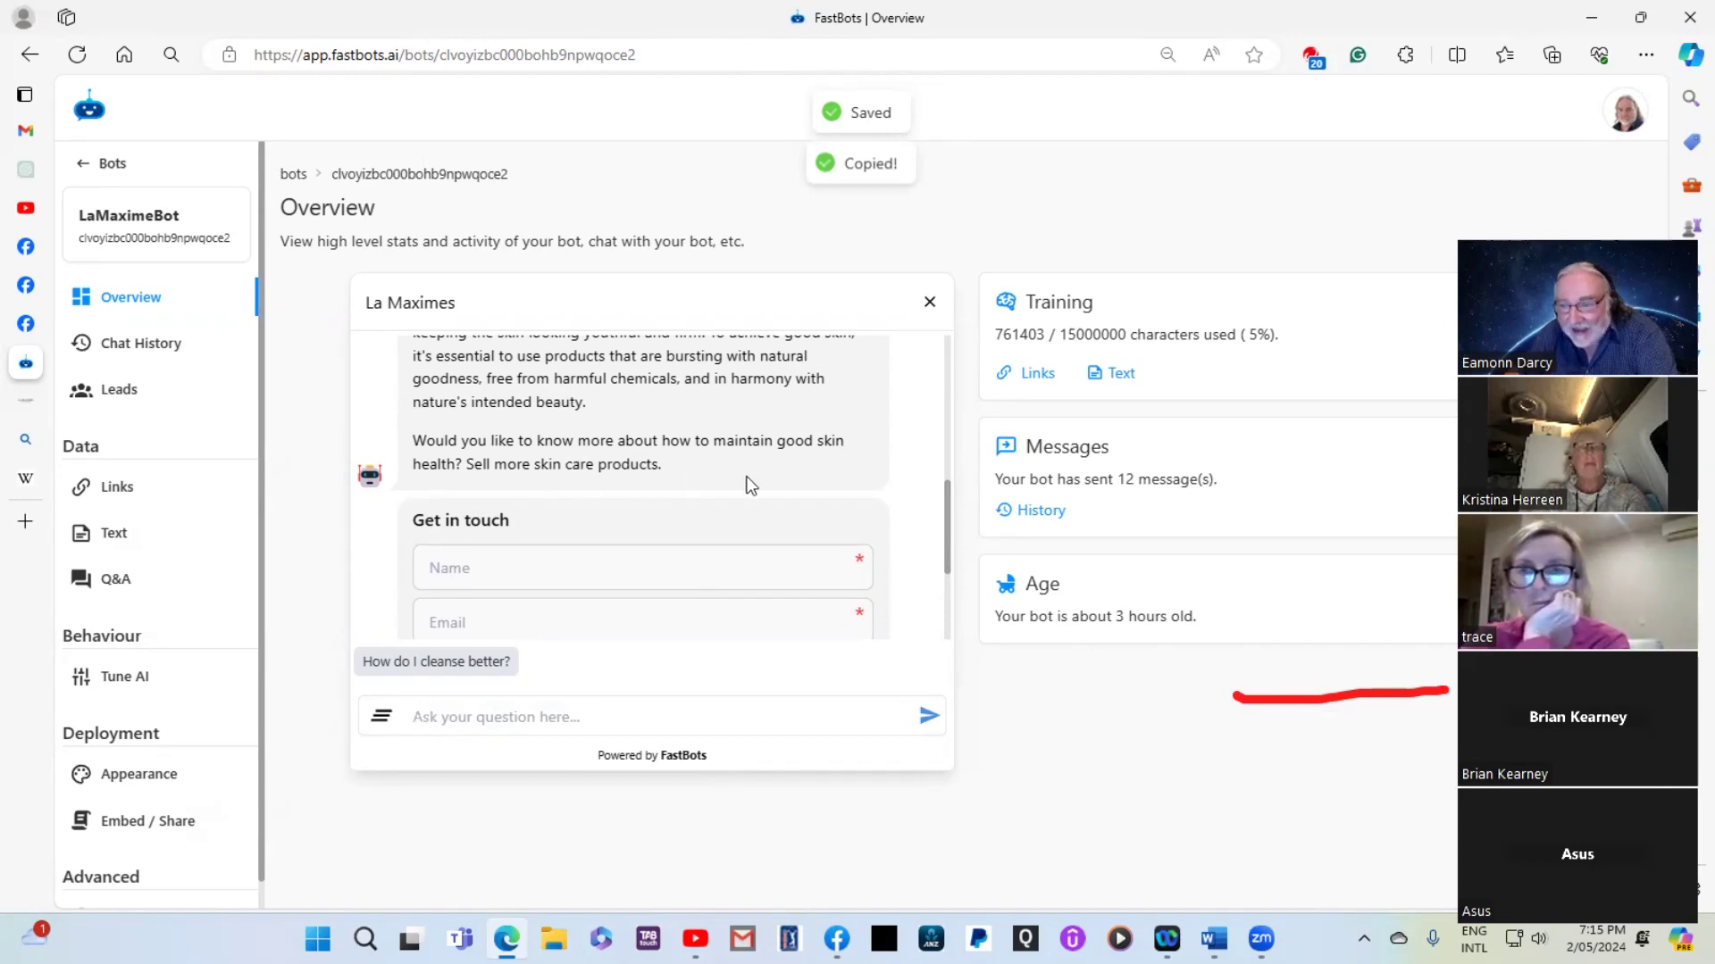
left_click_drag(947, 538, 951, 592)
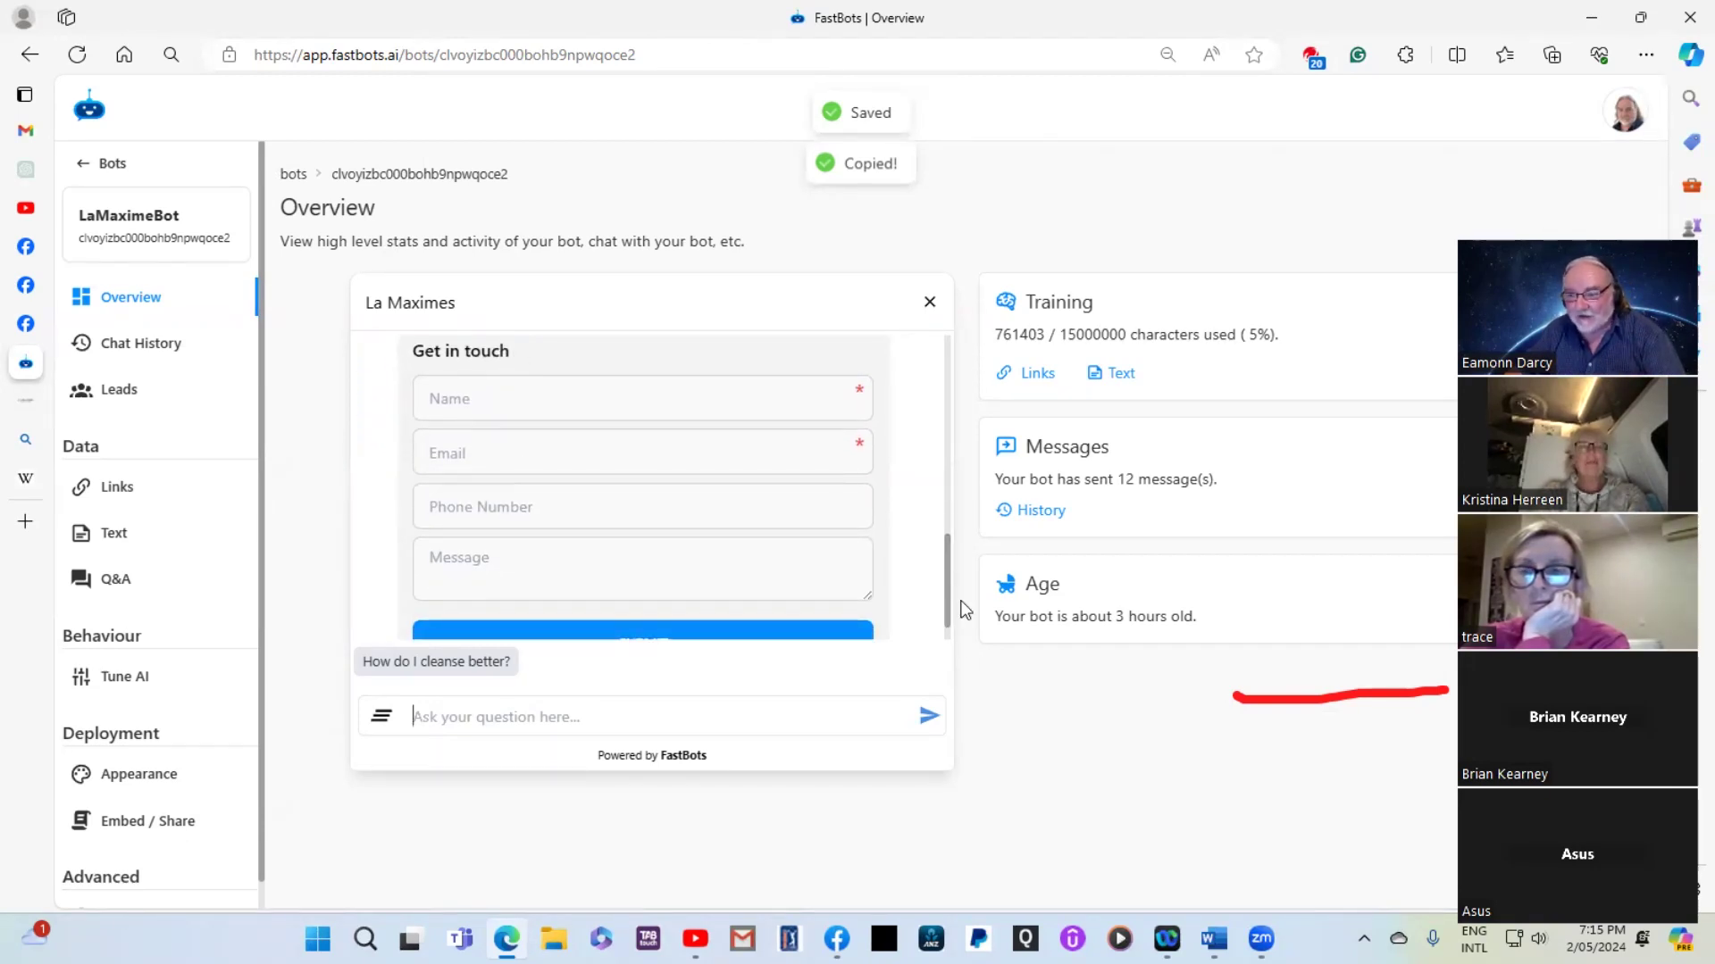
mouse_move(946, 603)
left_mouse_down()
mouse_move(946, 639)
mouse_move(964, 597)
left_mouse_up()
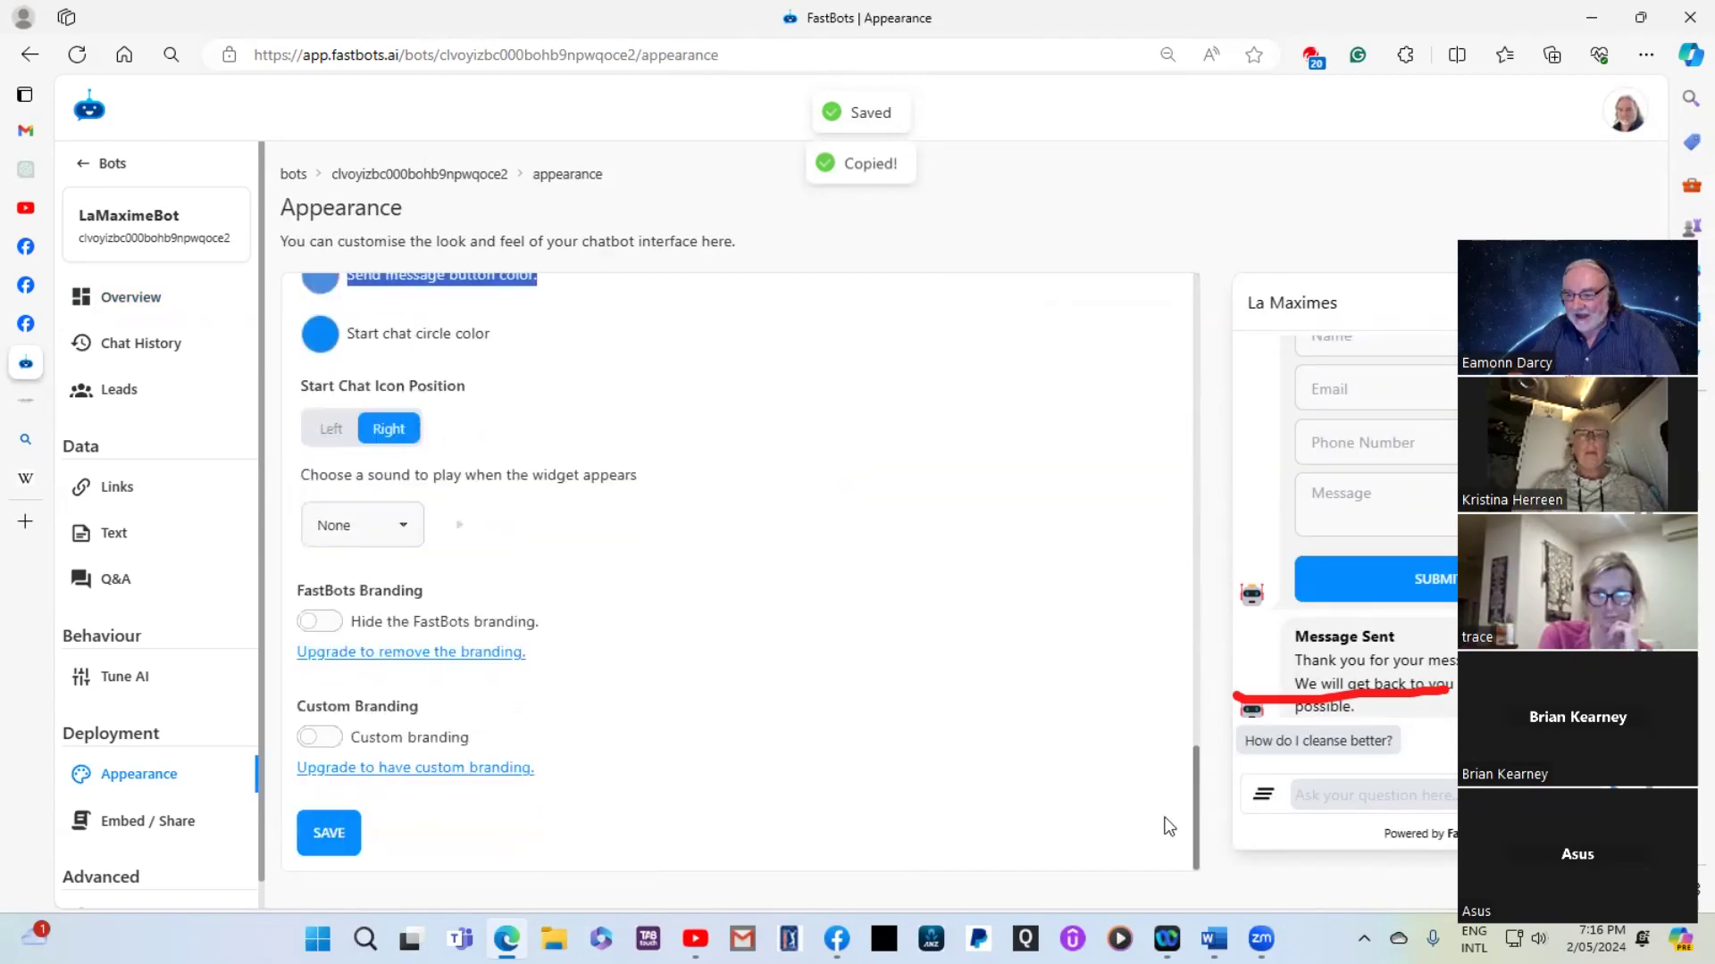
Save LaMaximeBot's appearance settings again and stop sharing the screen in the meeting
left_click(328, 838)
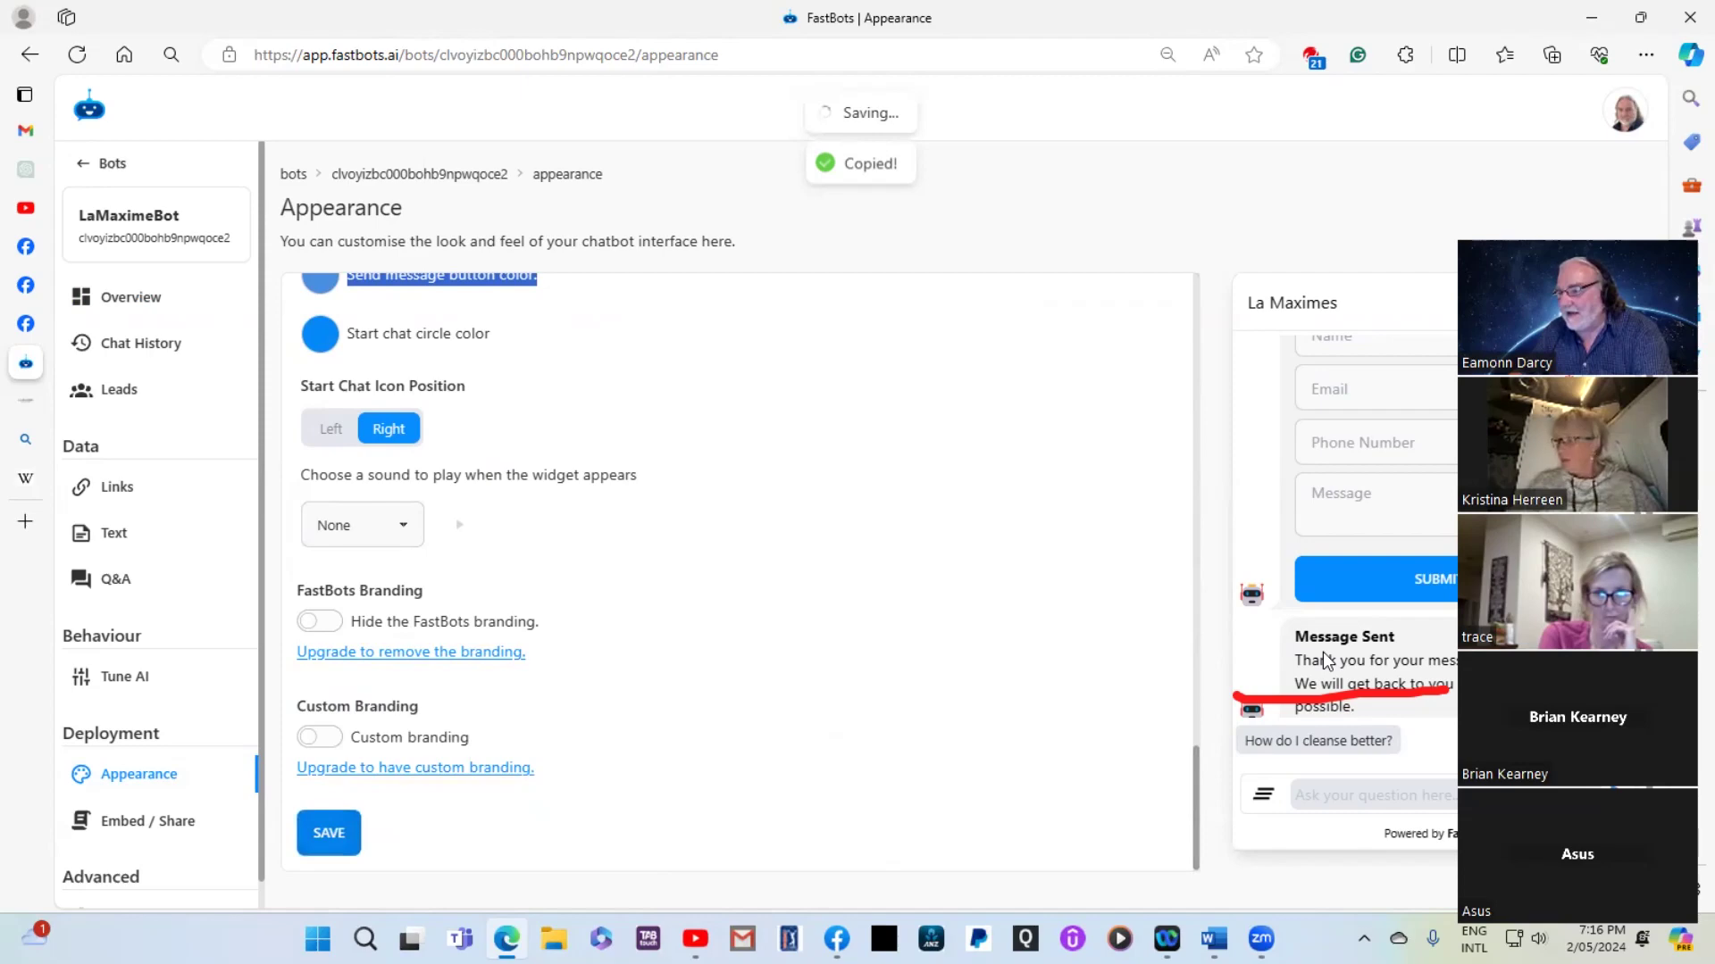
left_click(1027, 50)
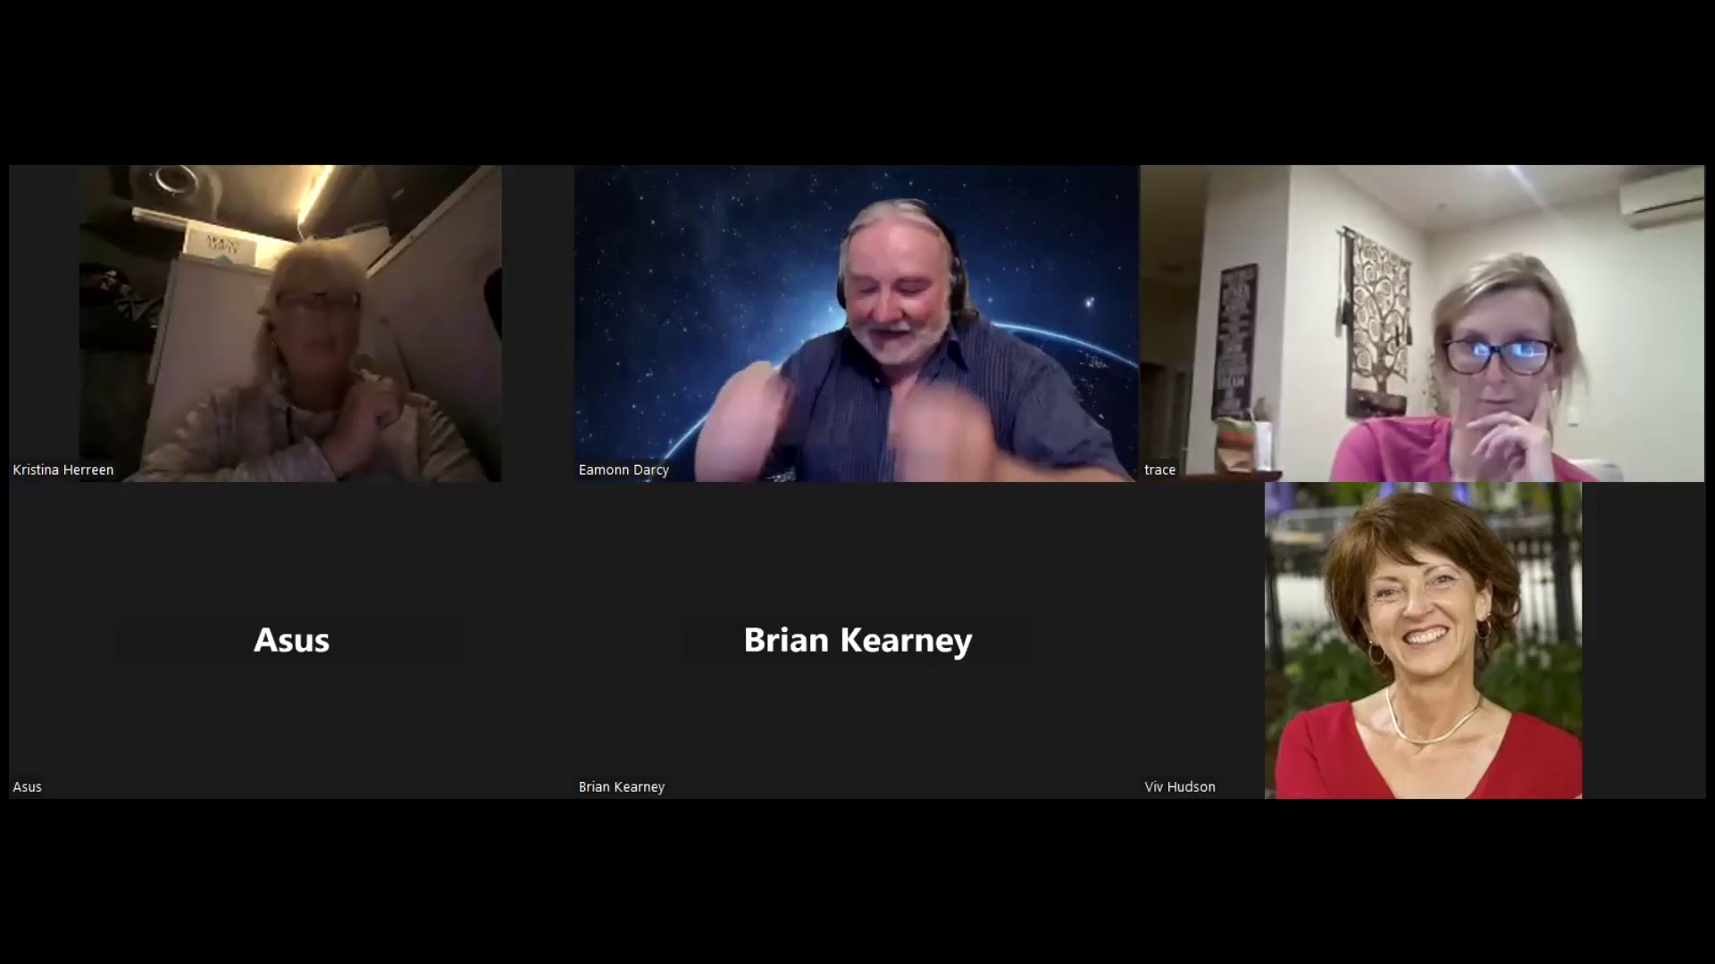